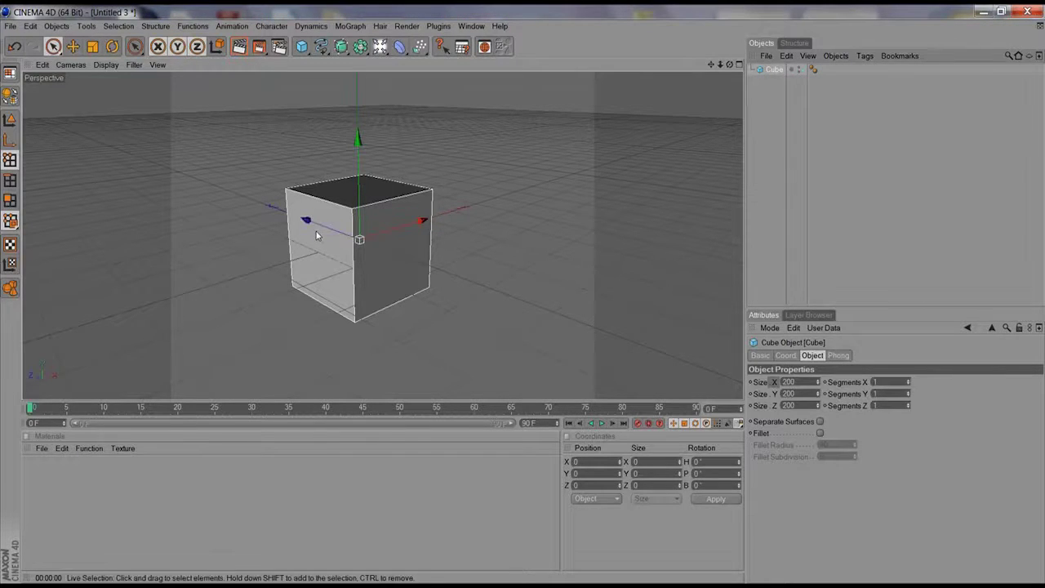
Enlarge the cube to about 278 per side and move and rotate it freehand in the perspective view.
drag(358, 239, 691, 159)
key(t)
key(r)
mouse_move(387, 220)
mouse_down()
mouse_move(401, 243)
mouse_move(405, 209)
mouse_move(395, 212)
mouse_up()
drag(324, 218, 305, 247)
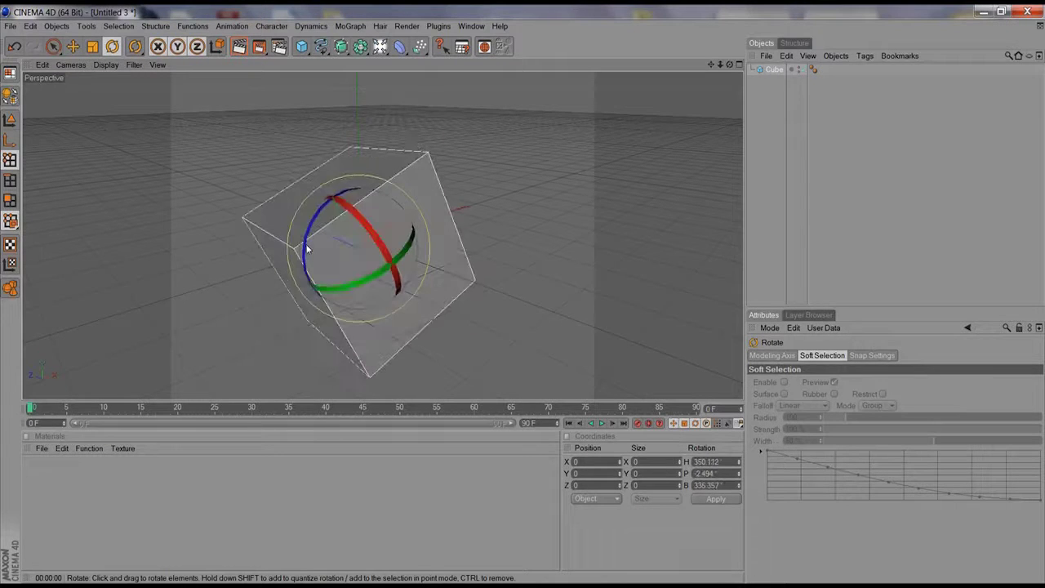
Resize the cube's dimensions separately to about 291.8 in X, 375.8 in Y and 214.8 in Z.
click(771, 69)
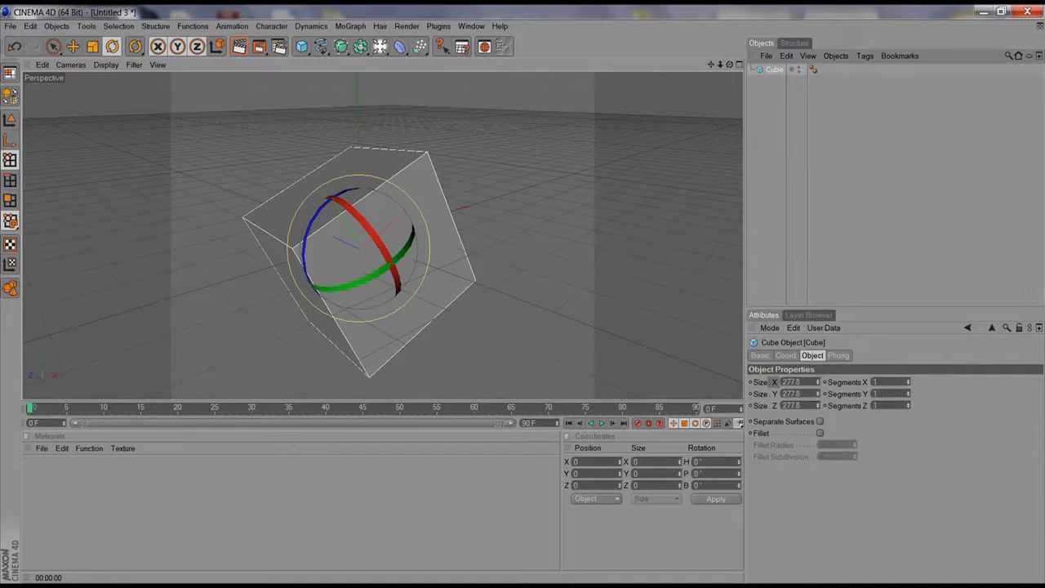
drag(818, 381, 820, 353)
drag(821, 405, 844, 408)
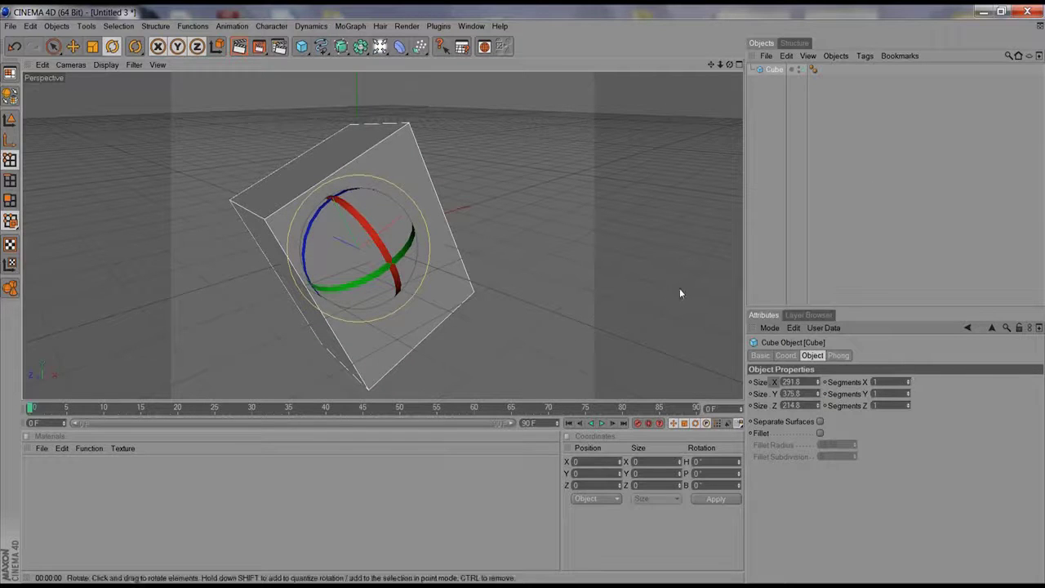
Subdivide the cube with 19, 20 and 13 segments in X, Y and Z, and reset all three to 1.
alt+drag(462, 285, 481, 305)
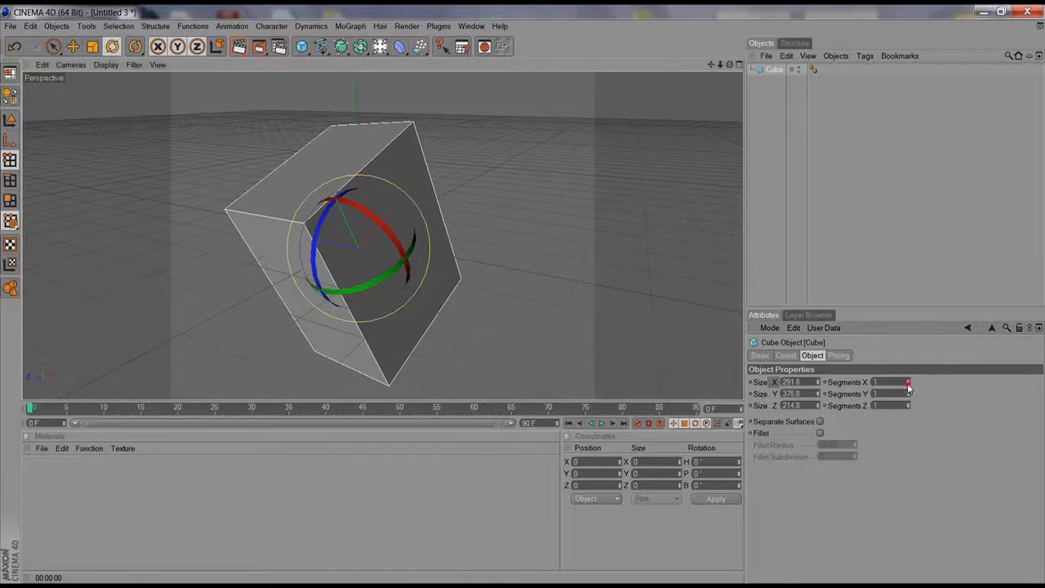
drag(908, 382, 911, 405)
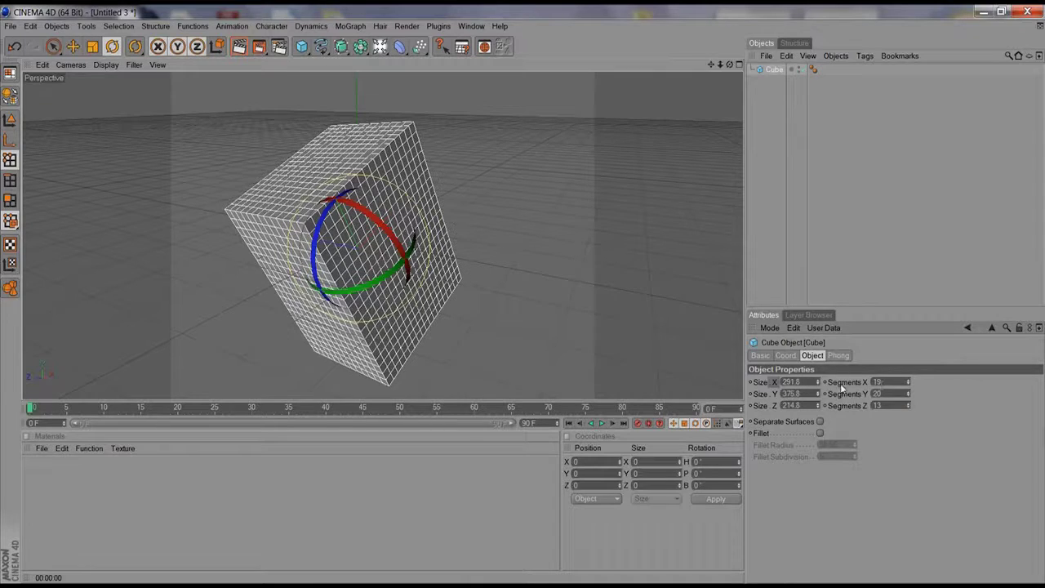
click(847, 406)
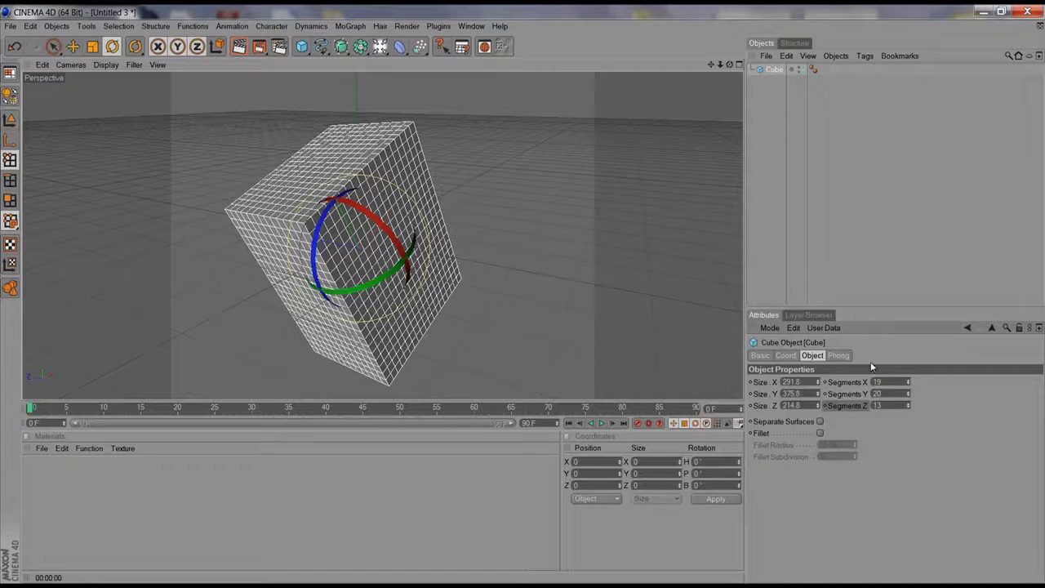
drag(907, 381, 905, 418)
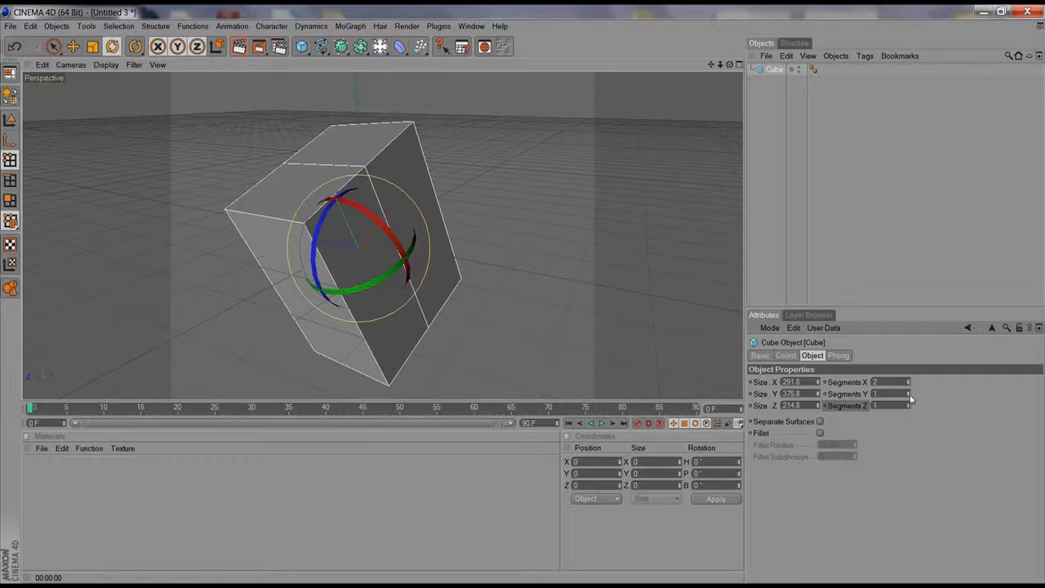
click(907, 384)
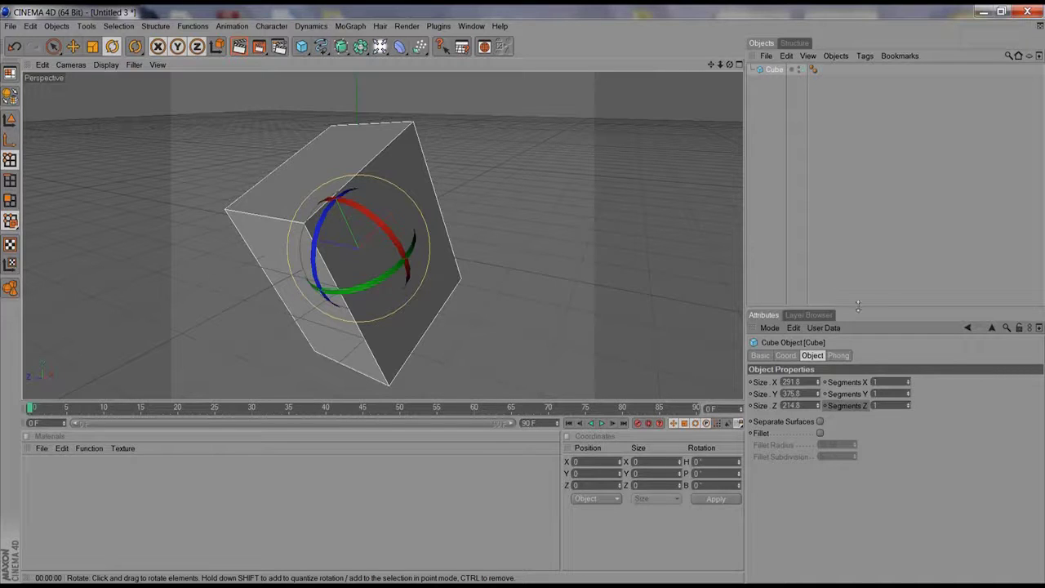
Set the cube's X, Y and Z sizes to 100 each.
drag(802, 381, 708, 341)
text(100)
key(Tab)
text(100)
key(Tab)
text(100)
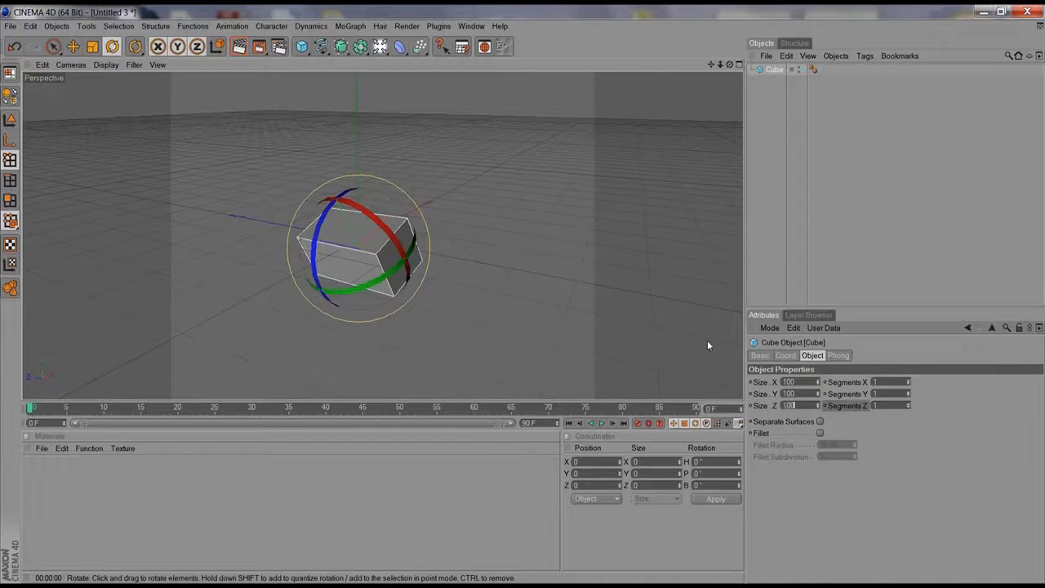
key(Return)
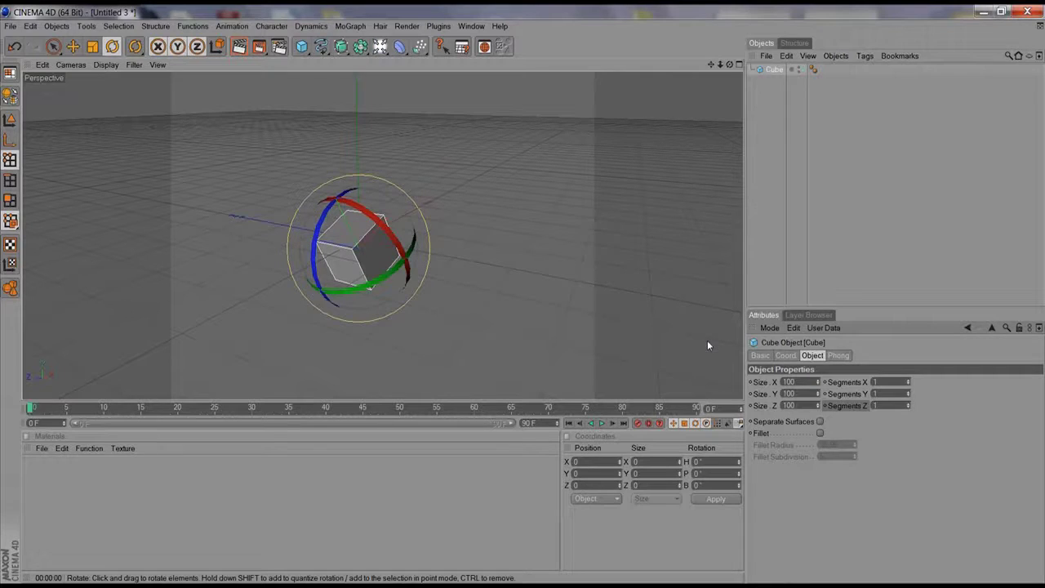
Reset the cube's H, P and B rotation values to 0°.
click(788, 356)
drag(927, 382, 903, 381)
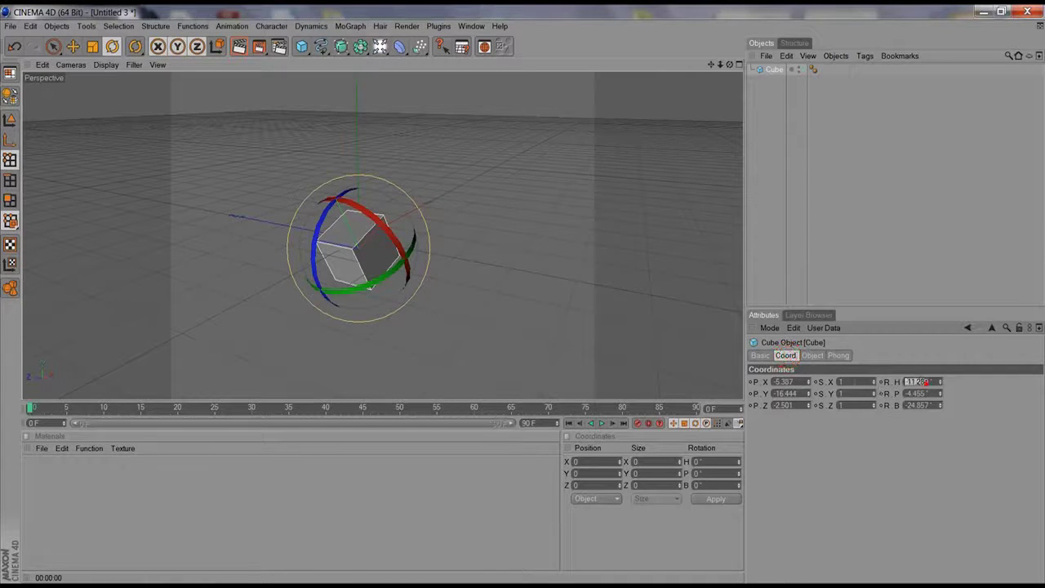
text(0)
key(Tab)
text(0)
key(Tab)
text(0)
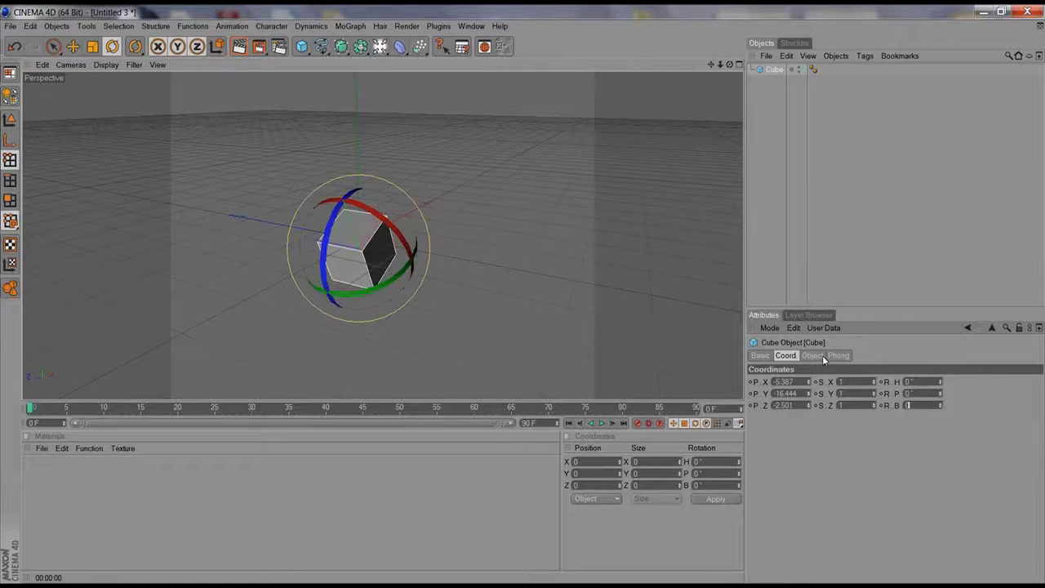
key(Return)
Place the cube at the world origin by setting its X, Y and Z position to 0.
drag(802, 382, 768, 381)
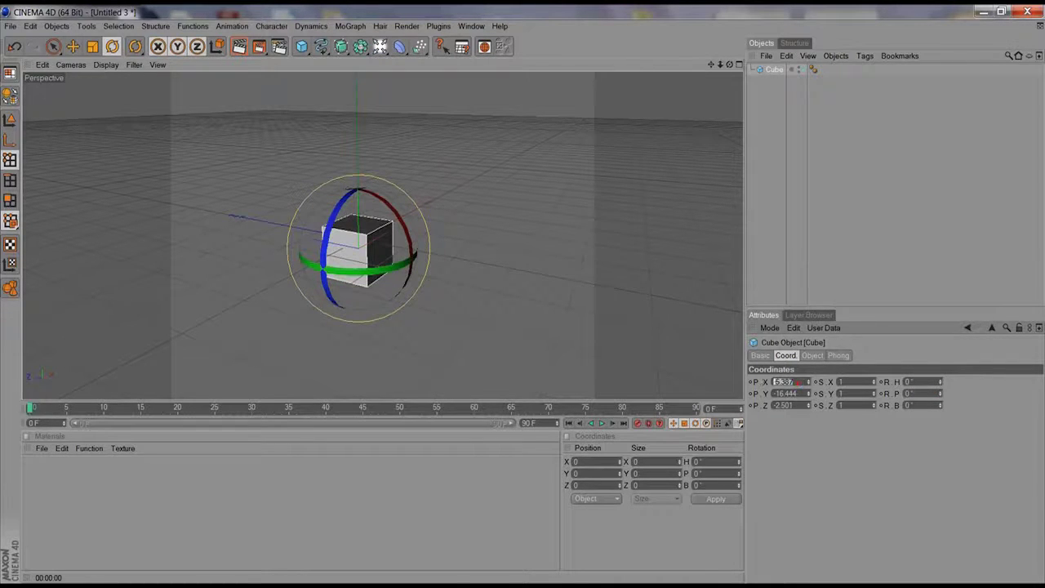
text(0)
key(Tab)
text(0)
key(Tab)
text(0)
key(Return)
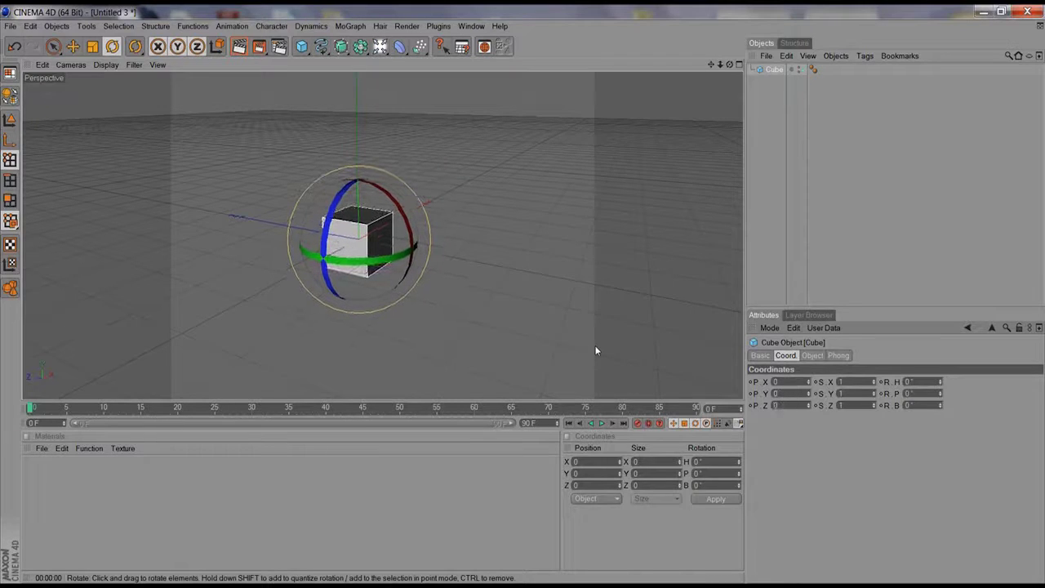
Set the cube's X, Y and Z sizes to 200 each.
click(812, 355)
double_click(788, 381)
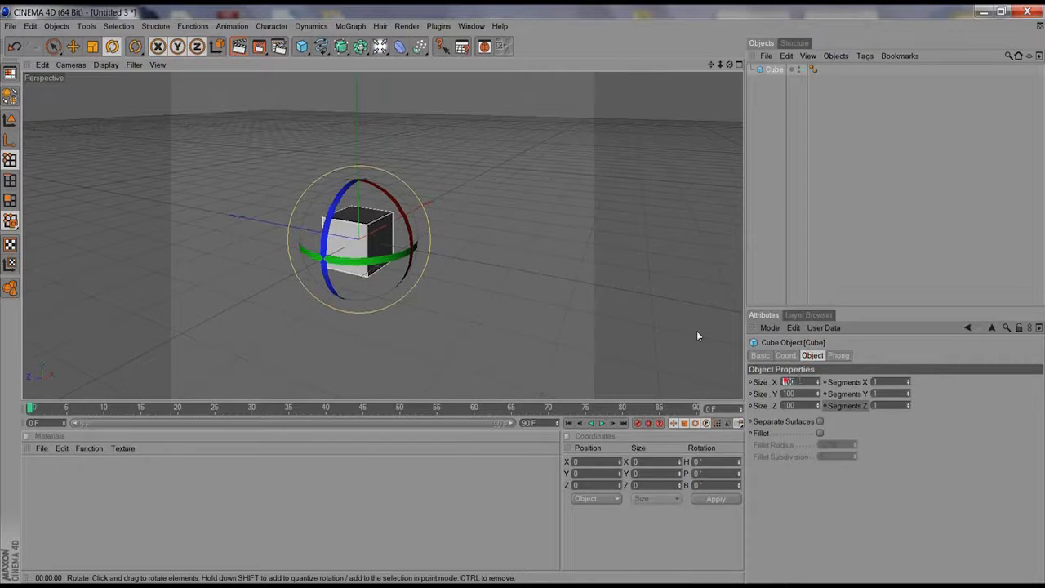
text(200)
key(Tab)
text(200)
key(Tab)
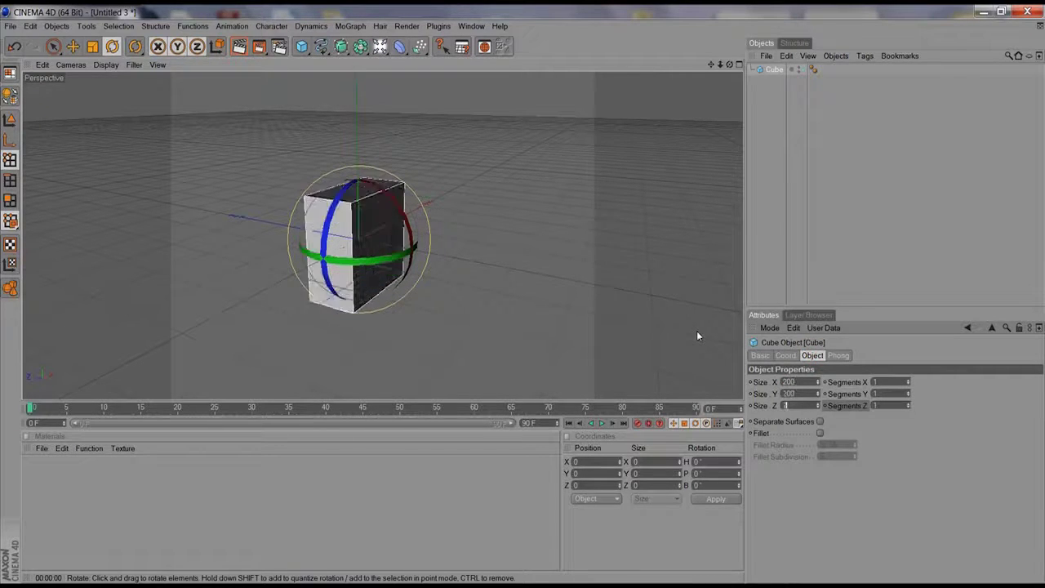
text(200)
key(Return)
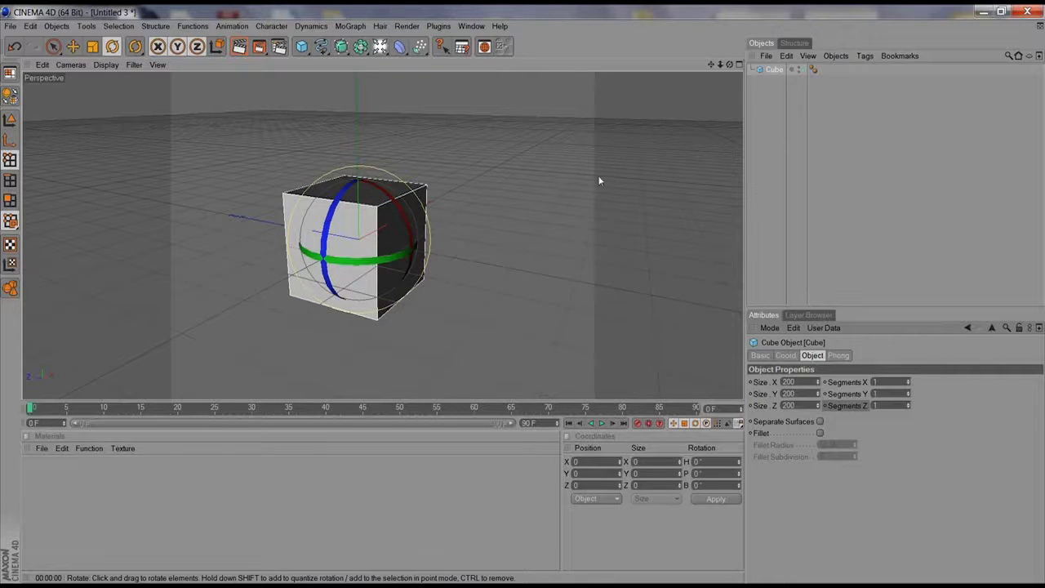
Activate the Move tool and convert the parametric cube into an editable polygon object.
alt+drag(394, 220, 415, 258)
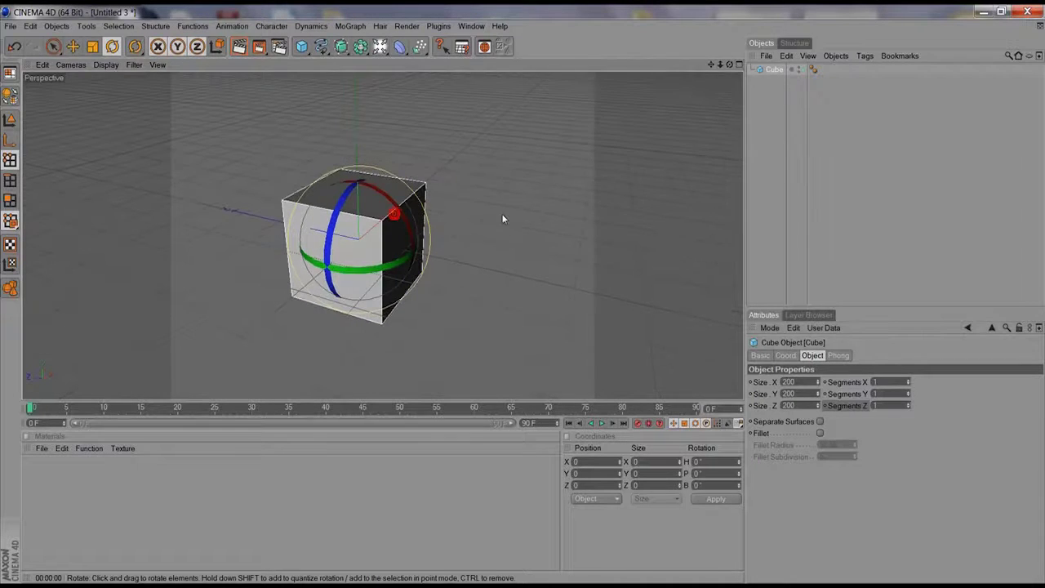
key(e)
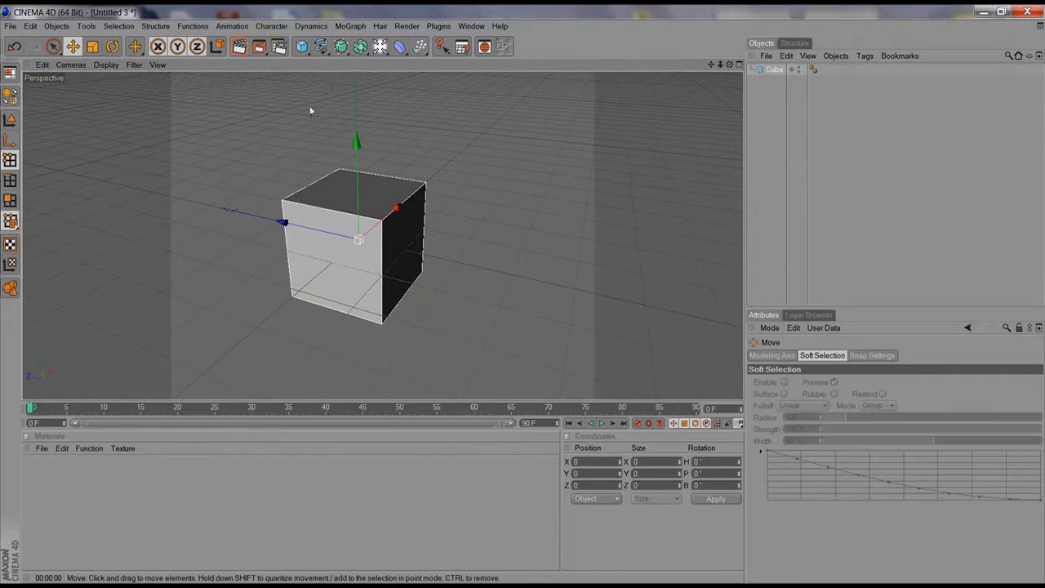
click(13, 97)
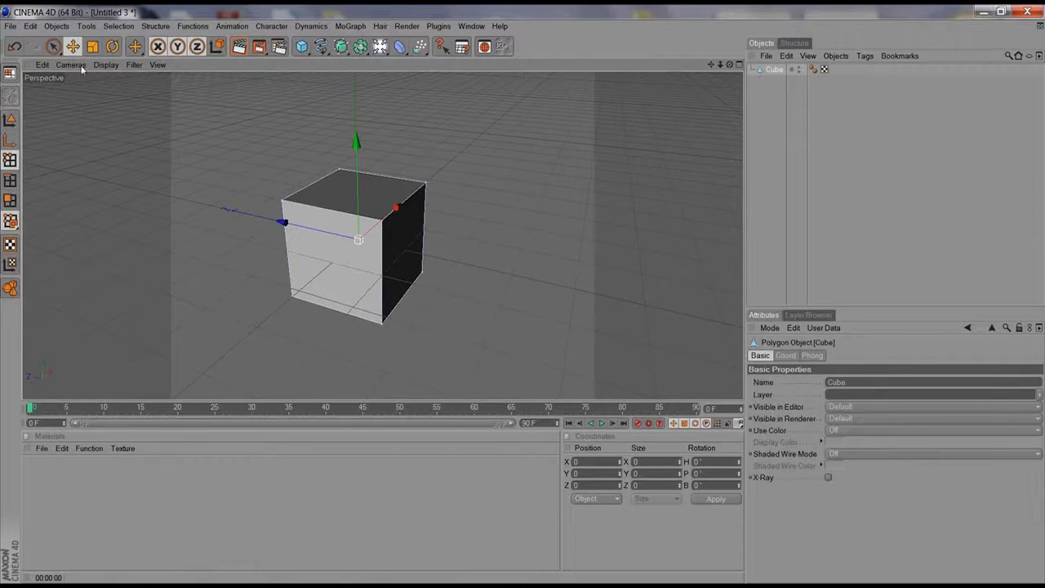
key(ctrl+z)
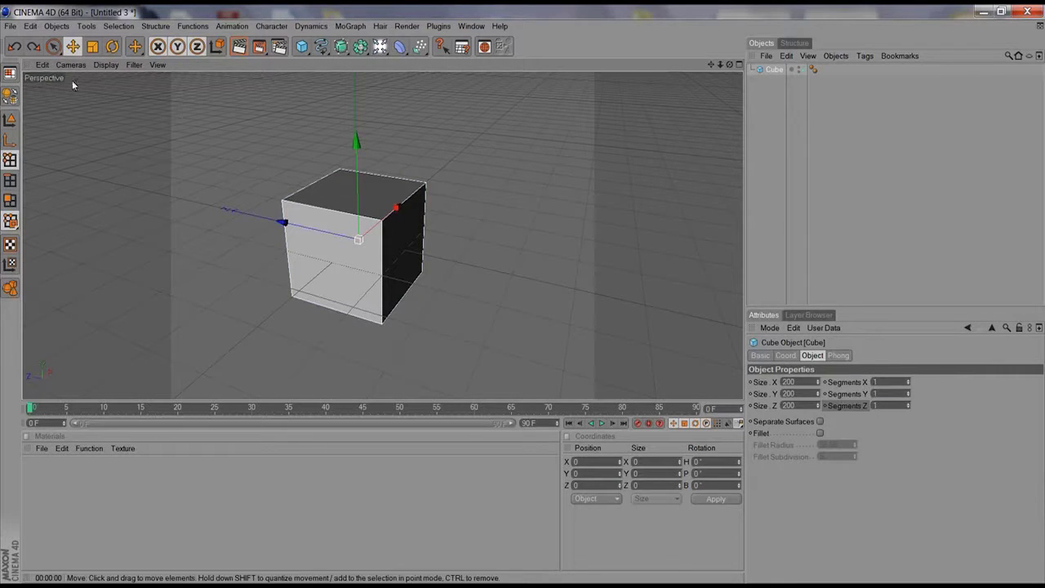
click(762, 71)
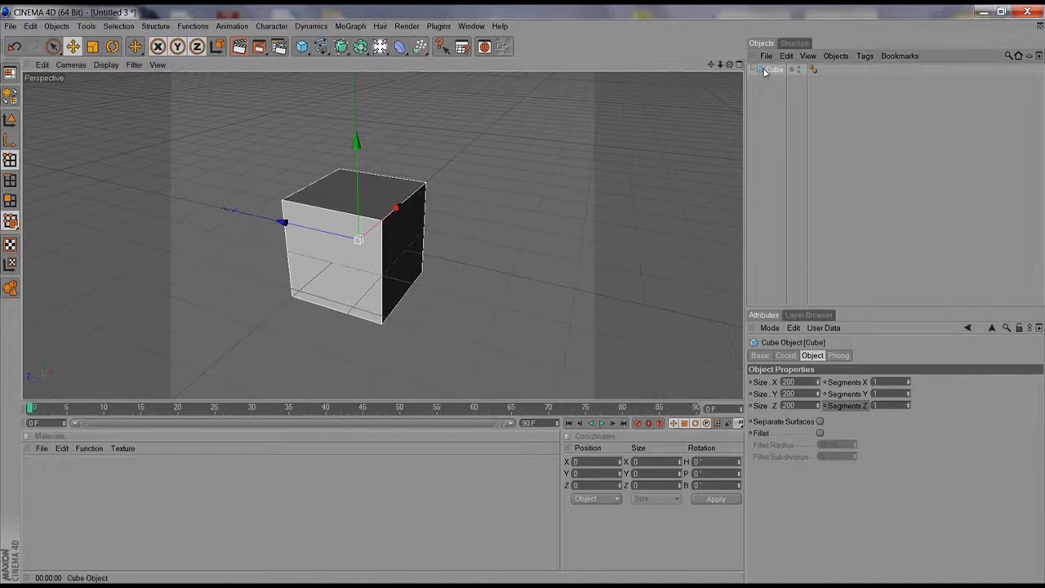
click(11, 95)
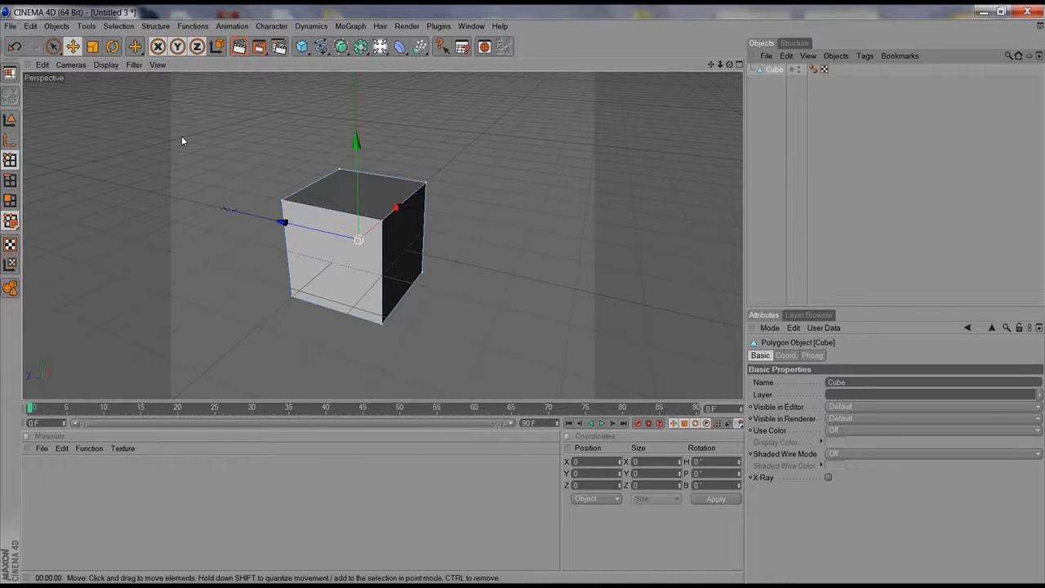
Cycle the editable cube through model, point, edge and polygon modes to compare which components each one addresses.
click(9, 119)
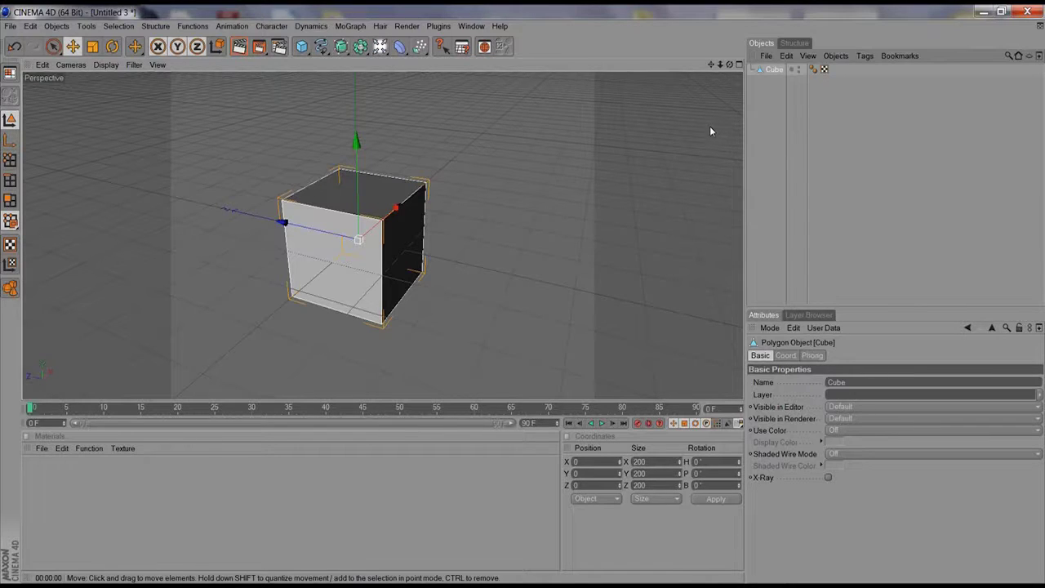
click(10, 160)
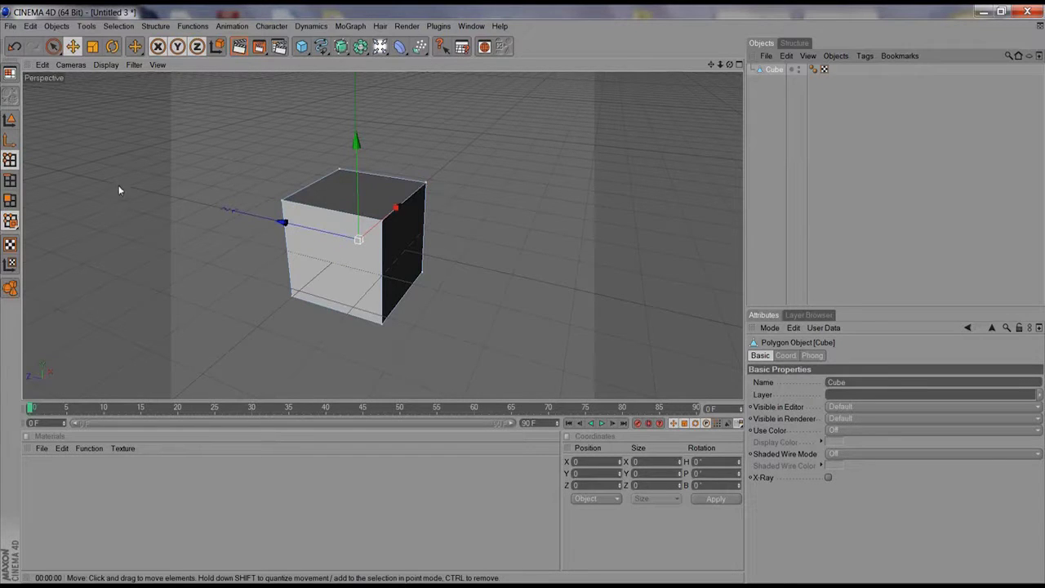
click(10, 180)
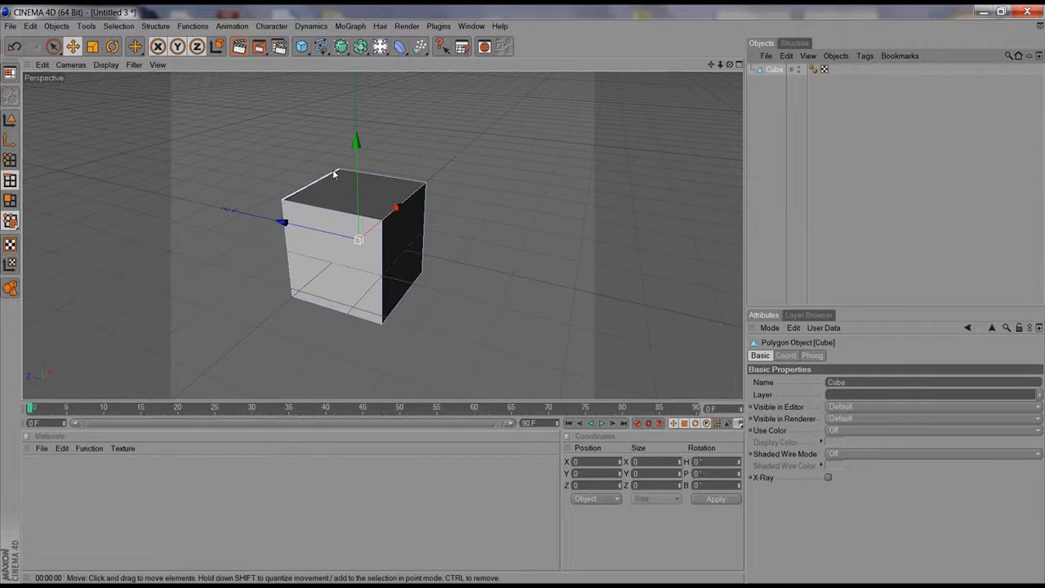
click(10, 200)
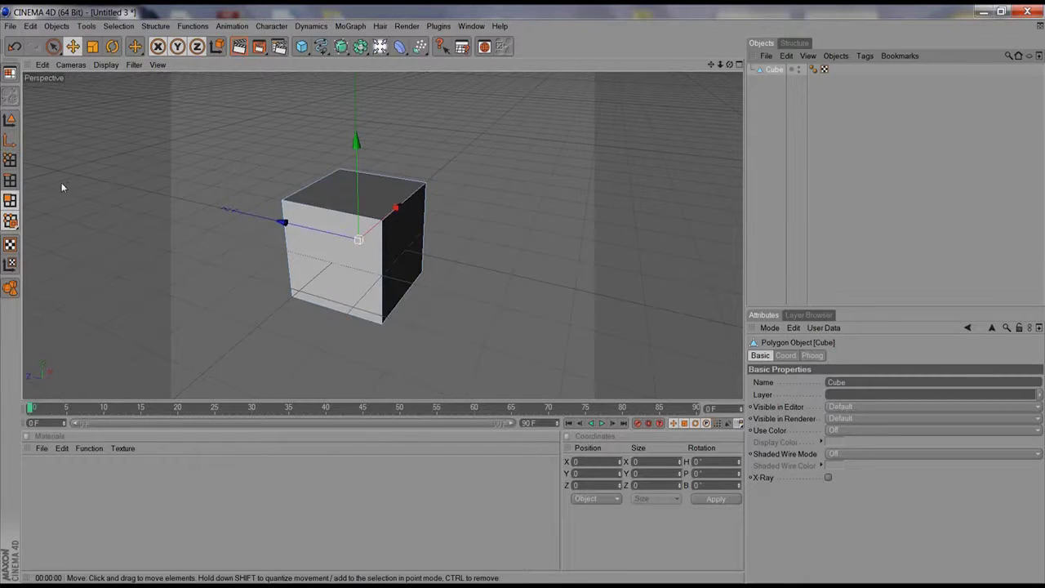
click(10, 162)
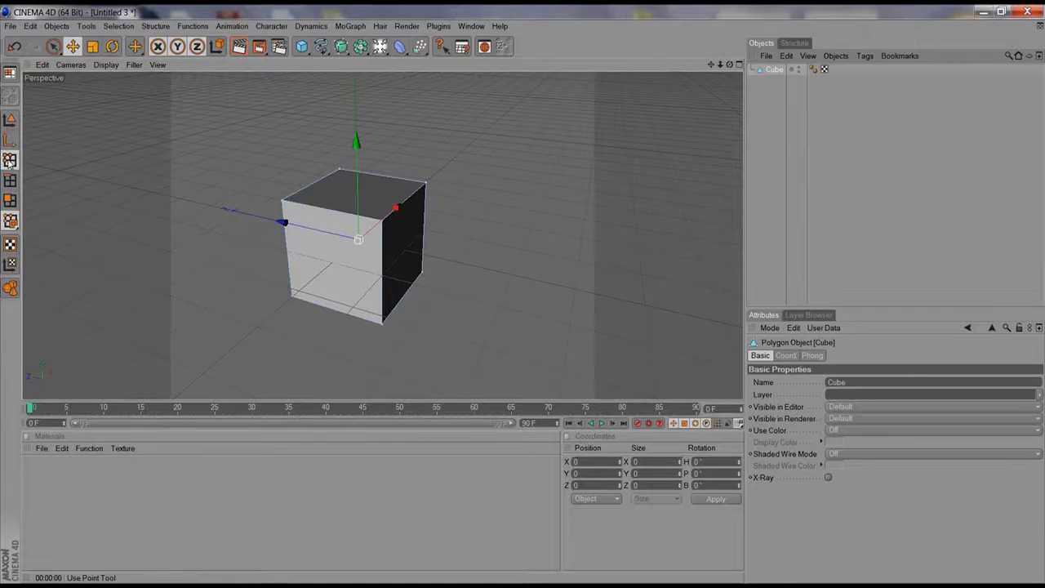
In polygon mode, use Live Selection to delete the cube's two near side faces and its top face.
click(10, 200)
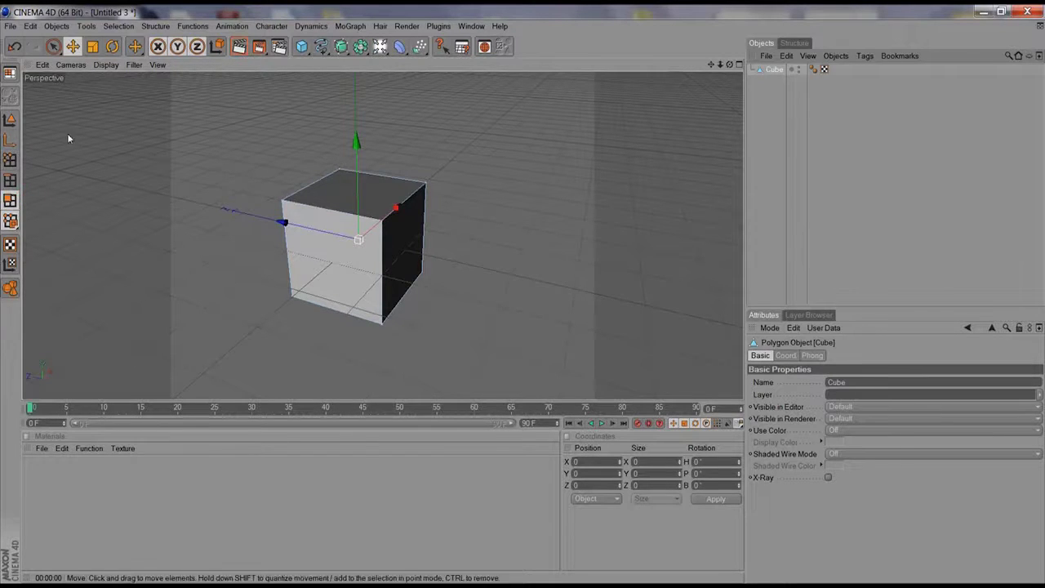
click(53, 46)
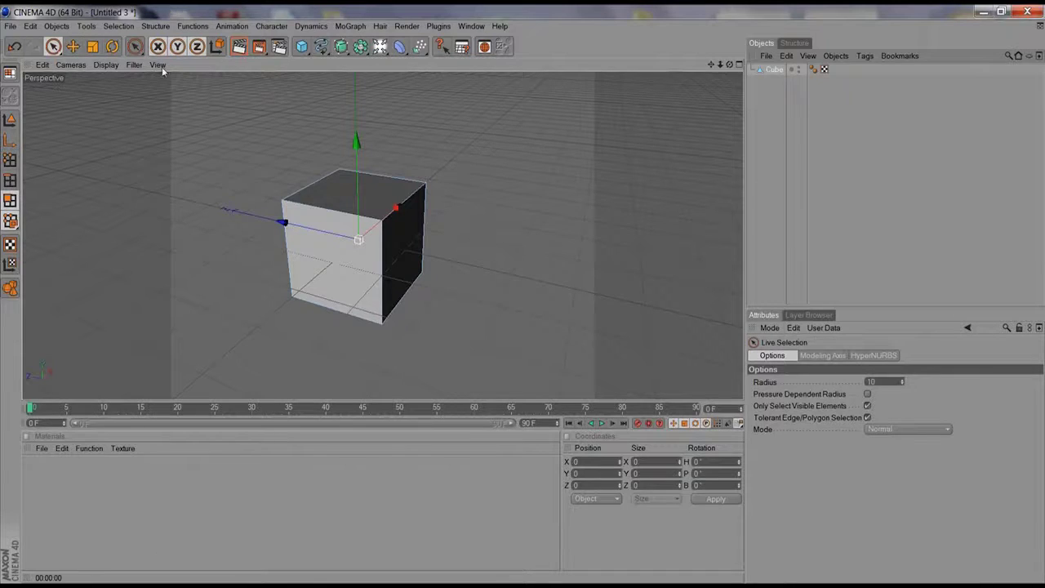
click(338, 259)
key(Delete)
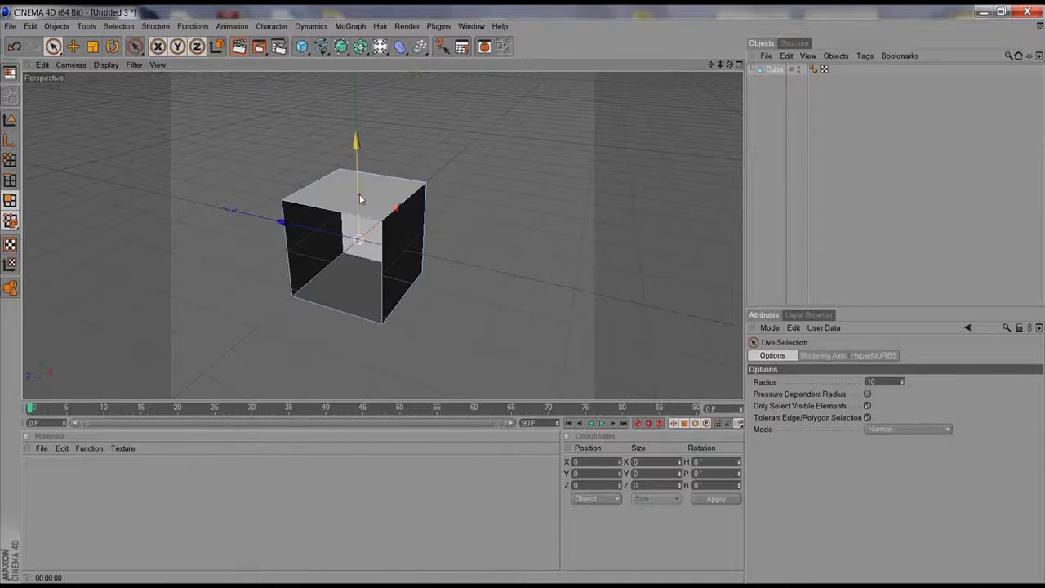
click(390, 249)
key(Delete)
click(370, 199)
key(Delete)
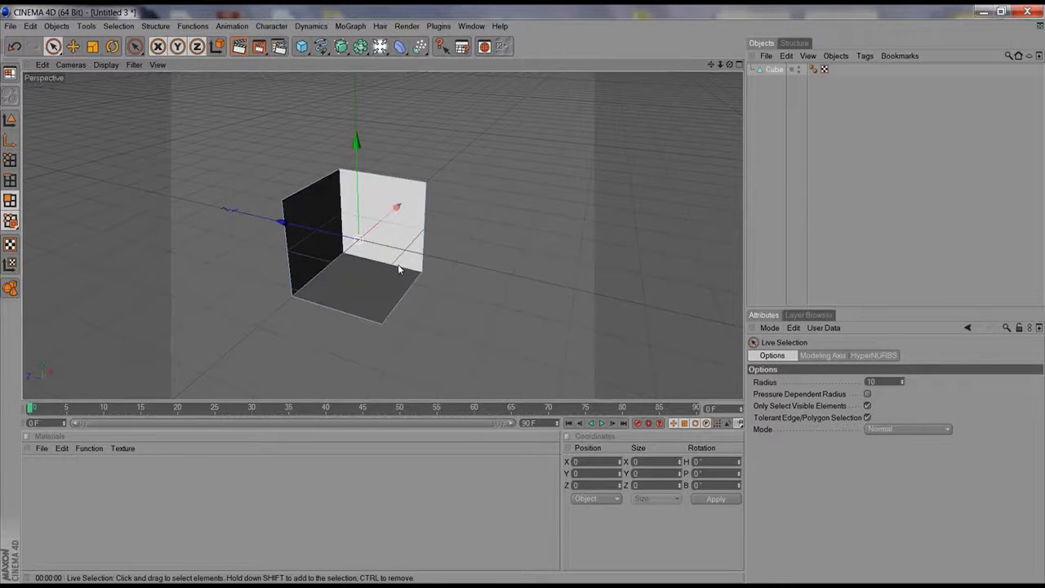
In point mode, select the stray point left at the open upper corner and delete it.
click(10, 160)
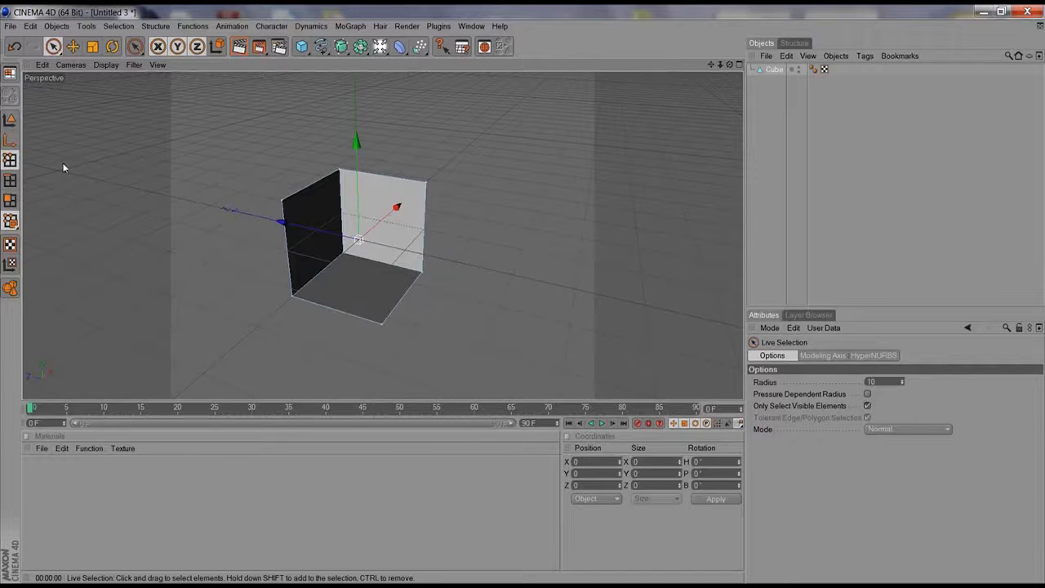
alt+drag(224, 231, 528, 221)
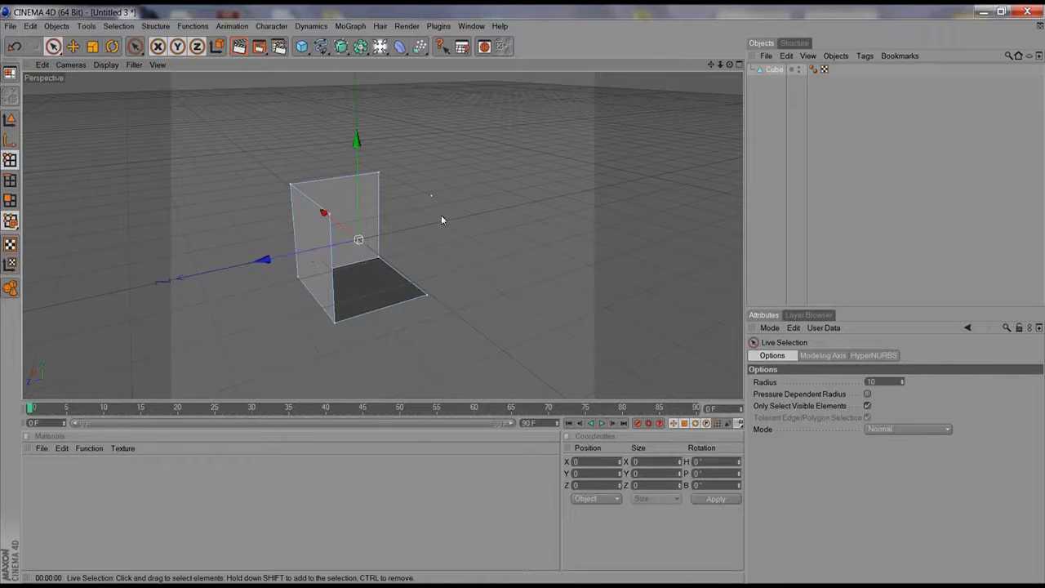
click(430, 196)
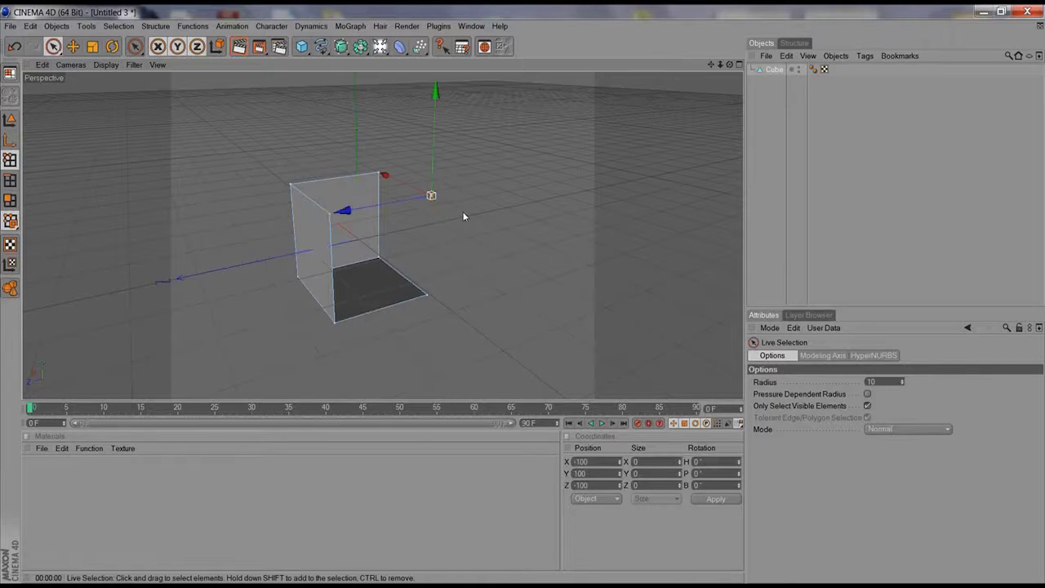
key(ctrl+z)
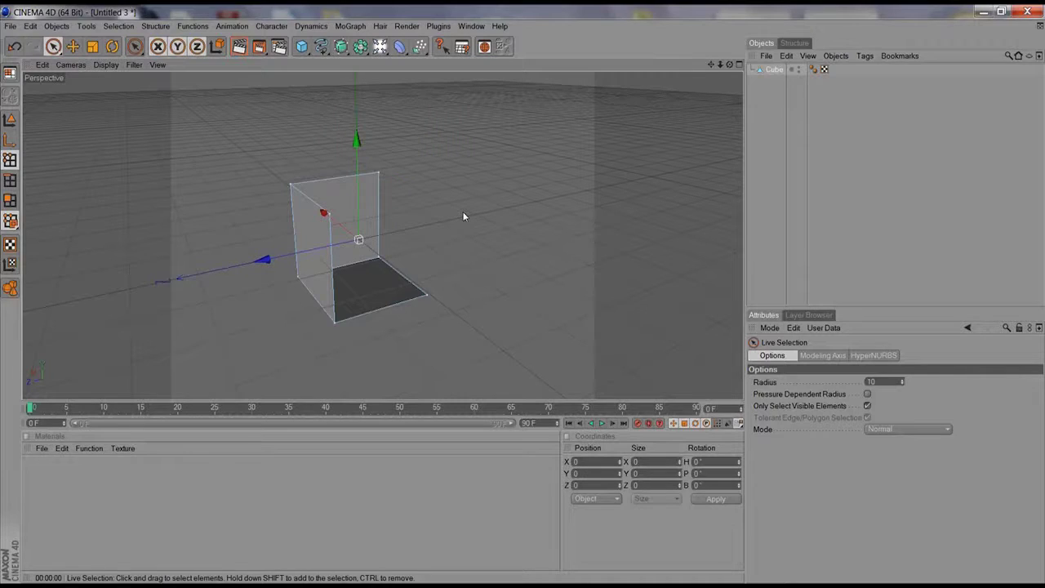
Undo the point and face deletions until the whole cube is restored.
key(ctrl+z)
key(ctrl+z)
key(ctrl+z)
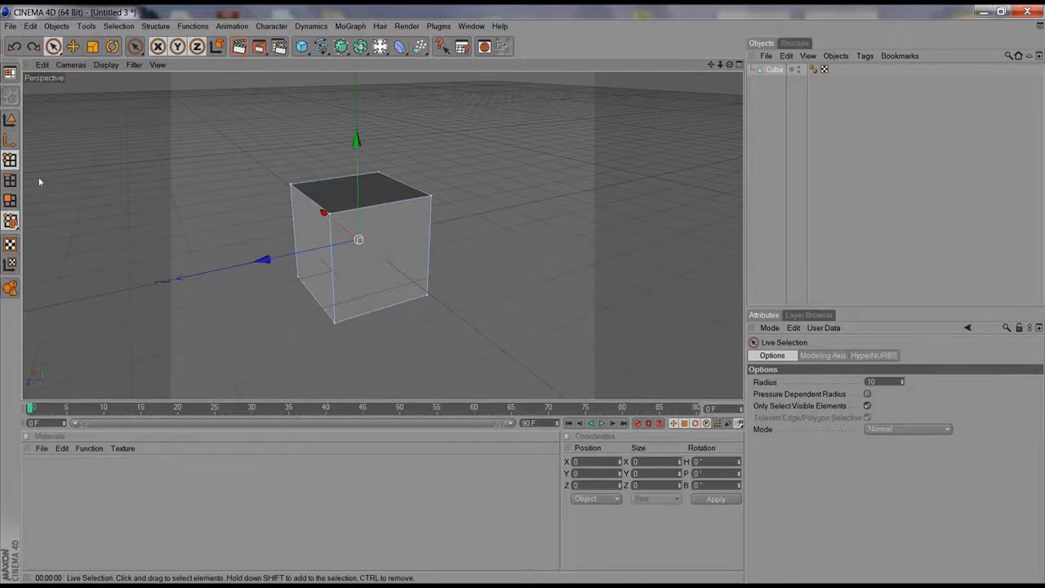
In point mode, delete one top corner point of the restored cube and inspect the open corner.
key(ctrl+y)
key(ctrl+y)
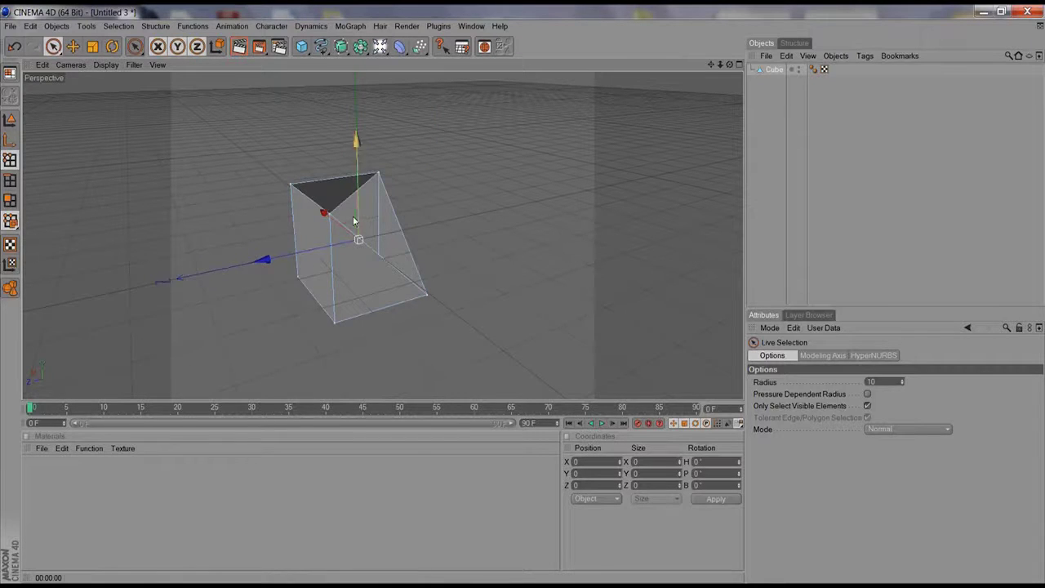
alt+drag(568, 255, 320, 232)
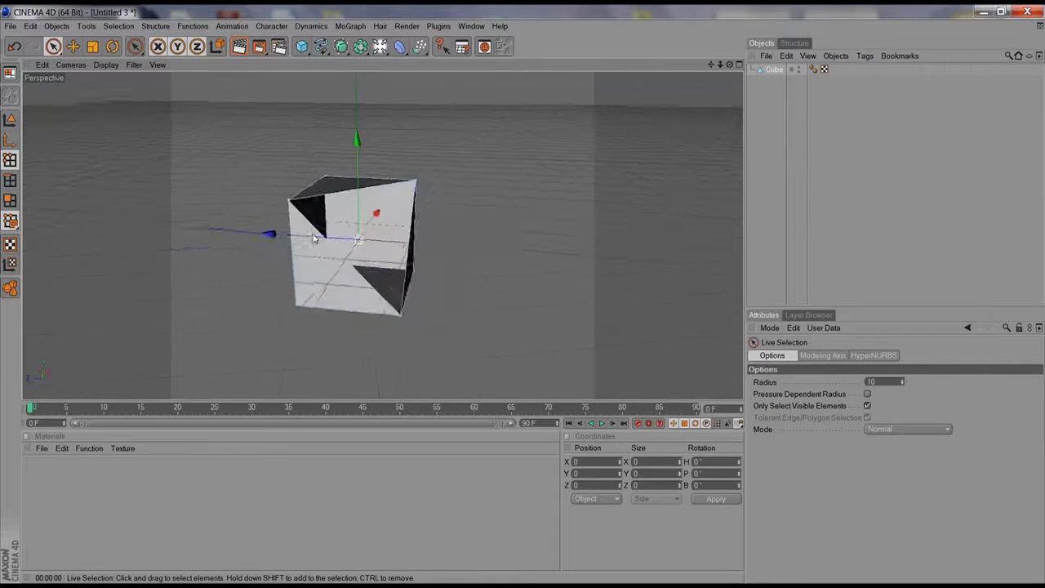
In edge mode, delete the near bottom edge and the diagonal edge across the top of the cube.
click(8, 179)
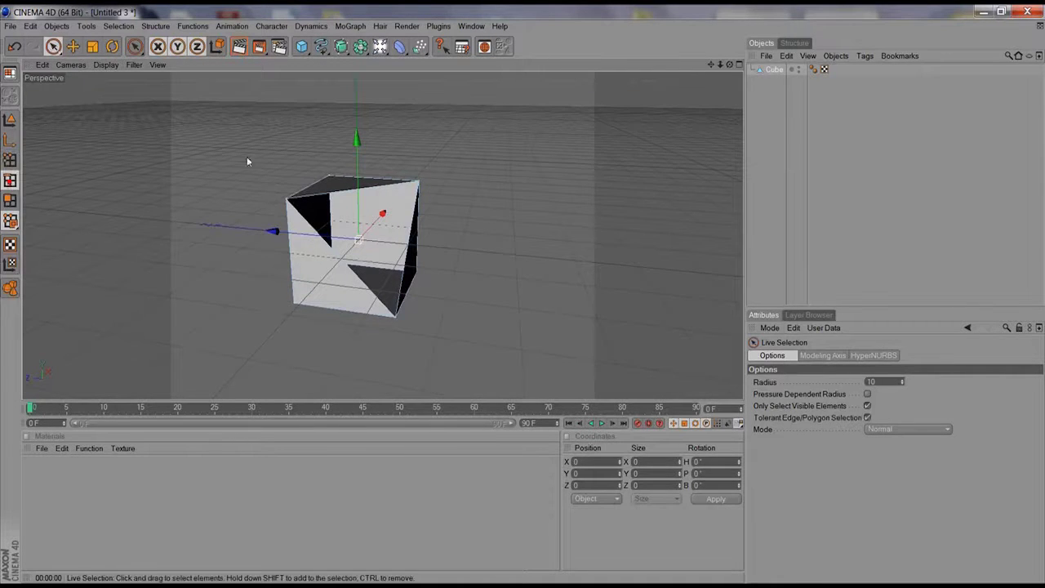
click(383, 285)
key(Delete)
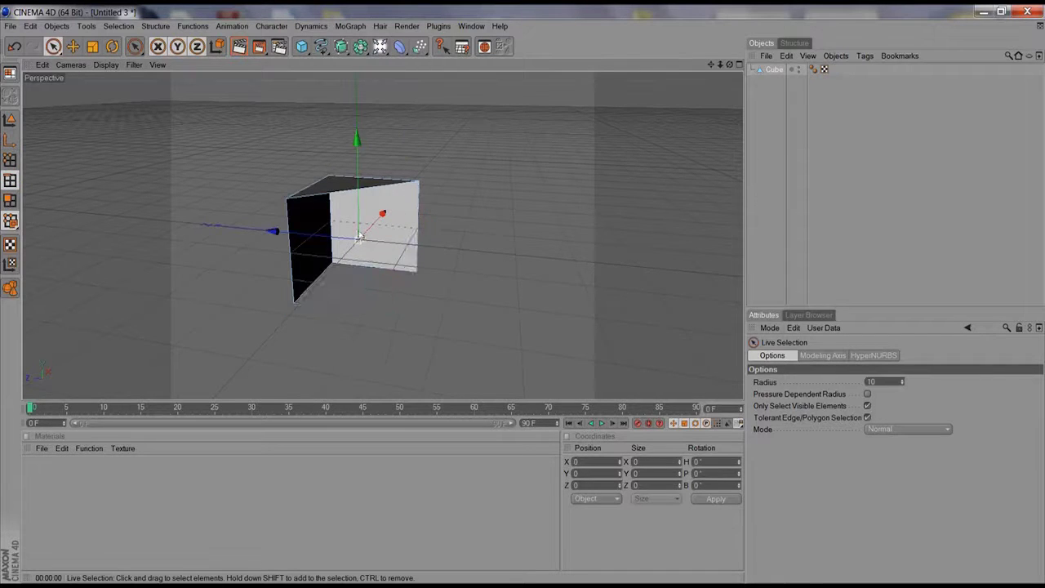
click(350, 209)
key(Delete)
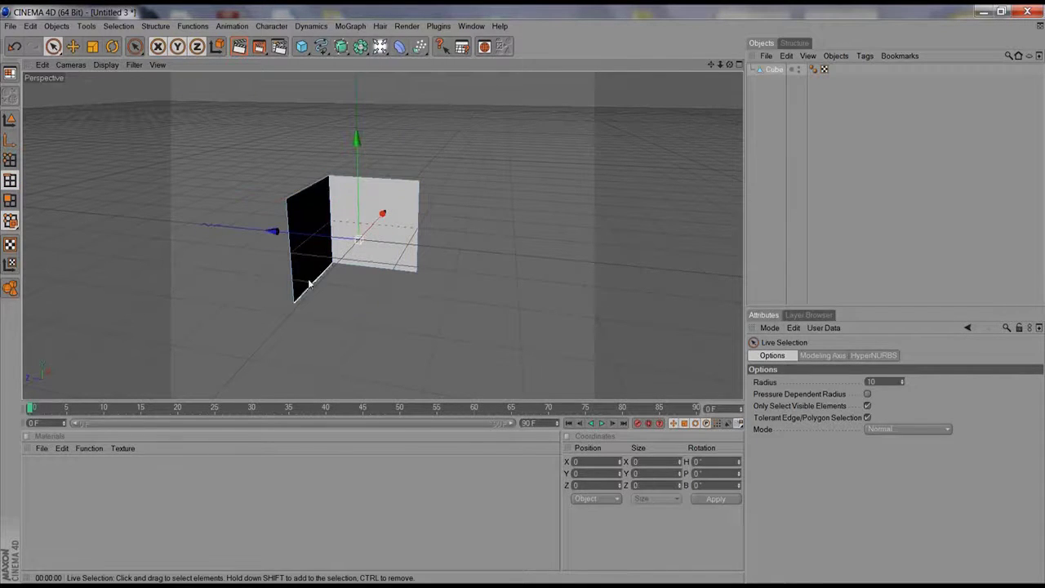
Undo the edge and corner point deletions to restore the full cube.
key(ctrl+z)
key(ctrl+z)
key(ctrl+z)
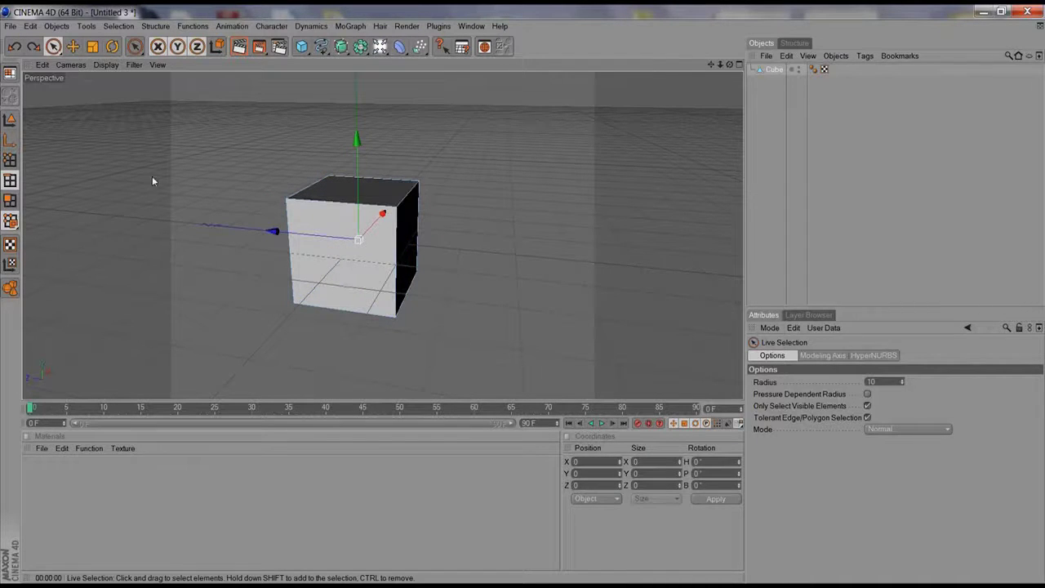
In polygon mode, delete the cube's near side faces and its top face.
click(10, 200)
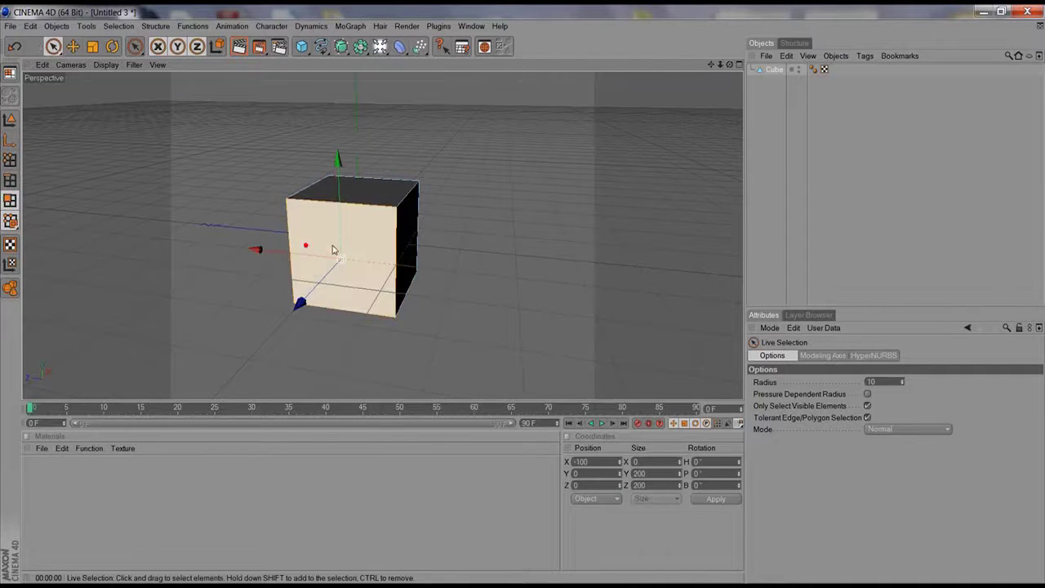
key(Delete)
click(374, 194)
key(Delete)
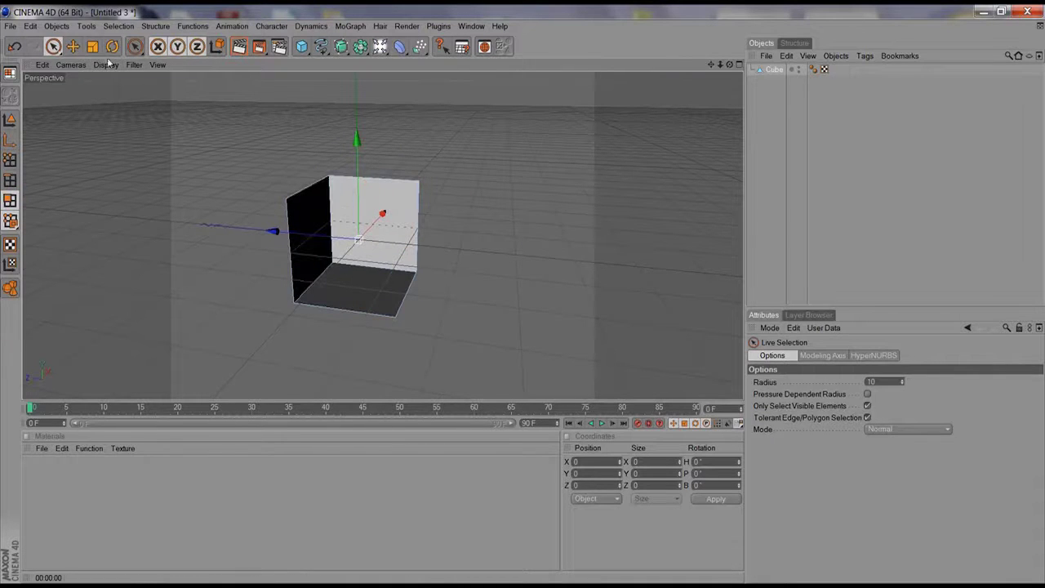
Return to point mode and delete the loose point remaining at the open top corner.
click(8, 160)
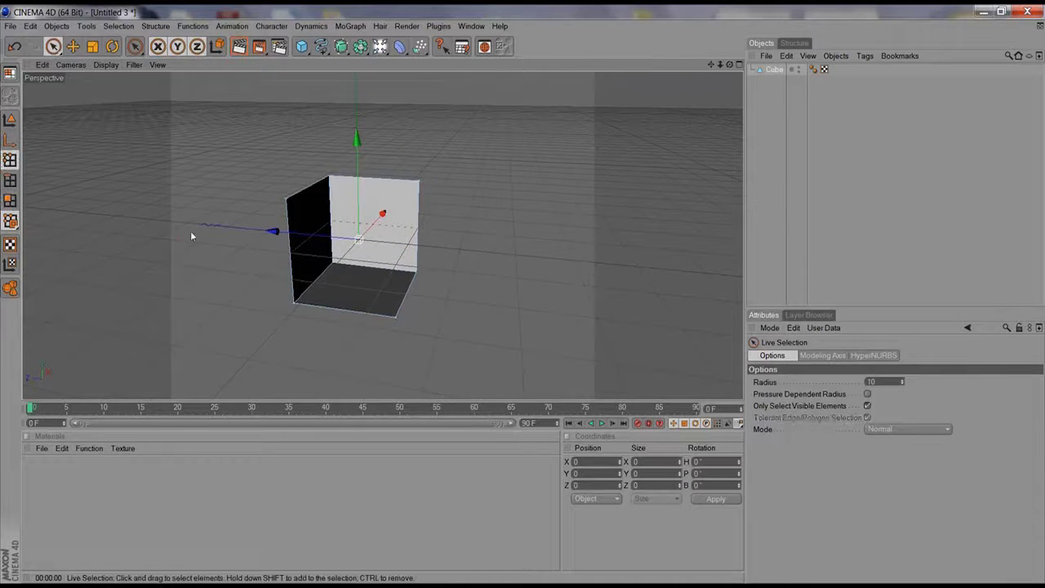
alt+drag(192, 236, 459, 203)
click(432, 191)
click(473, 198)
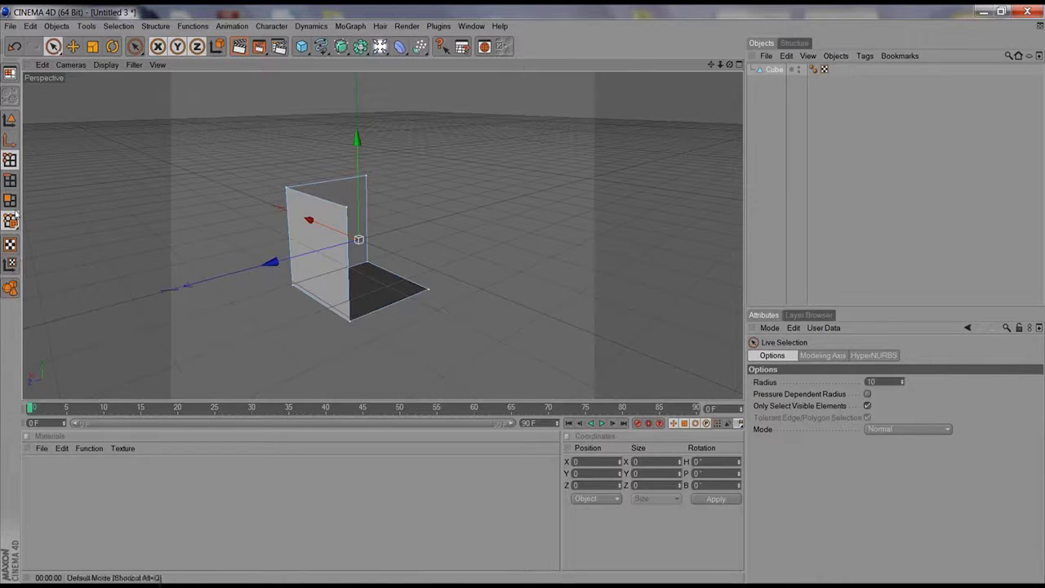
Undo the loose point deletion and the face deletions to bring back the closed cube.
key(ctrl+z)
key(ctrl+z)
key(ctrl+z)
key(ctrl+z)
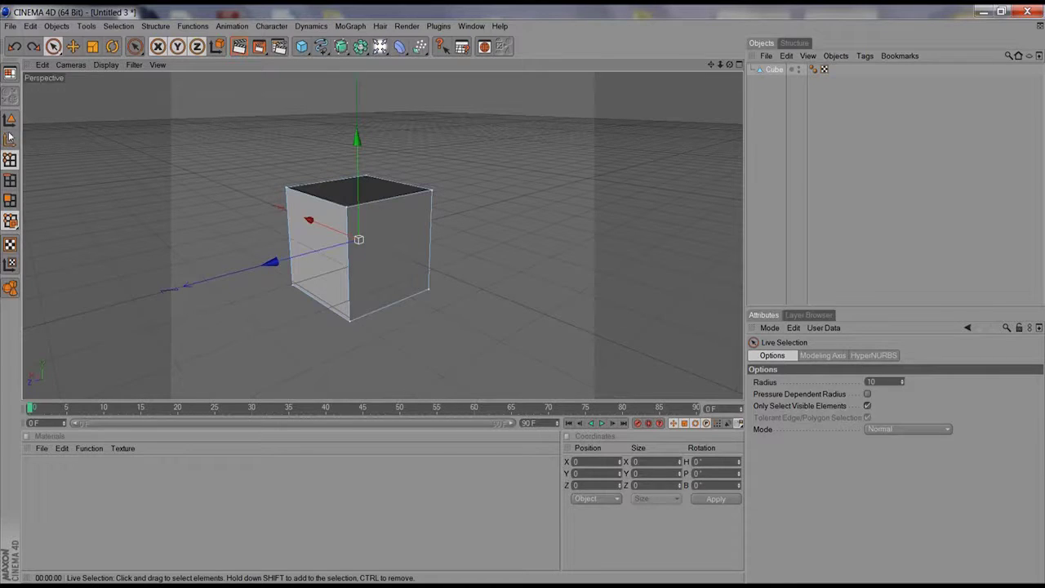
Switch the cube through edge mode to polygon mode and clear the selected side face.
alt+drag(538, 194, 455, 209)
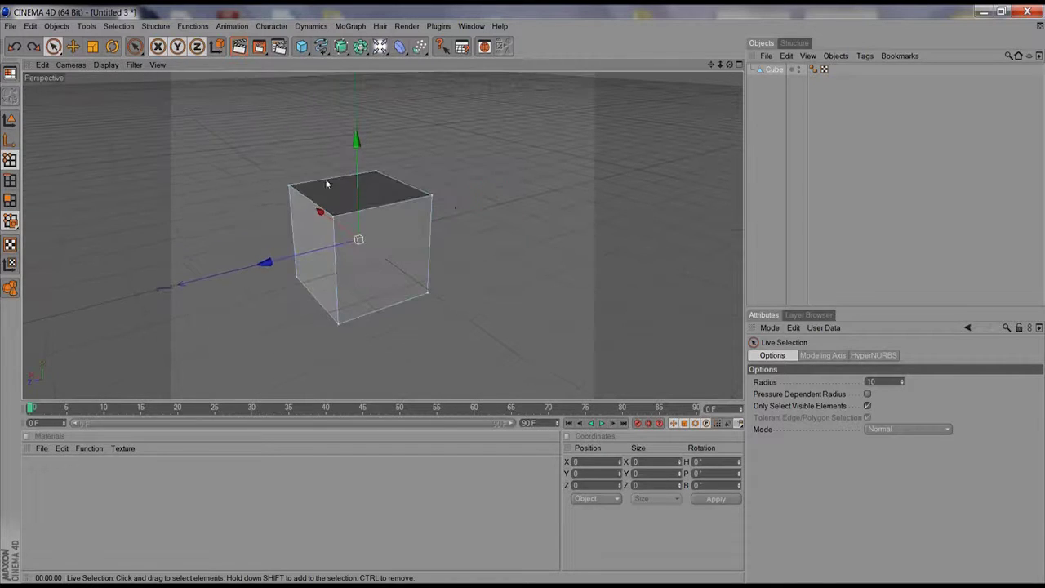
click(9, 180)
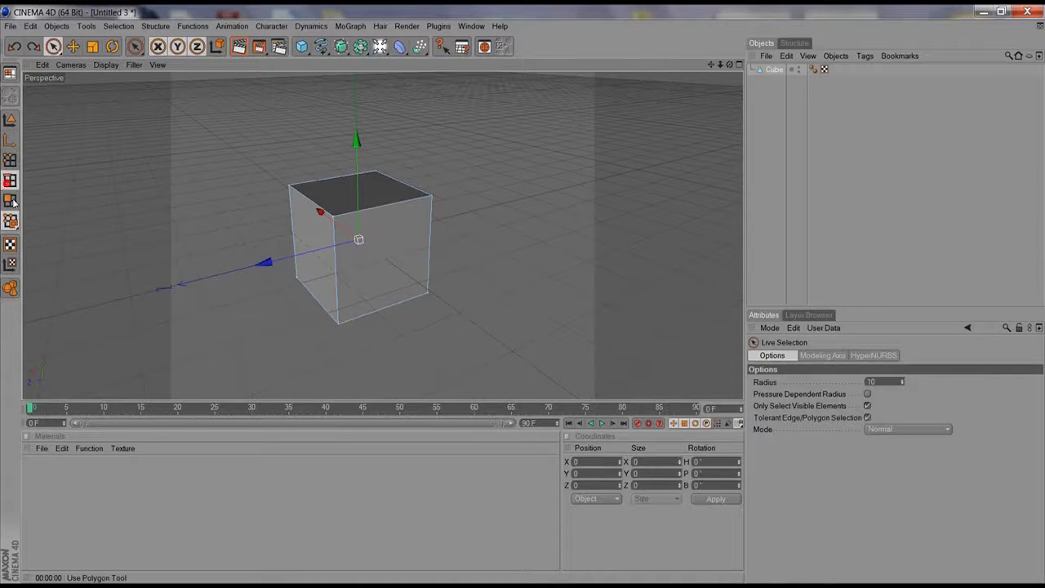
click(10, 201)
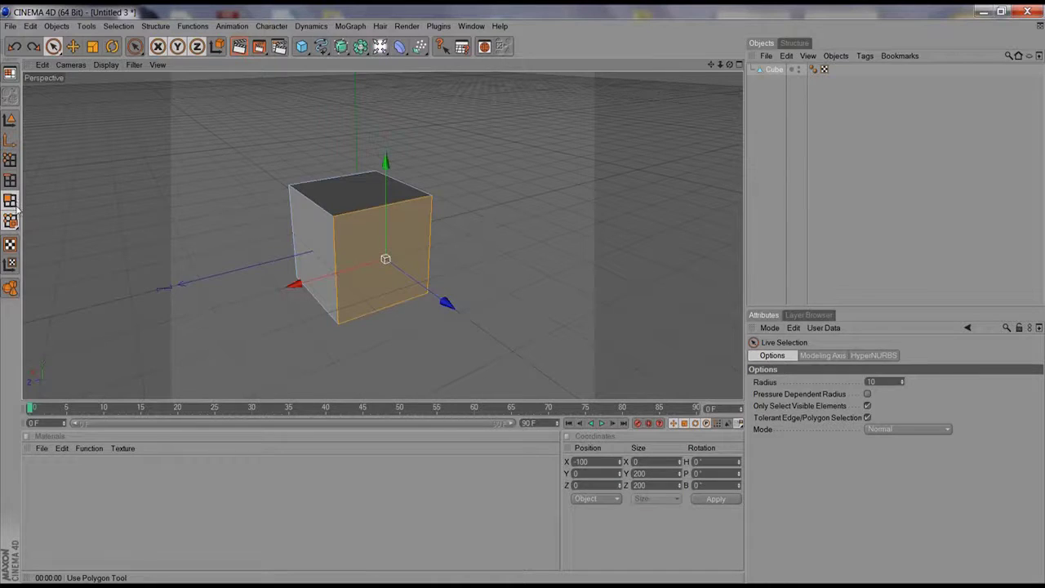
click(155, 242)
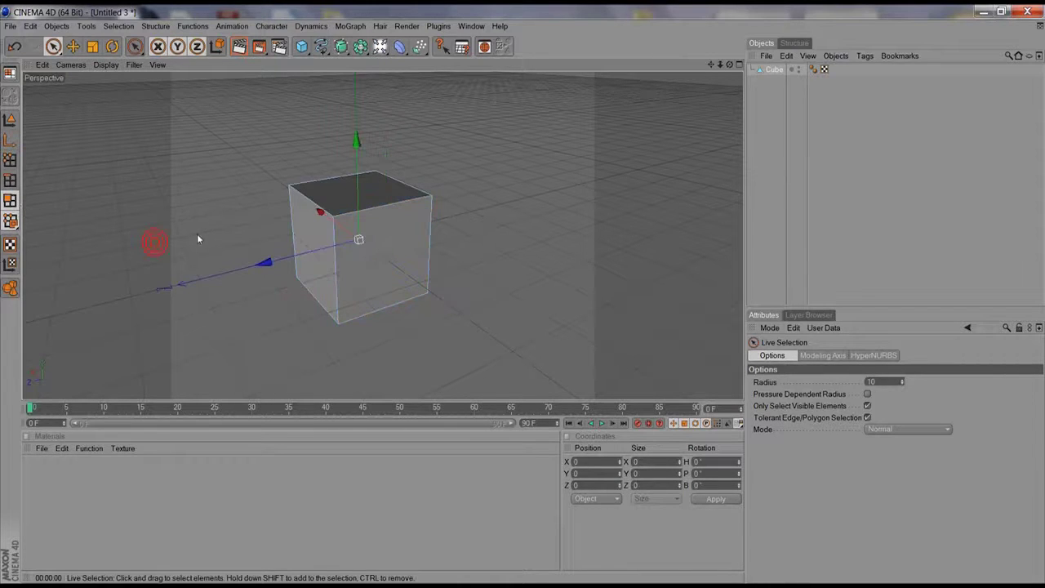
In model mode, move the whole cube along Z to about -15.5 and try rotating it about its vertical axis.
click(10, 120)
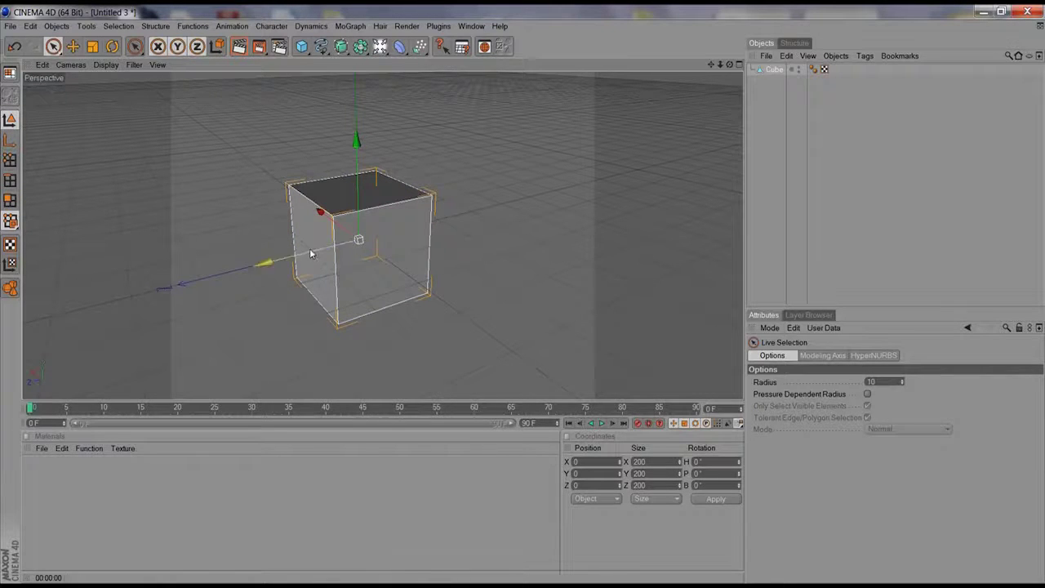
drag(264, 262, 327, 232)
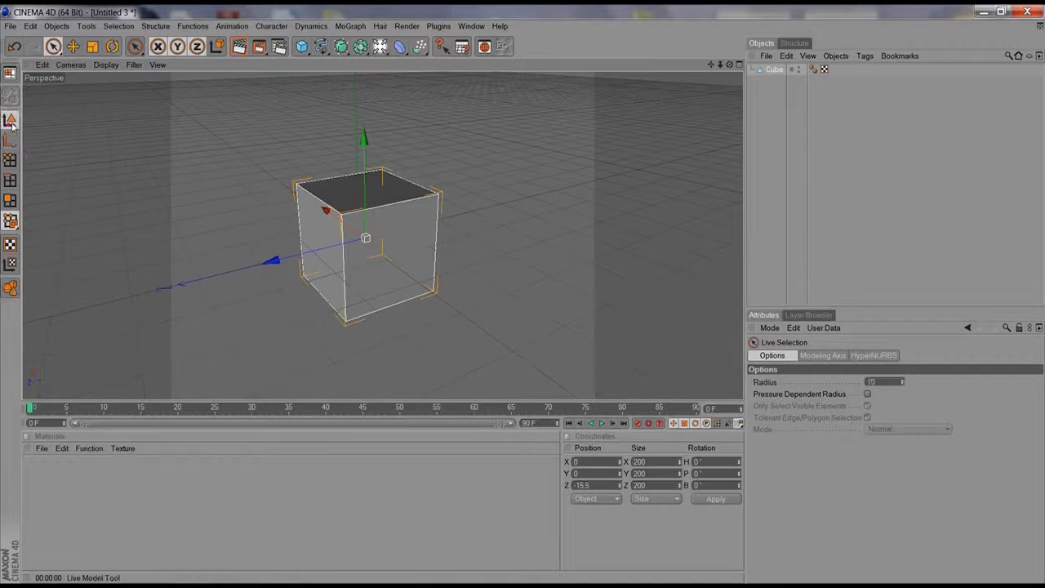
click(112, 47)
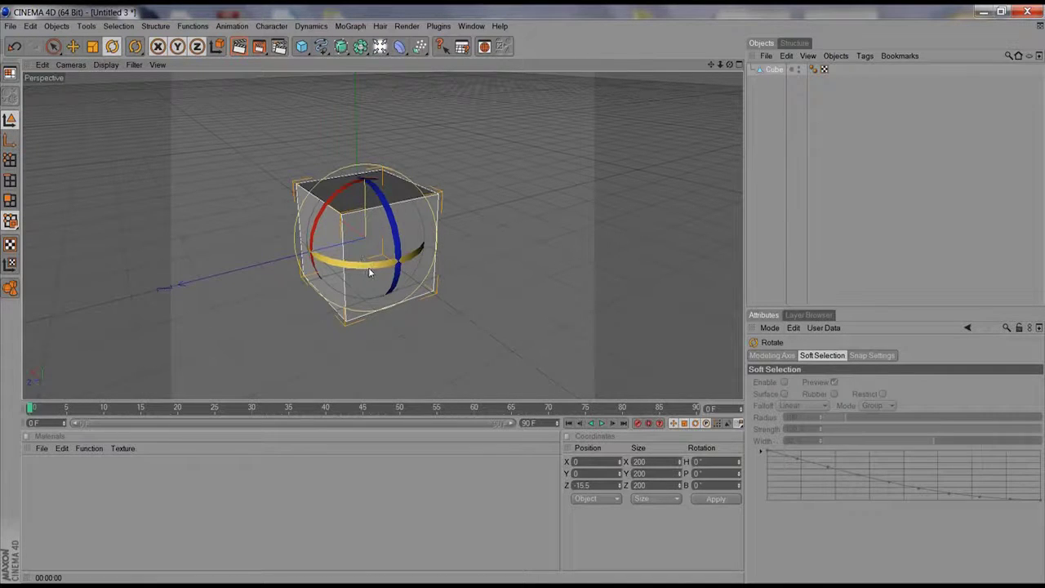
mouse_move(369, 269)
mouse_down()
mouse_move(392, 260)
mouse_move(272, 240)
mouse_move(408, 260)
mouse_move(459, 237)
mouse_move(421, 170)
mouse_move(328, 161)
mouse_move(270, 235)
mouse_move(380, 269)
mouse_move(355, 272)
mouse_up()
key(ctrl+z)
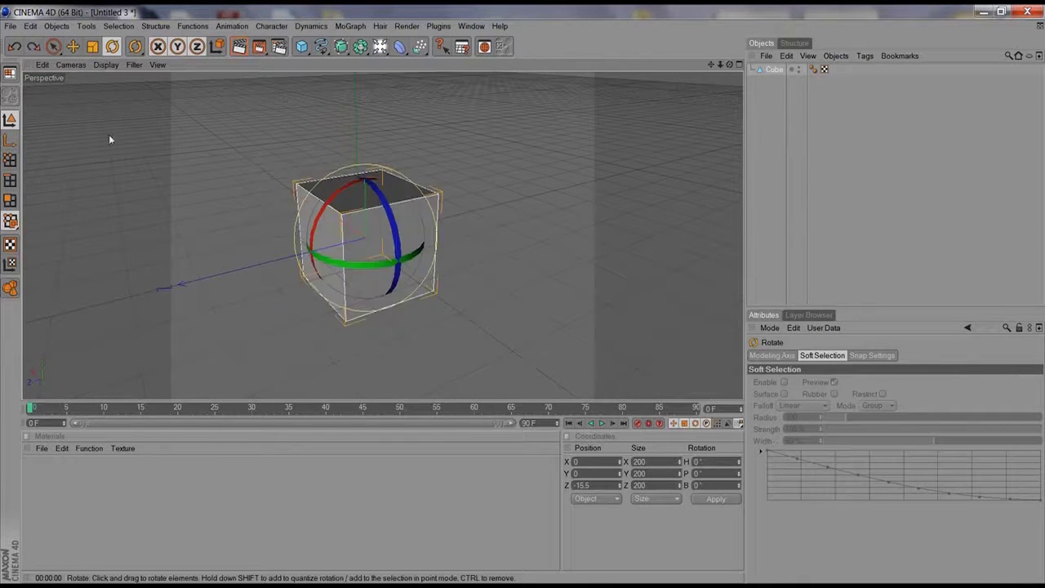
In object axis mode, move only the cube's axis along Z to about 75.9.
click(10, 142)
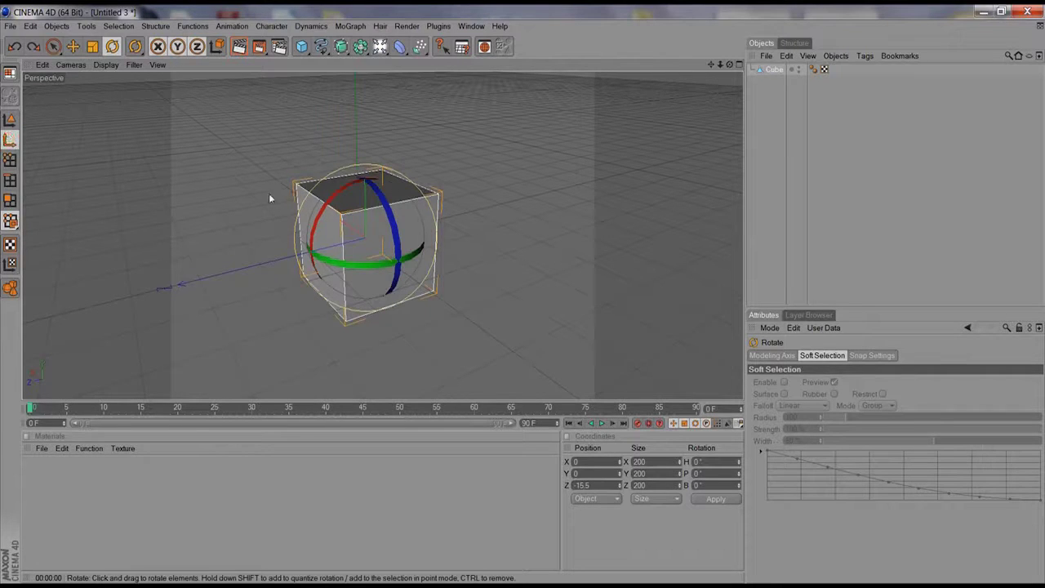
key(e)
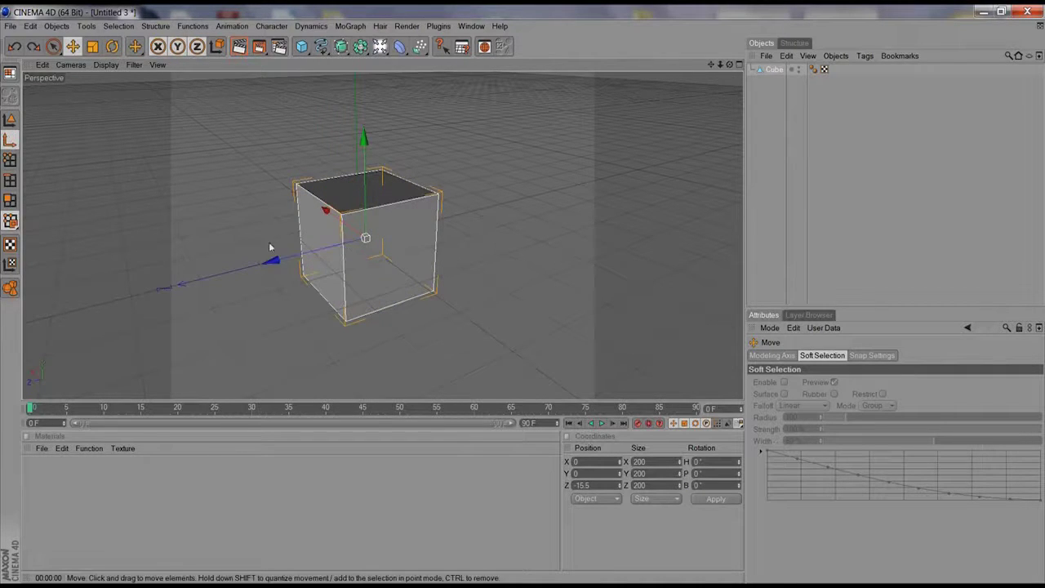
drag(272, 262, 253, 273)
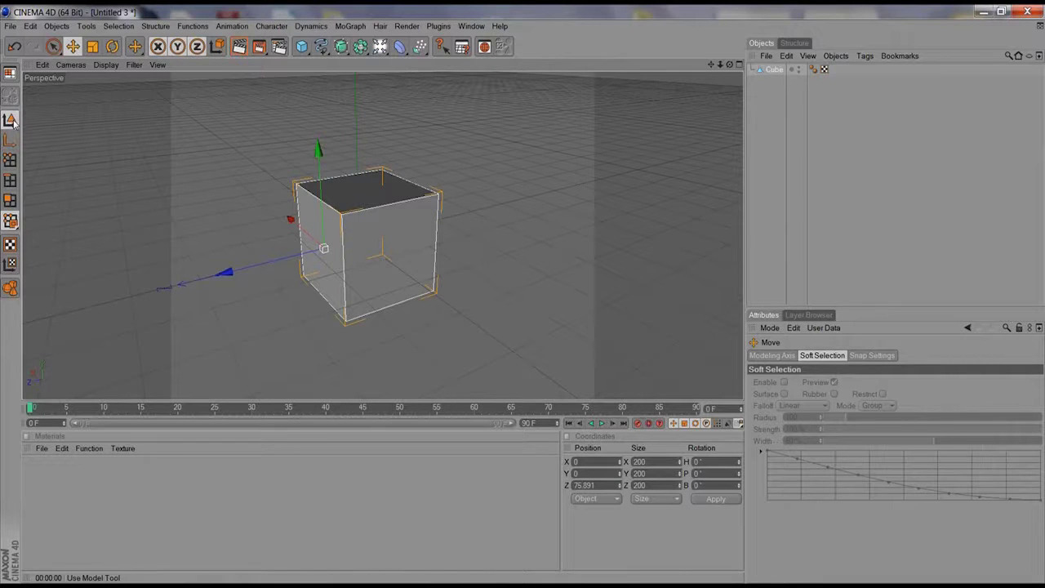
In model mode, rotate the cube about its shifted axis to a heading of about -4.5°.
click(10, 120)
key(r)
drag(310, 282, 304, 258)
Return to object axis mode and move the cube's axis freely to a position well above the cube.
click(10, 161)
click(13, 139)
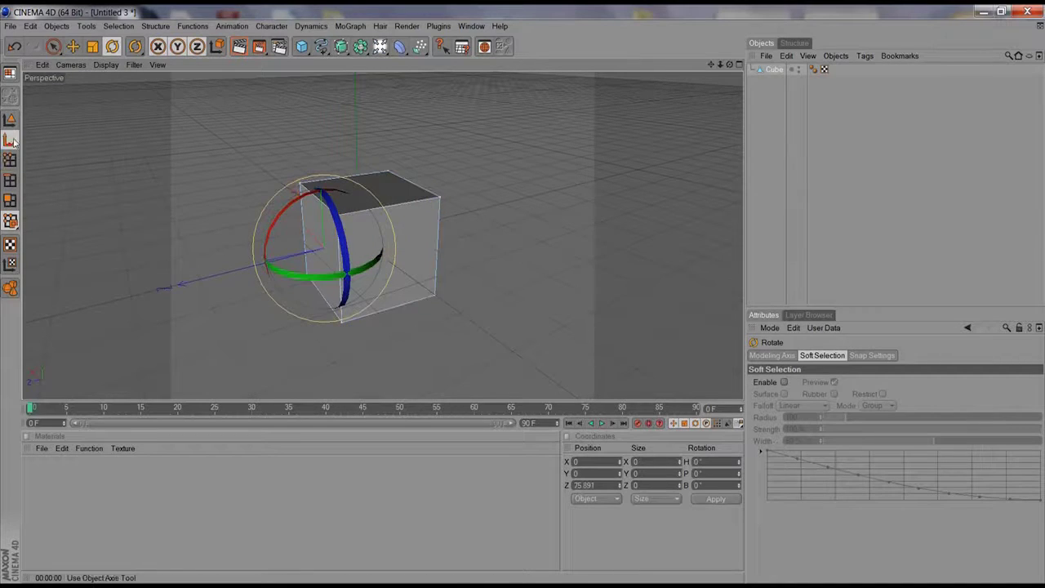
click(10, 142)
key(e)
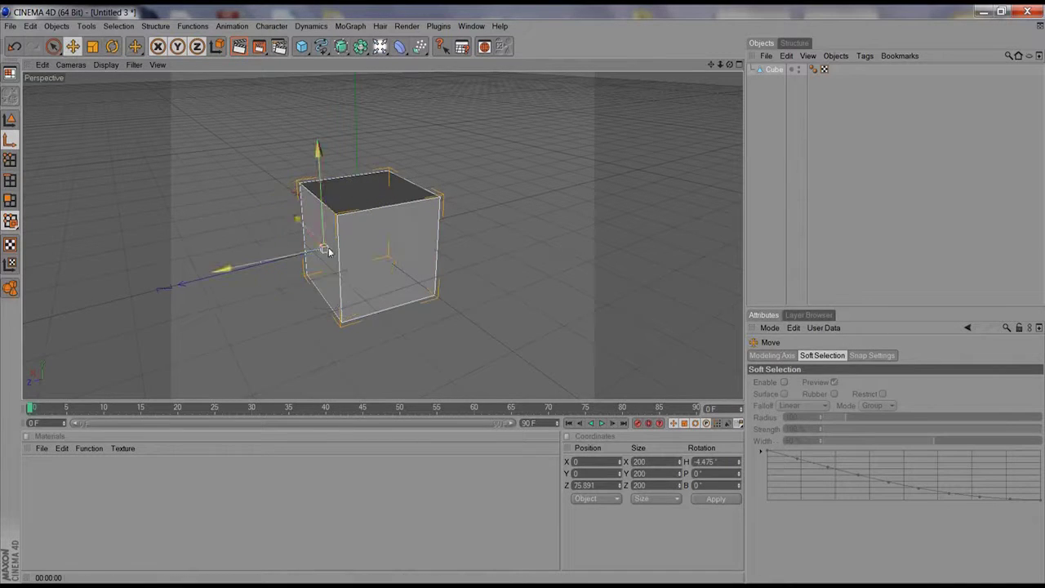
drag(368, 242, 382, 70)
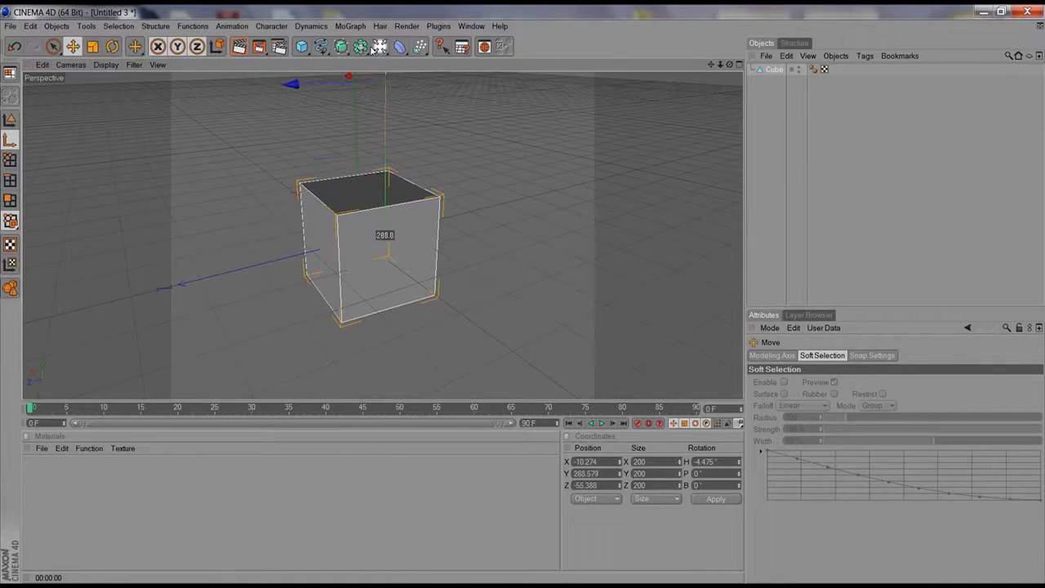
In model mode, rotate the cube around its raised axis to about -29.4° heading and -2.4° bank.
key(r)
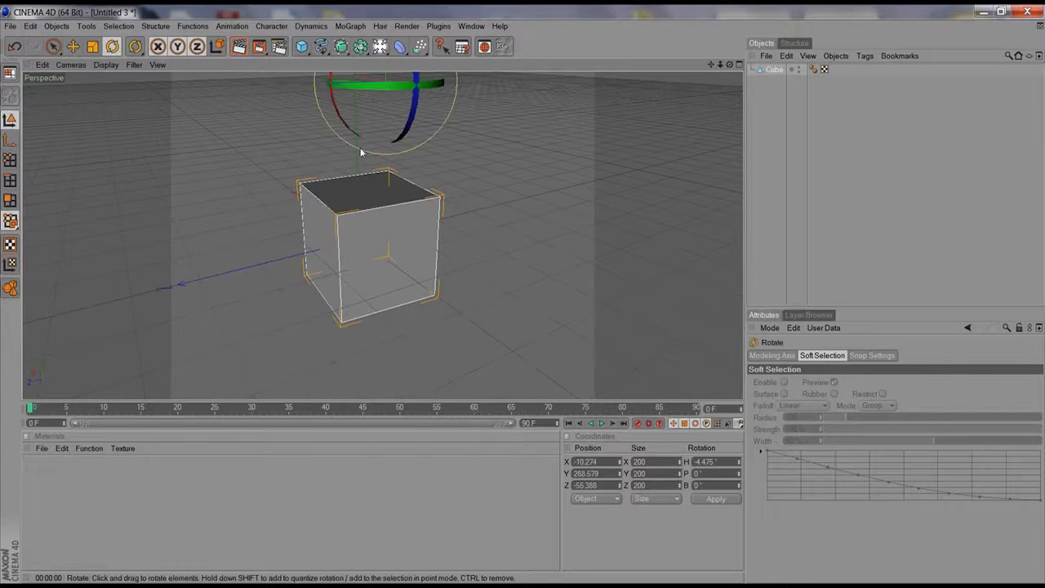
drag(374, 87, 403, 119)
alt+middle_drag(403, 119, 381, 174)
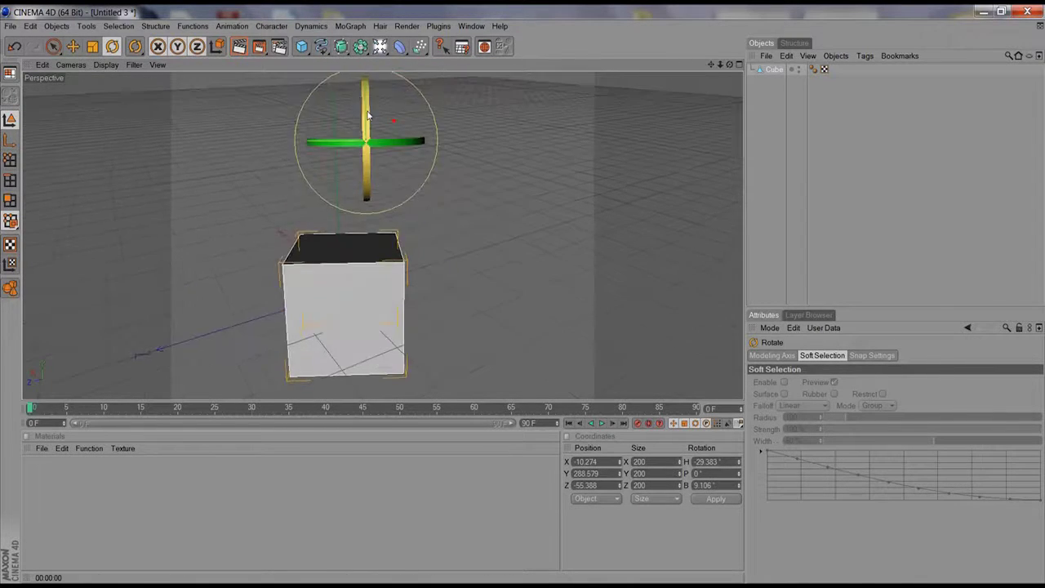
mouse_move(365, 181)
mouse_down()
mouse_move(379, 102)
mouse_move(359, 193)
mouse_up()
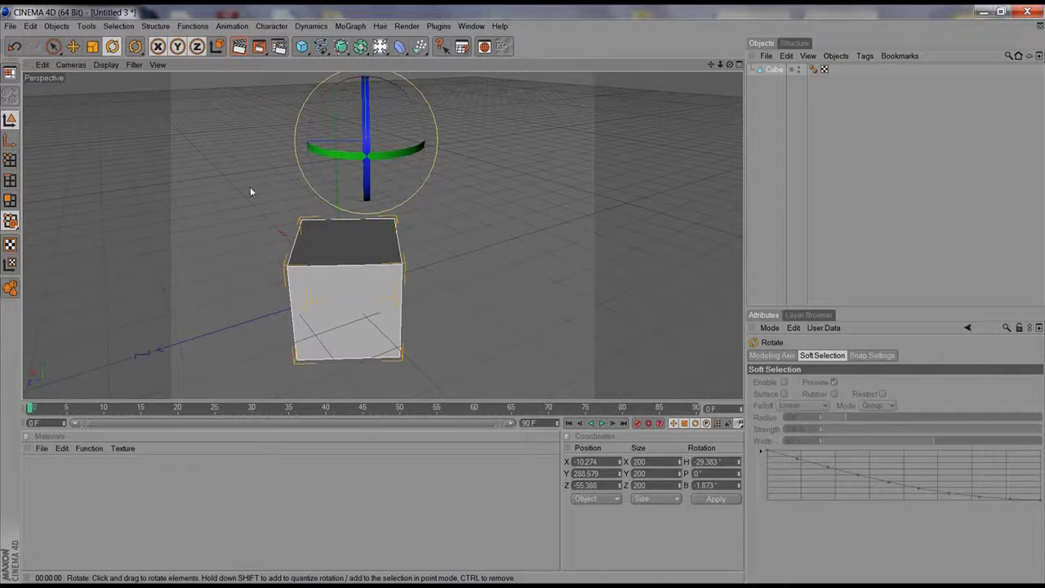
drag(359, 183, 376, 188)
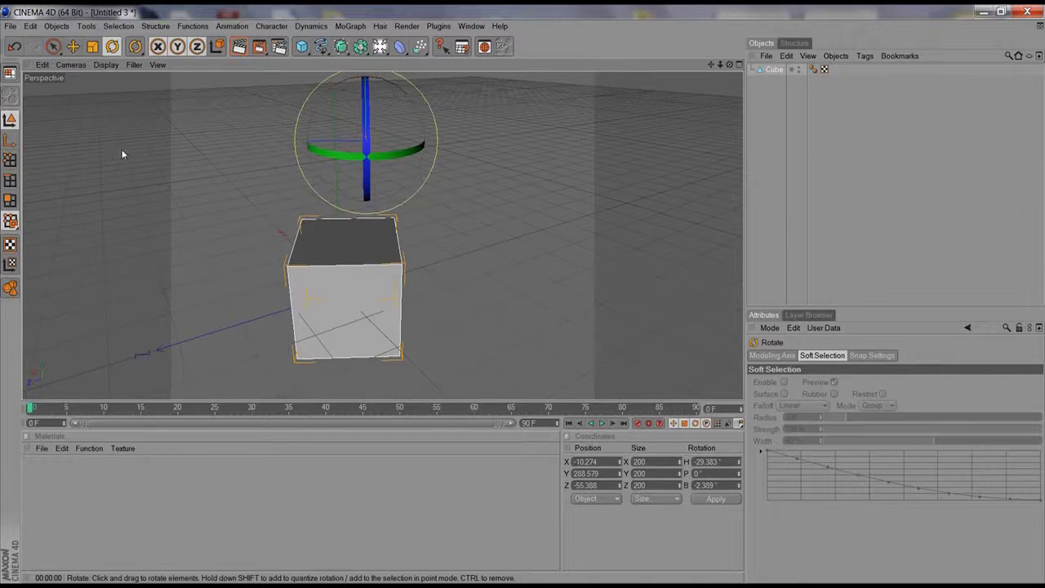
Undo the rotations, the axis moves and the cube's Z move to return it to the origin.
key(ctrl+z)
key(ctrl+z)
key(ctrl+z)
key(ctrl+z)
key(ctrl+z)
key(ctrl+z)
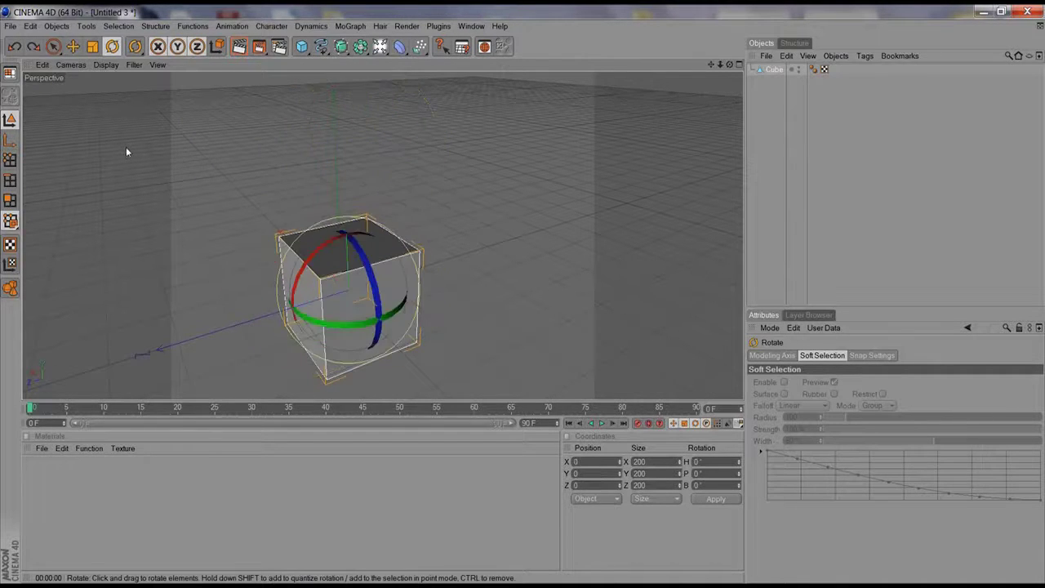
key(ctrl+z)
alt+middle_drag(253, 251, 280, 139)
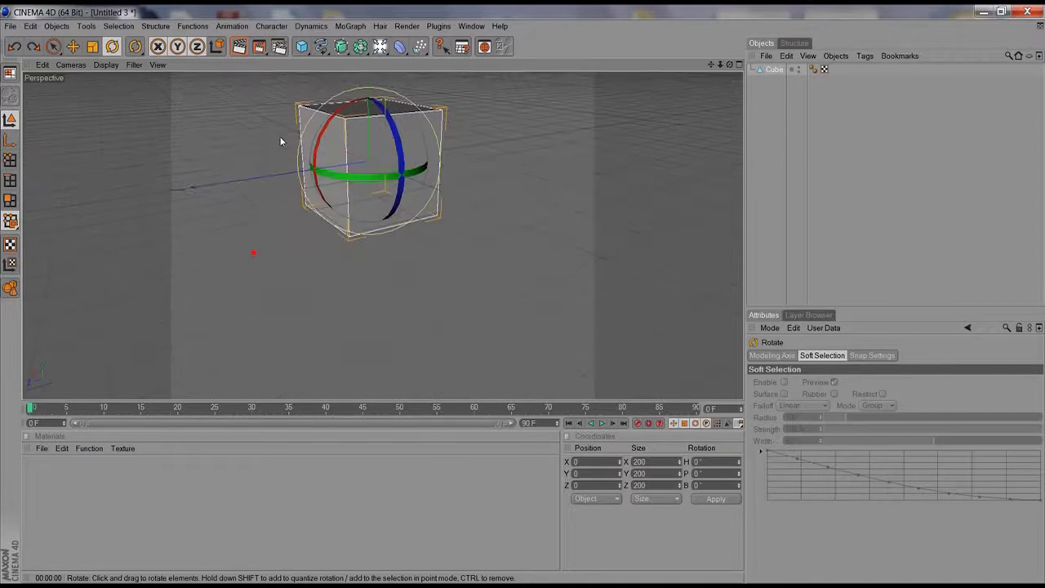
alt+middle_drag(311, 185, 275, 217)
click(314, 178)
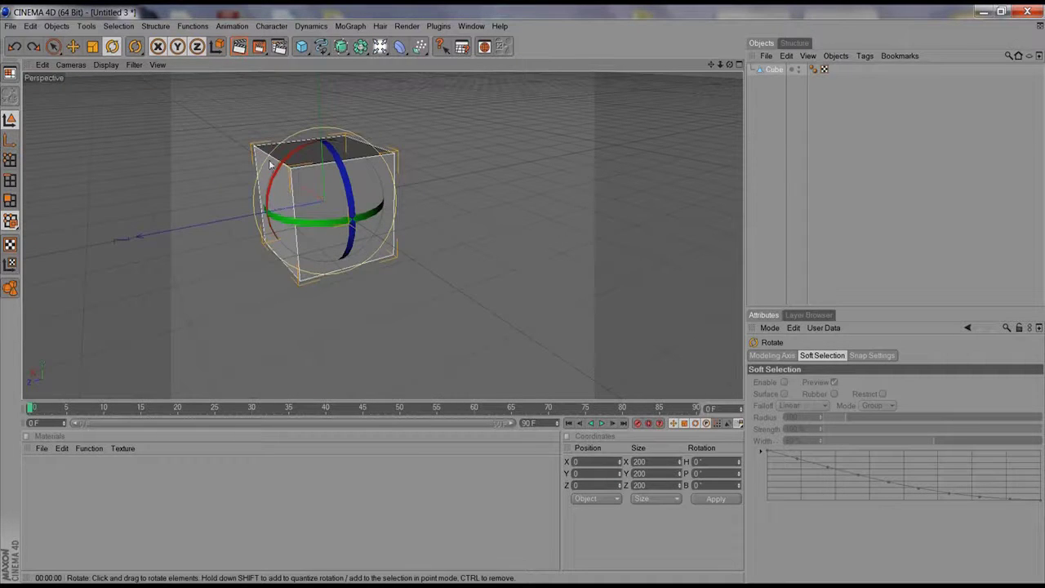
click(163, 27)
mouse_move(205, 27)
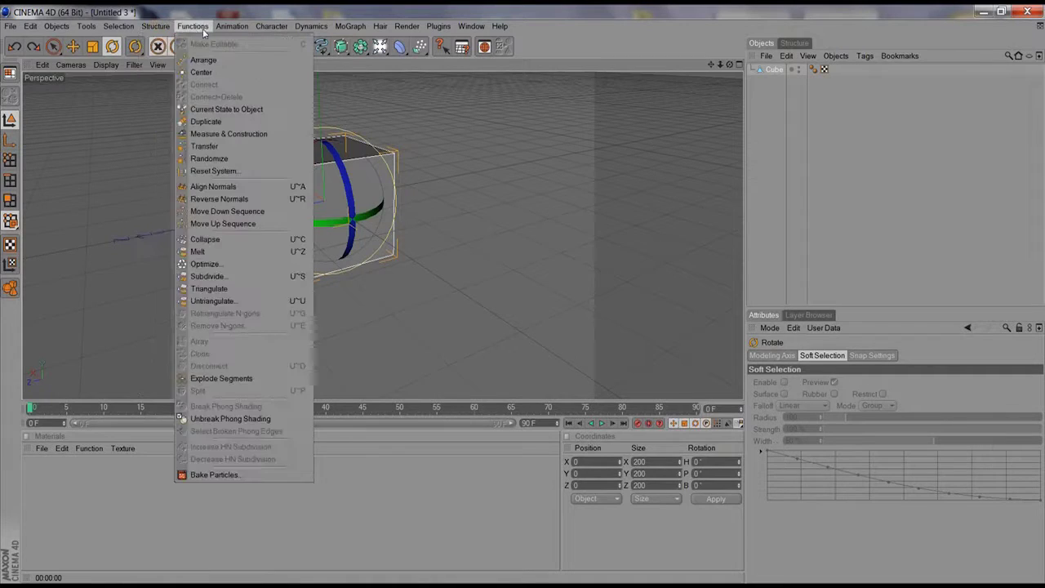
mouse_move(158, 30)
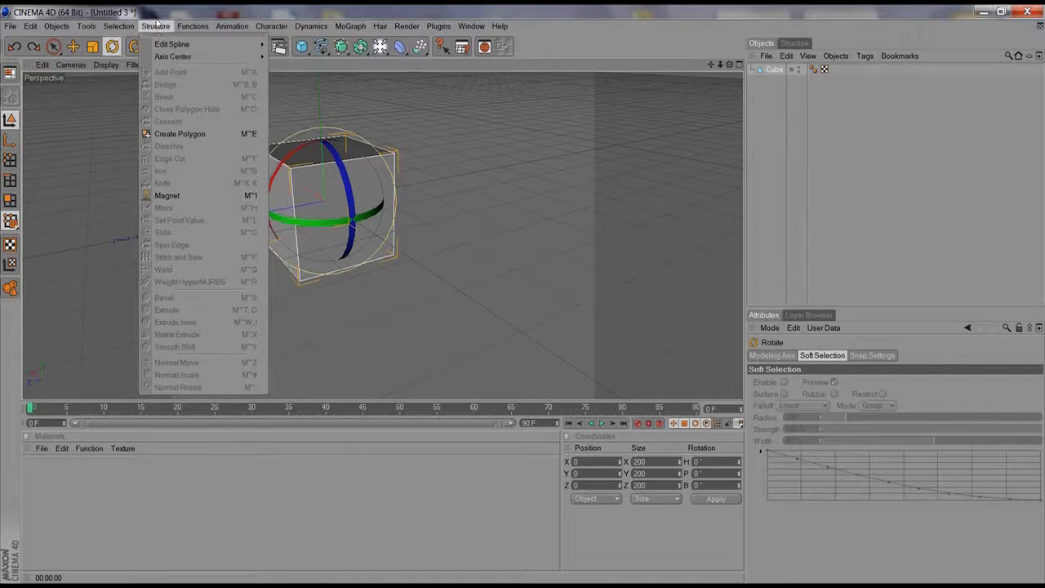
click(164, 10)
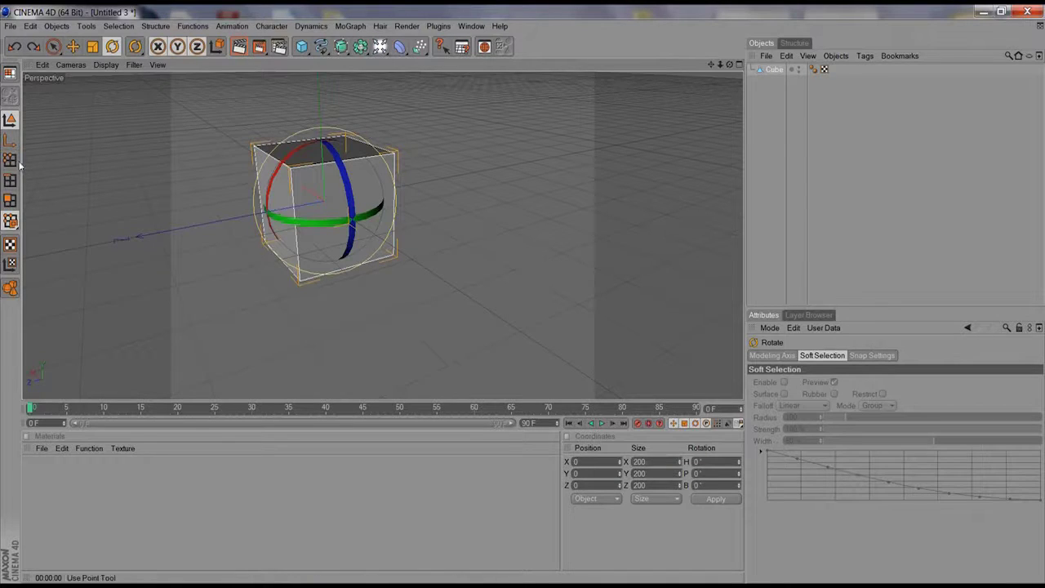
click(149, 27)
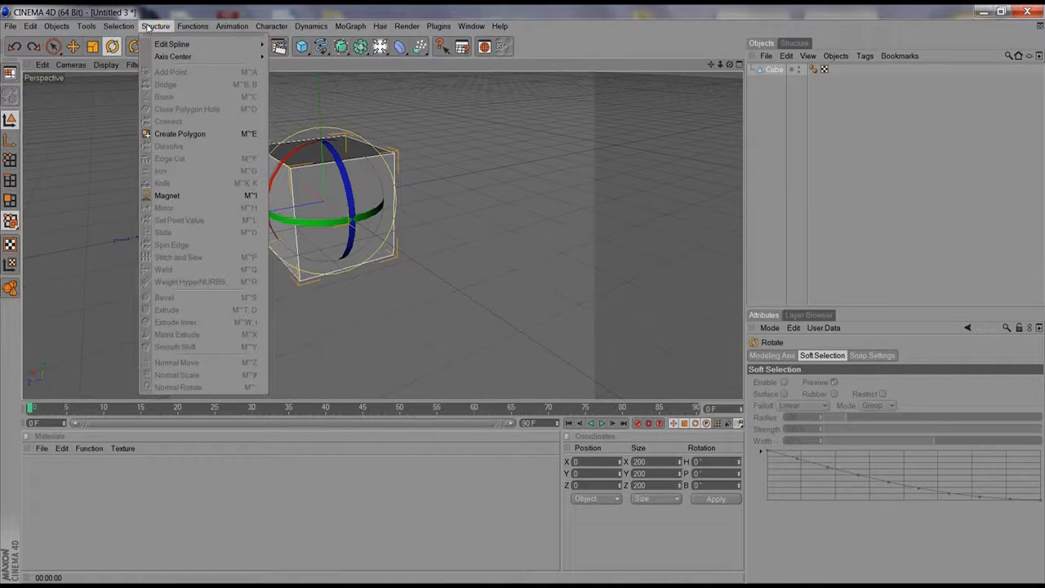
click(156, 16)
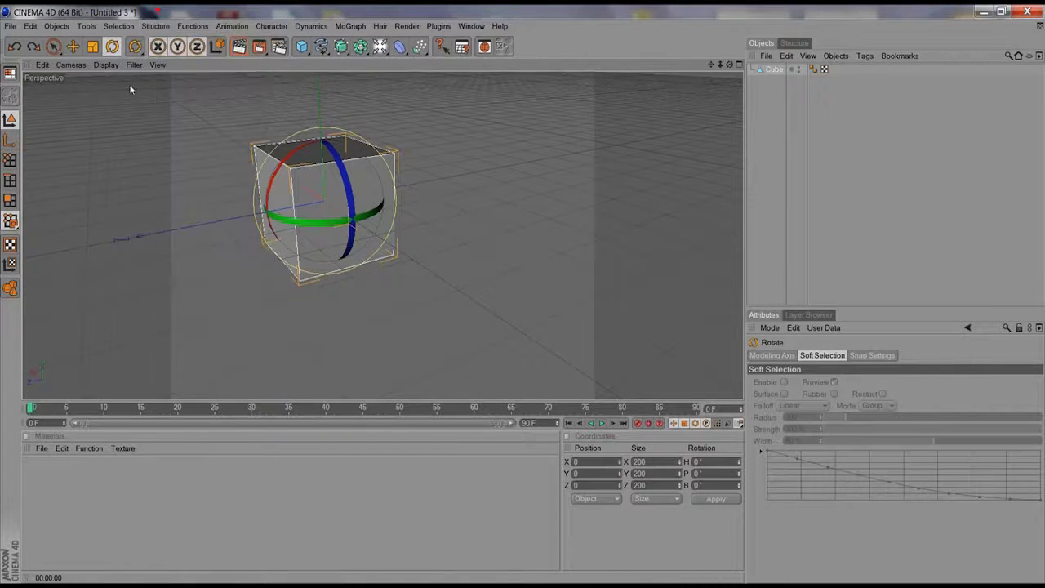
Switch the cube to point editing with the Move tool active.
click(10, 160)
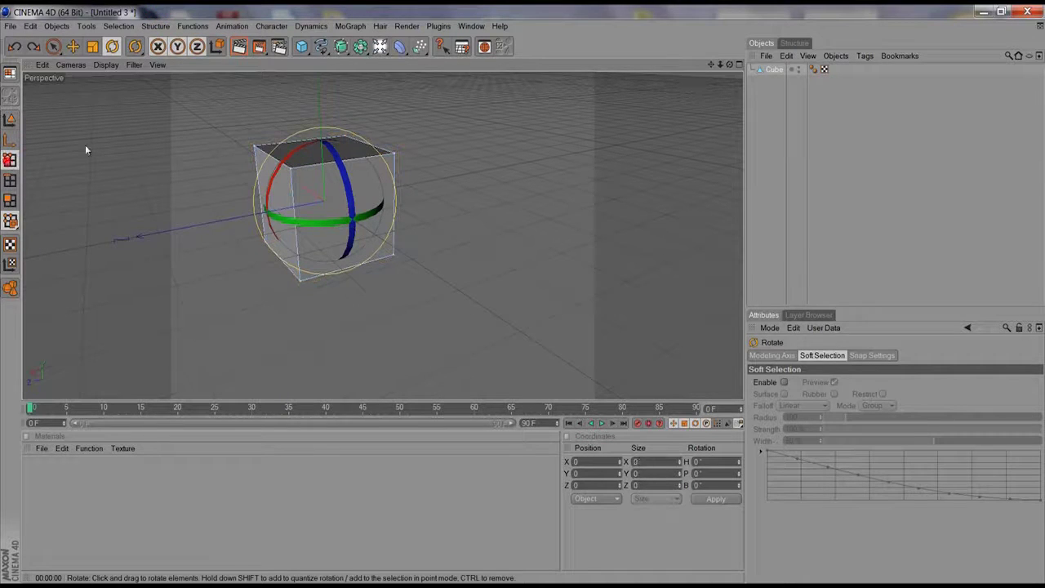
key(e)
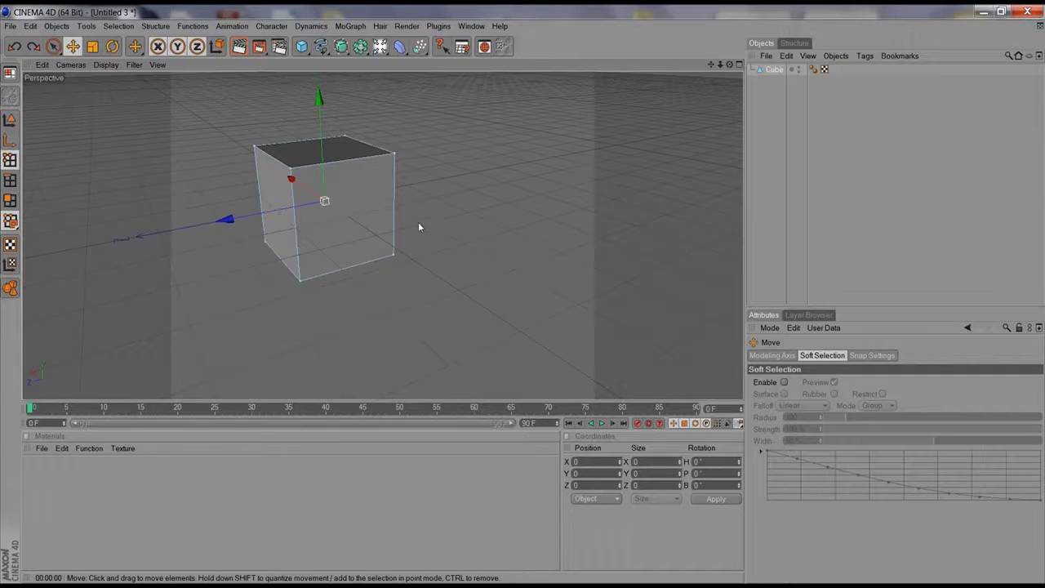
alt+drag(414, 255, 292, 255)
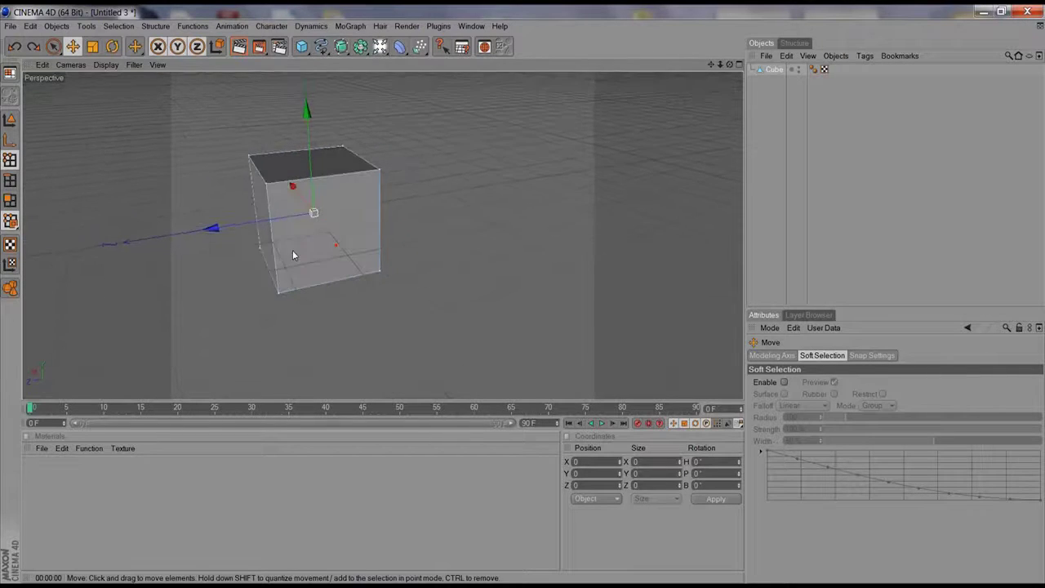
Hide the Axis display in the viewport filter so the cube's points are unobstructed.
click(130, 65)
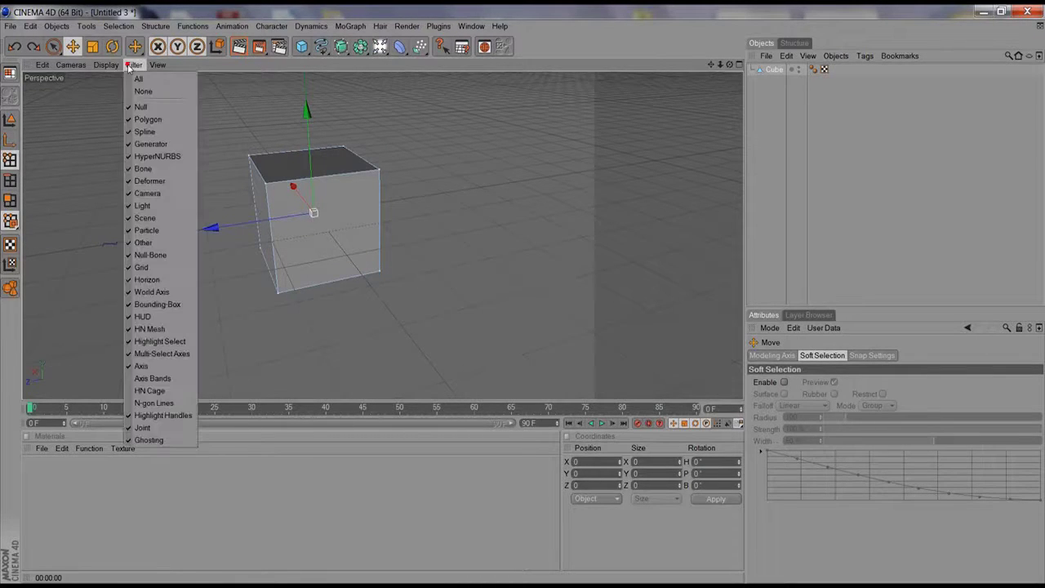
click(147, 367)
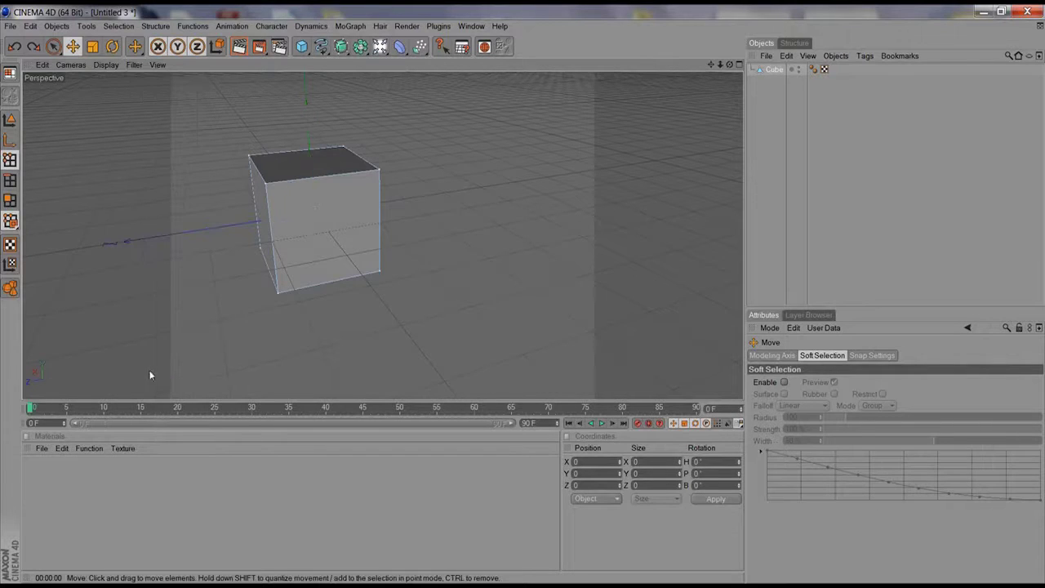
alt+drag(277, 175, 262, 199)
click(134, 65)
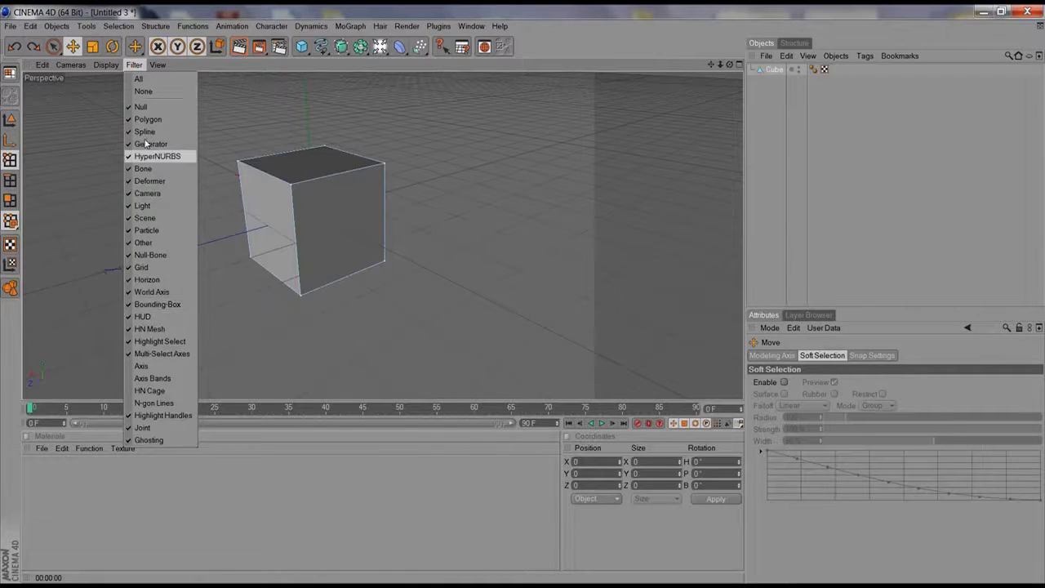
click(156, 366)
alt+middle_drag(220, 282, 301, 304)
alt+drag(300, 303, 292, 249)
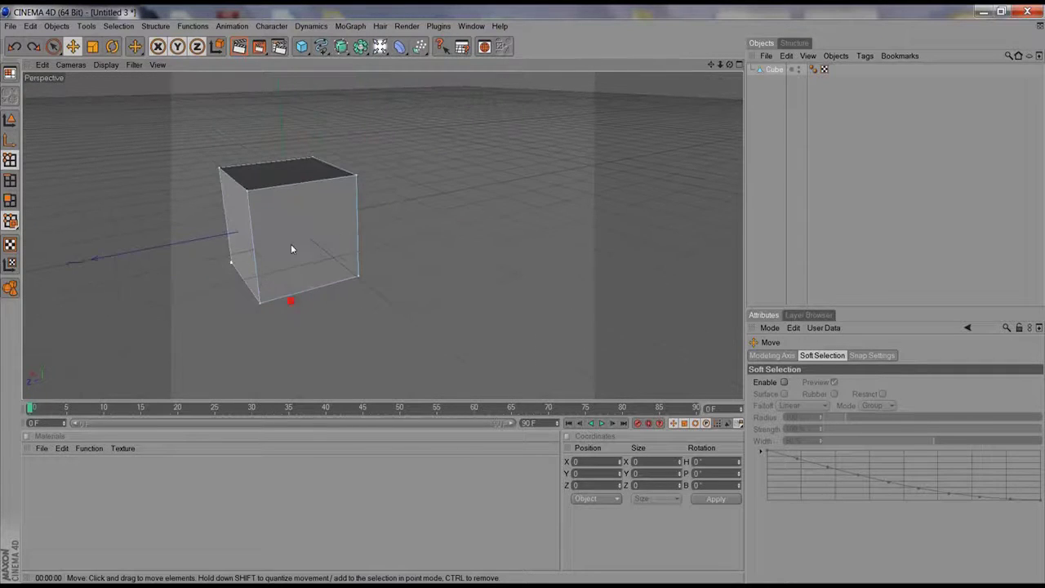
Use Add Point to place three points along the front face's upper edge and two along its lower edge.
click(156, 25)
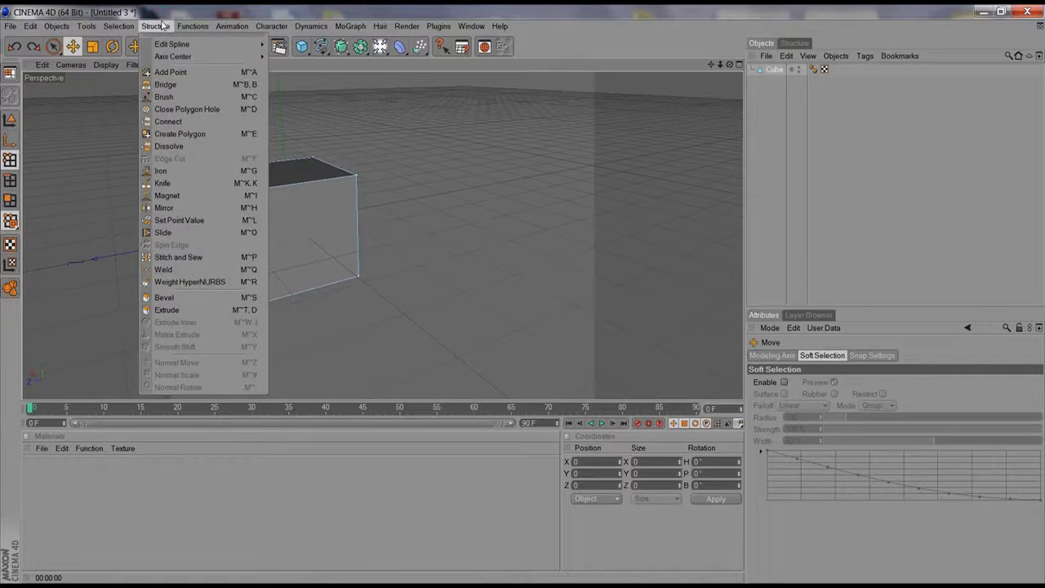
click(171, 72)
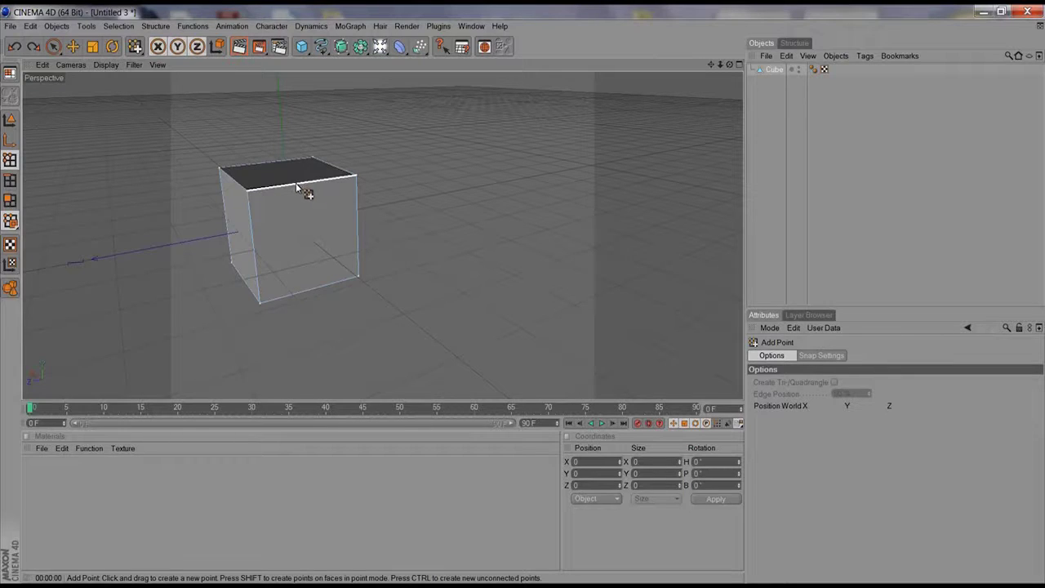
click(296, 186)
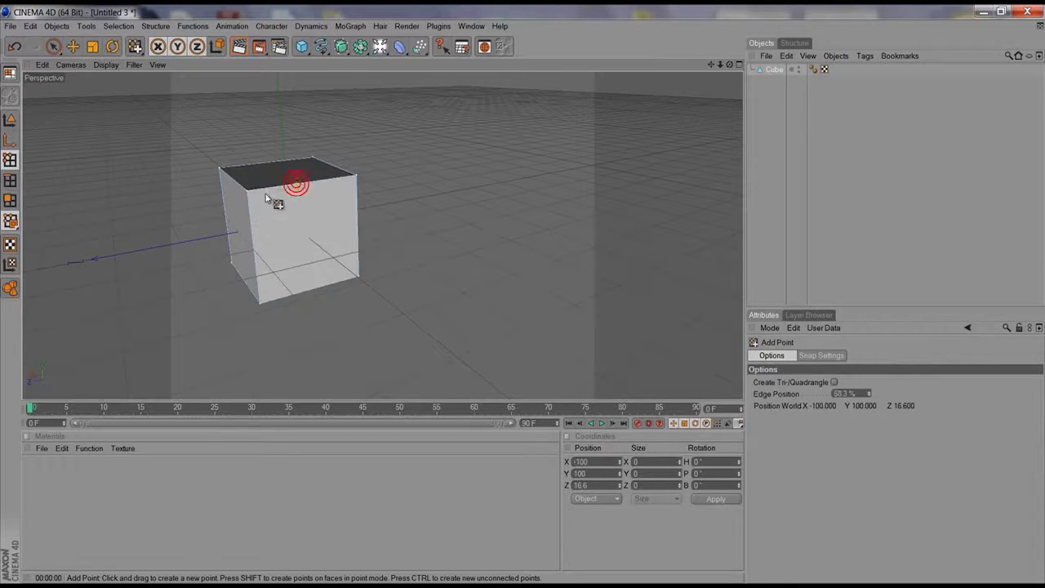
click(322, 180)
drag(303, 292, 324, 286)
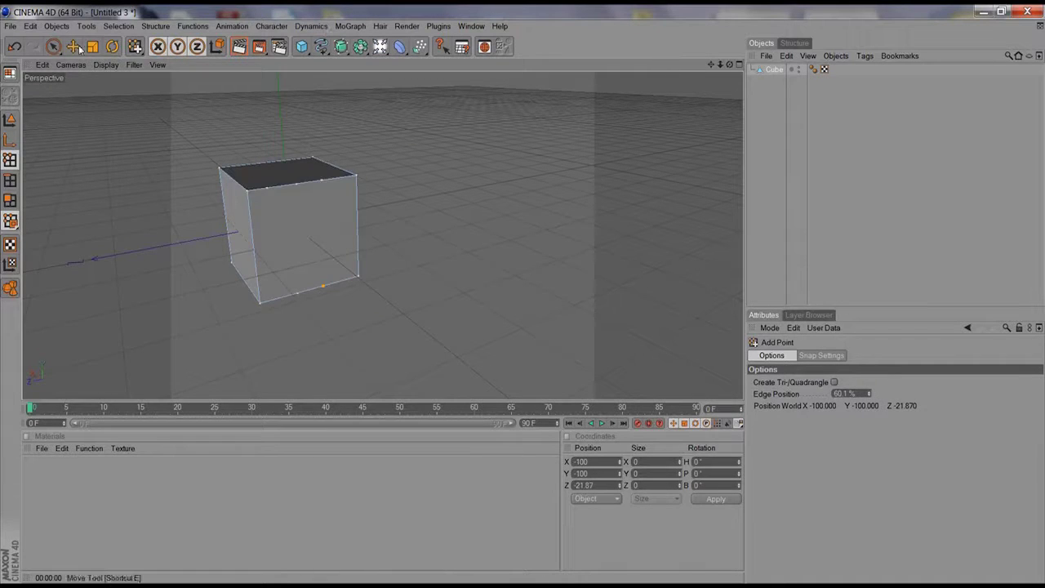
With the Knife in Line mode and Restrict To Selection off, cut horizontally across the front face at about mid-height.
click(155, 27)
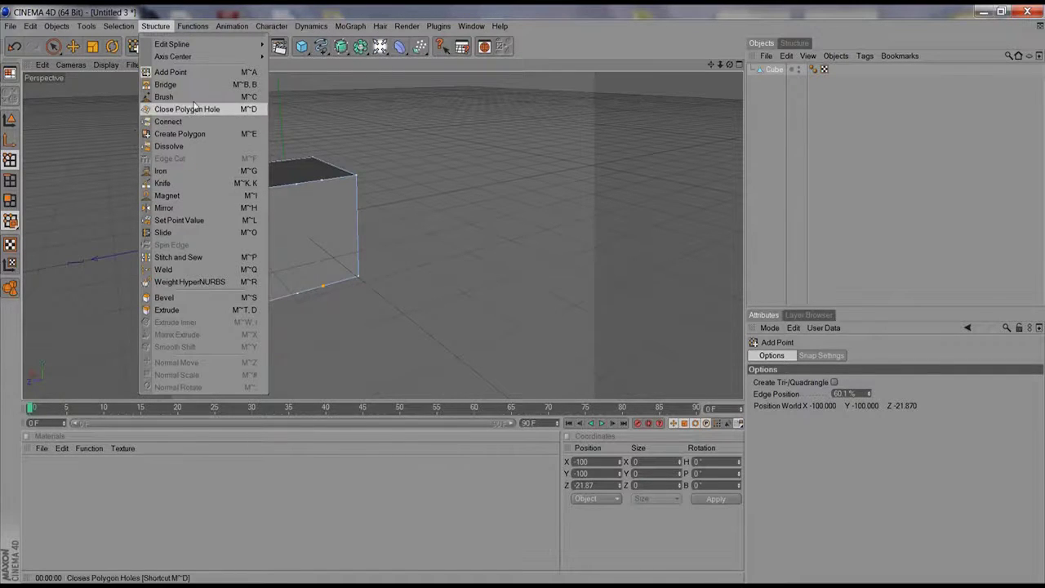
click(178, 183)
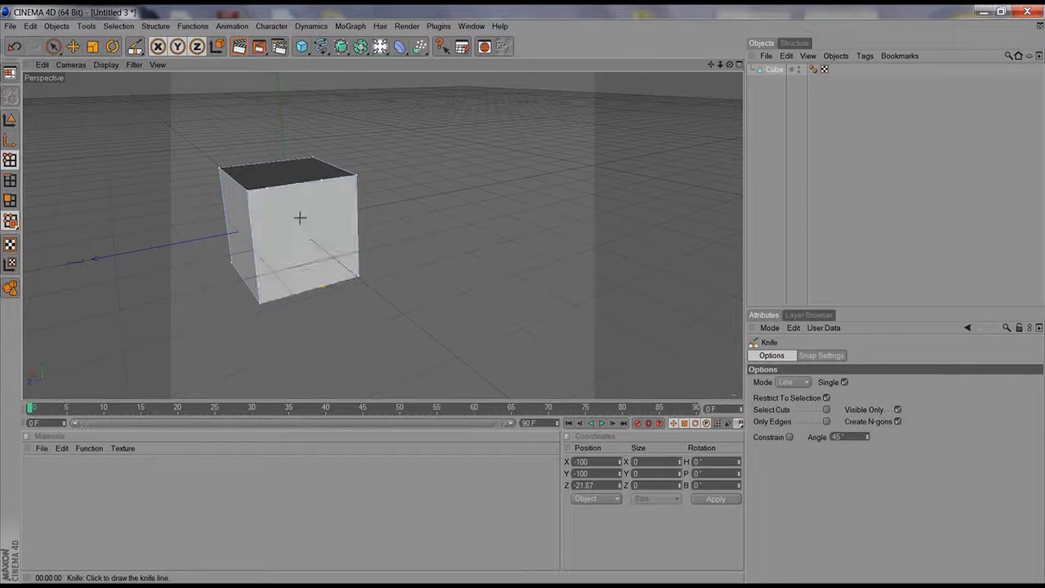
click(826, 398)
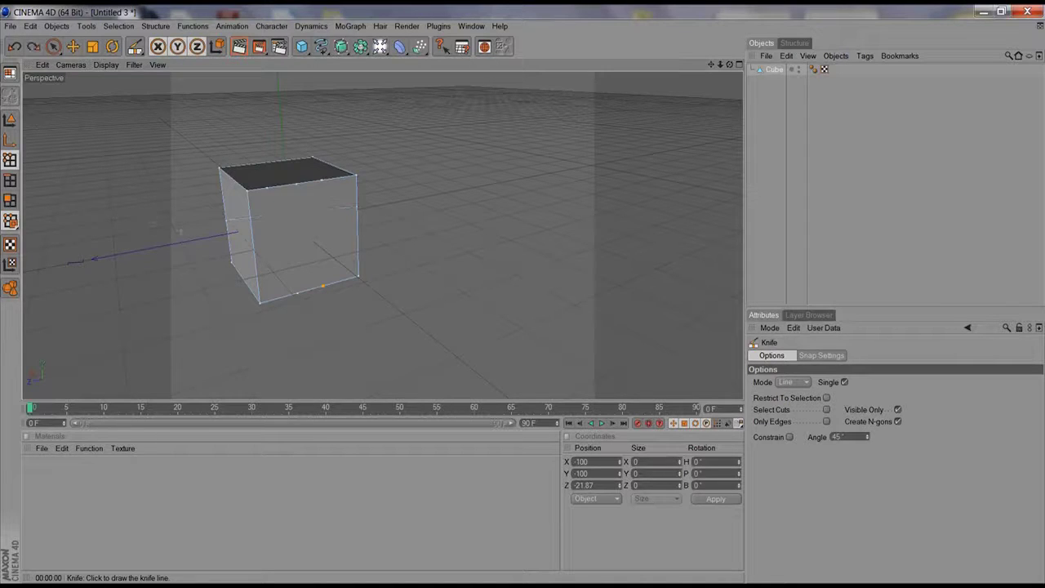
alt+right_drag(175, 256, 147, 251)
alt+drag(165, 243, 167, 225)
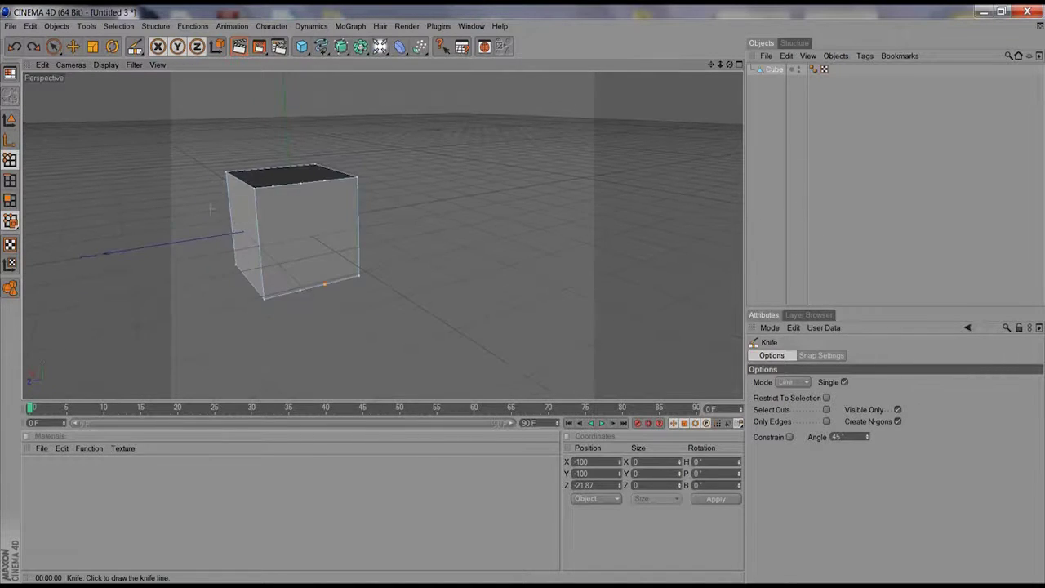
click(259, 242)
drag(291, 236, 358, 229)
alt+drag(232, 257, 210, 232)
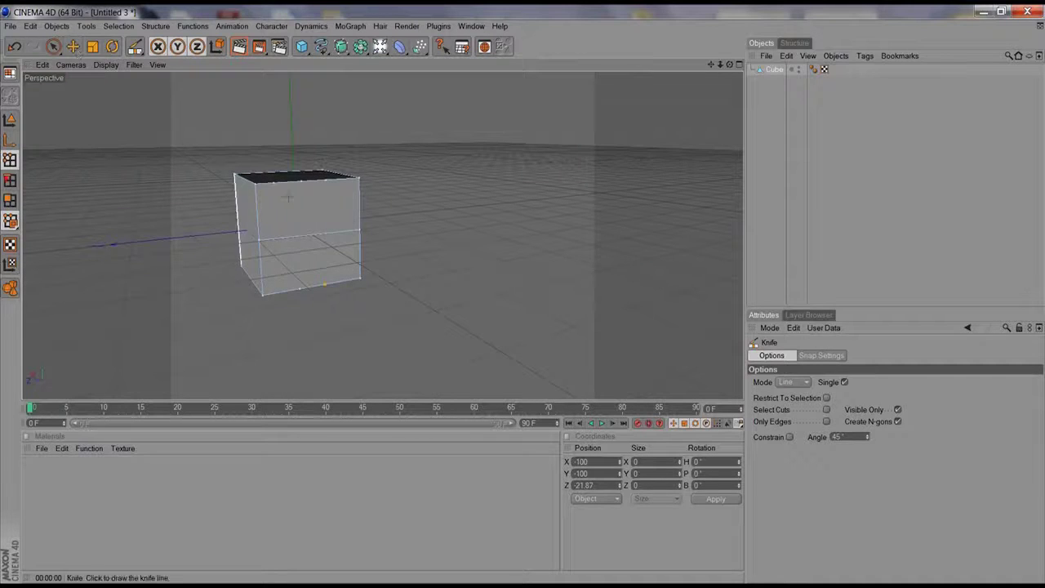
In edge mode, show the Axis display again and push the mid-height cut edge into the cube to about X -29.4.
click(53, 46)
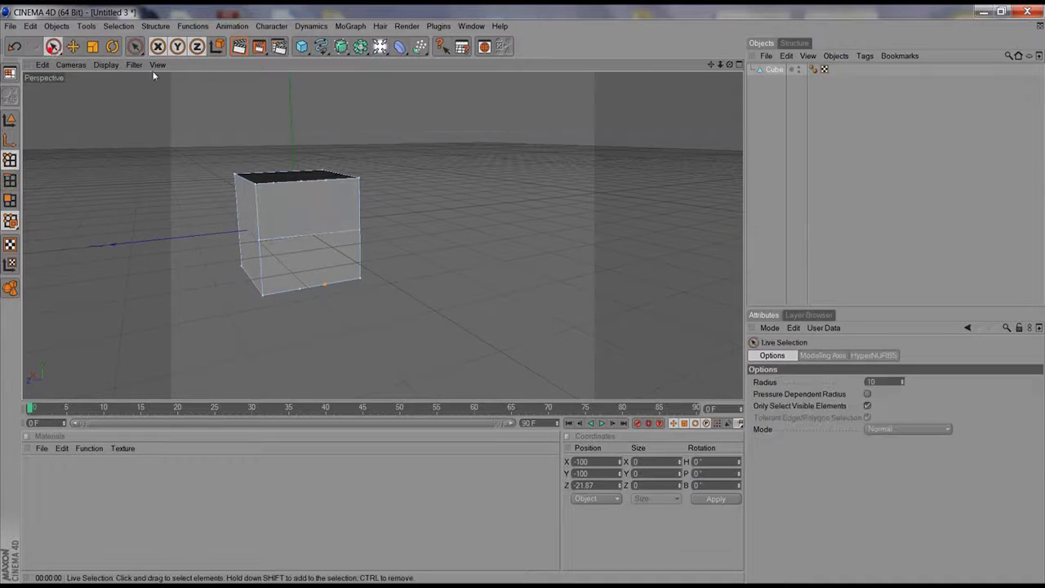
click(311, 236)
click(13, 177)
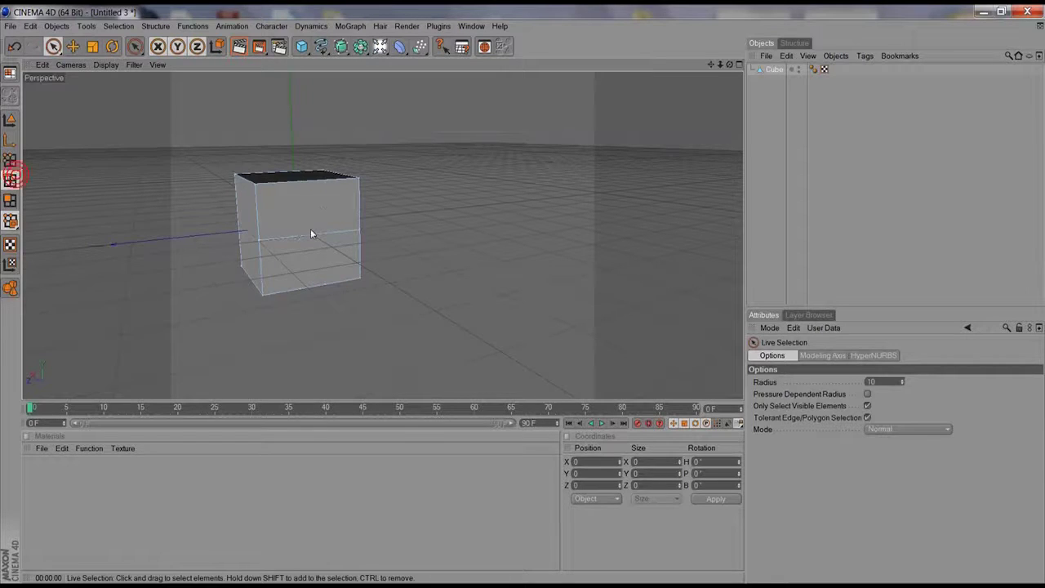
alt+drag(306, 242, 466, 273)
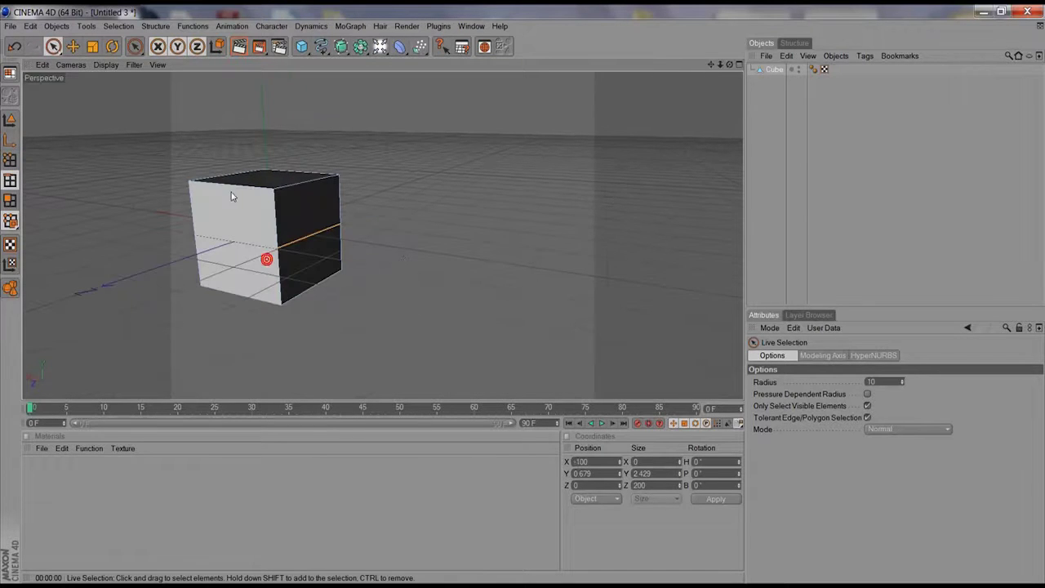
click(72, 47)
drag(311, 248, 424, 245)
click(134, 64)
click(157, 367)
mouse_move(366, 264)
mouse_down()
mouse_move(374, 218)
mouse_move(365, 281)
mouse_up()
mouse_move(410, 252)
mouse_down()
mouse_move(258, 246)
mouse_move(314, 253)
mouse_move(204, 267)
mouse_move(352, 229)
mouse_move(227, 243)
mouse_move(258, 222)
mouse_move(467, 256)
mouse_up()
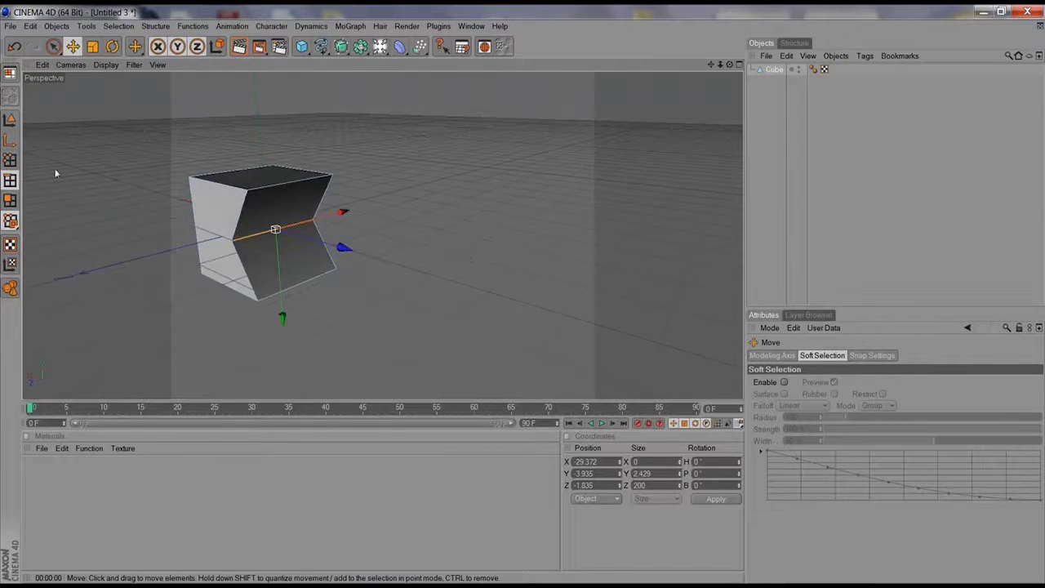
In point mode, add a point near the middle of the indented edge.
click(9, 162)
click(162, 26)
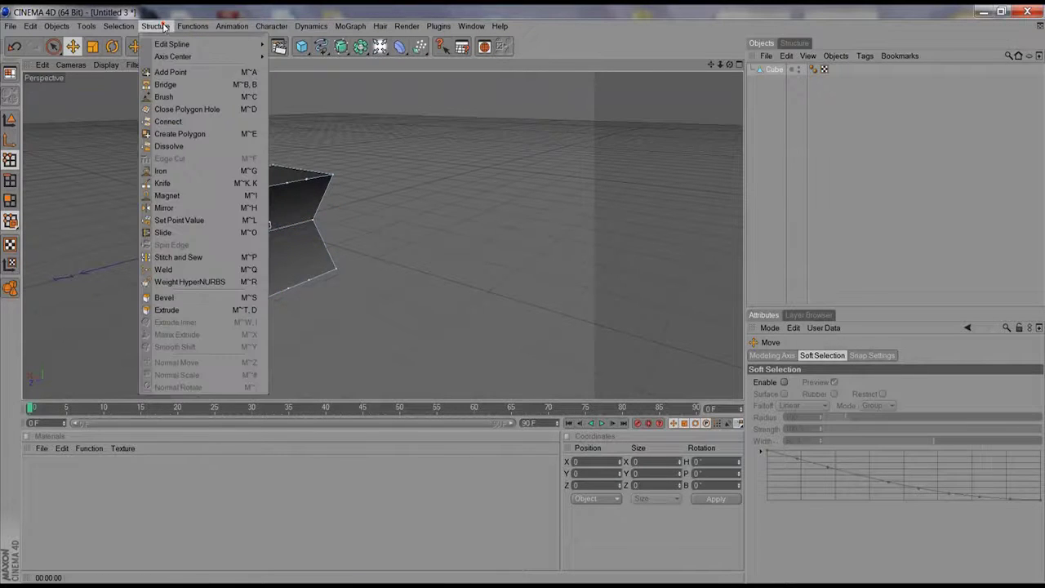
click(170, 72)
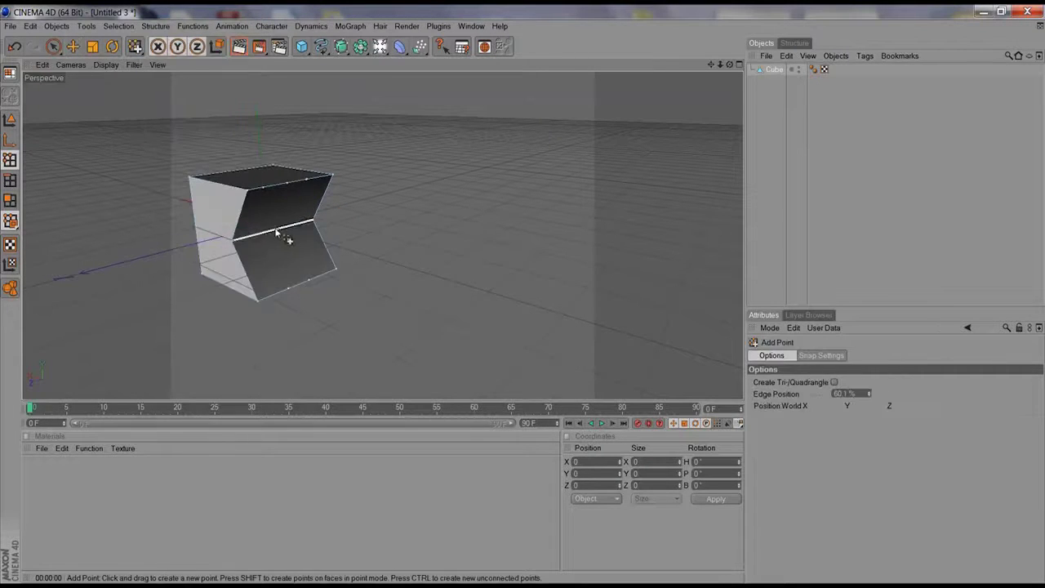
click(276, 227)
Pull the added point outward to about X -211.9, render the view, and undo the point's move.
click(53, 46)
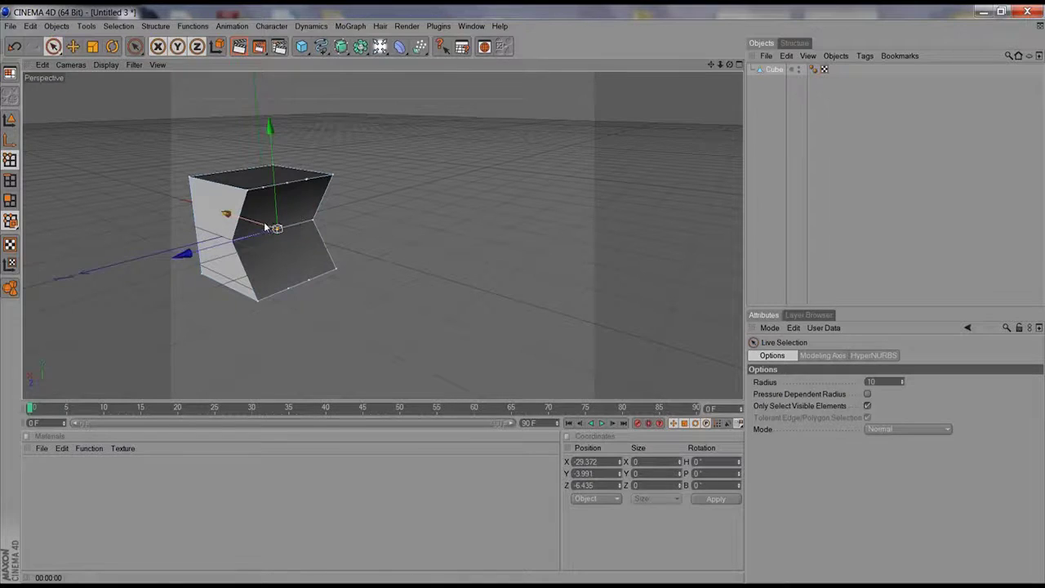
drag(265, 225, 484, 188)
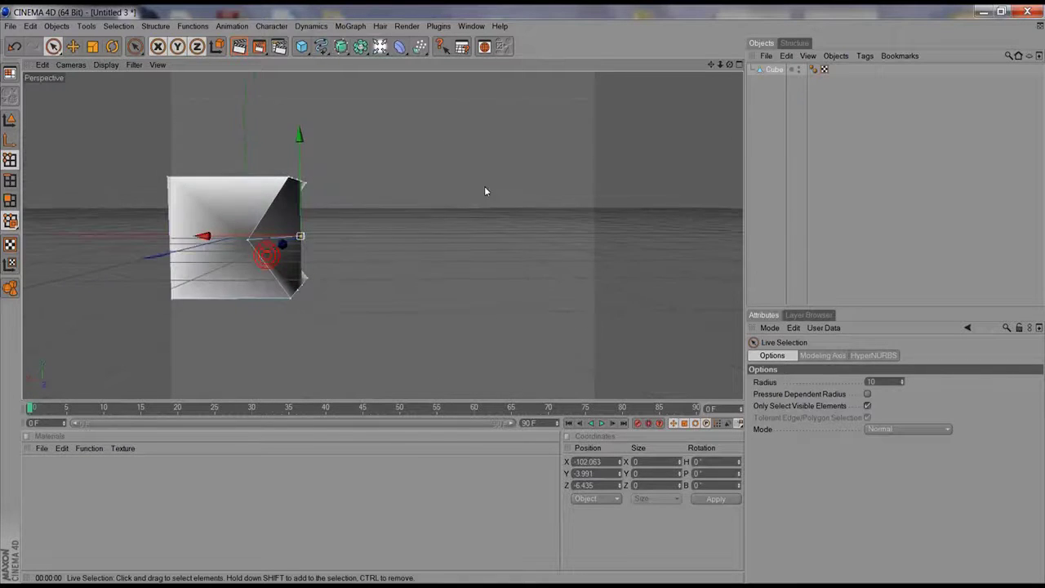
drag(252, 242, 359, 253)
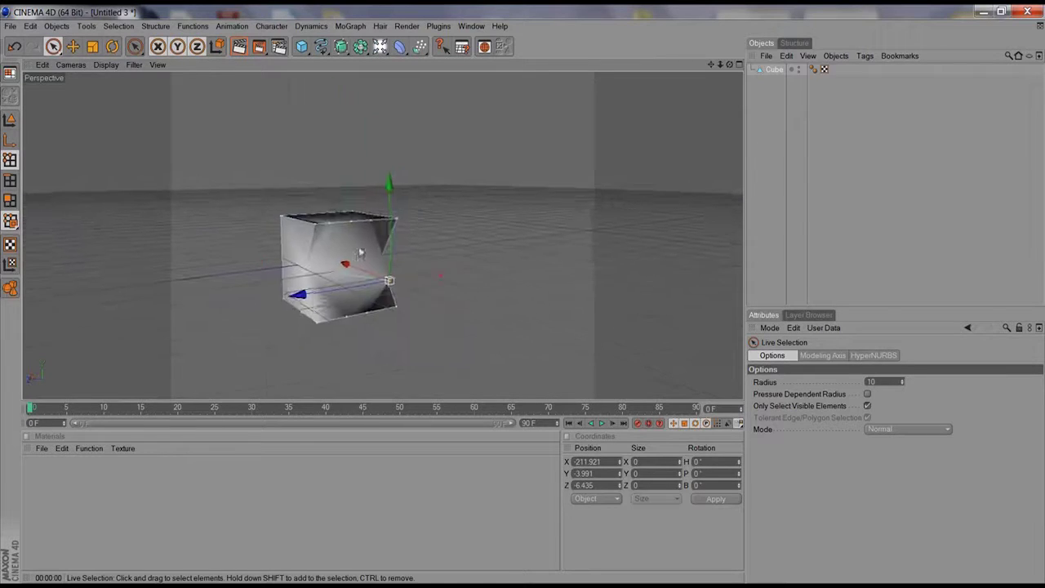
alt+drag(440, 276, 392, 244)
click(239, 47)
alt+drag(326, 237, 333, 210)
key(ctrl+z)
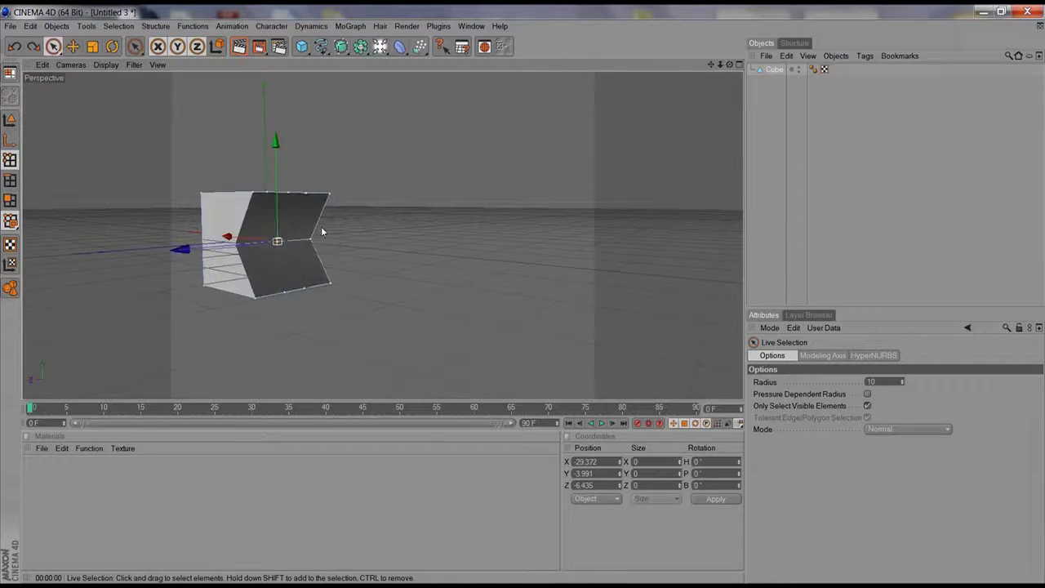
alt+drag(329, 219, 310, 233)
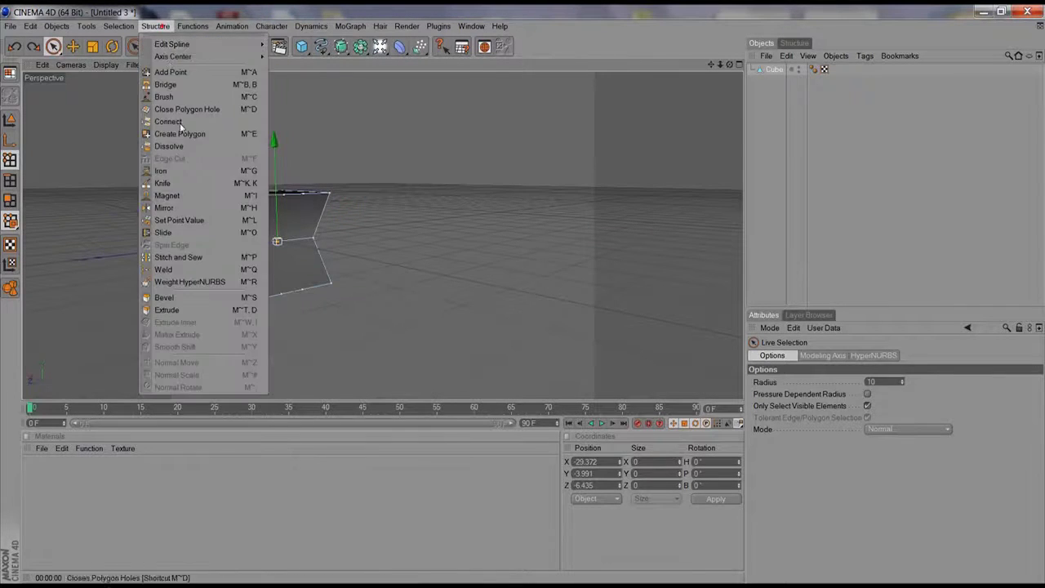
Use the Knife tool to cut crossing lines across the cube's top face.
click(155, 26)
click(192, 186)
mouse_move(277, 228)
alt+mouse_down()
mouse_move(234, 205)
mouse_move(215, 212)
mouse_move(306, 183)
mouse_move(250, 180)
mouse_move(272, 229)
mouse_move(504, 179)
mouse_move(506, 168)
mouse_move(443, 170)
alt+mouse_up()
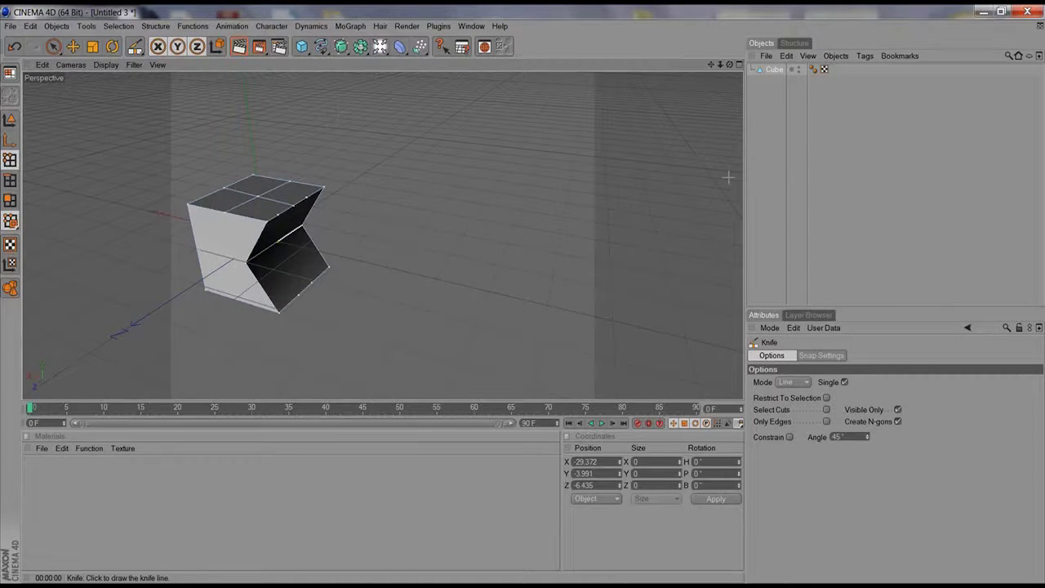
Cut a vertical loop around the cube using the Knife tool in Loop mode.
click(792, 382)
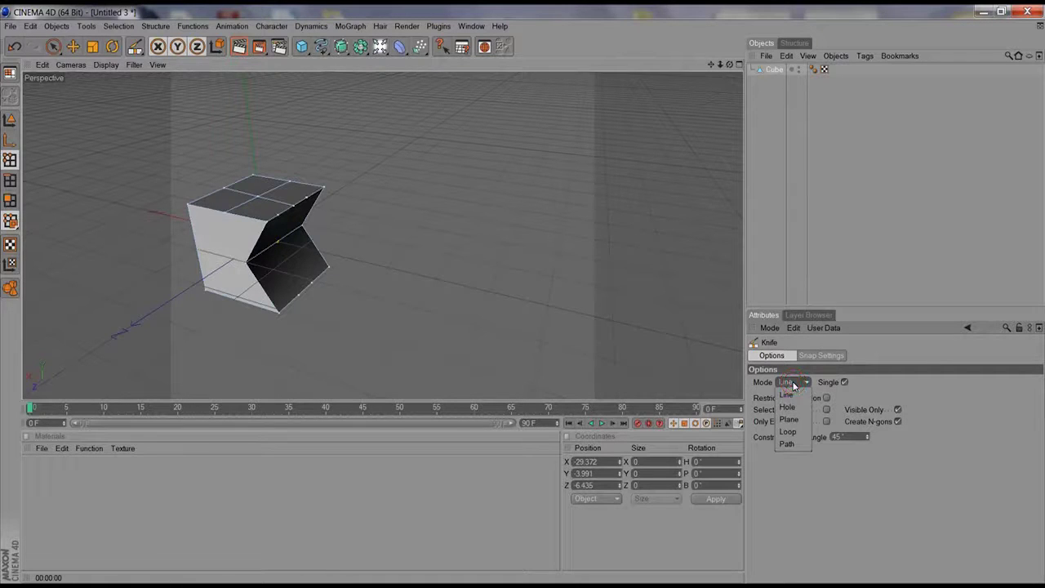
click(788, 431)
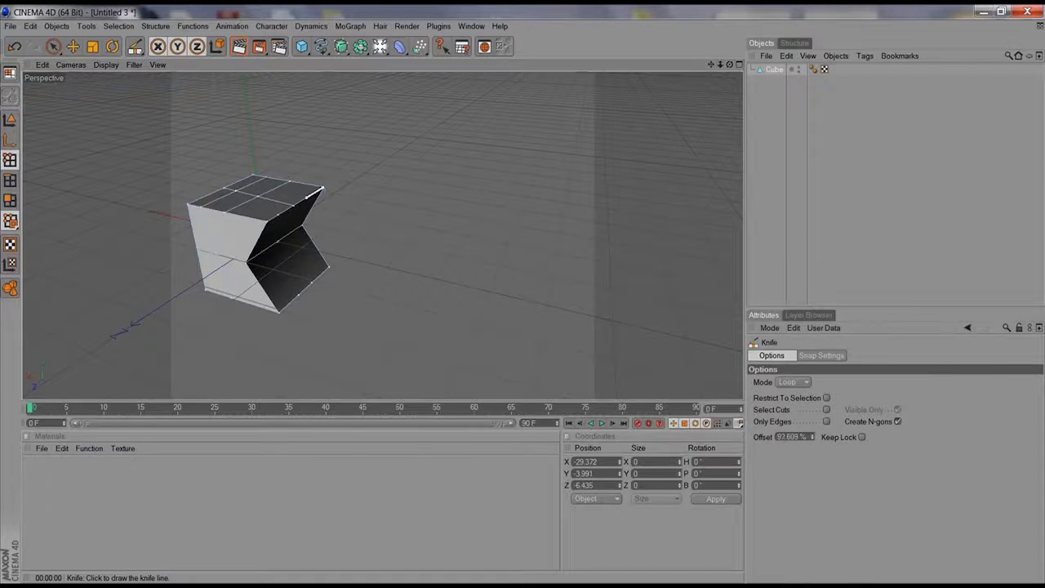
alt+drag(247, 225, 303, 169)
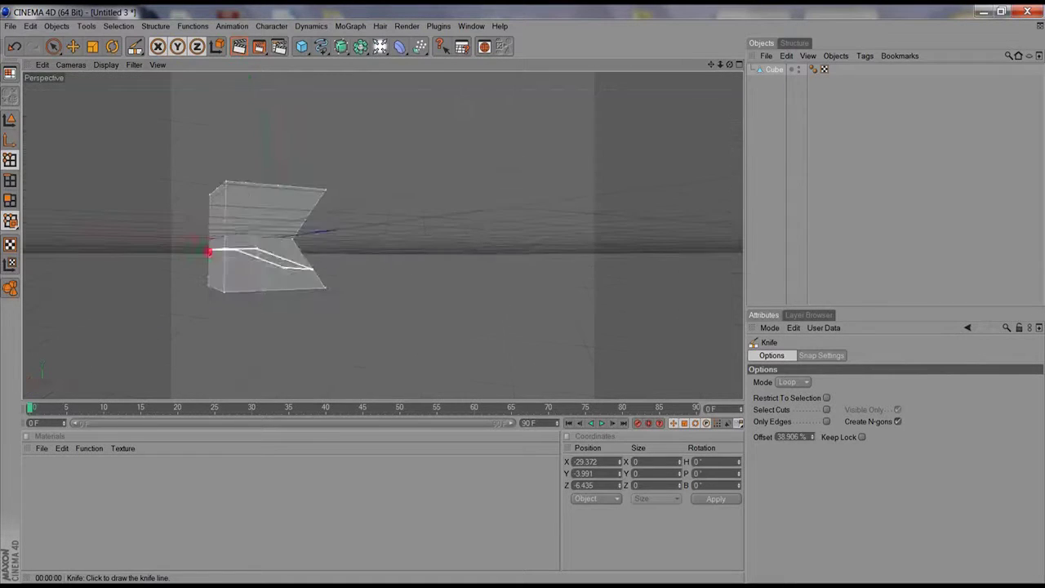
In polygon mode, select the large polygon on the cube's front face with Live Selection and delete it.
click(54, 47)
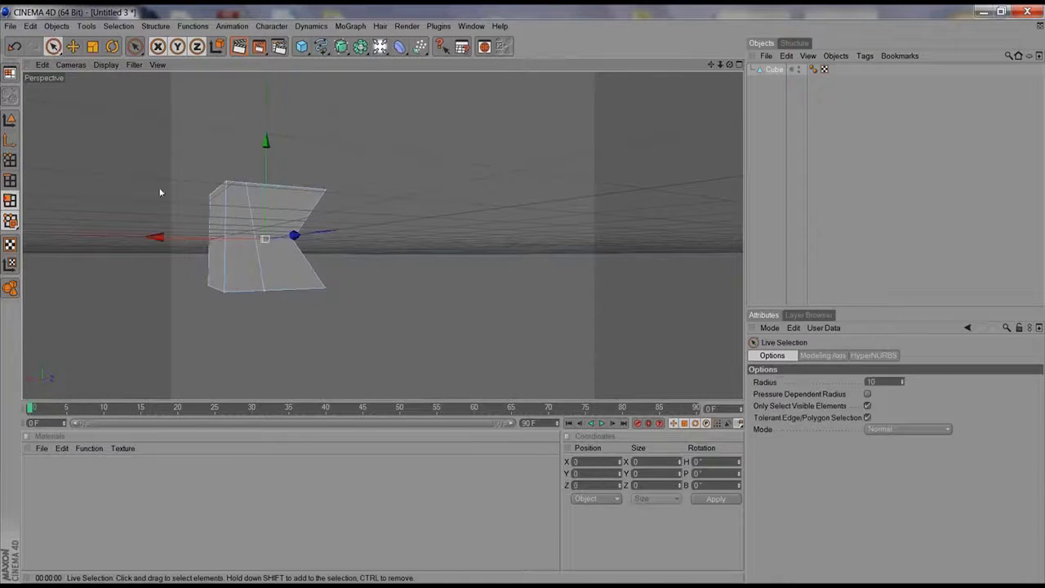
alt+drag(240, 258, 309, 238)
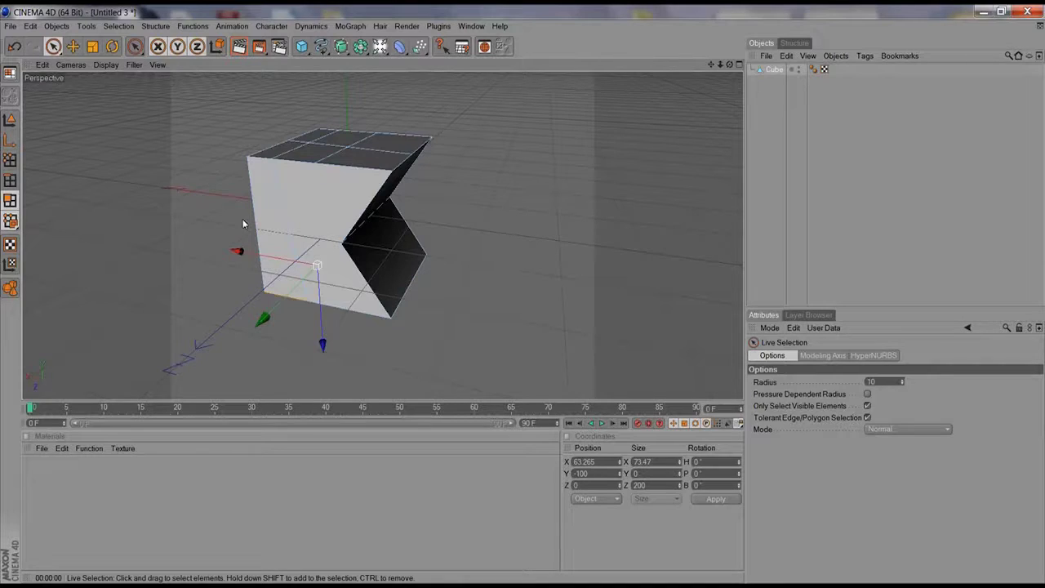
click(155, 28)
click(139, 13)
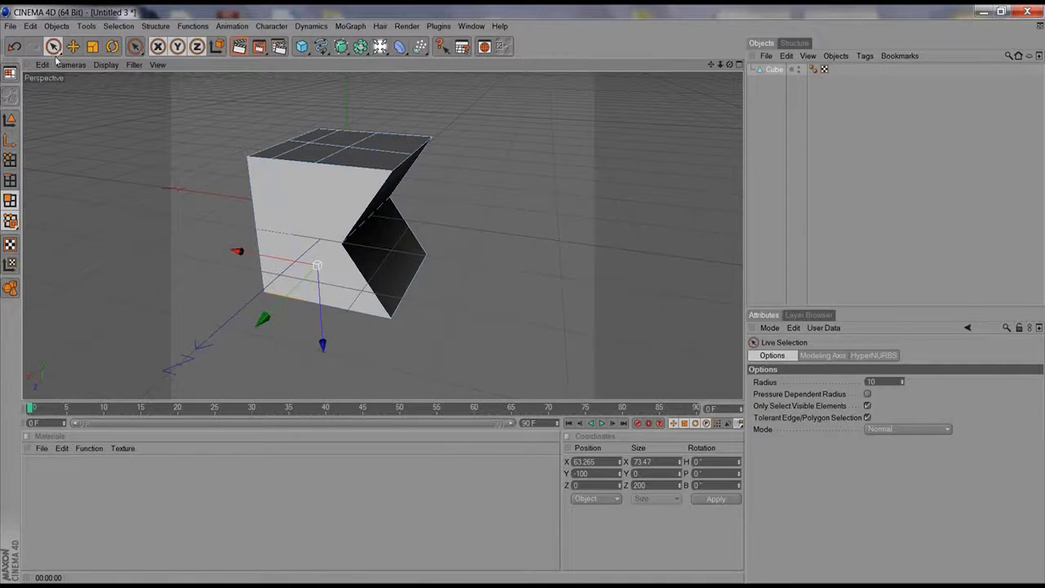
click(327, 191)
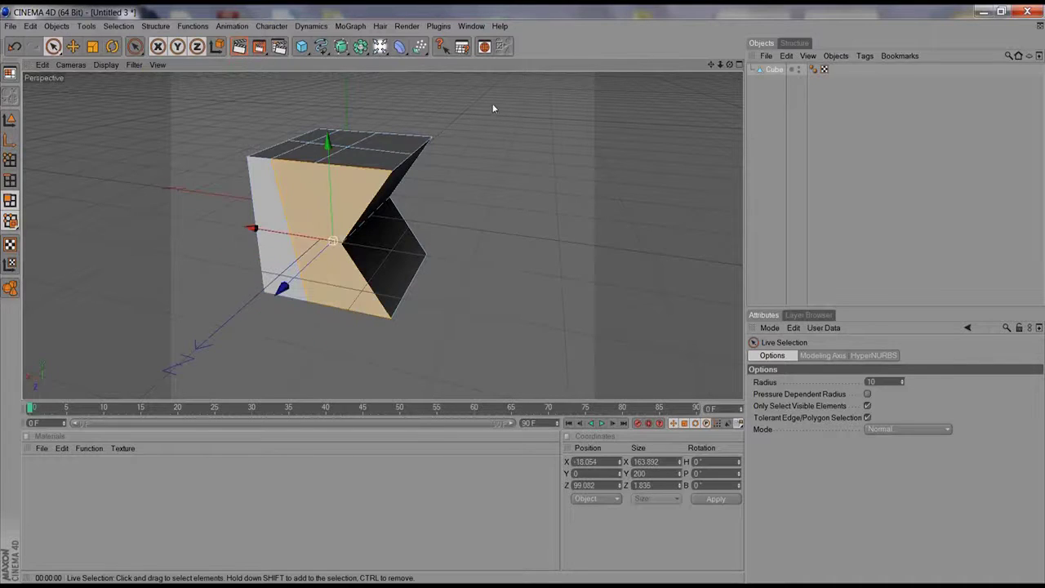
key(Delete)
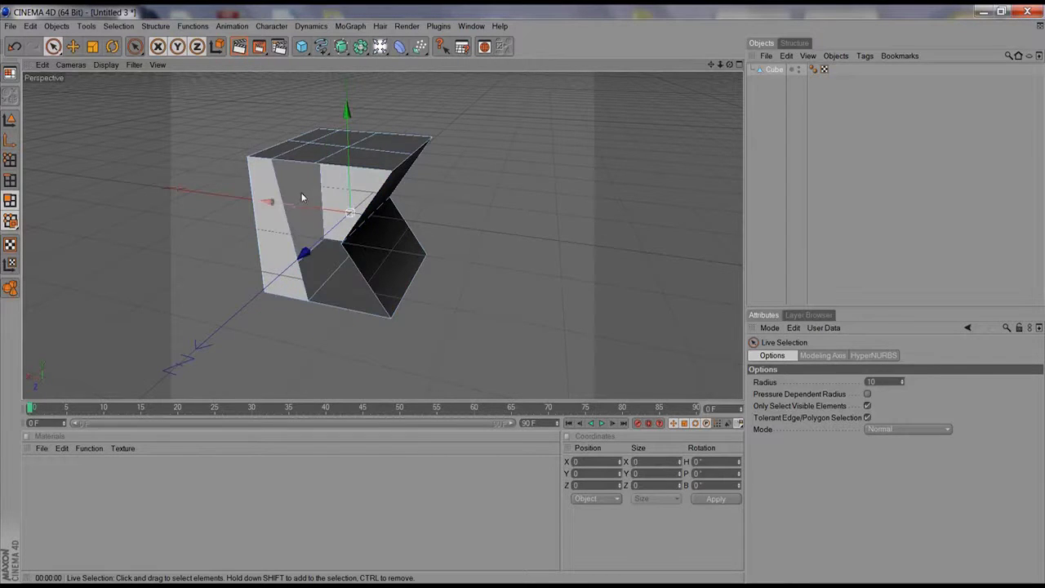
Select and delete the remaining narrow polygon of the front face so that side is fully open.
alt+drag(299, 192, 555, 126)
click(318, 230)
key(Delete)
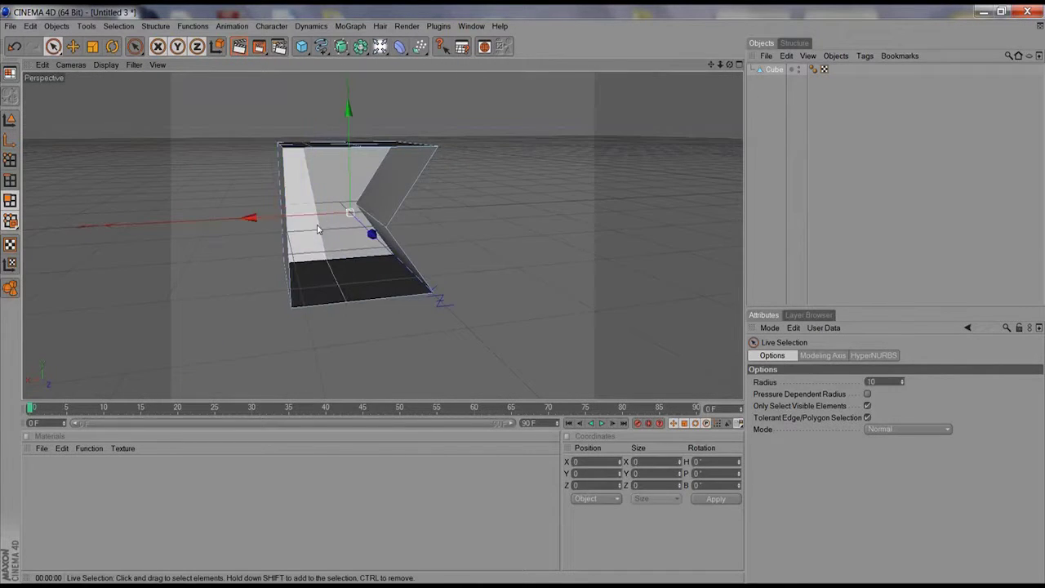
In point mode, use the Bridge tool to connect top and bottom edge points across part of the open side.
alt+drag(323, 203, 474, 220)
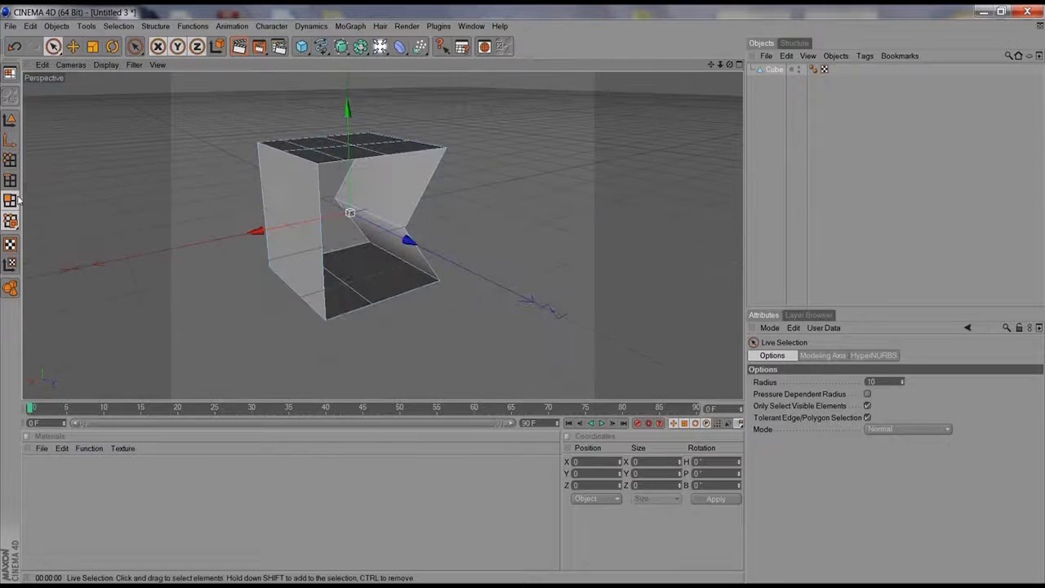
click(10, 181)
click(10, 161)
mouse_move(161, 214)
alt+mouse_down()
mouse_move(70, 266)
mouse_move(169, 218)
alt+mouse_up()
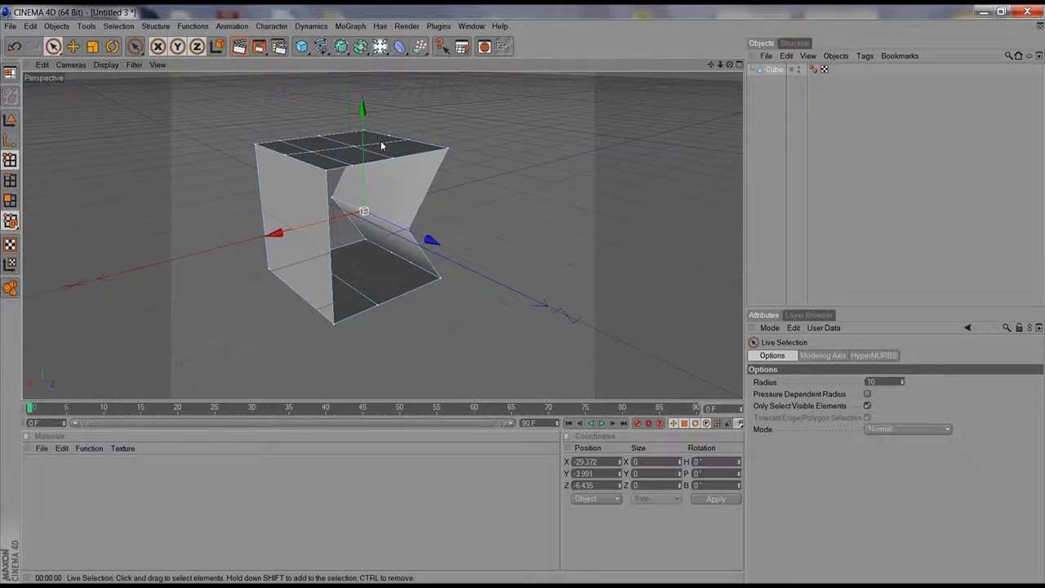
alt+drag(465, 205, 368, 150)
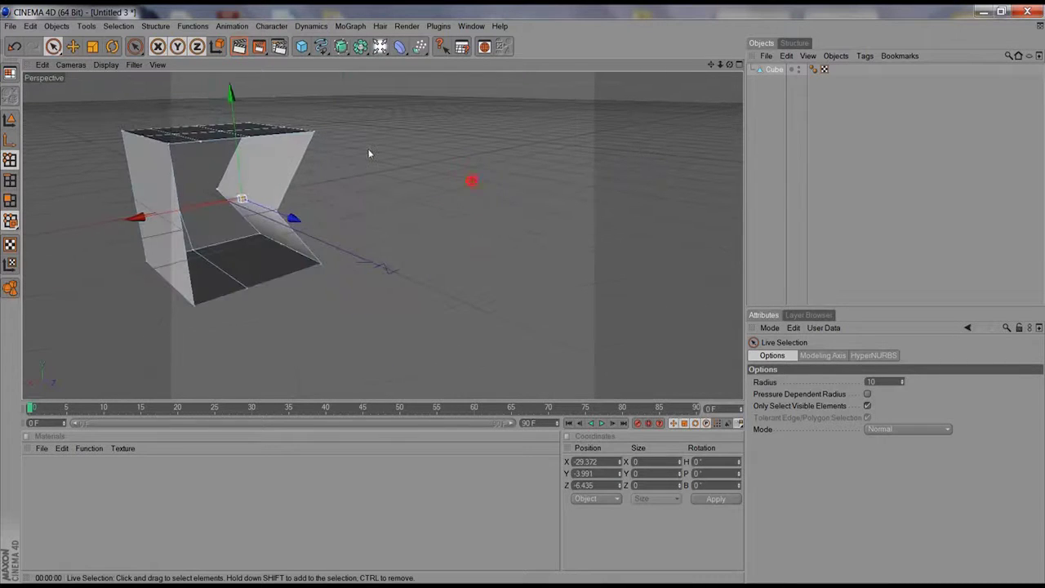
click(157, 26)
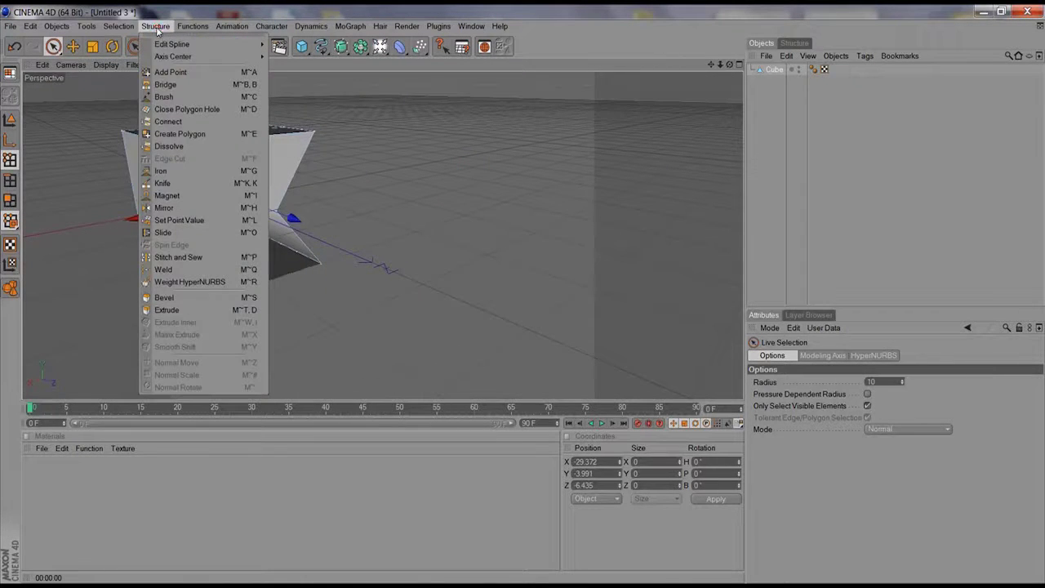
click(166, 84)
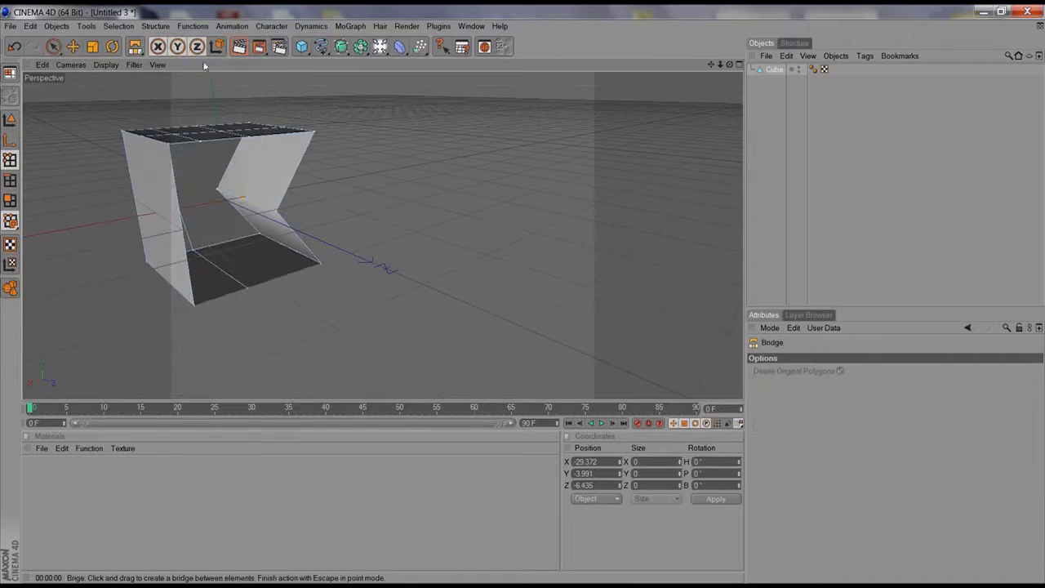
drag(200, 138, 209, 222)
drag(248, 290, 194, 304)
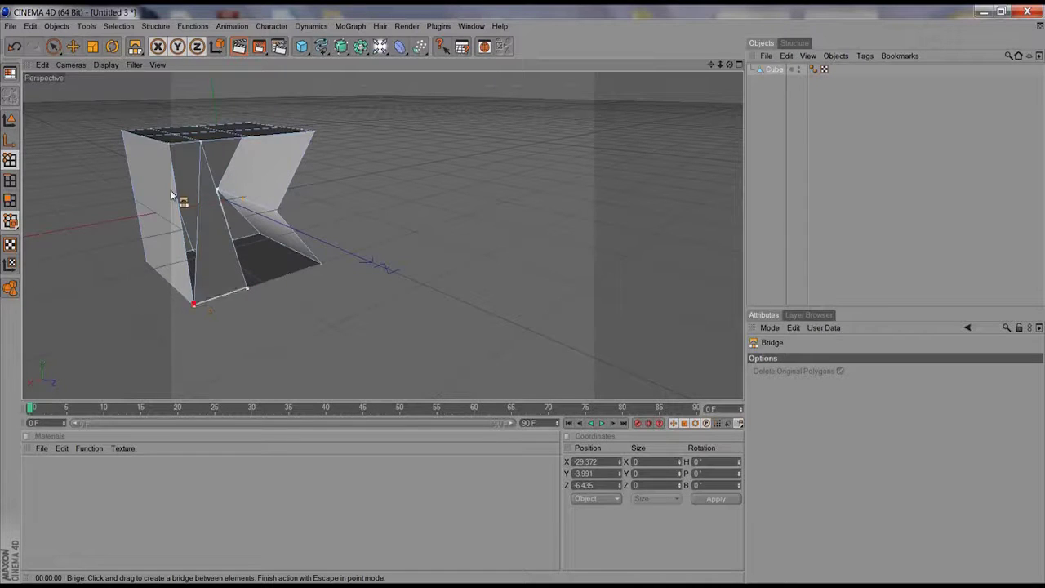
drag(169, 145, 200, 141)
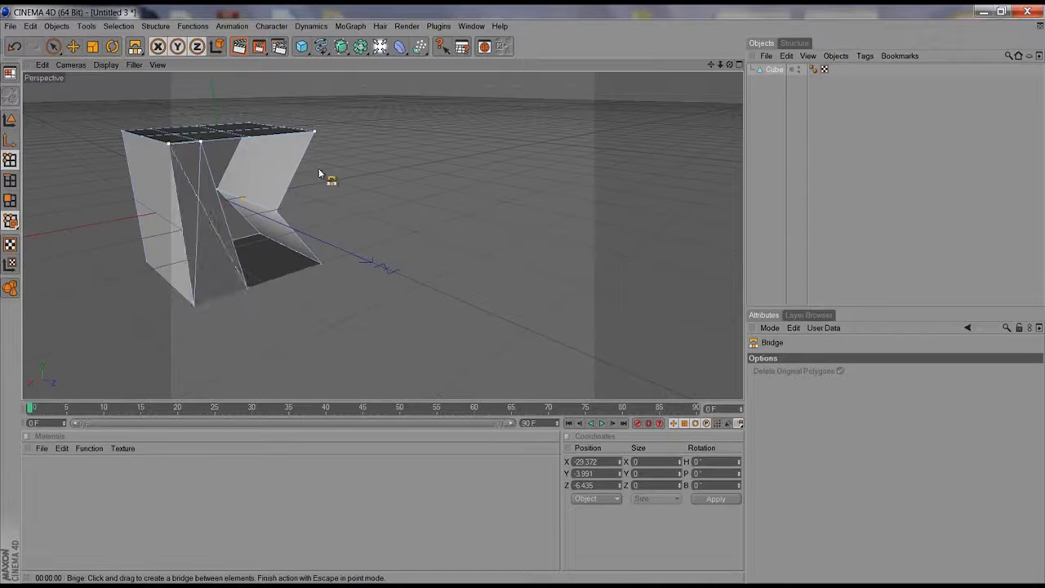
Undo the bridged polygons and try another bridge from the top edge point to the bottom corner.
alt+drag(182, 218, 203, 234)
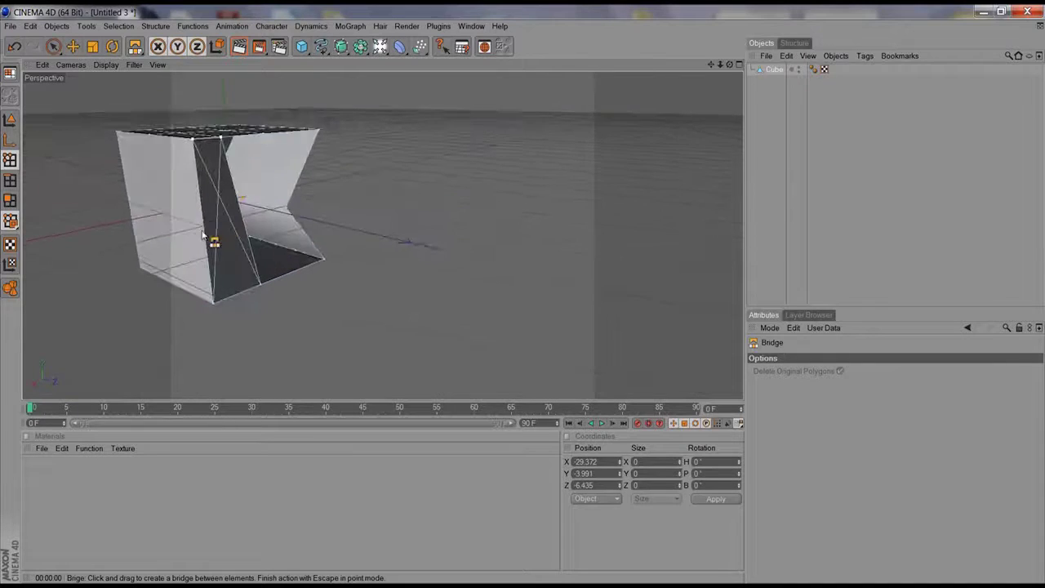
alt+right_drag(204, 233, 348, 187)
alt+drag(336, 197, 356, 228)
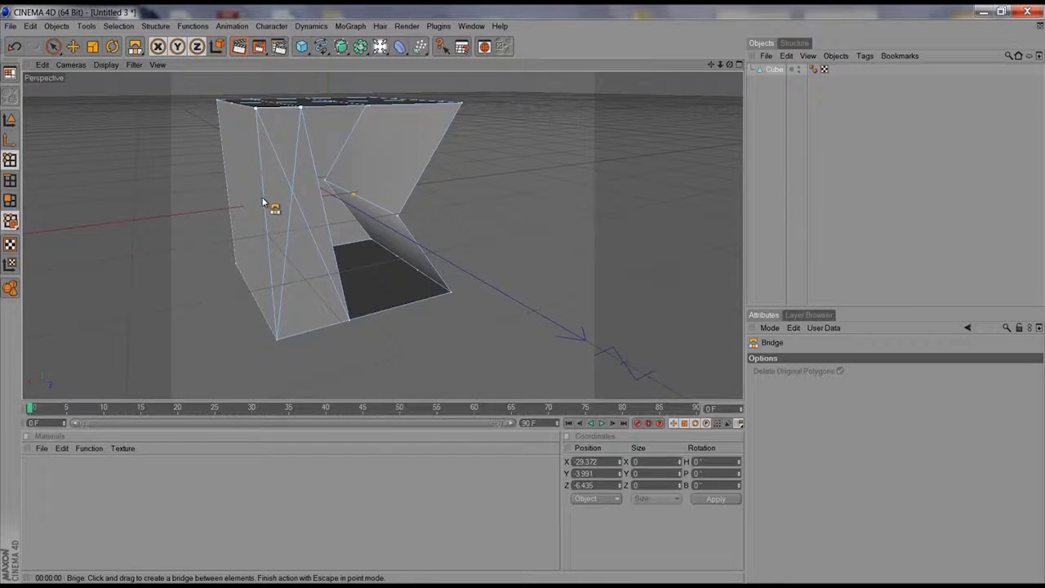
key(ctrl+z)
key(ctrl+z)
drag(301, 111, 277, 336)
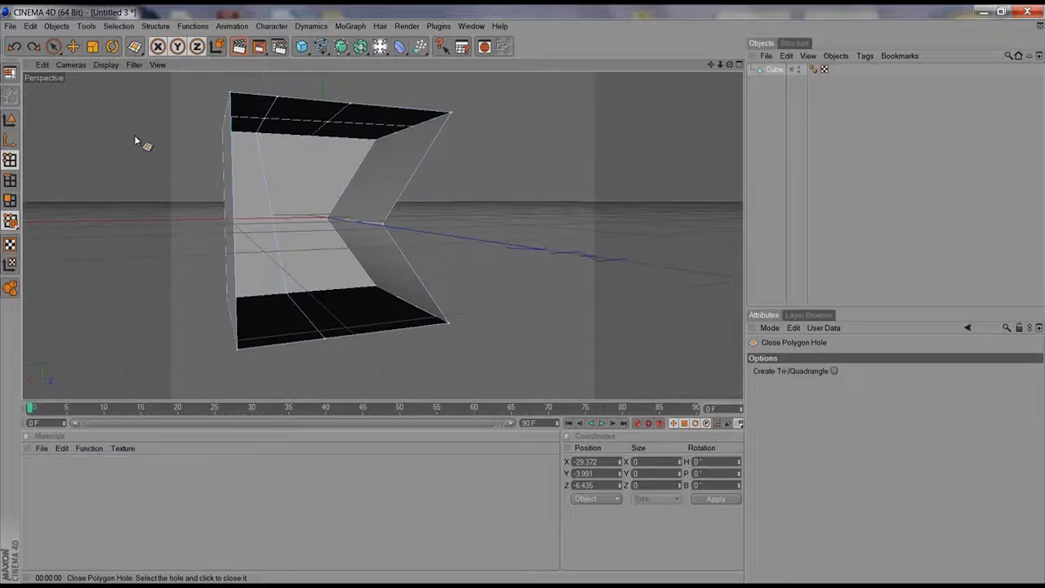
In polygon mode, fill the cube's open side with Close Polygon Hole.
alt+drag(140, 144, 124, 200)
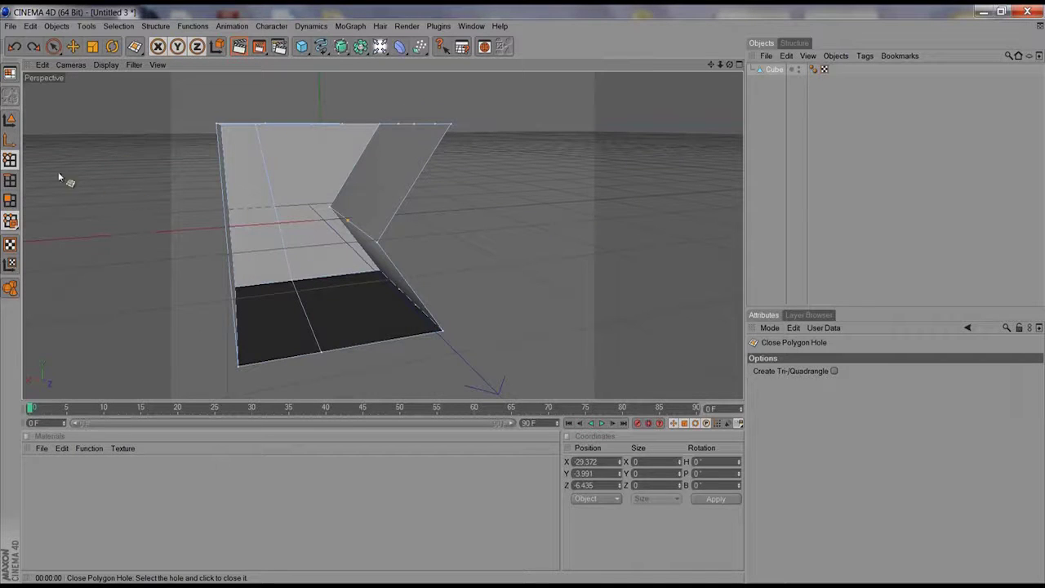
click(10, 119)
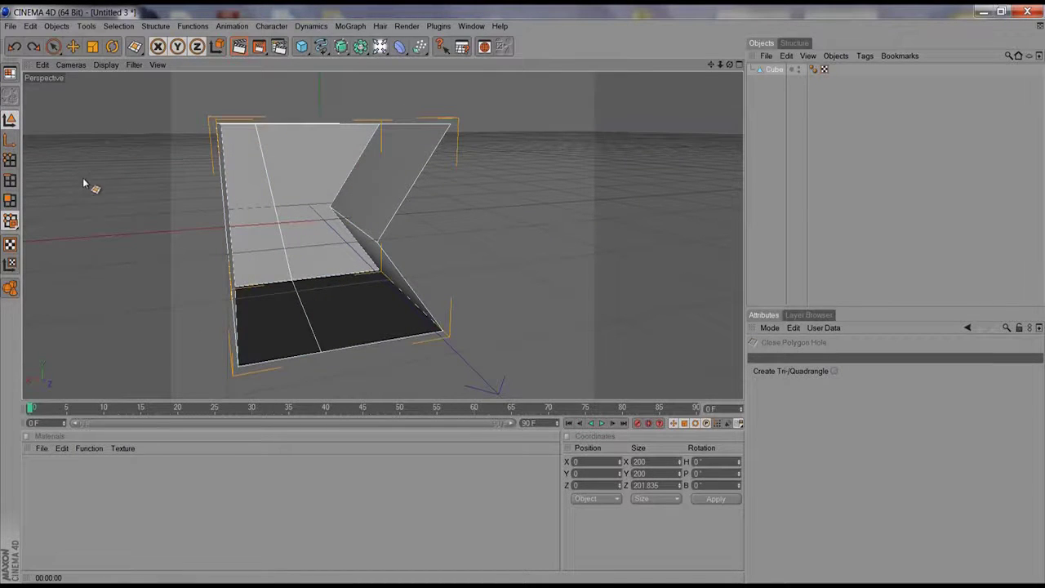
alt+drag(85, 184, 243, 171)
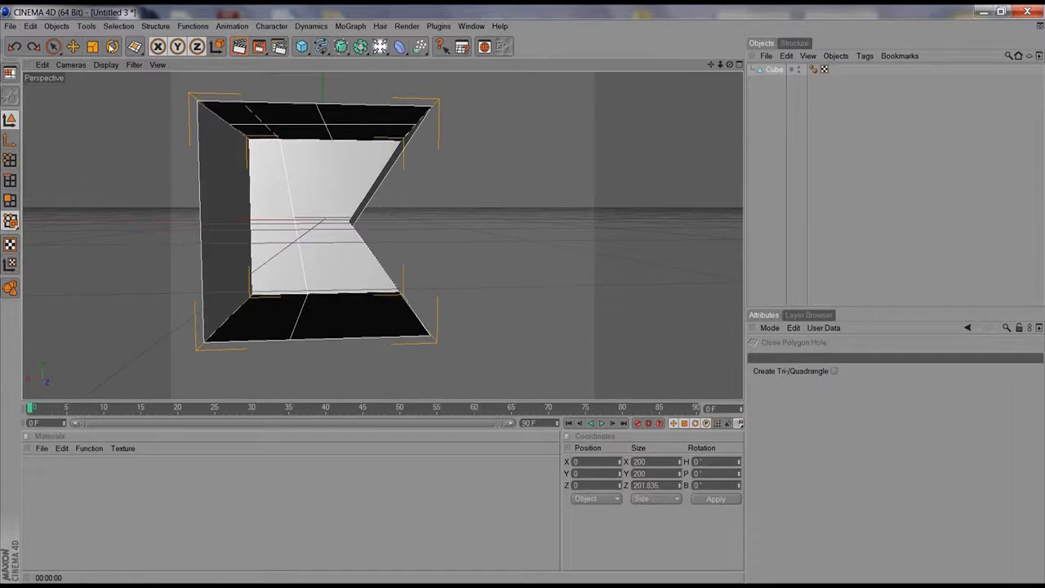
click(155, 26)
mouse_move(86, 26)
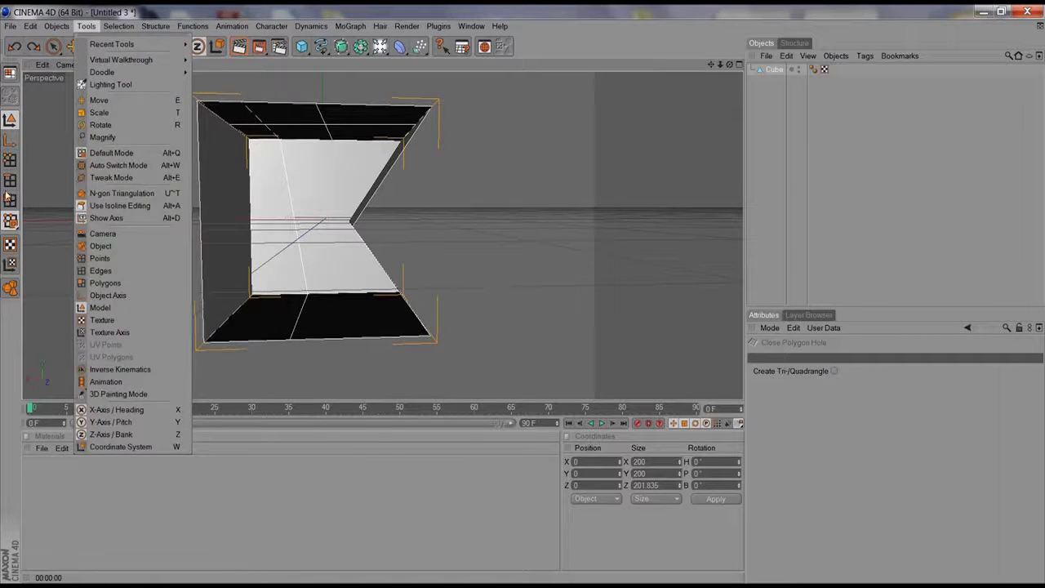
click(9, 197)
click(10, 200)
click(148, 26)
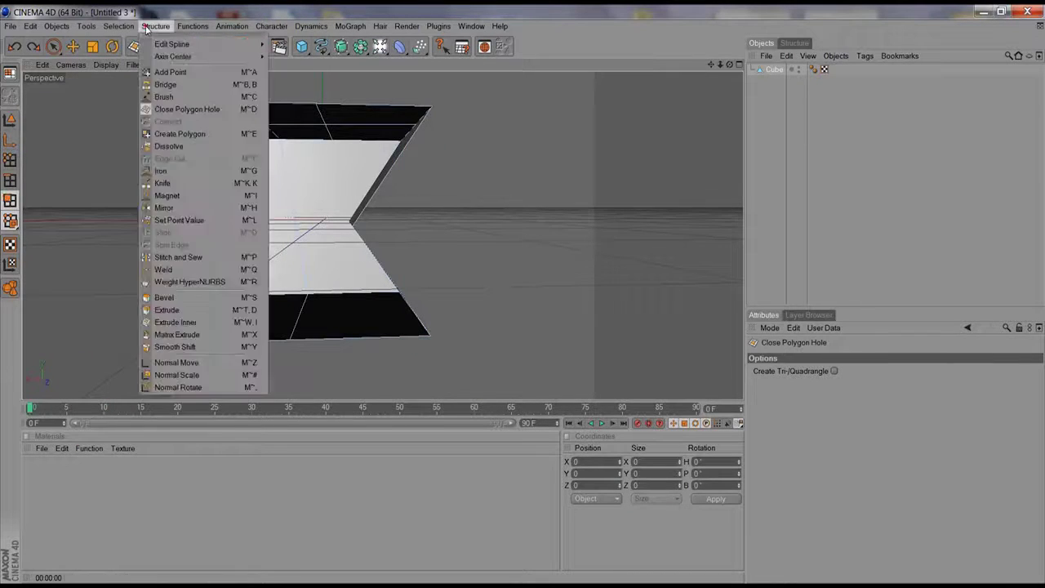
click(168, 108)
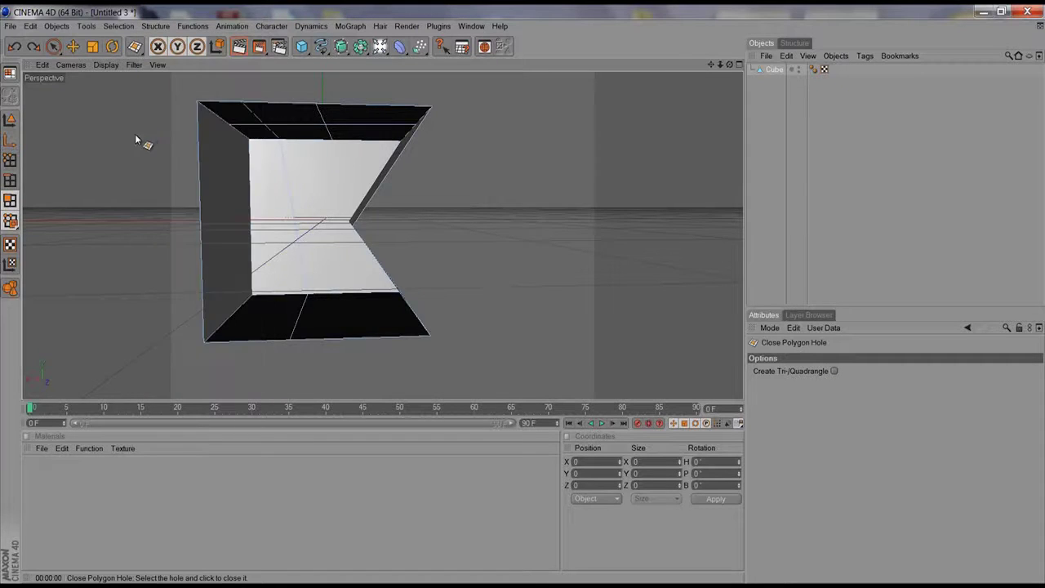
alt+drag(139, 140, 286, 188)
click(289, 190)
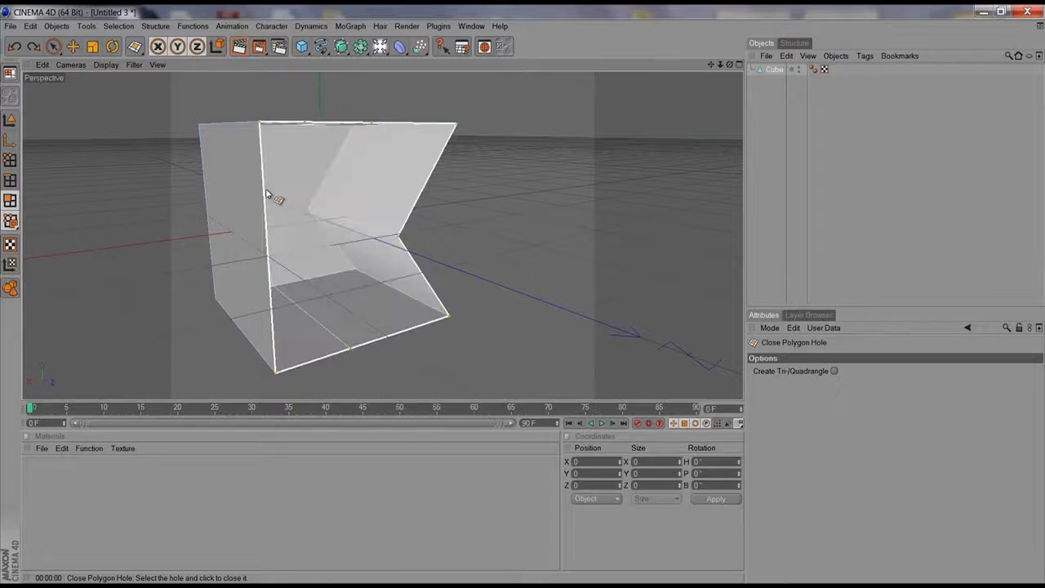
click(263, 196)
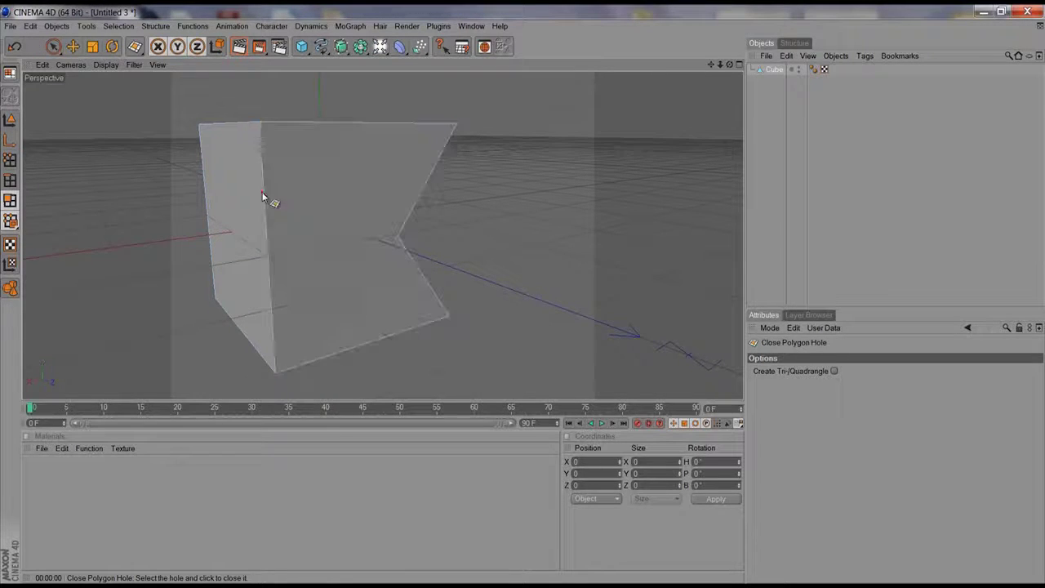
Set the view to Lines and, with the Knife in Line mode, cut the closed face from its top points to the bottom edge point and notch corner.
alt+drag(187, 200, 130, 235)
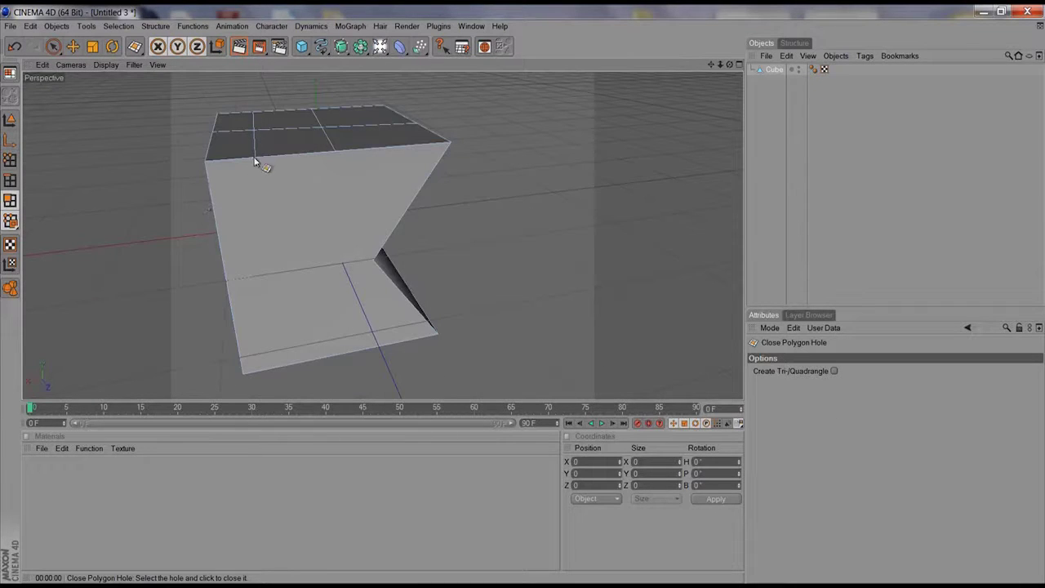
alt+drag(257, 217, 229, 90)
click(155, 27)
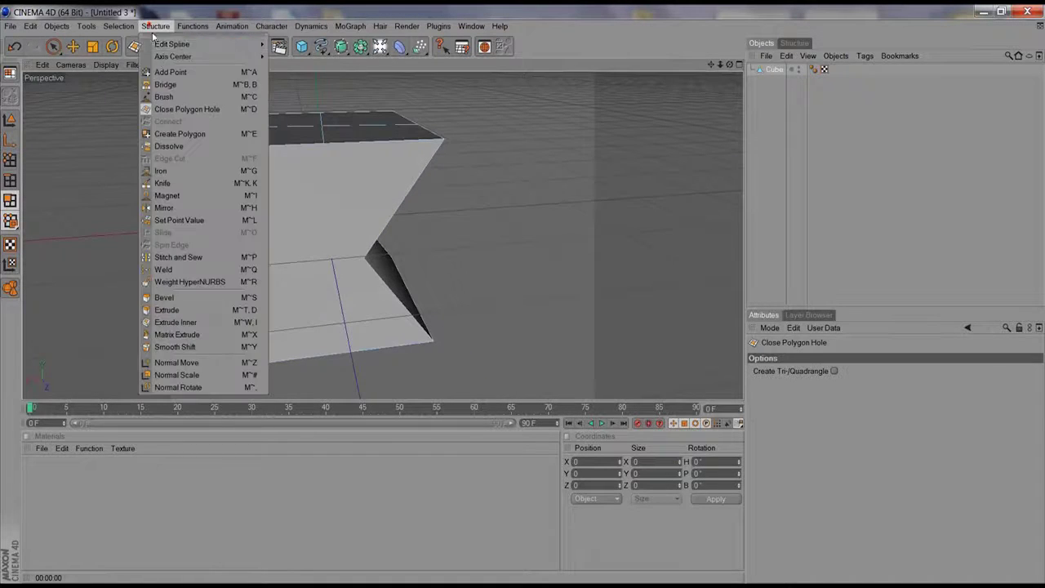
click(168, 184)
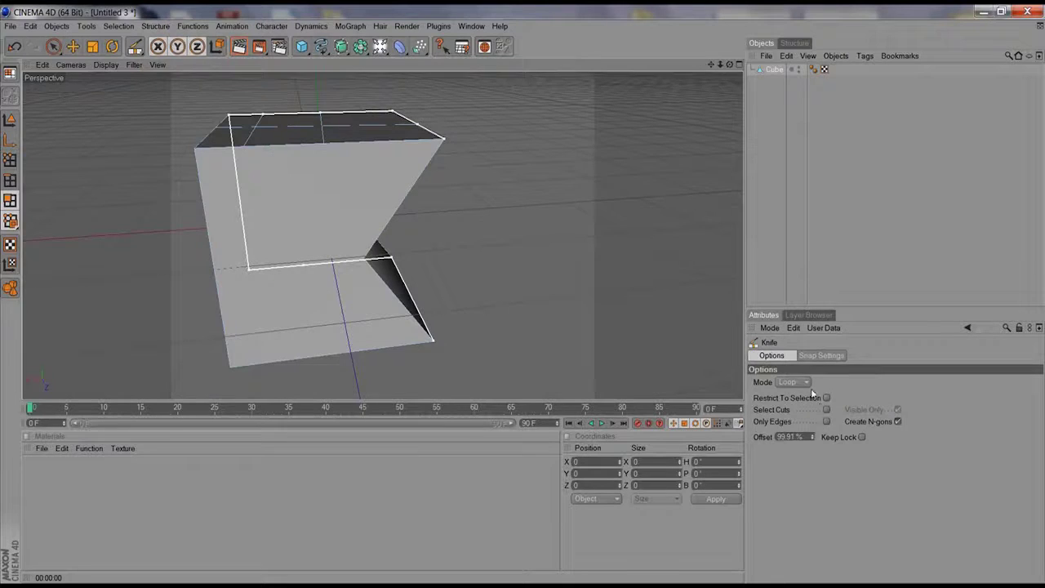
click(793, 382)
click(785, 396)
alt+drag(254, 201, 210, 140)
click(106, 64)
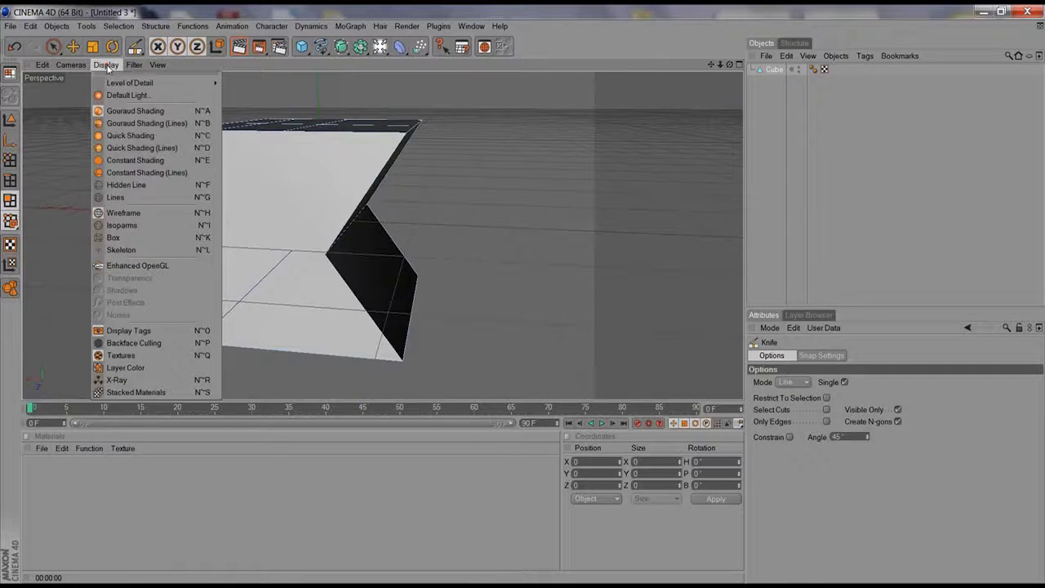
click(125, 185)
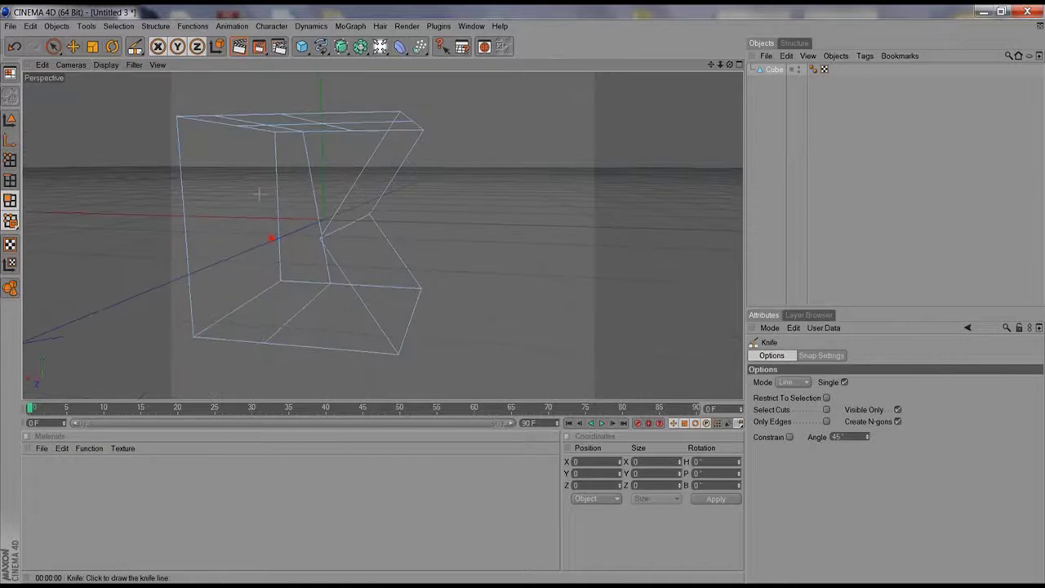
drag(265, 344, 214, 117)
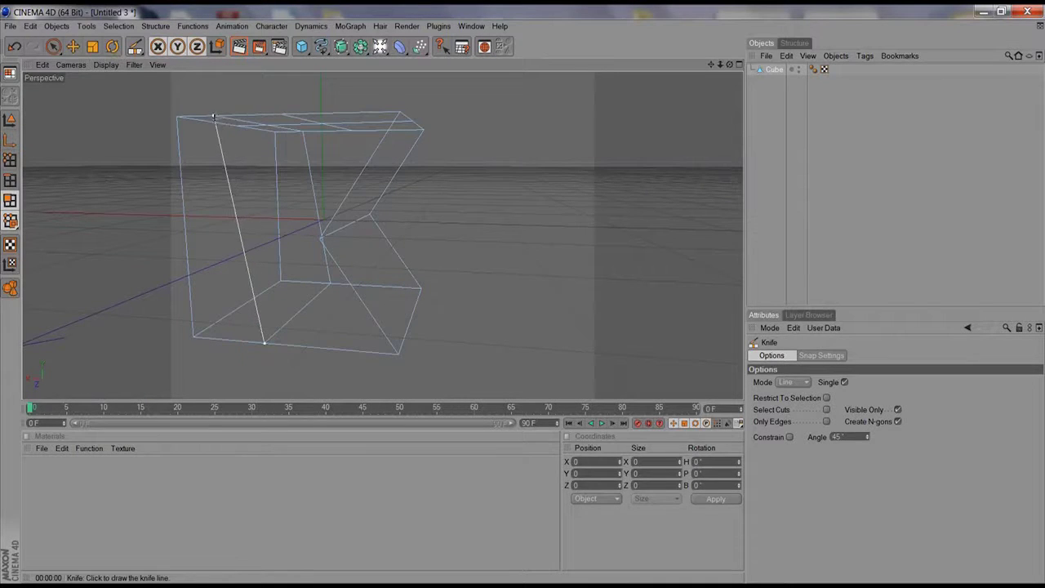
mouse_move(281, 117)
mouse_down()
mouse_move(319, 238)
mouse_move(425, 265)
mouse_move(341, 319)
mouse_move(348, 338)
mouse_move(416, 317)
mouse_up()
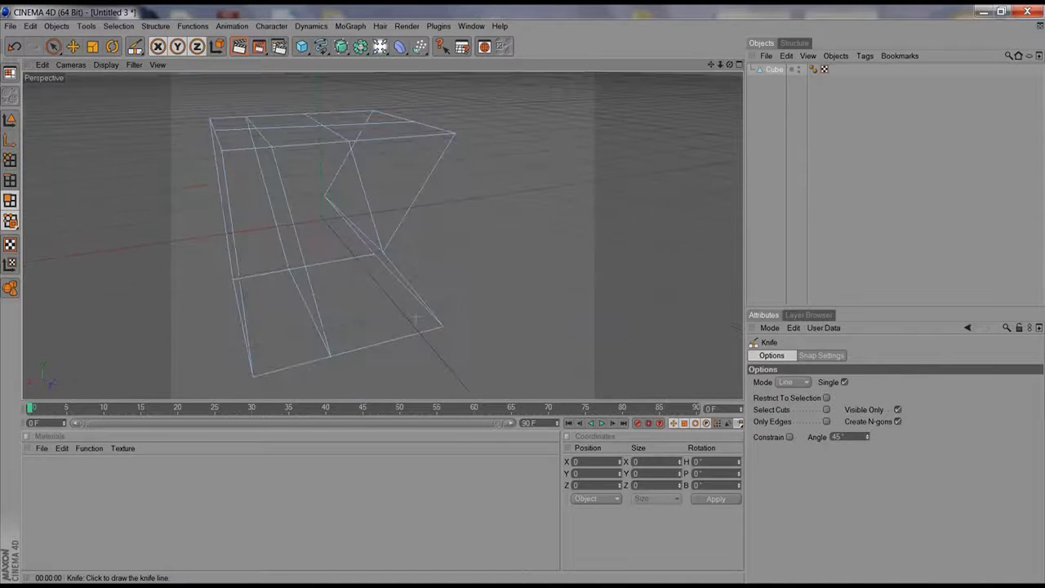
Compare the cut cube in Gouraud Shading, Hidden Line and Wireframe display.
click(106, 65)
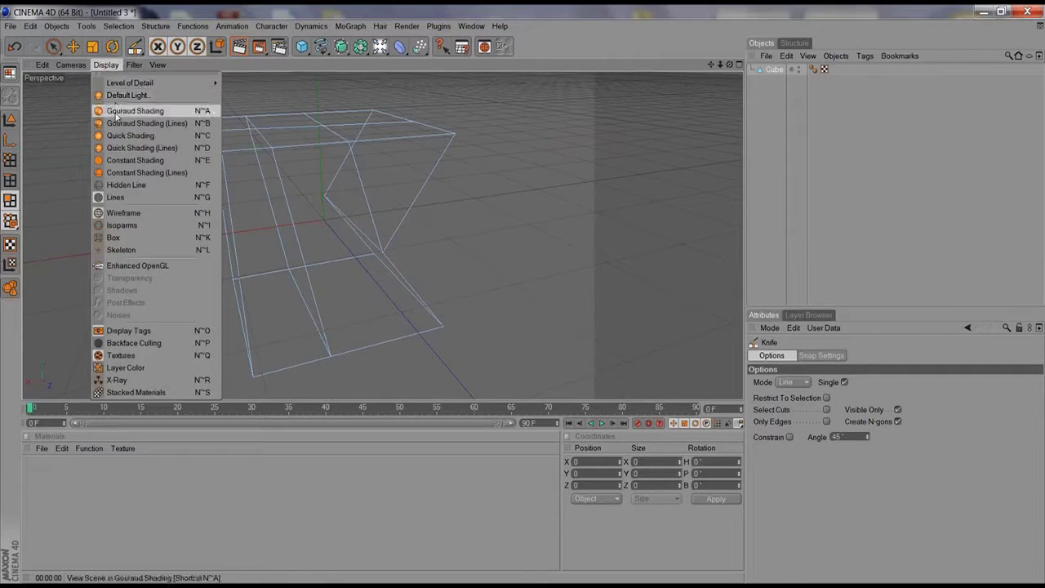
click(131, 109)
click(106, 65)
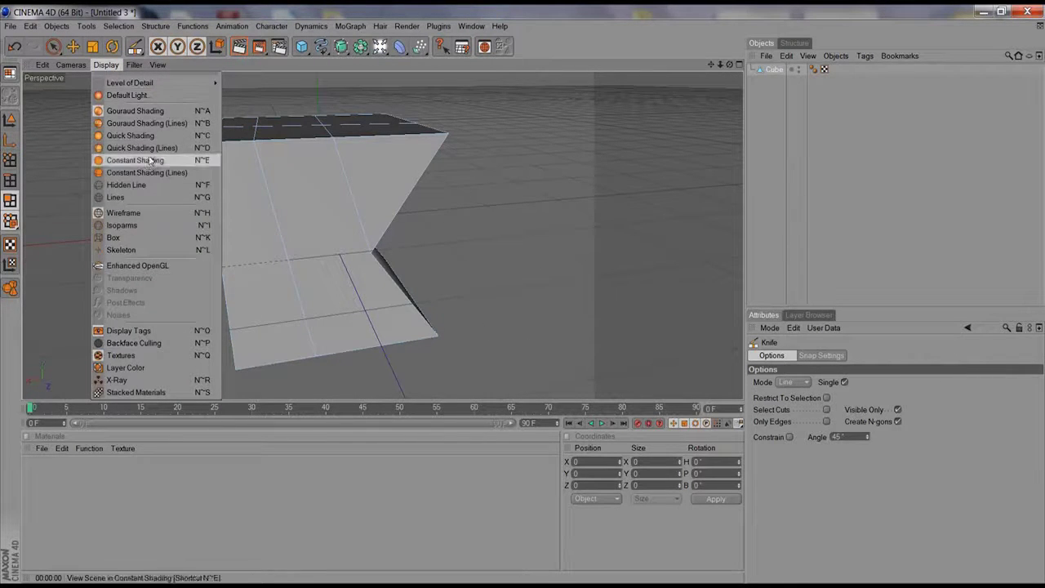
click(147, 185)
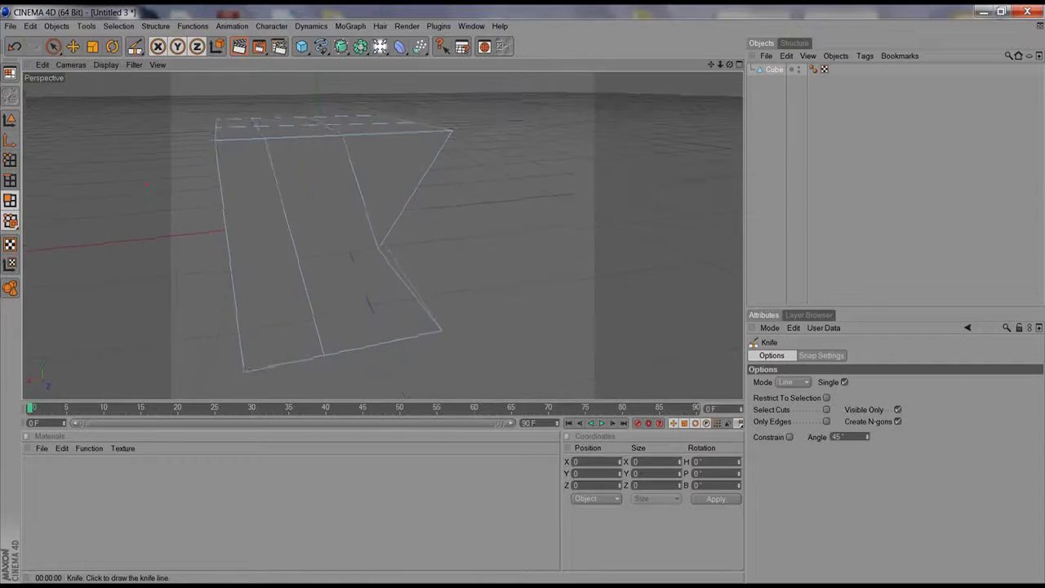
click(105, 63)
click(147, 210)
mouse_move(415, 174)
alt+mouse_down()
mouse_move(397, 183)
mouse_move(410, 181)
alt+mouse_up()
Try Gouraud Shading (Lines) on the cut cube and set the view to Gouraud Shading.
click(82, 65)
mouse_move(106, 65)
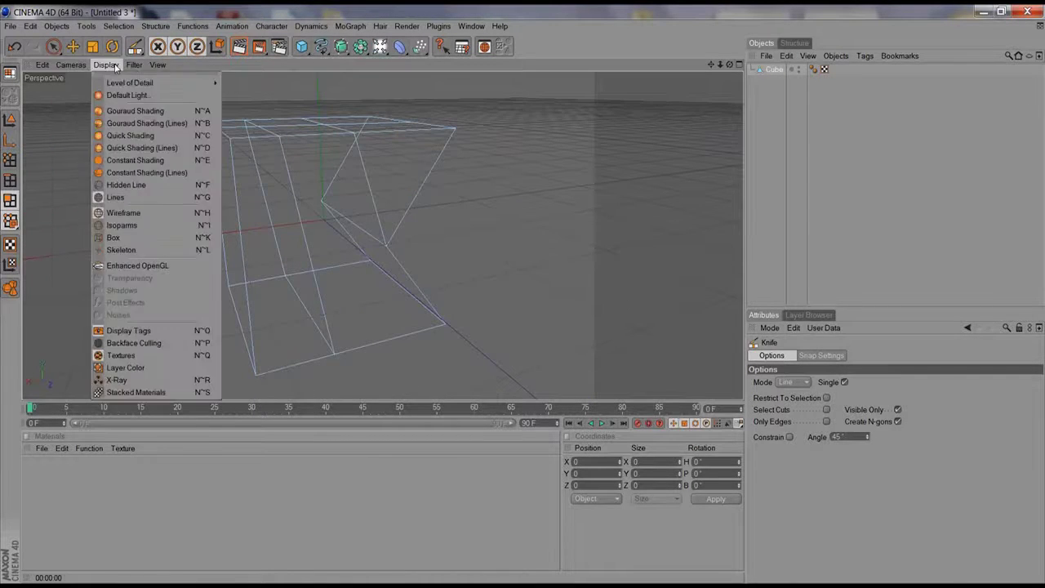
click(114, 103)
alt+drag(137, 254, 122, 263)
click(110, 64)
click(113, 123)
mouse_move(124, 163)
alt+mouse_down()
mouse_move(110, 166)
mouse_move(299, 123)
mouse_move(285, 151)
mouse_move(293, 166)
alt+mouse_up()
click(110, 65)
click(123, 110)
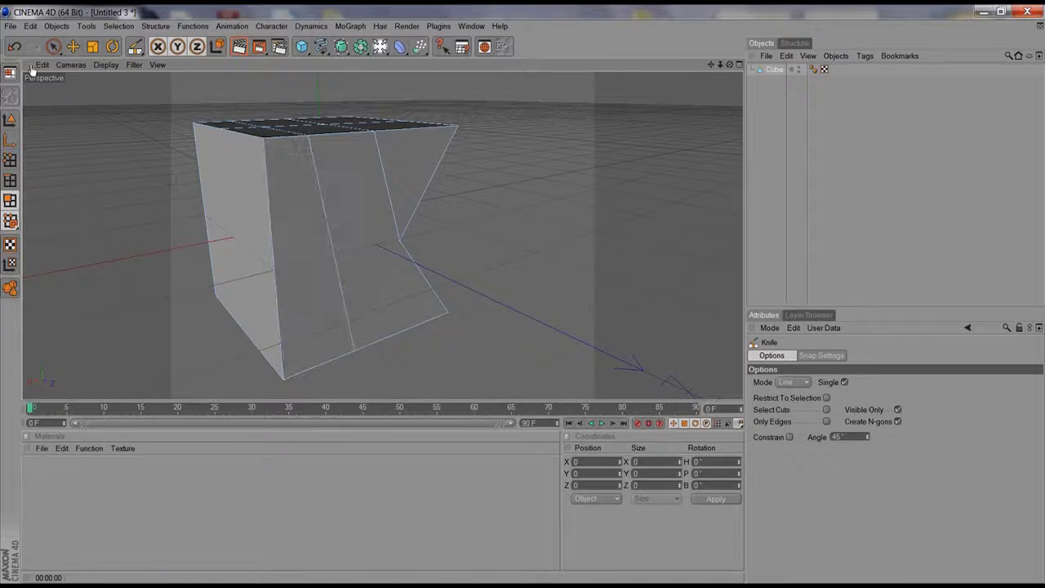
Select the middle polygon of the knife-cut side with Live Selection and delete it.
click(54, 46)
click(381, 166)
key(Delete)
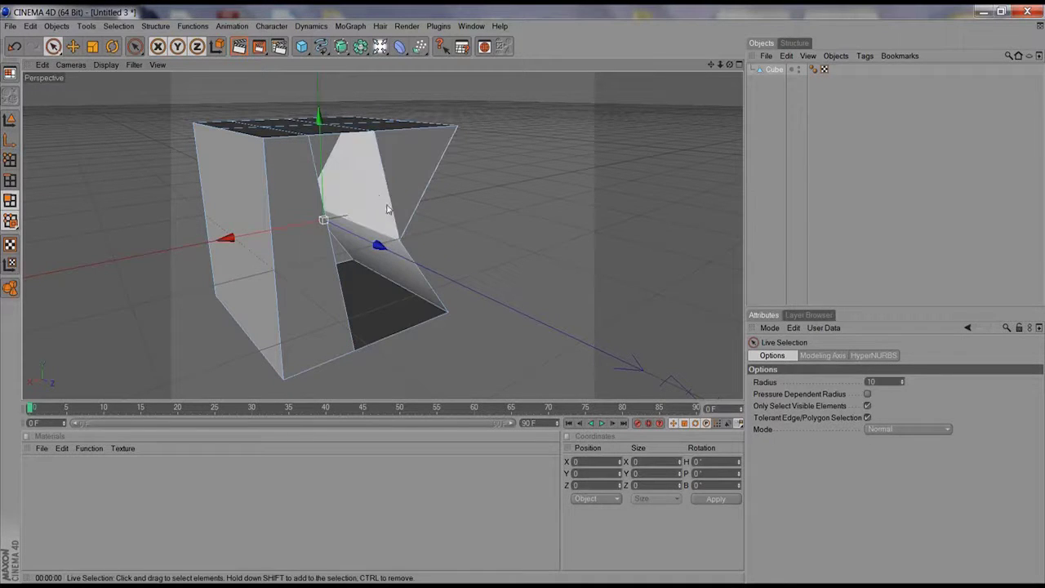
In point mode, use Bridge to fill a triangle between the two upper cut points and the notch corner.
alt+middle_drag(385, 214, 379, 247)
alt+drag(378, 246, 327, 231)
alt+middle_drag(191, 136, 163, 110)
click(157, 24)
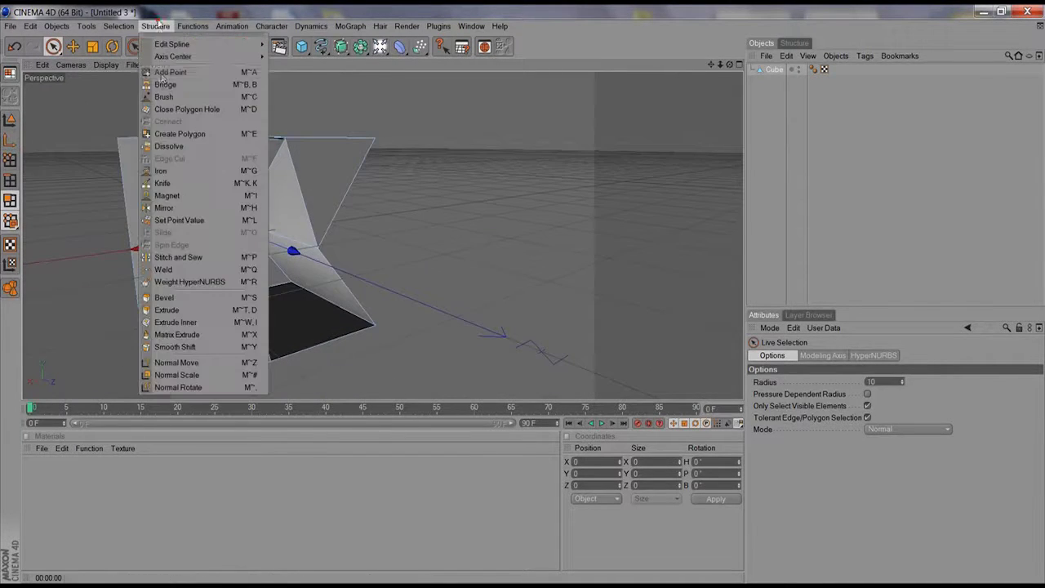
click(167, 84)
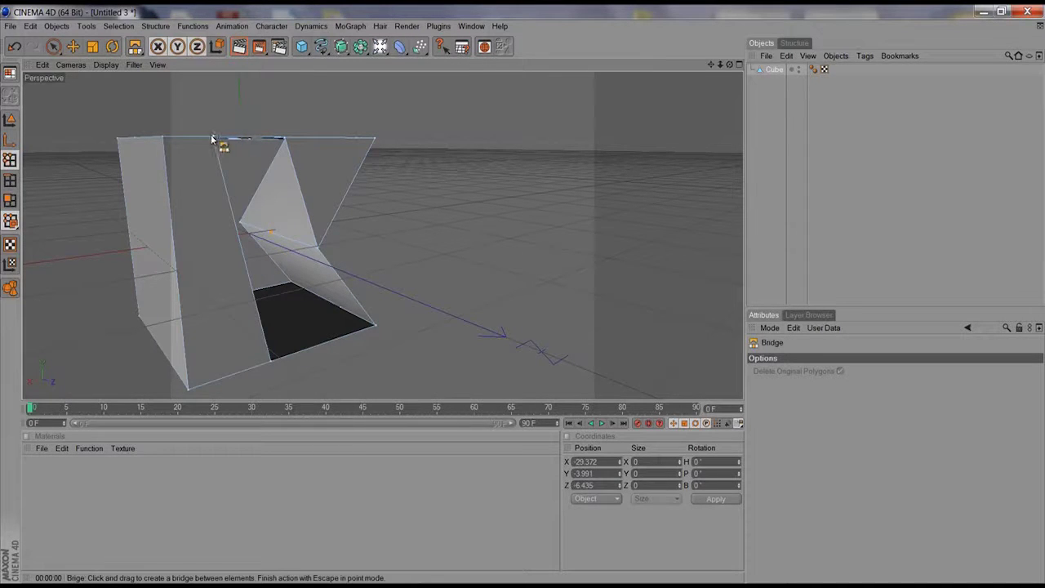
mouse_move(212, 135)
mouse_down()
mouse_move(304, 211)
mouse_move(315, 250)
mouse_move(281, 136)
mouse_up()
alt+drag(443, 168, 220, 145)
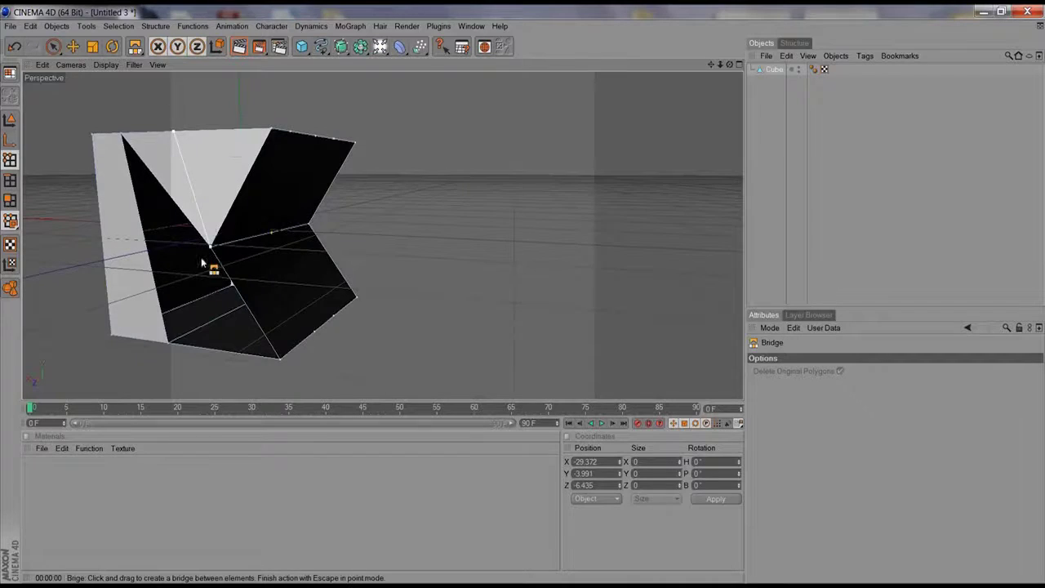
Try to bridge the bottom edge point to the upper cut point across the opening, and undo it.
alt+drag(202, 263, 225, 303)
mouse_move(179, 341)
mouse_down()
mouse_move(194, 336)
mouse_move(158, 164)
mouse_move(130, 127)
mouse_up()
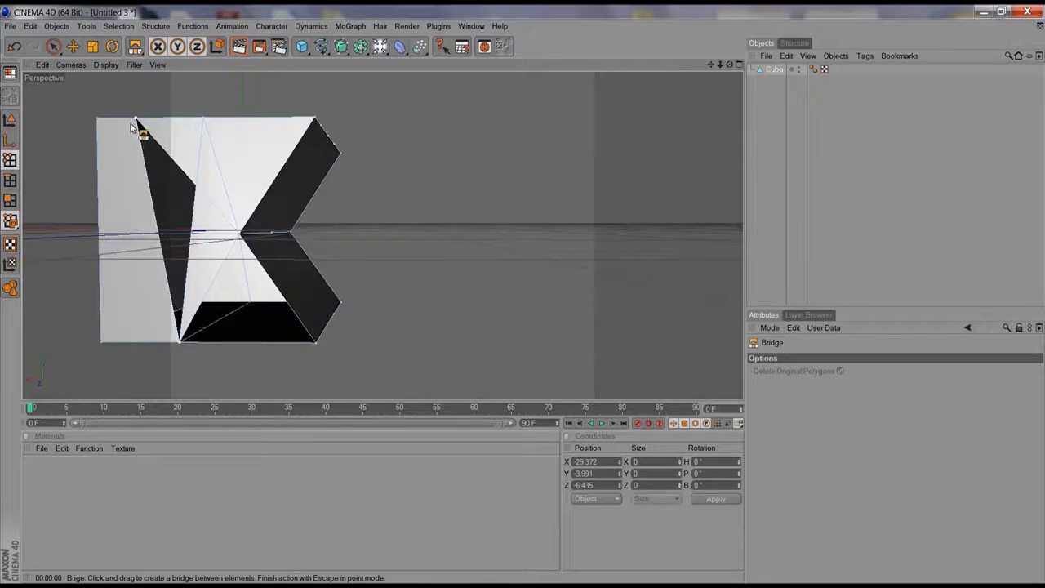
key(ctrl+z)
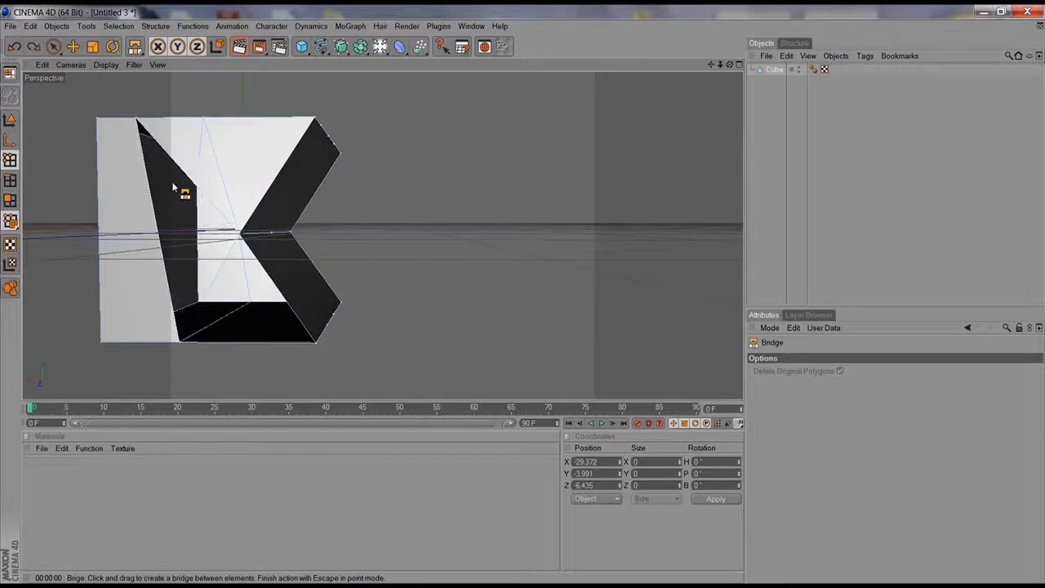
In point mode, bridge the bottom edge point and bottom corner to the notch corner with a triangular polygon.
click(9, 139)
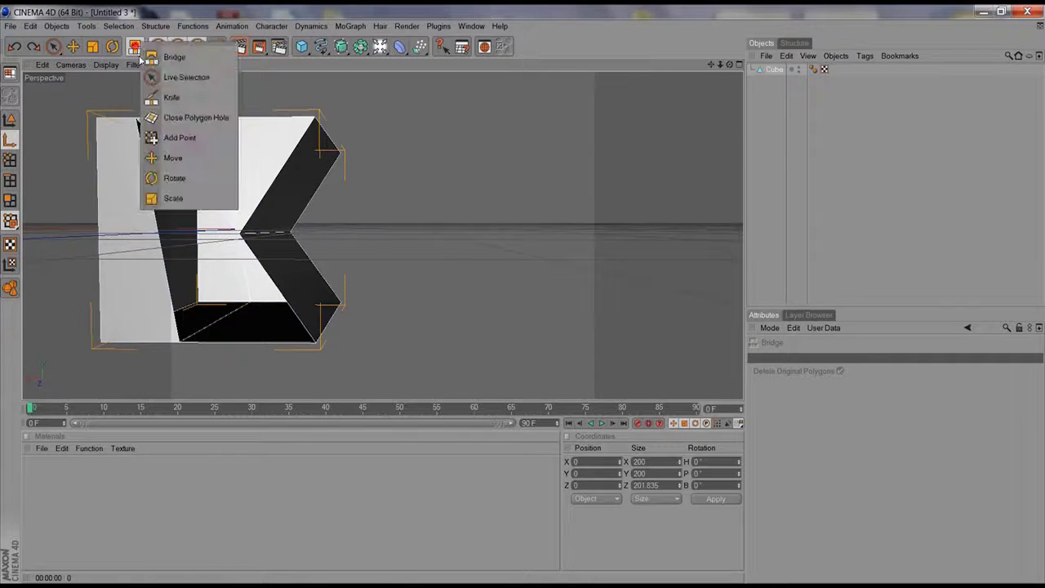
click(10, 161)
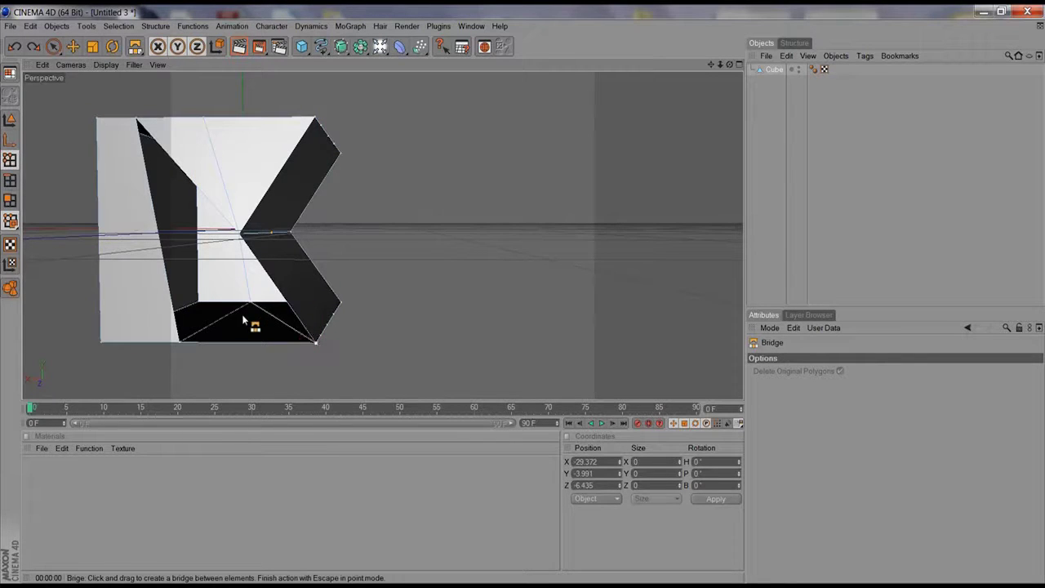
drag(272, 309, 251, 231)
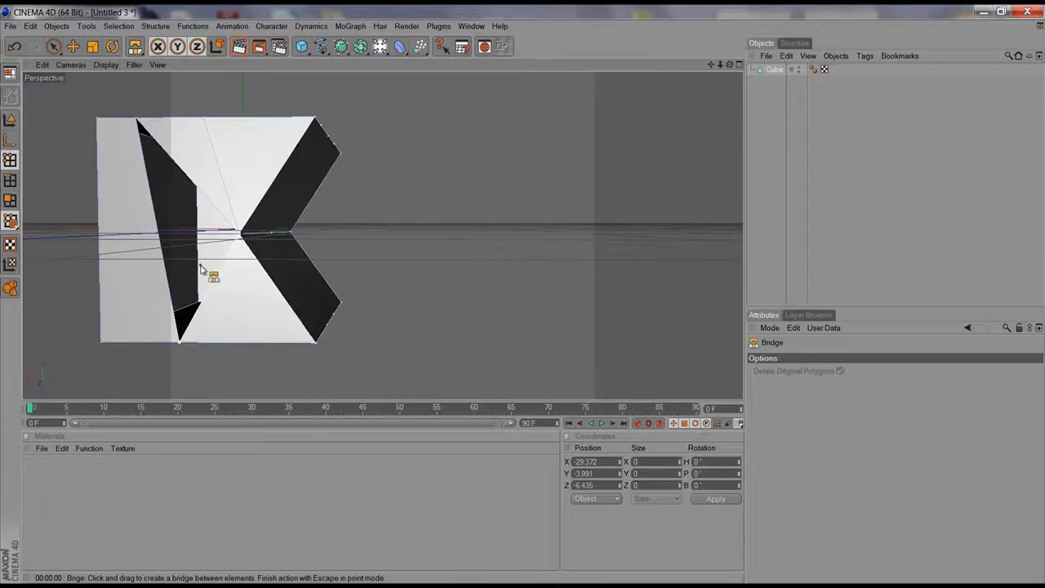
alt+drag(203, 269, 327, 256)
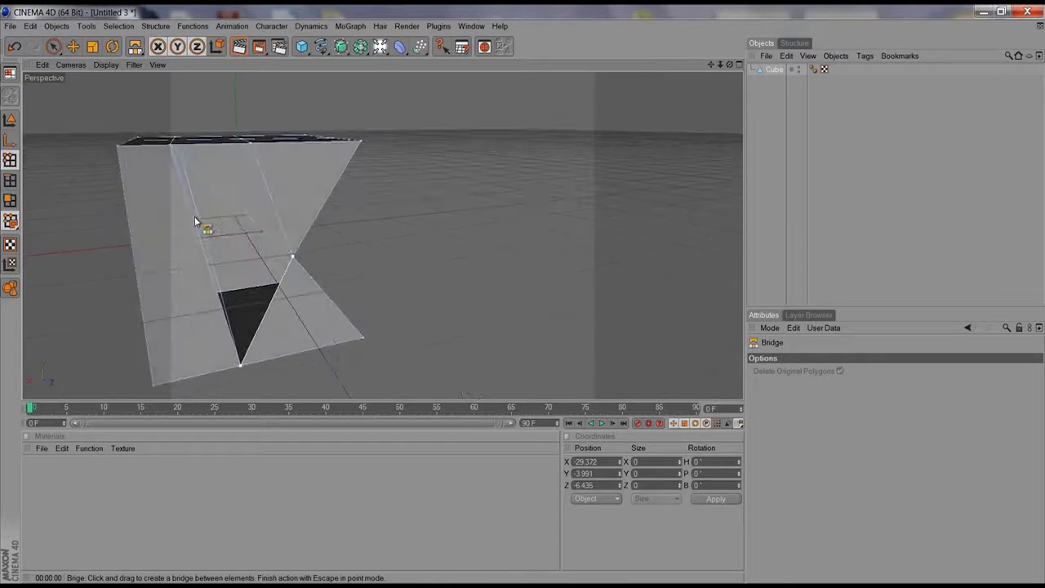
alt+drag(195, 217, 40, 292)
alt+drag(240, 261, 296, 318)
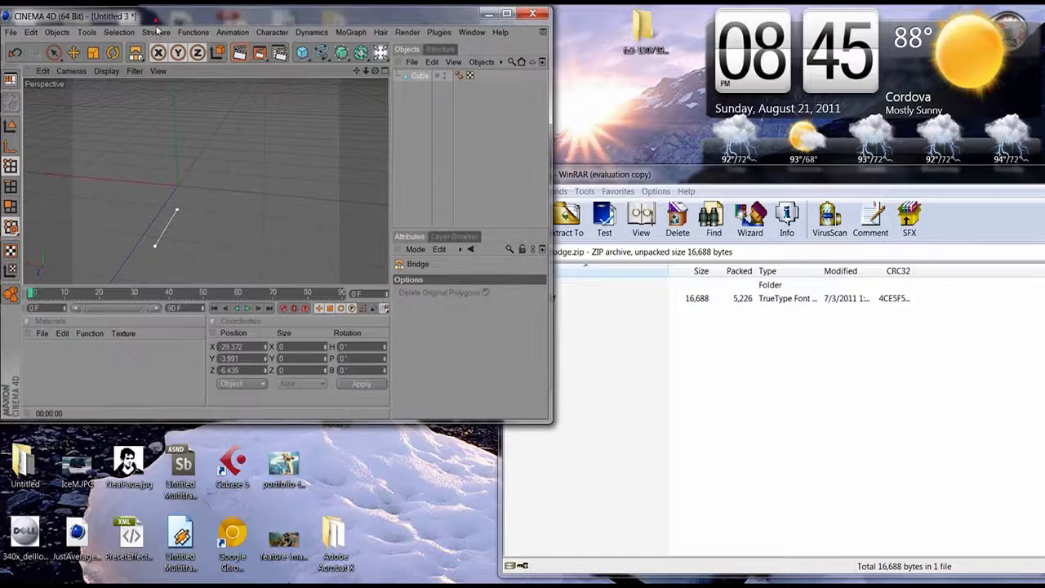
Maximize the modelling program's window.
double_click(192, 8)
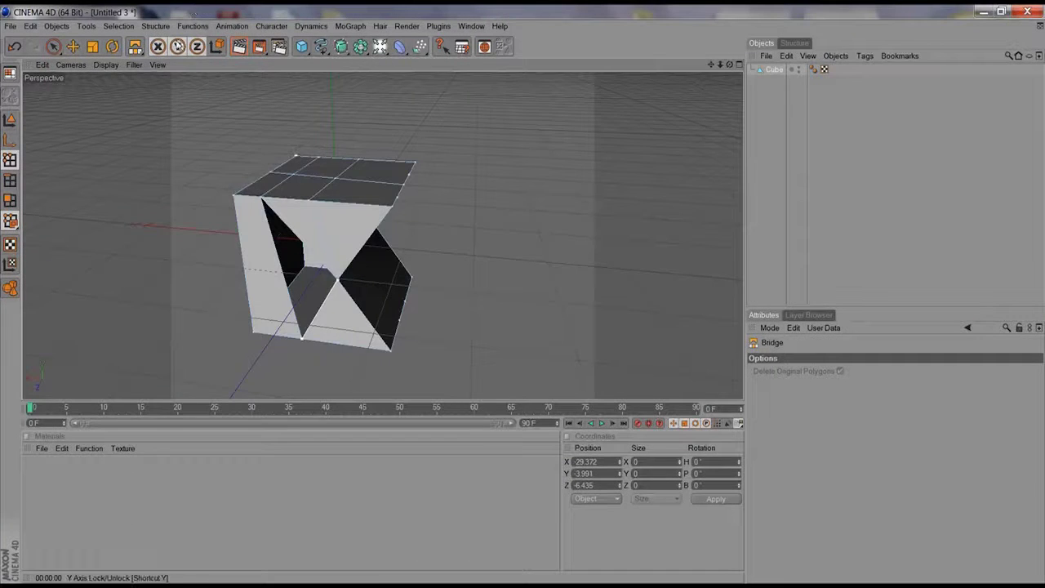
click(168, 27)
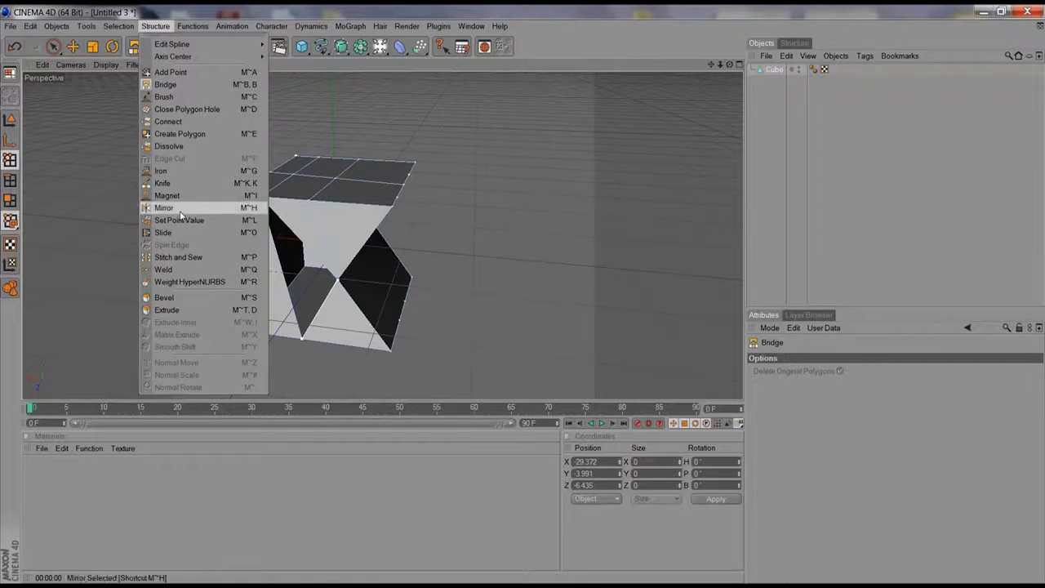
click(428, 238)
In polygon mode, select the upper outer triangle of the cut side and extrude it outward by about 68.
click(53, 46)
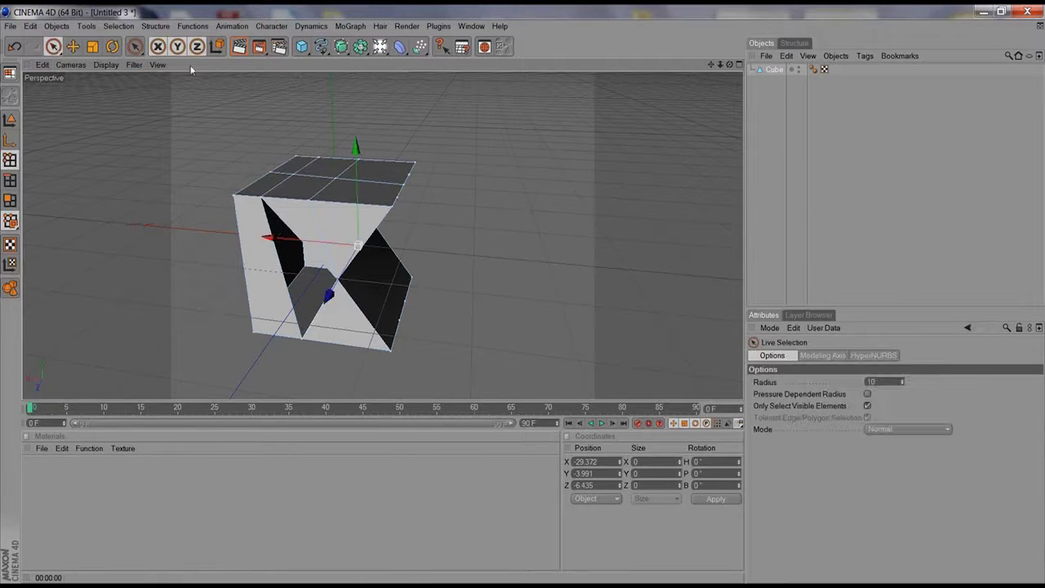
click(8, 202)
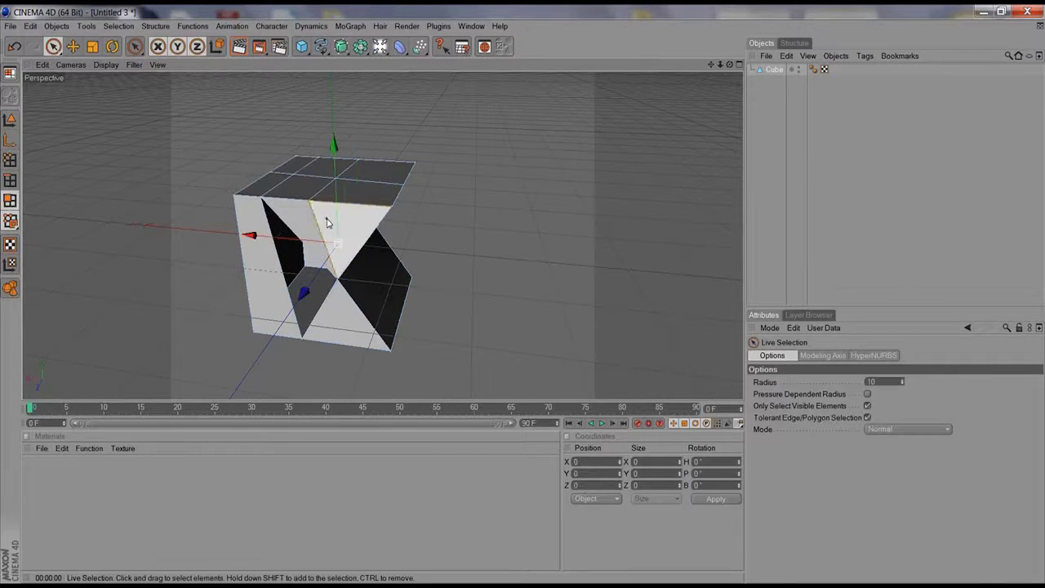
alt+drag(229, 215, 415, 105)
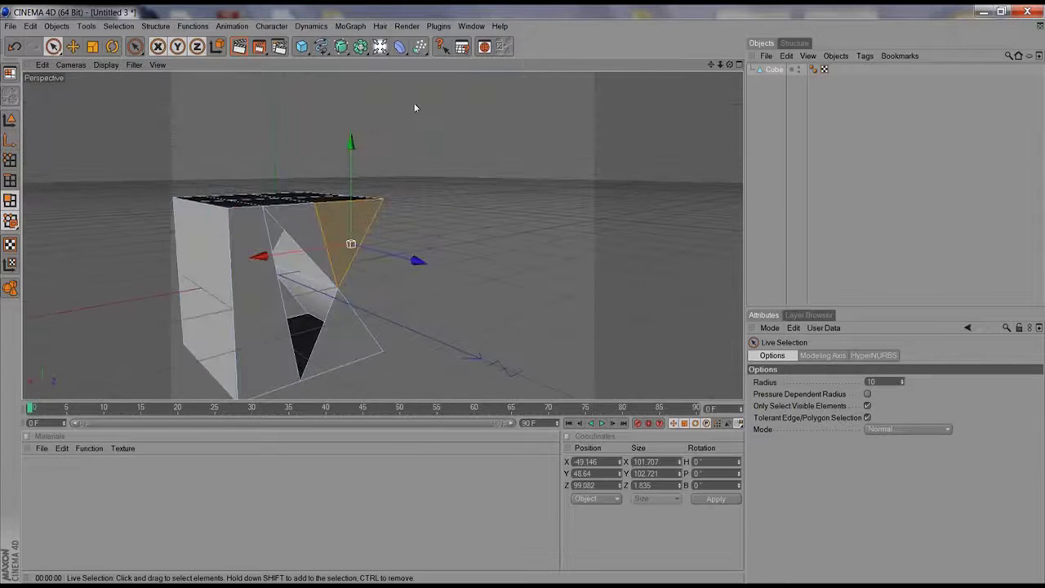
click(155, 25)
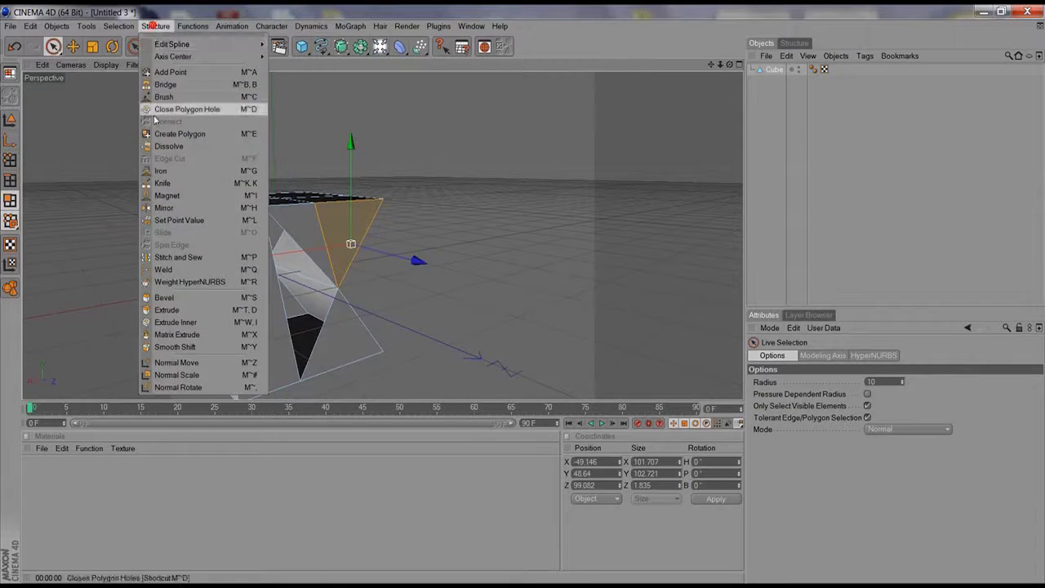
click(167, 310)
drag(411, 310, 627, 143)
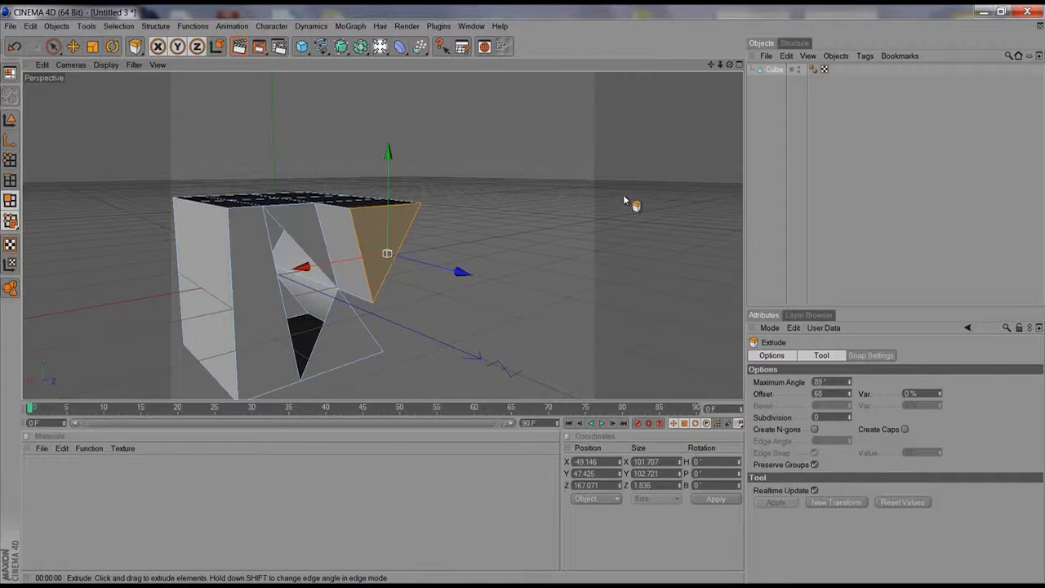
Apply Extrude Inner to the end face of the extruded triangle with an offset of about 6.6.
click(157, 26)
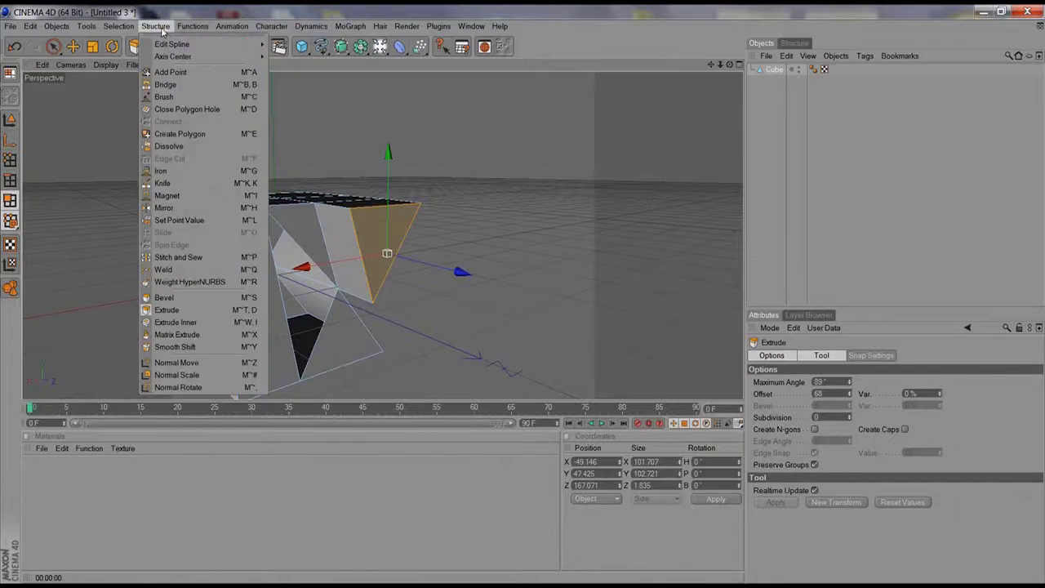
click(176, 322)
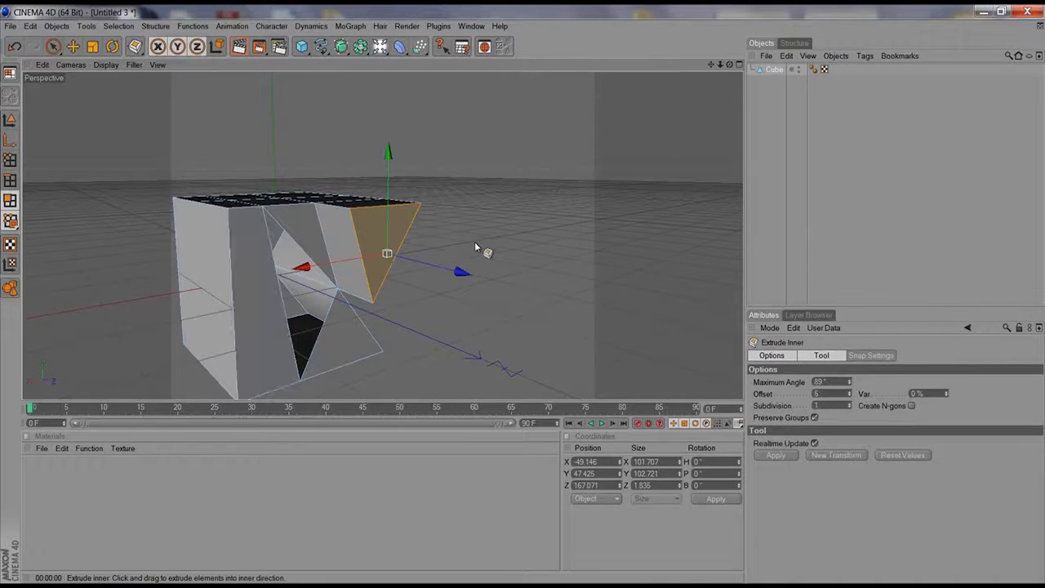
alt+right_drag(390, 286, 423, 271)
alt+middle_drag(301, 325, 423, 269)
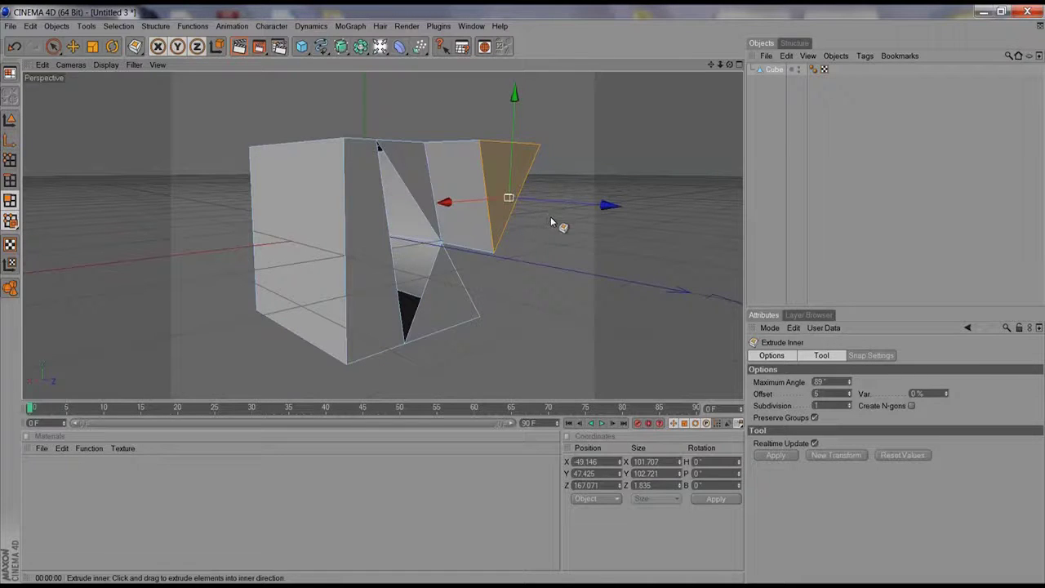
alt+middle_drag(550, 219, 416, 243)
alt+right_drag(417, 244, 674, 228)
drag(580, 205, 548, 206)
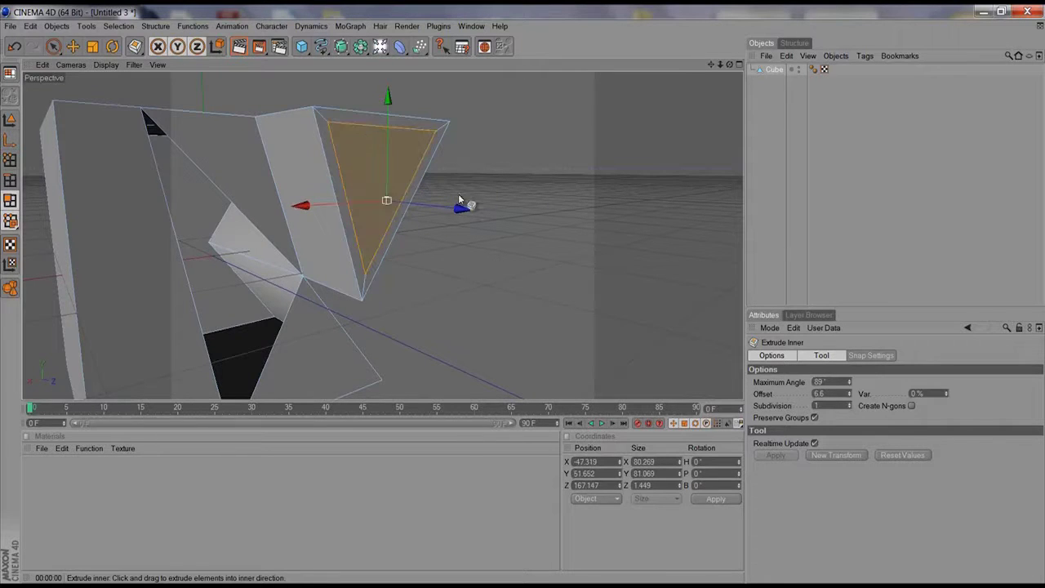
Extrude the inset triangular face outward by about 87.3.
alt+drag(459, 199, 424, 270)
click(156, 25)
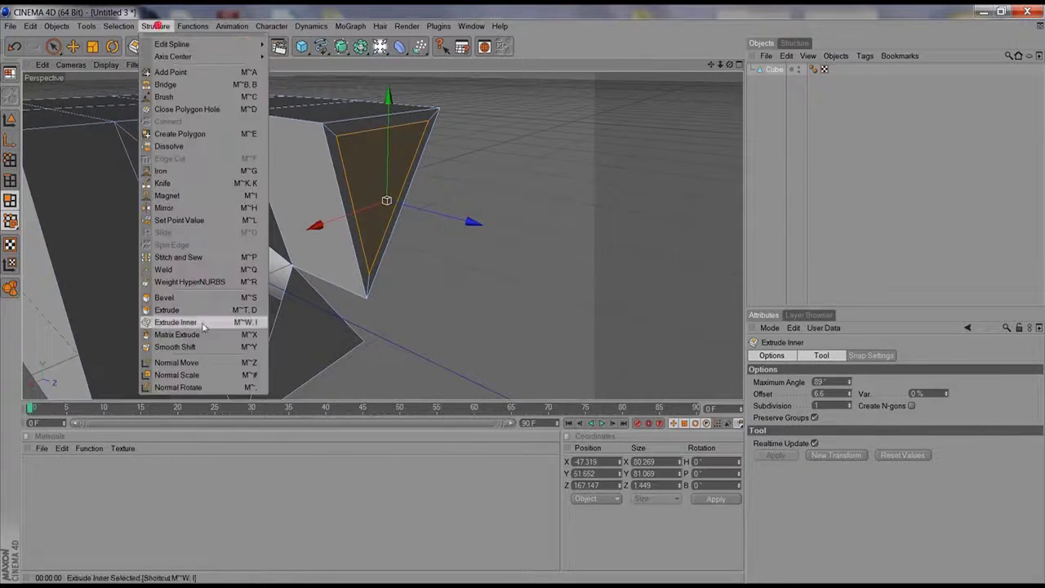
click(172, 310)
drag(304, 328, 257, 263)
alt+right_drag(257, 262, 6, 357)
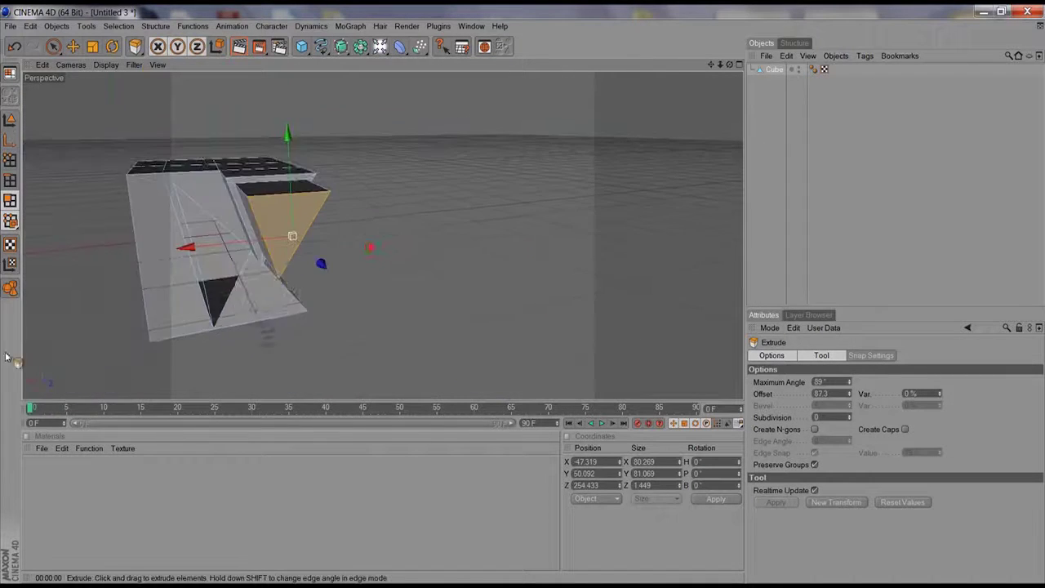
alt+drag(7, 357, 351, 245)
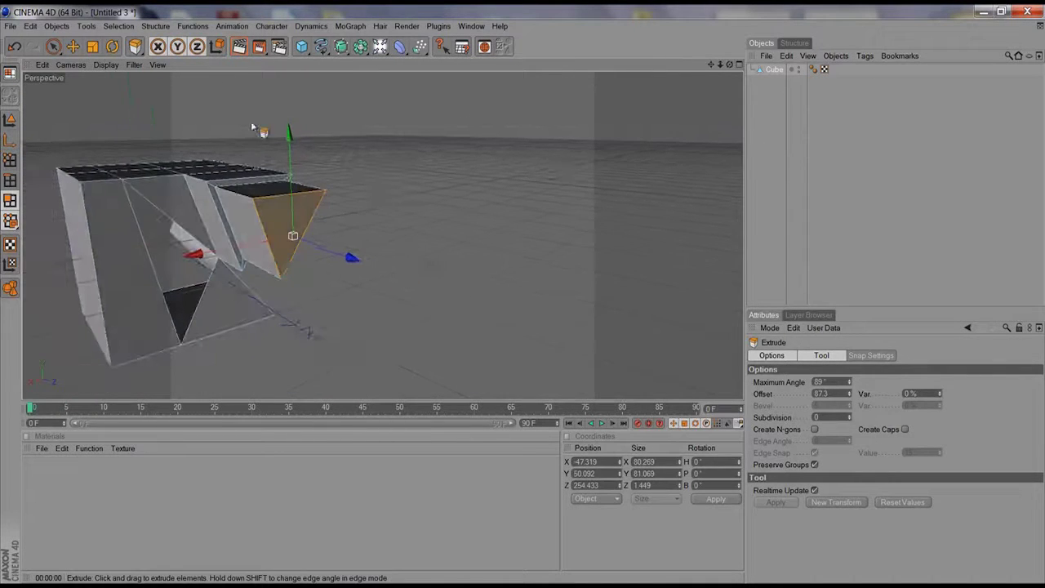
Apply Extrude Inner of about 5.6 to the new end face, and extrude it outward by about 61.6.
click(155, 25)
click(206, 323)
drag(389, 298, 322, 335)
click(162, 25)
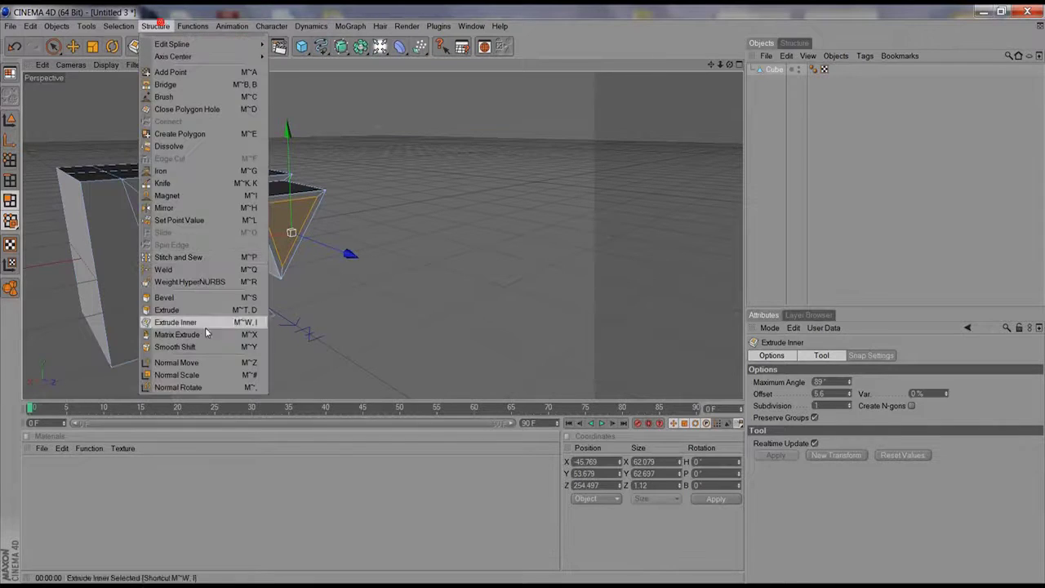
click(206, 316)
drag(208, 339, 477, 214)
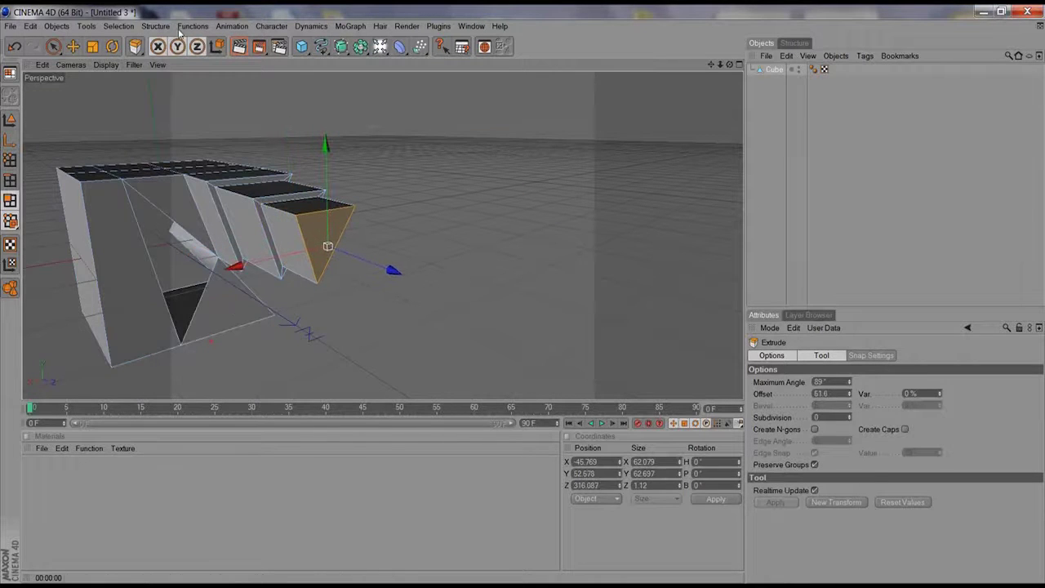
Inset the outermost triangular end face with Extrude Inner.
click(155, 25)
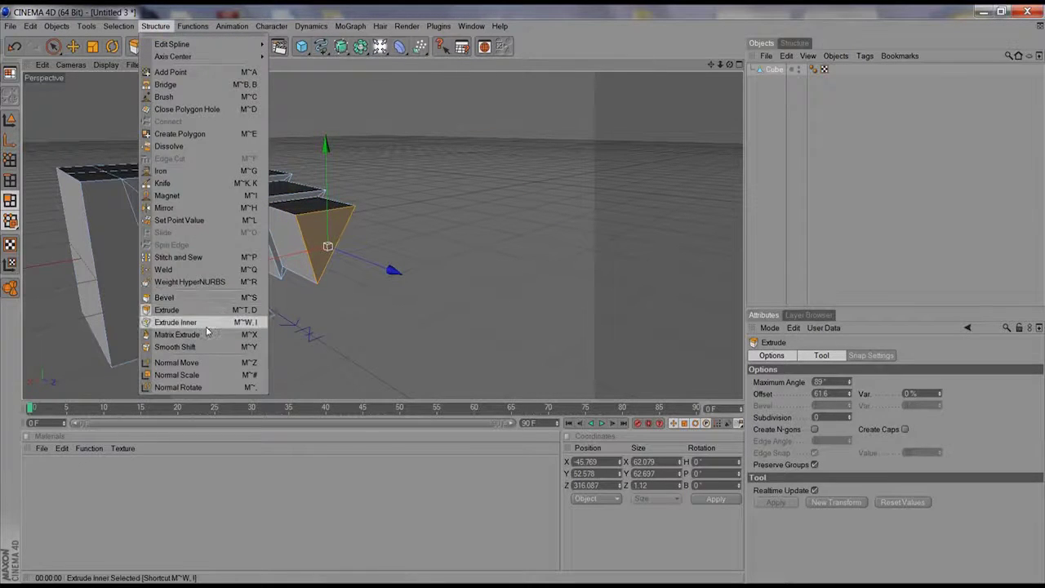
click(175, 322)
drag(221, 342, 497, 266)
Bevel the inset end face with extrusion and inner offset of 5.5, and set the maximum angle to 68°.
click(155, 25)
click(163, 304)
alt+right_drag(420, 260, 689, 228)
alt+drag(689, 233, 401, 299)
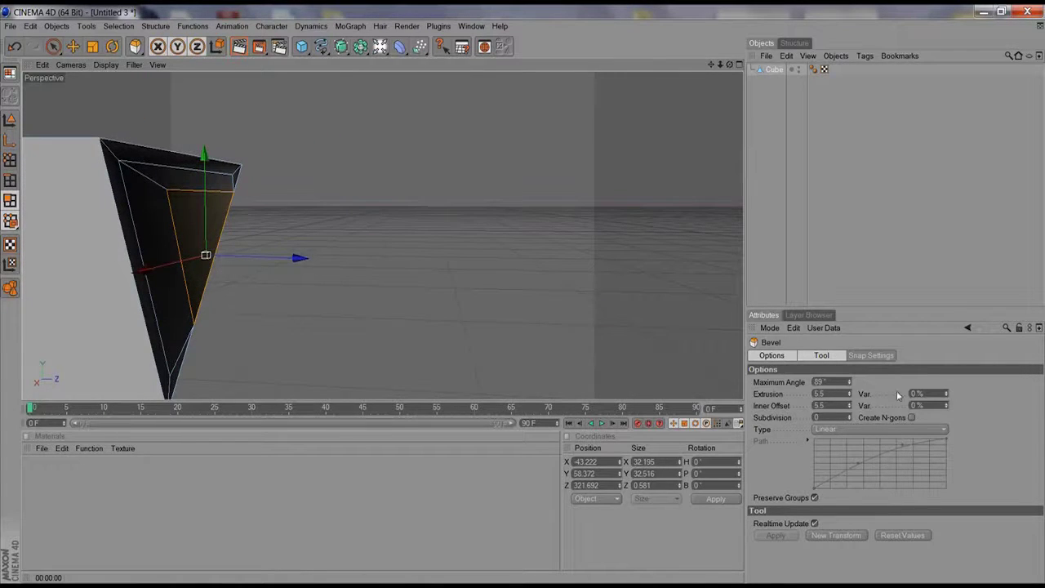
click(846, 382)
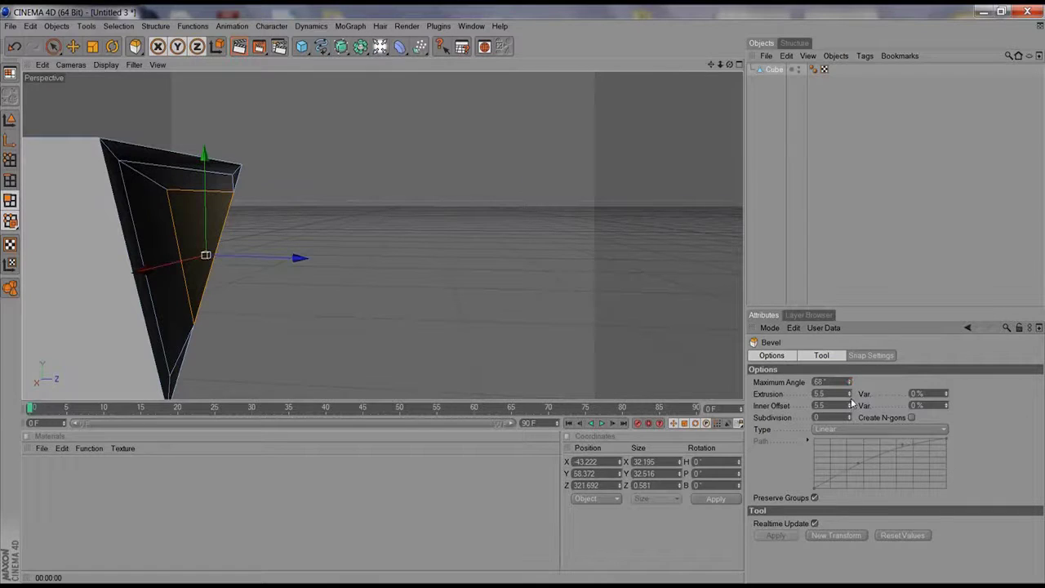
Adjust the end face's bevel to an extrusion of 14.3, inner offset of about 8.6 and maximum angle of 58°, and render the view.
drag(849, 394, 908, 245)
drag(309, 294, 378, 244)
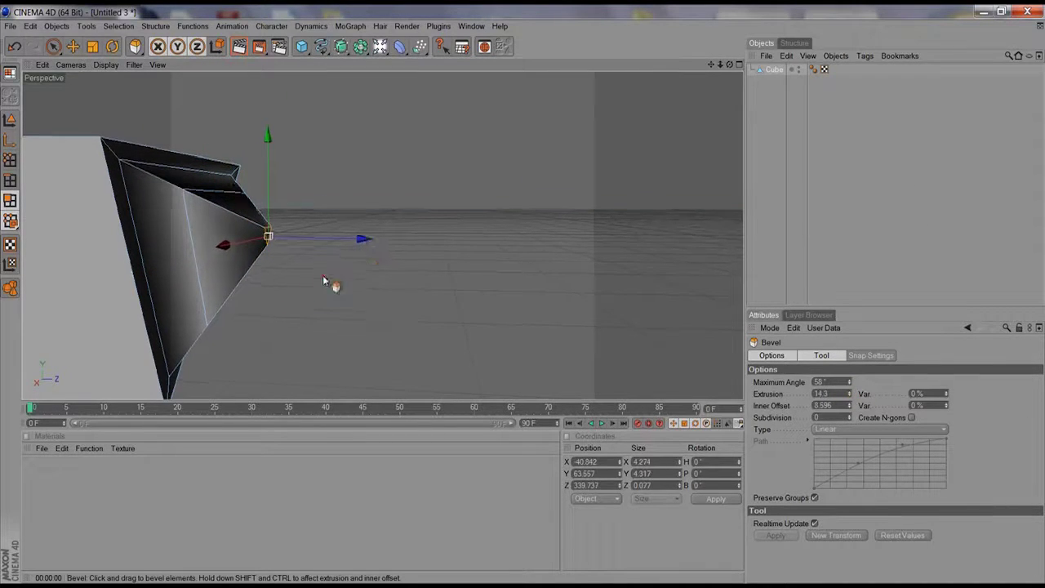
alt+drag(323, 278, 289, 91)
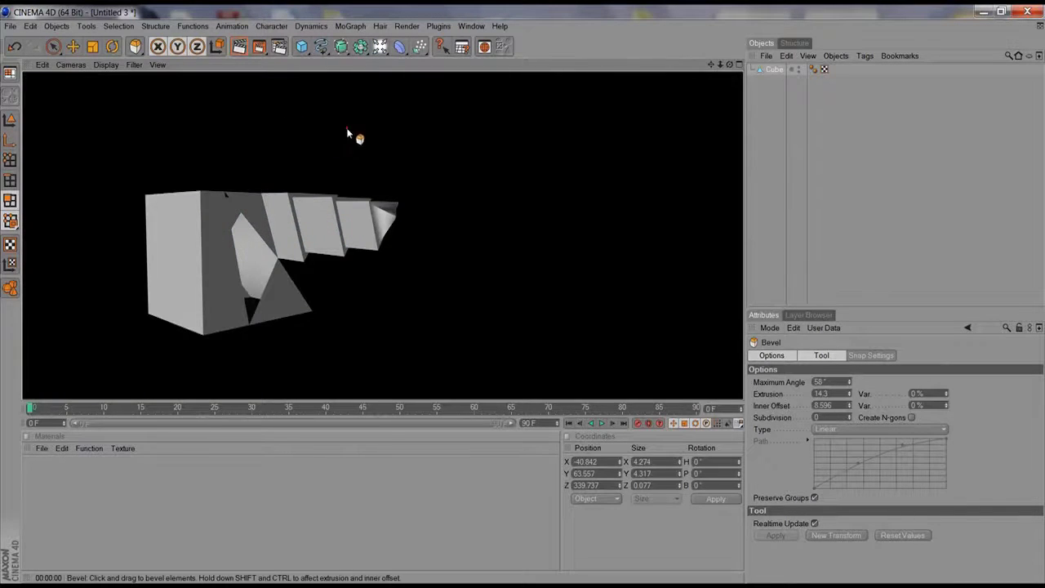
alt+drag(348, 133, 281, 145)
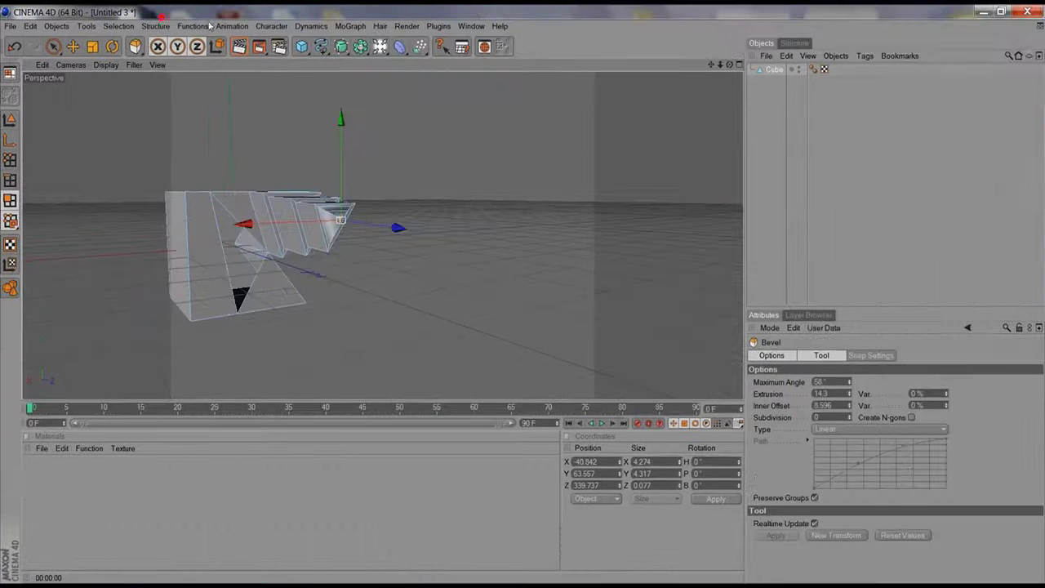
click(178, 27)
mouse_move(150, 29)
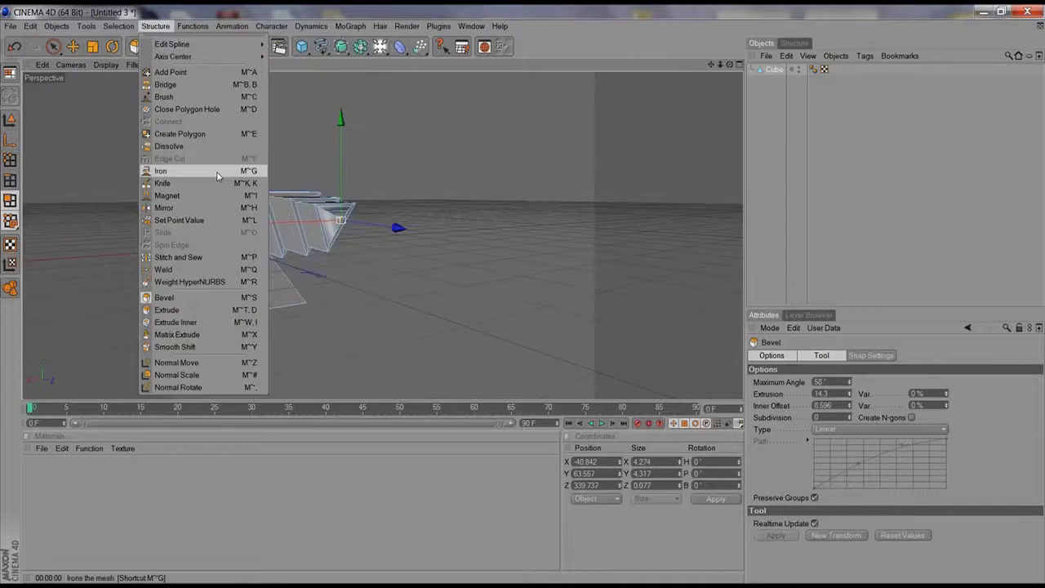
mouse_move(191, 16)
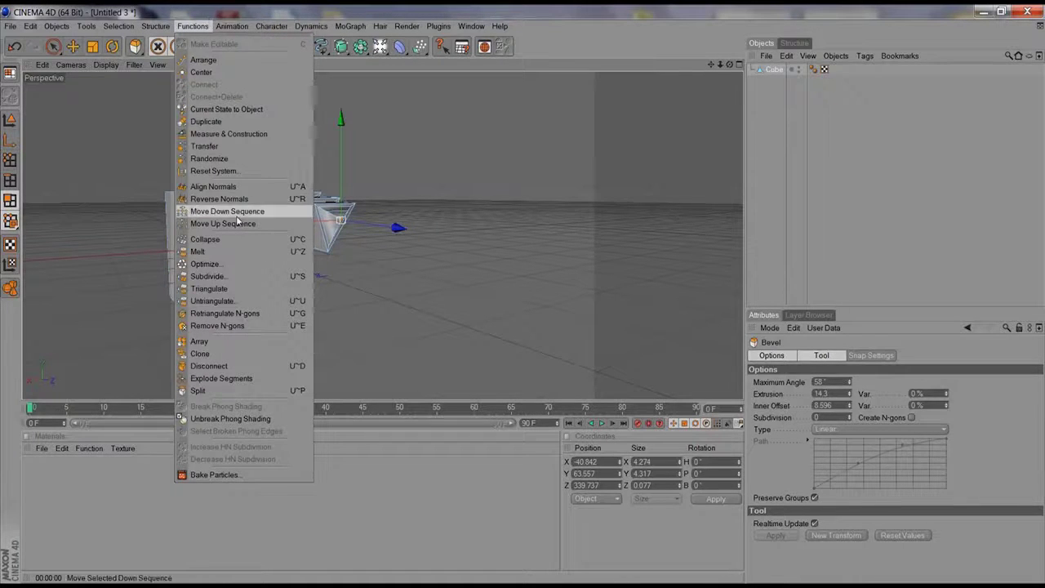
click(499, 251)
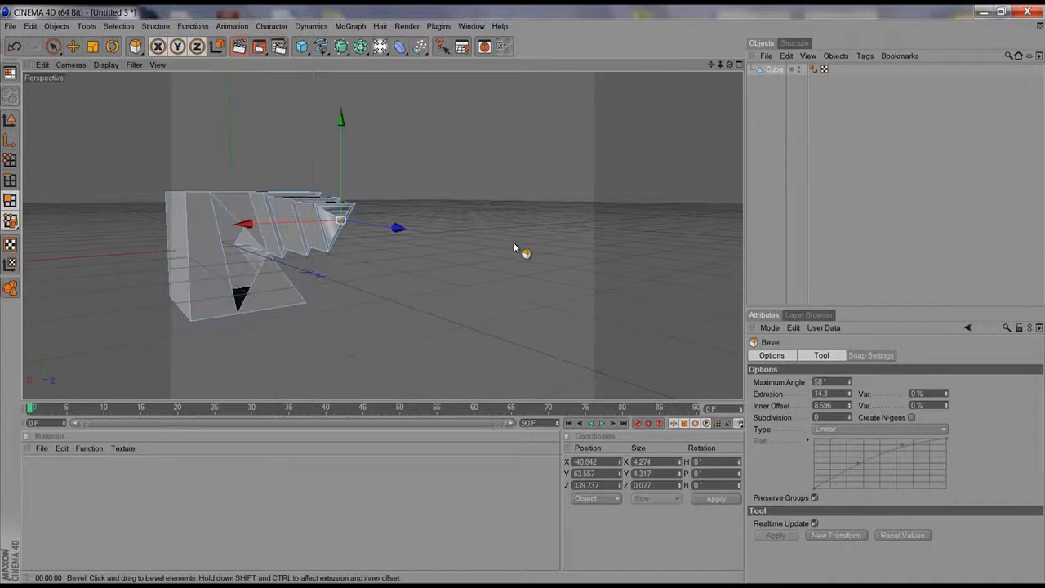
Select the tall strip polygon at the front of the cube and extrude it outward by about 75.8.
click(53, 47)
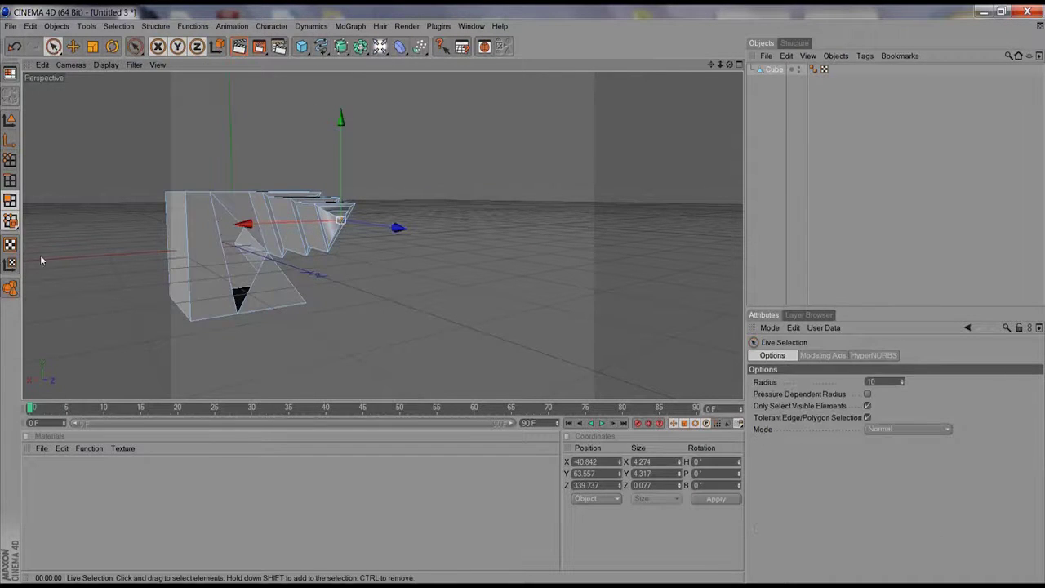
click(204, 253)
click(154, 25)
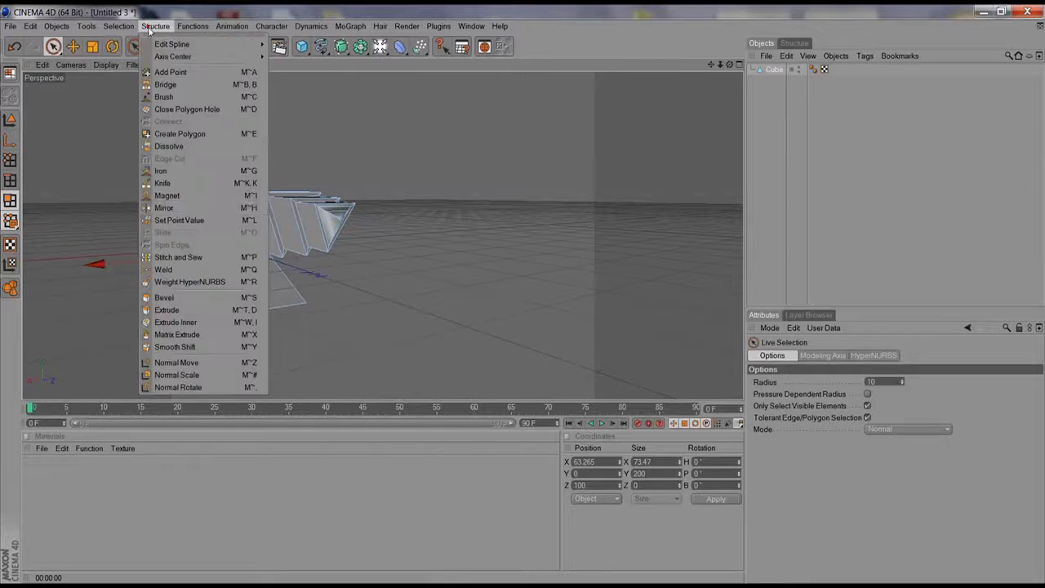
click(170, 310)
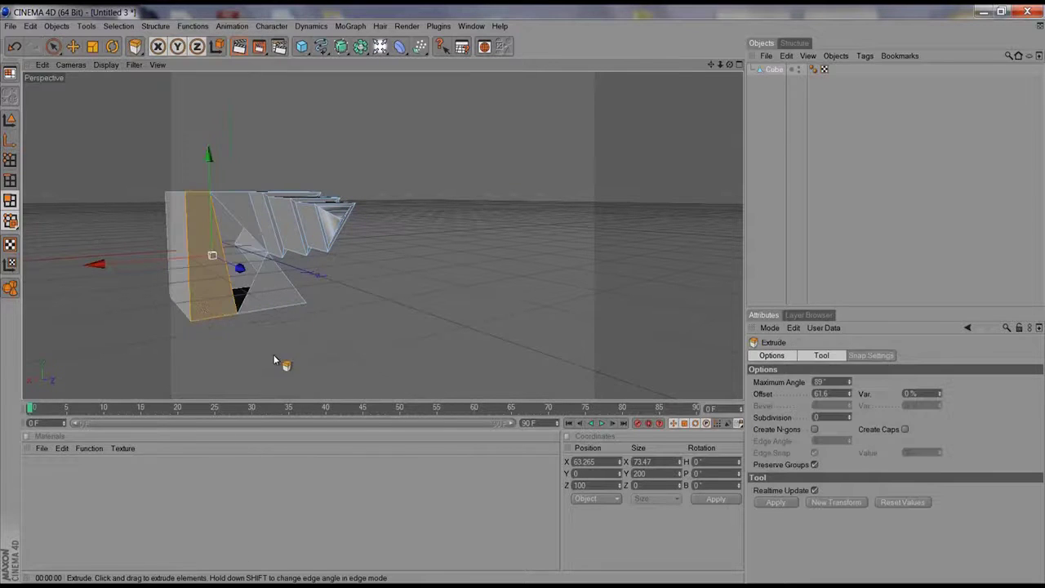
drag(275, 355, 692, 260)
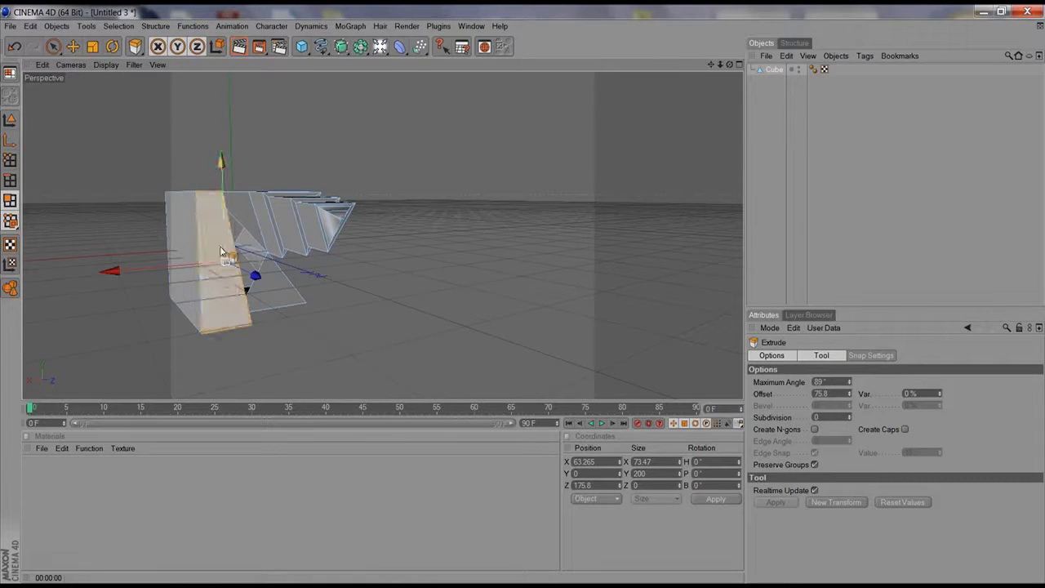
Cut the extruded strip face crosswise at several heights with single-line Knife cuts.
alt+drag(220, 252, 325, 250)
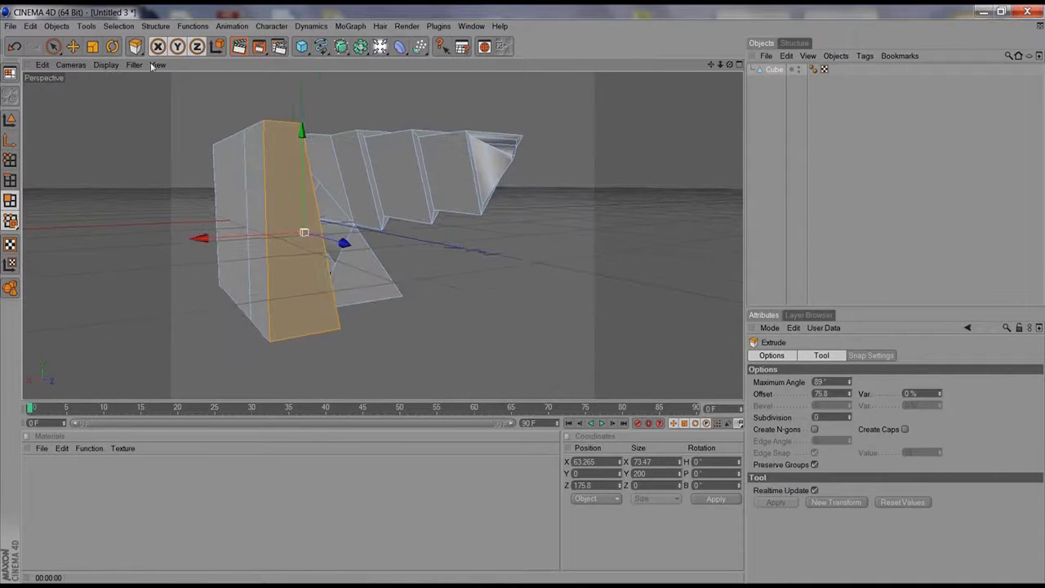
click(193, 26)
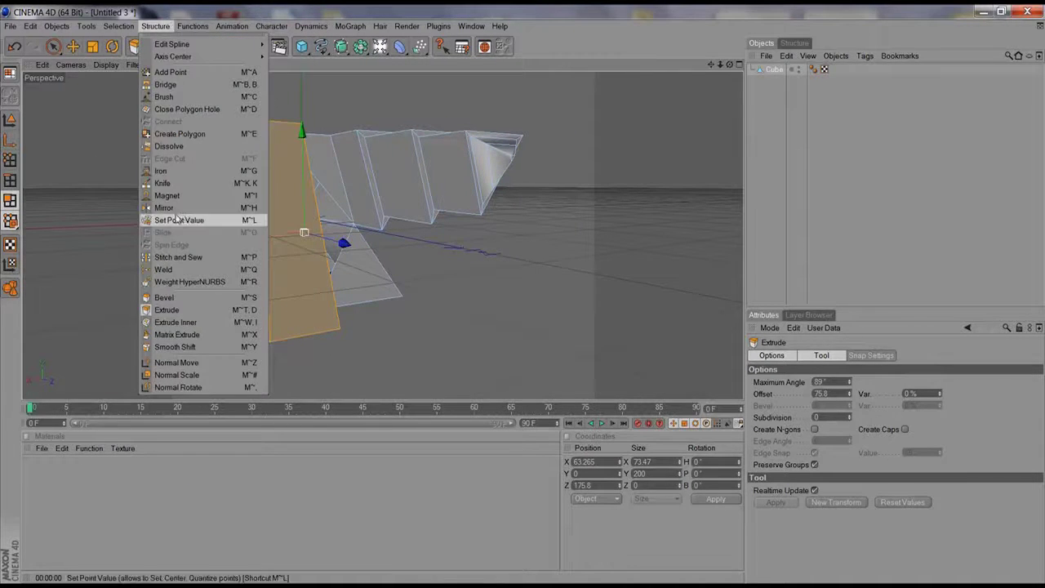
click(162, 183)
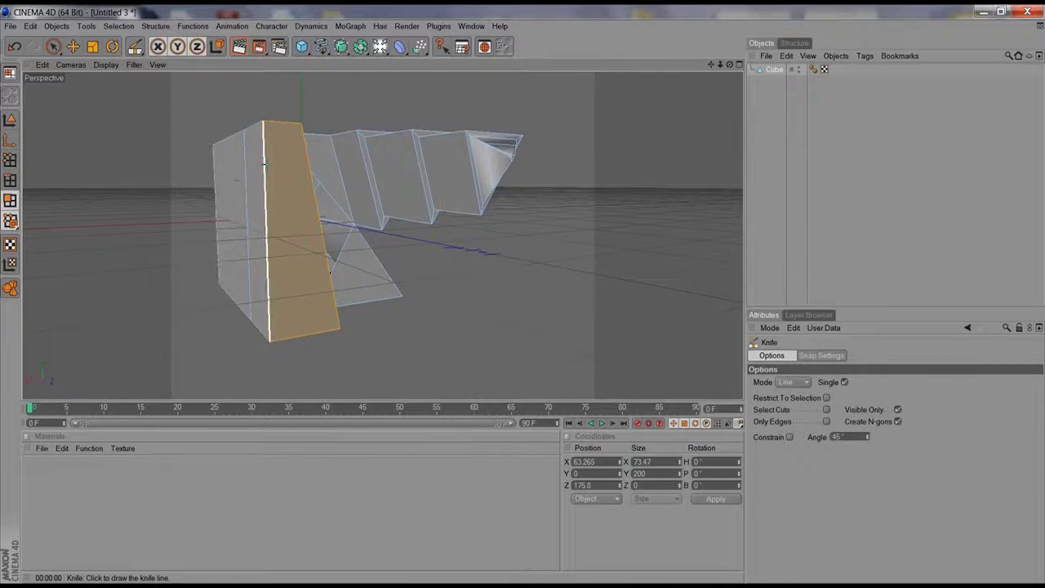
drag(264, 164, 311, 165)
drag(267, 218, 318, 211)
drag(268, 267, 327, 261)
drag(268, 289, 330, 278)
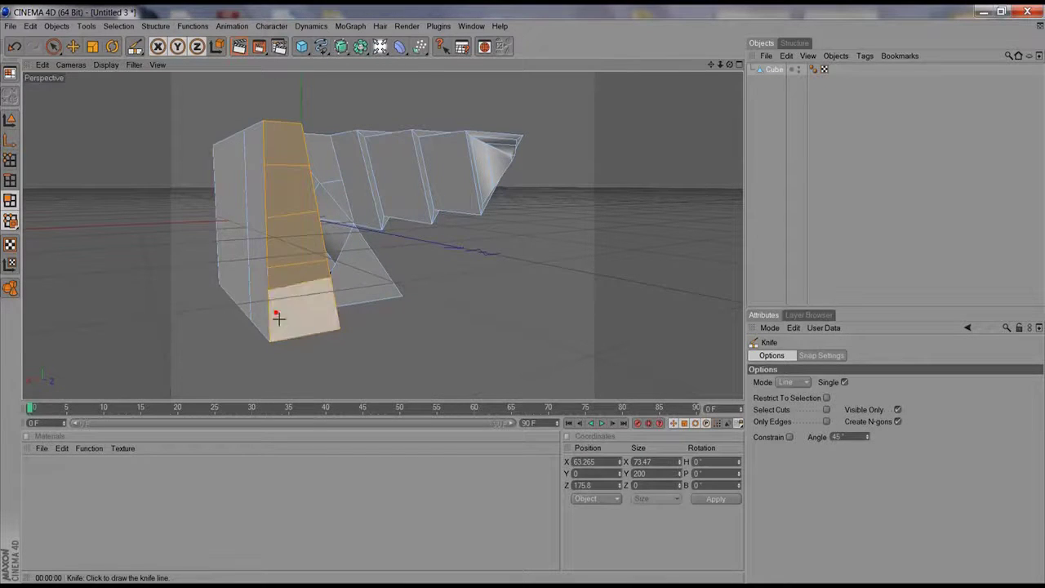
click(285, 324)
click(254, 215)
click(269, 153)
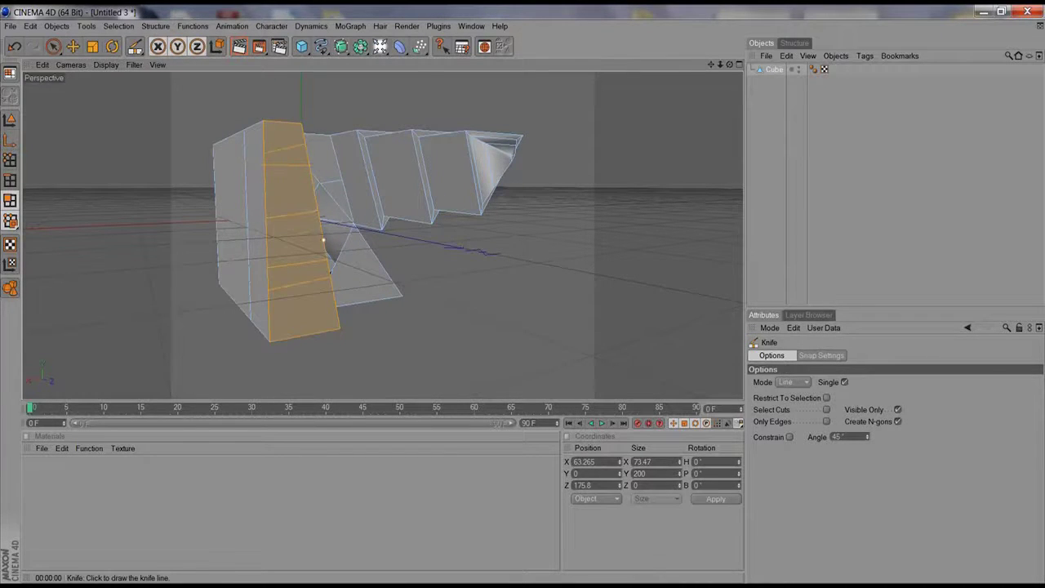
Undo the knife cuts across the extruded strip face.
key(ctrl+z)
key(ctrl+z)
key(ctrl+z)
key(ctrl+z)
key(ctrl+z)
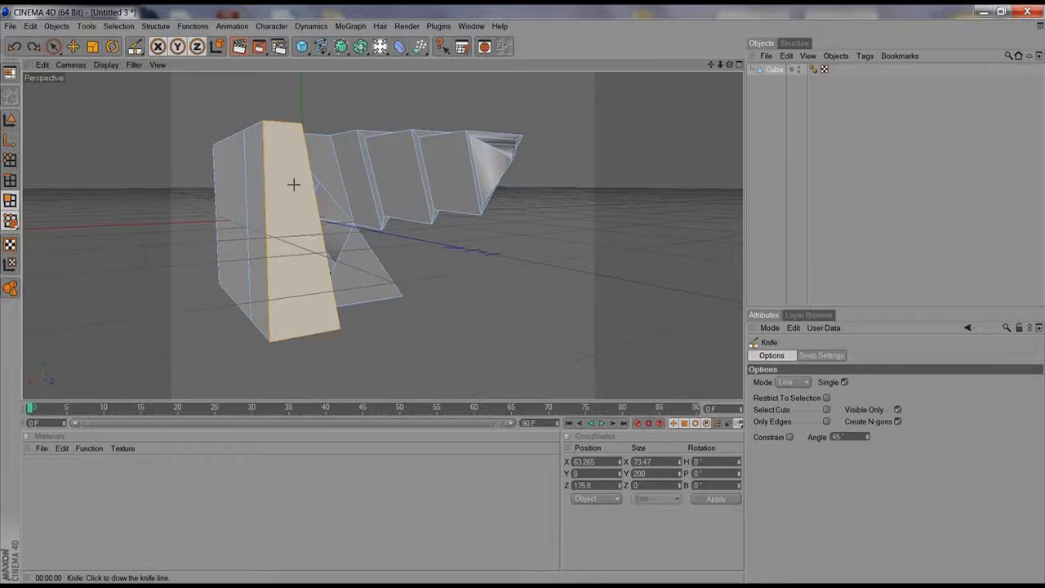
Subdivide the extruded strip face into a four-by-four grid of polygons.
click(196, 27)
click(210, 282)
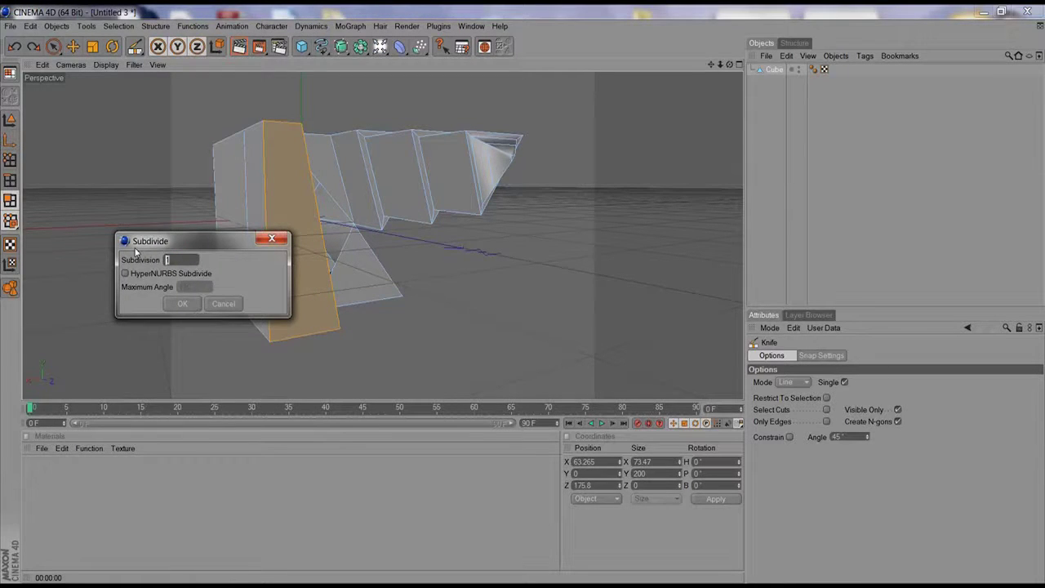
key(Return)
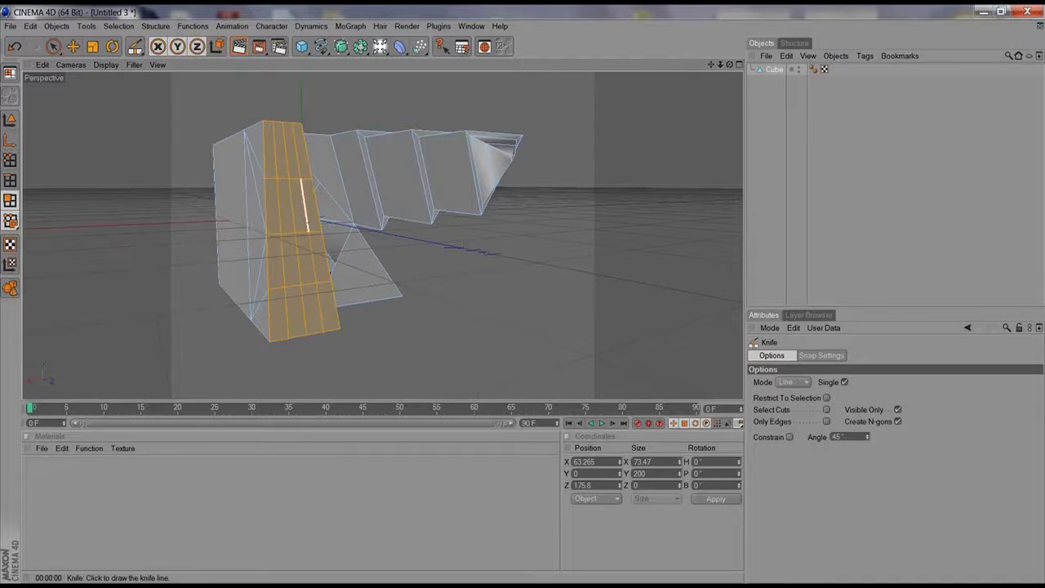
Select six scattered polygons of the subdivided strip face, spread over all four rows of the grid.
alt+drag(309, 239, 211, 214)
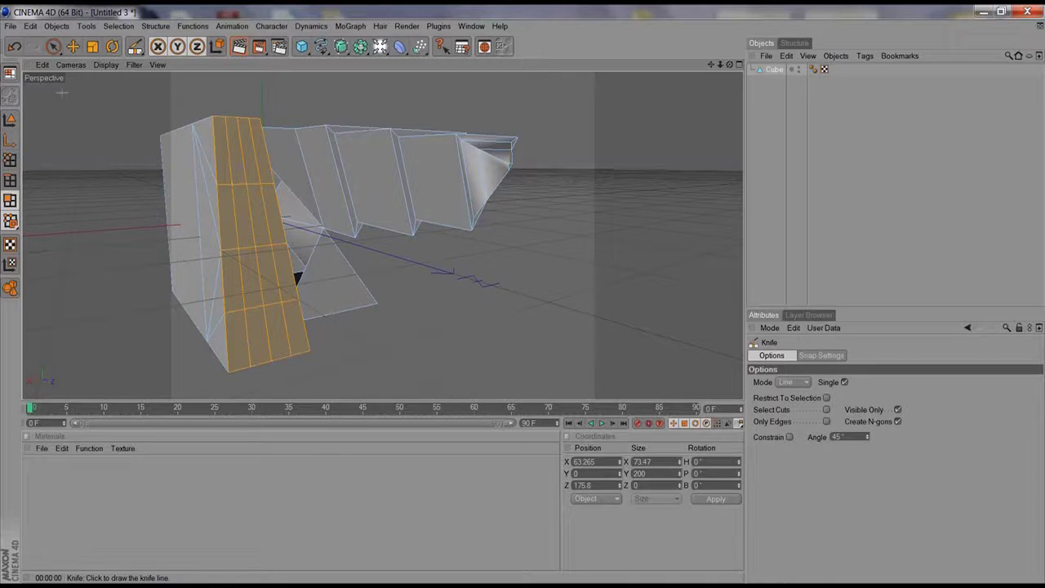
click(54, 46)
click(237, 157)
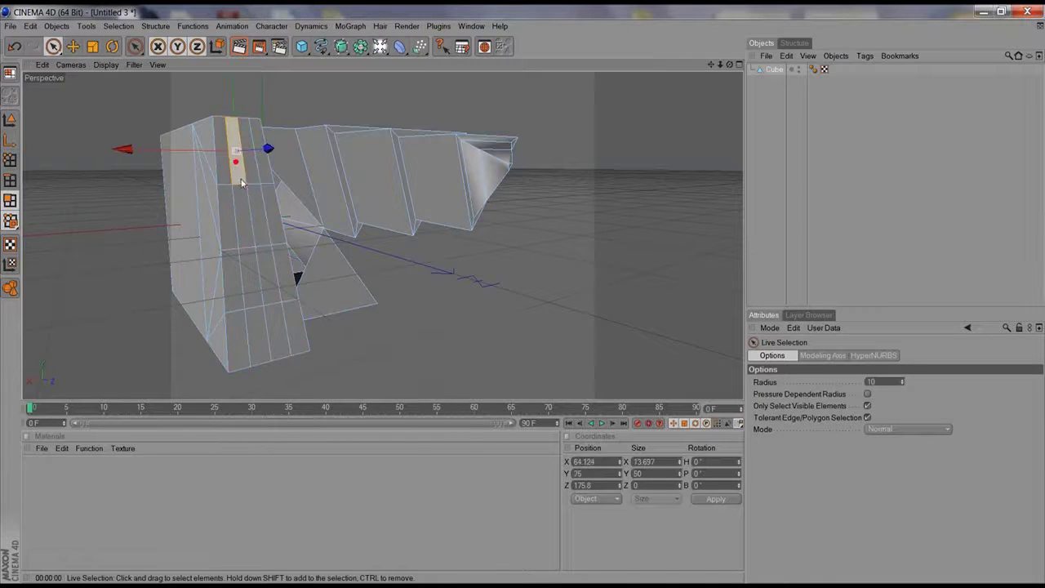
shift+click(272, 214)
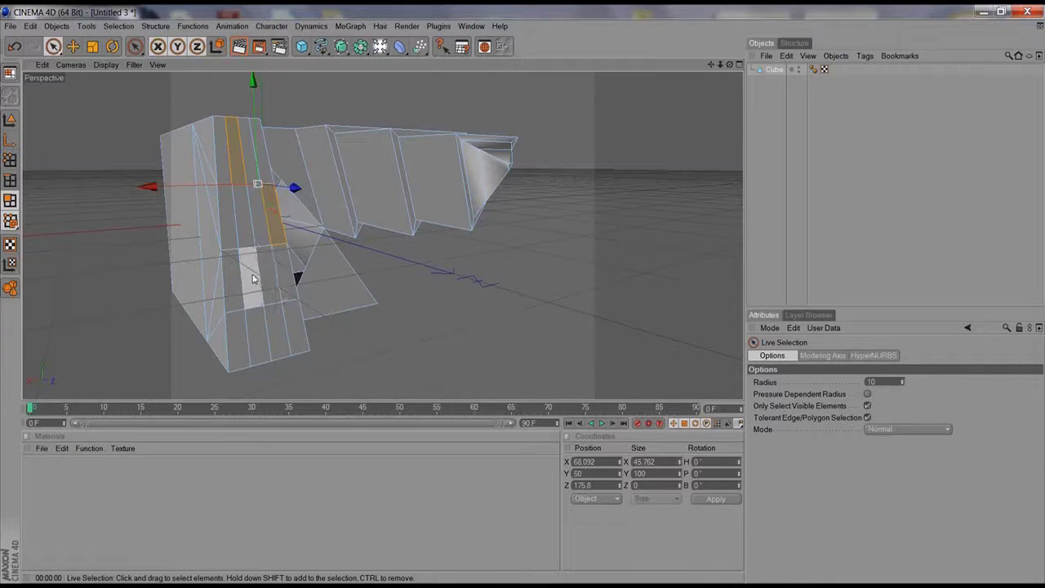
shift+click(251, 276)
shift+click(295, 333)
shift+click(235, 347)
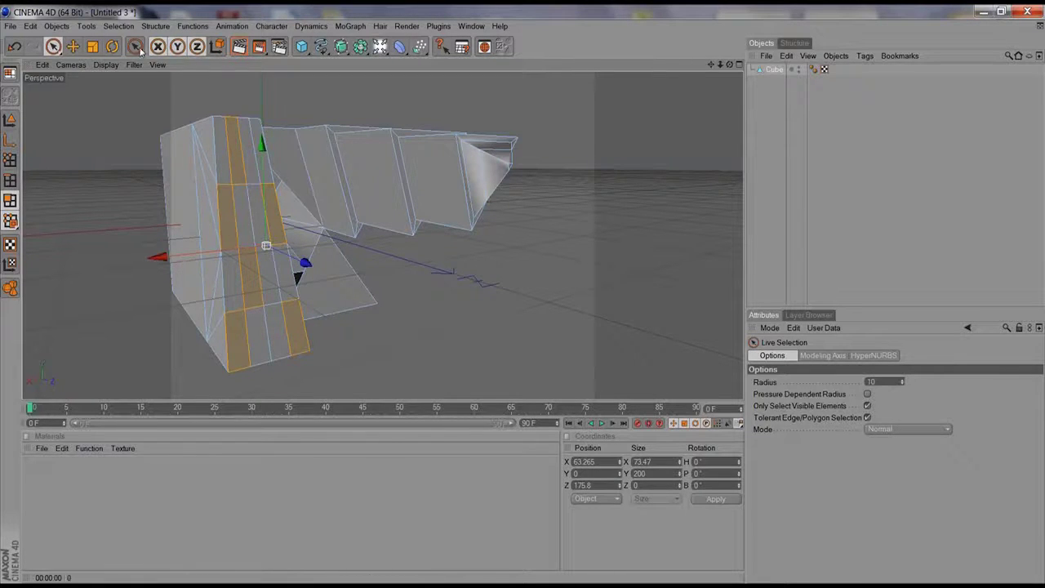
Extrude the selected grid polygons by about 49.1 and scale their end faces together to about 47.4 by 128.9 overall.
click(155, 26)
click(185, 319)
drag(342, 348, 303, 246)
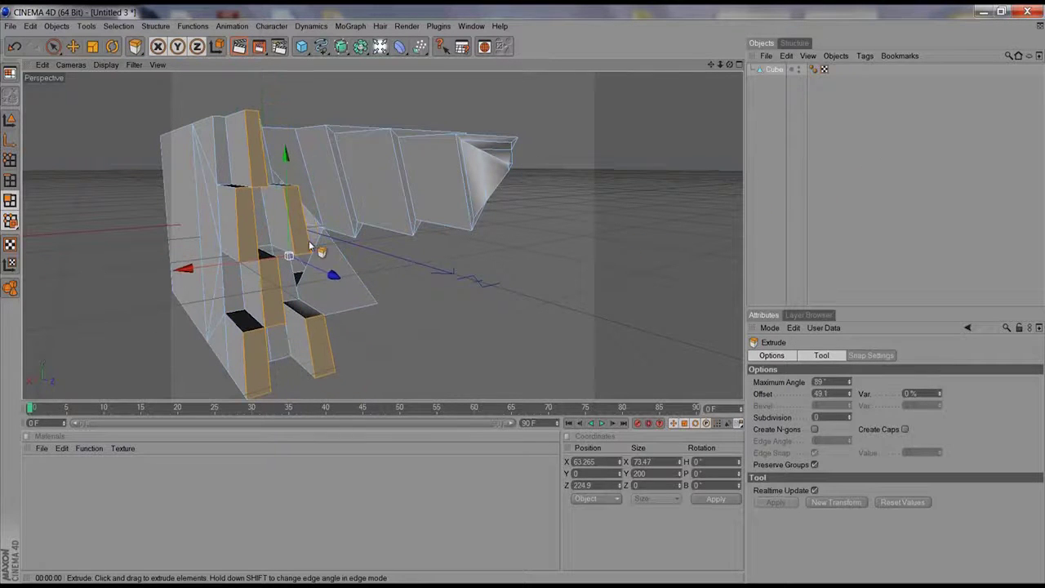
key(t)
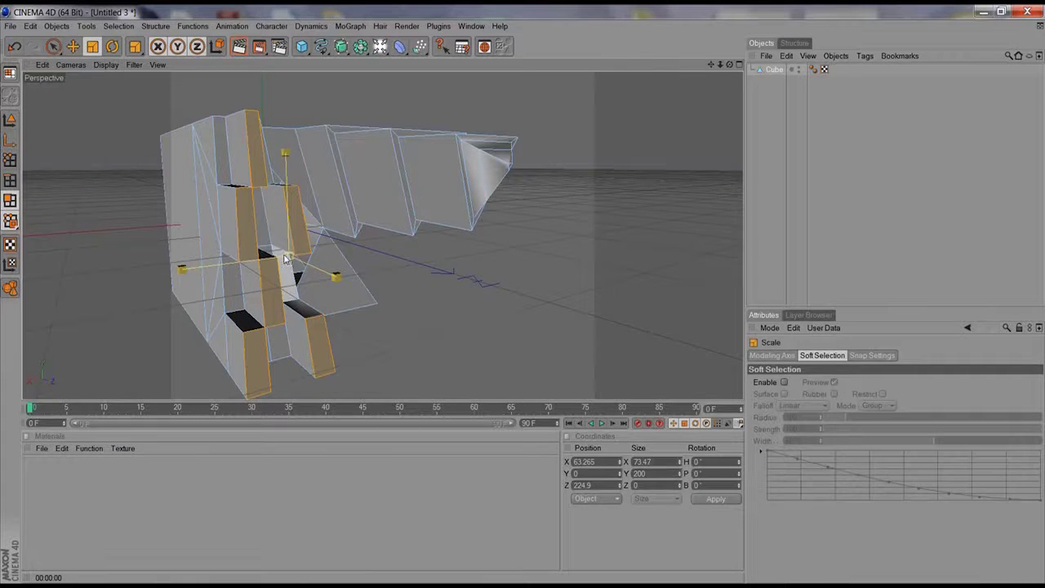
drag(288, 259, 33, 384)
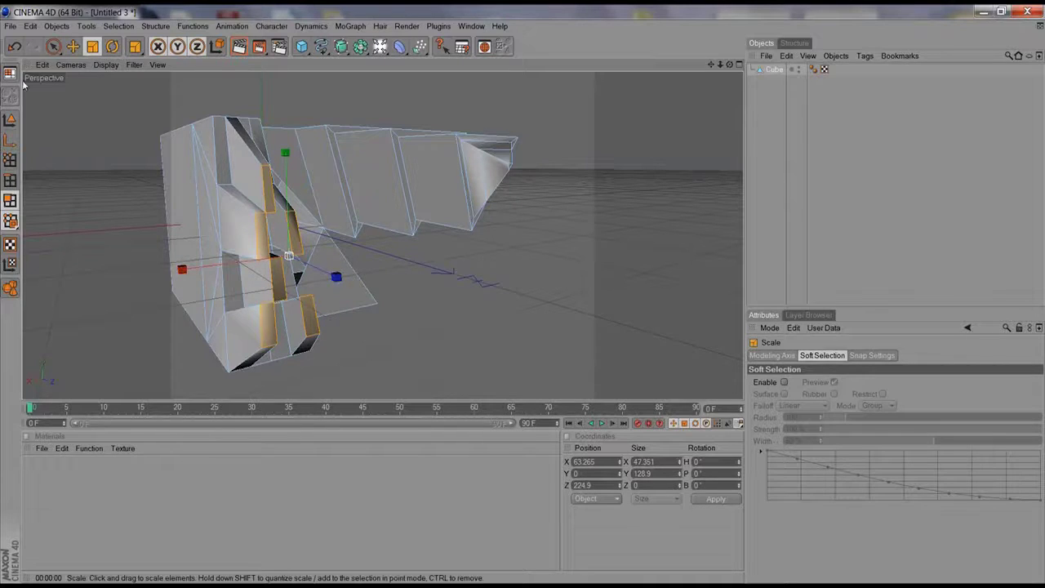
Select only the end face of the second-row block nearest the cube's outer edge and scale it down uniformly.
drag(54, 46, 113, 74)
click(262, 237)
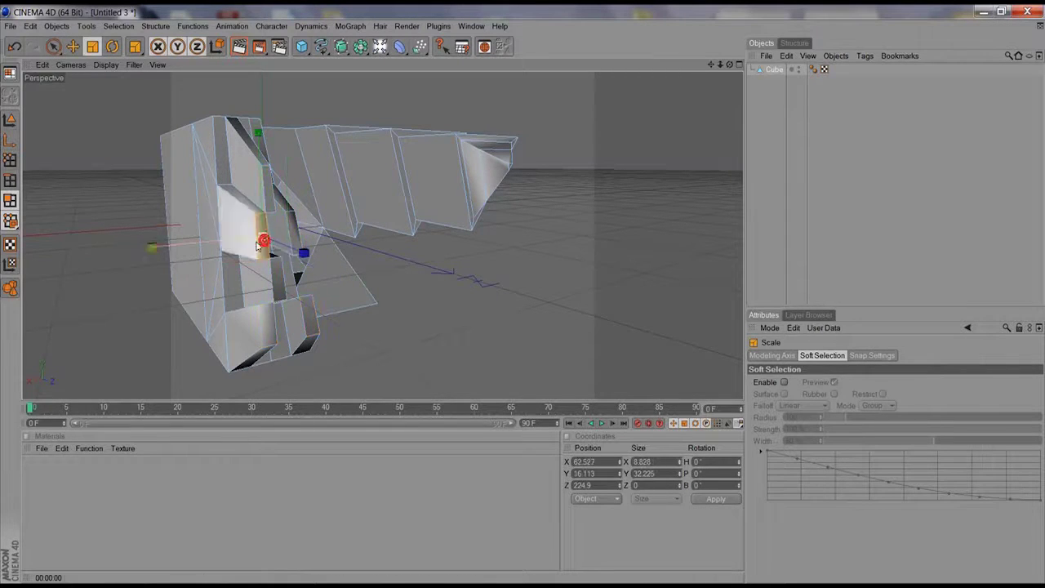
drag(263, 238, 157, 271)
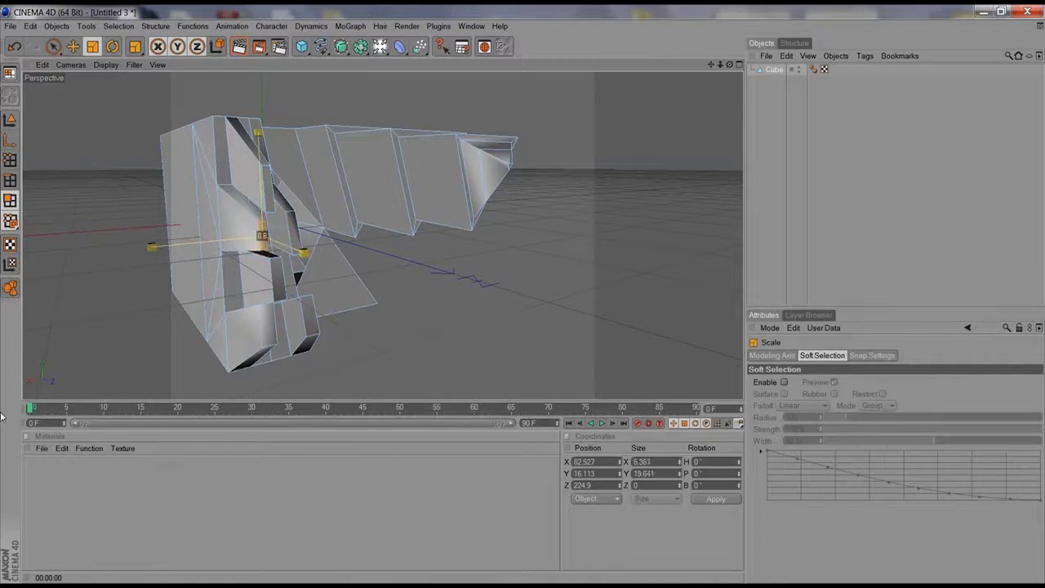
drag(1, 414, 1, 436)
Select the end face of the uppermost block and stretch it vertically to a height of about 53.6.
click(270, 196)
drag(268, 193, 269, 184)
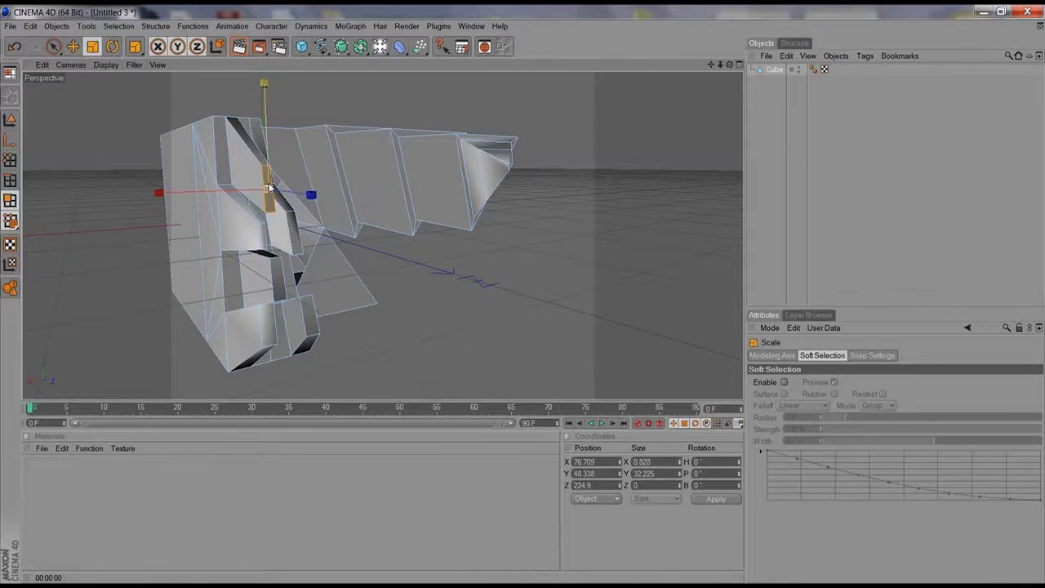
drag(22, 402, 86, 319)
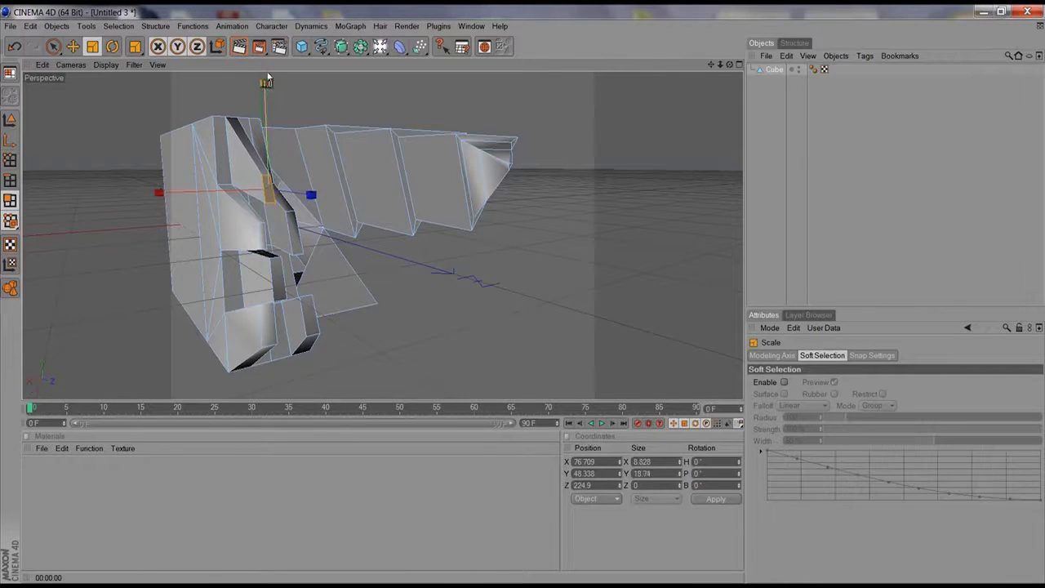
alt+middle_drag(299, 245, 258, 371)
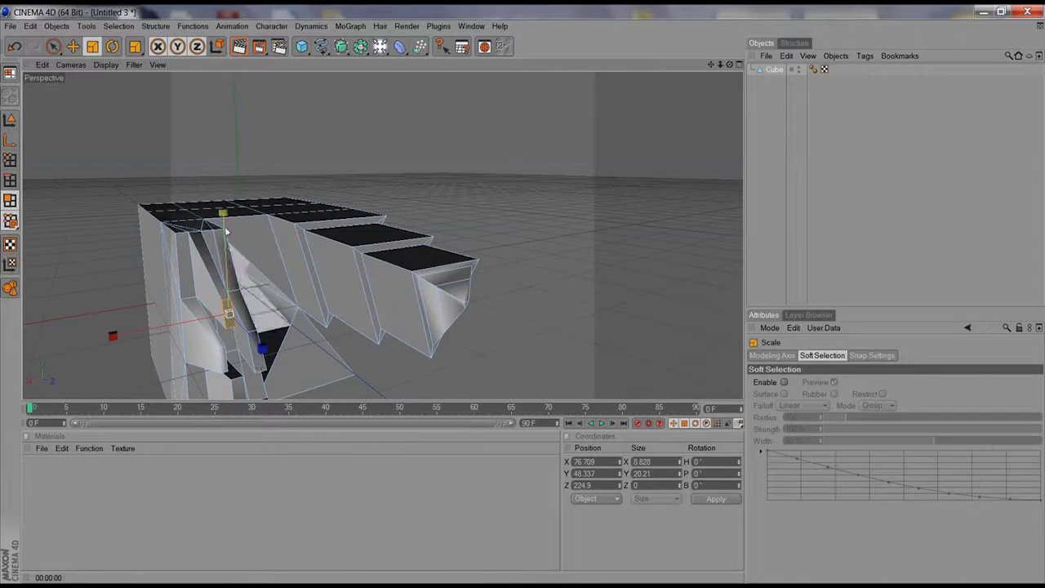
drag(224, 221, 244, 128)
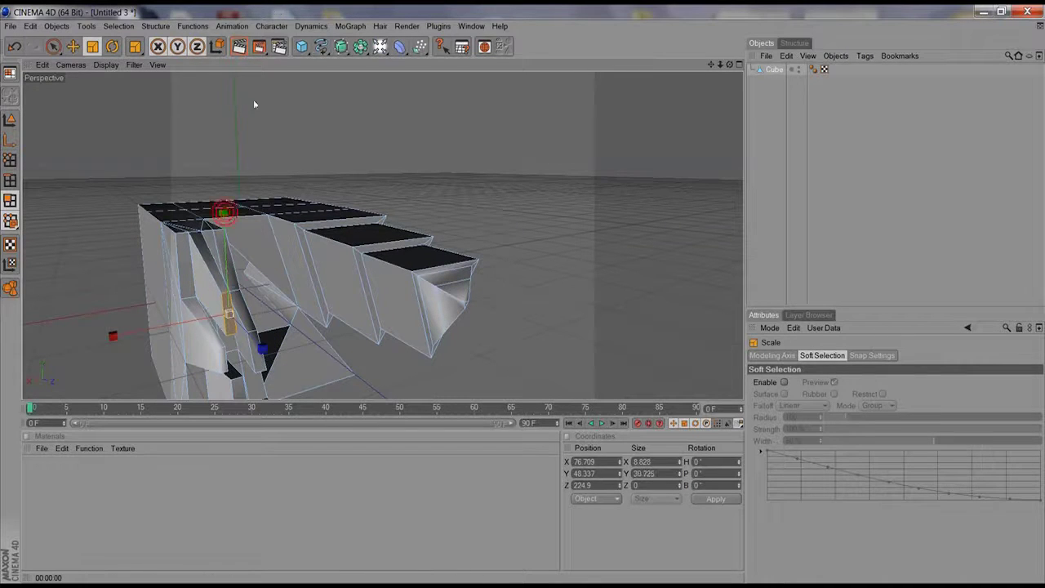
drag(225, 213, 875, 72)
Scale the end face of the bottom-row block at the outer edge to a height of about 12.5, and render the view.
alt+drag(304, 274, 298, 177)
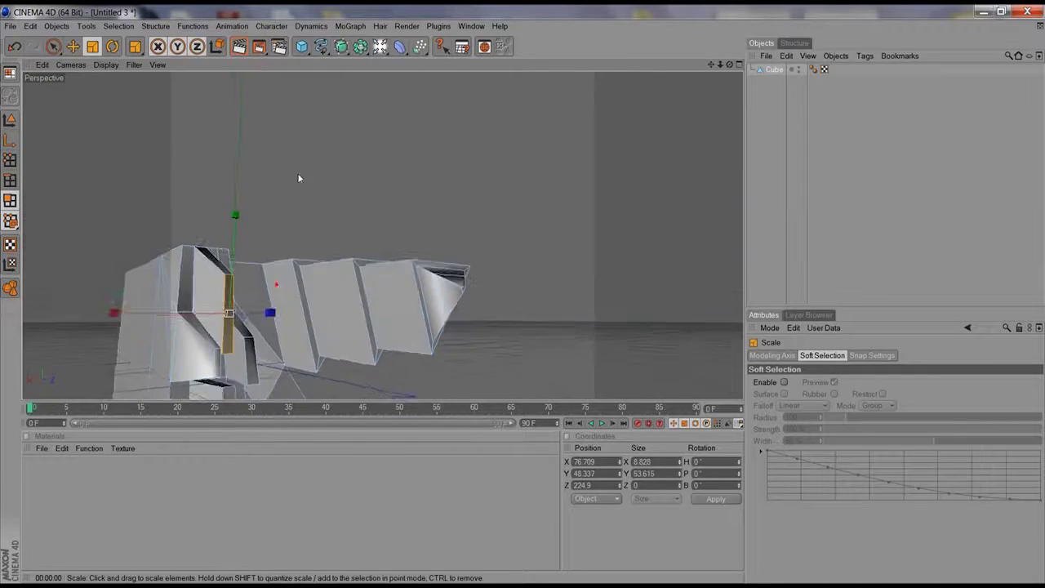
alt+middle_drag(320, 289, 342, 162)
click(247, 325)
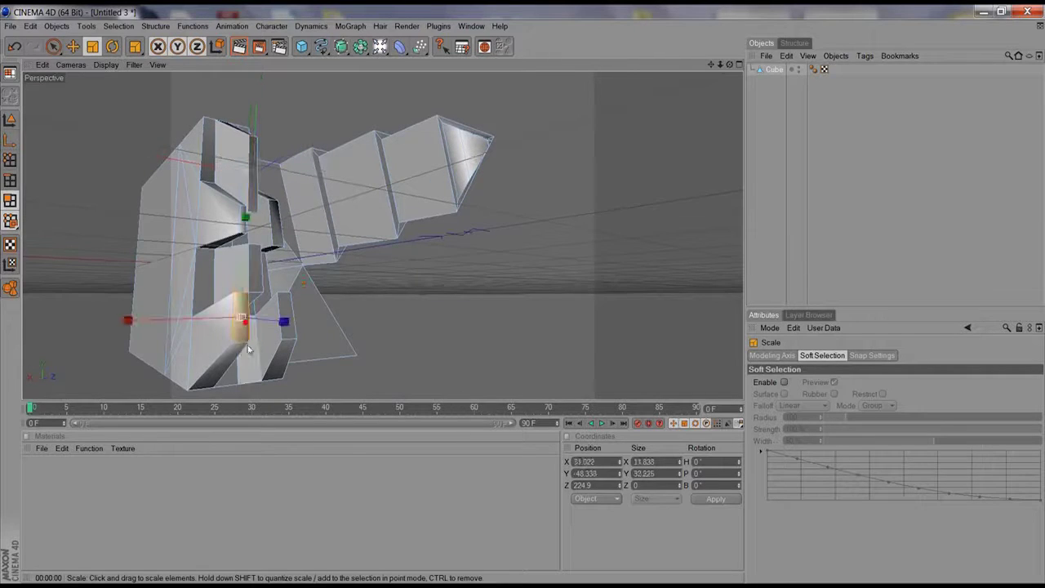
drag(246, 218, 315, 128)
click(238, 47)
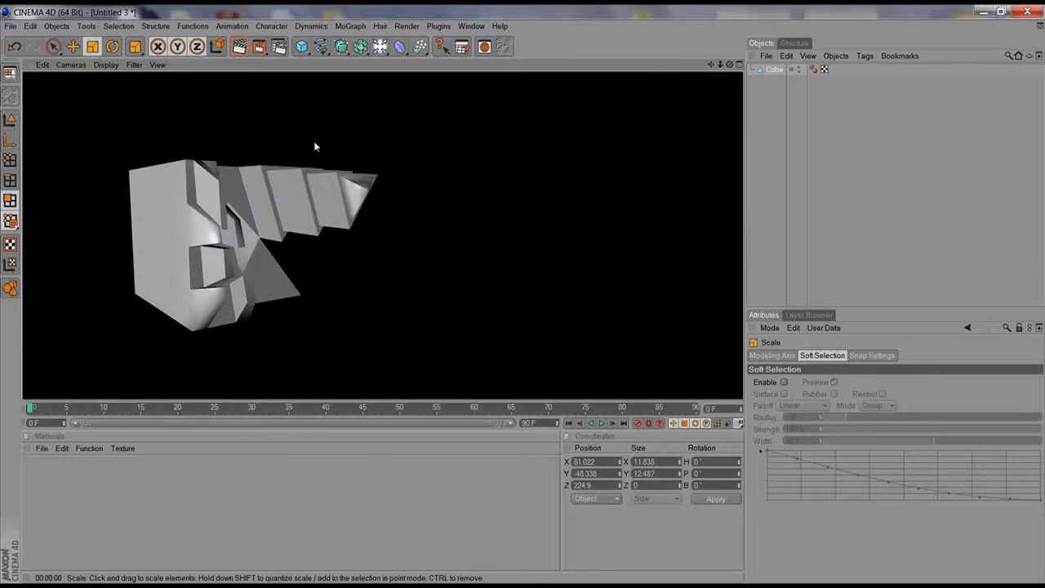
alt+drag(562, 245, 424, 233)
click(159, 26)
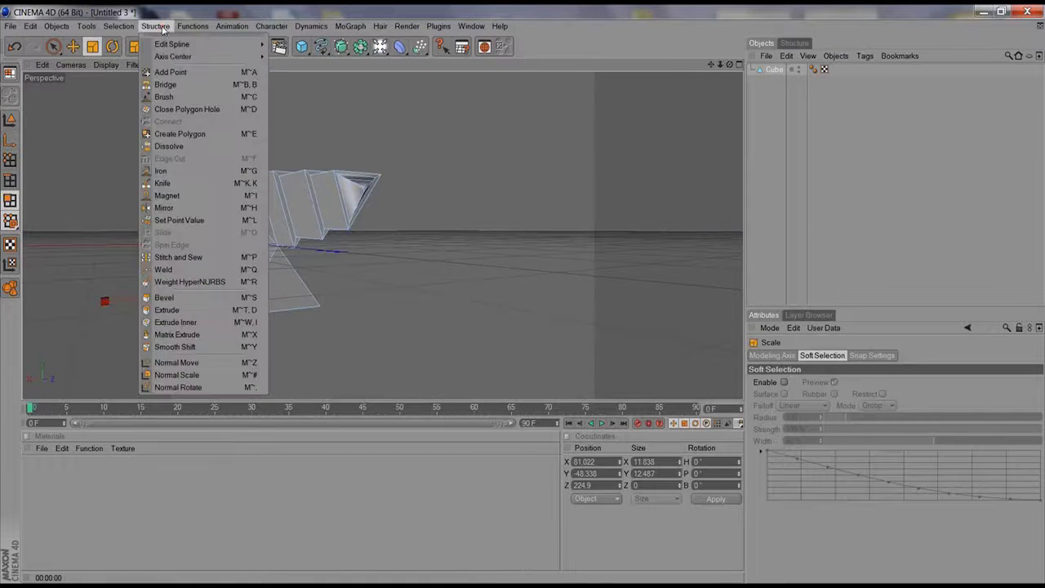
mouse_move(195, 30)
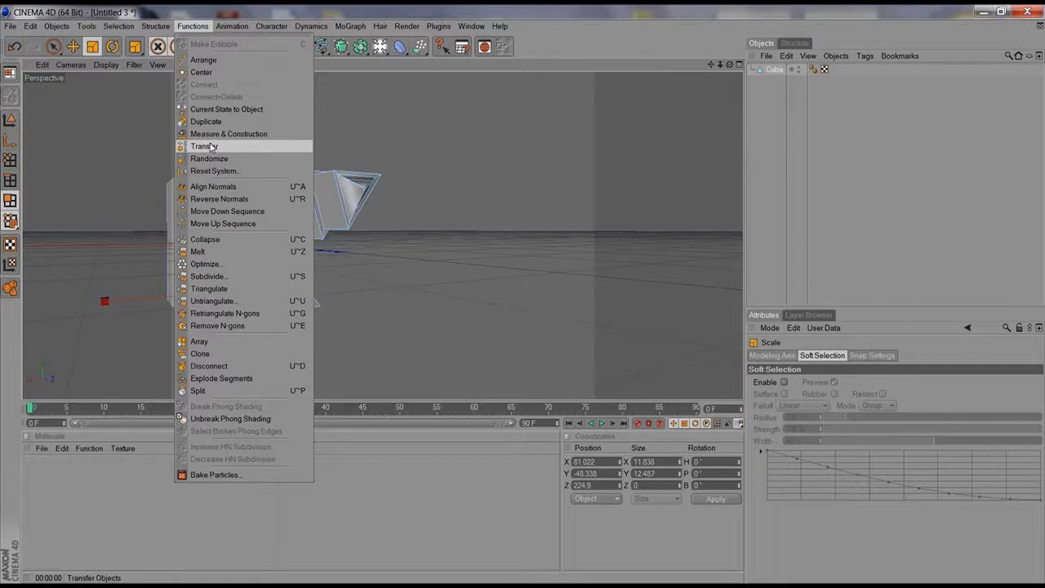
click(207, 276)
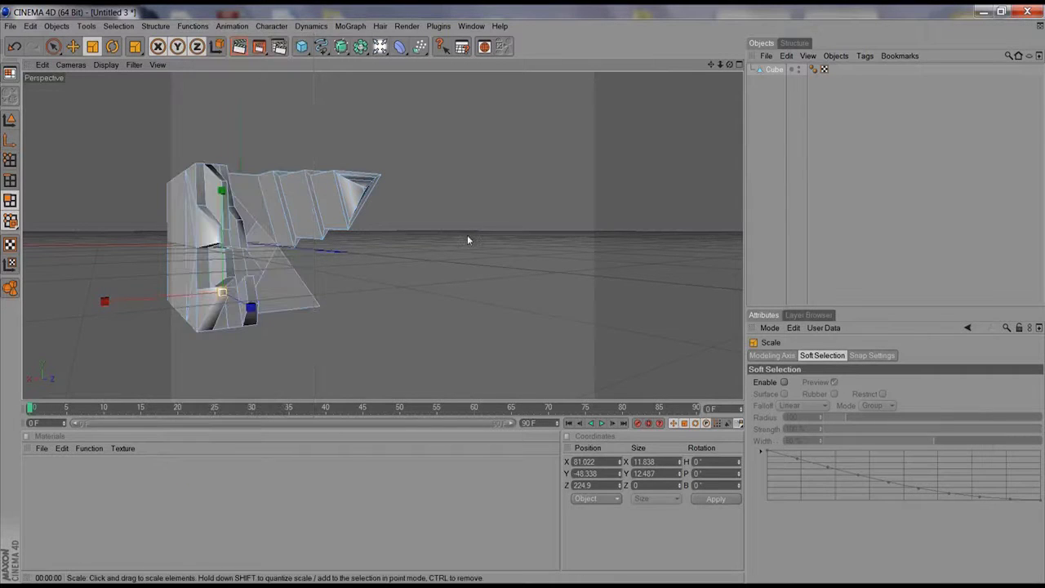
Select the large triangular polygon below the stepped arm and subdivide it with a Subdivision value of 2.
click(53, 46)
click(290, 289)
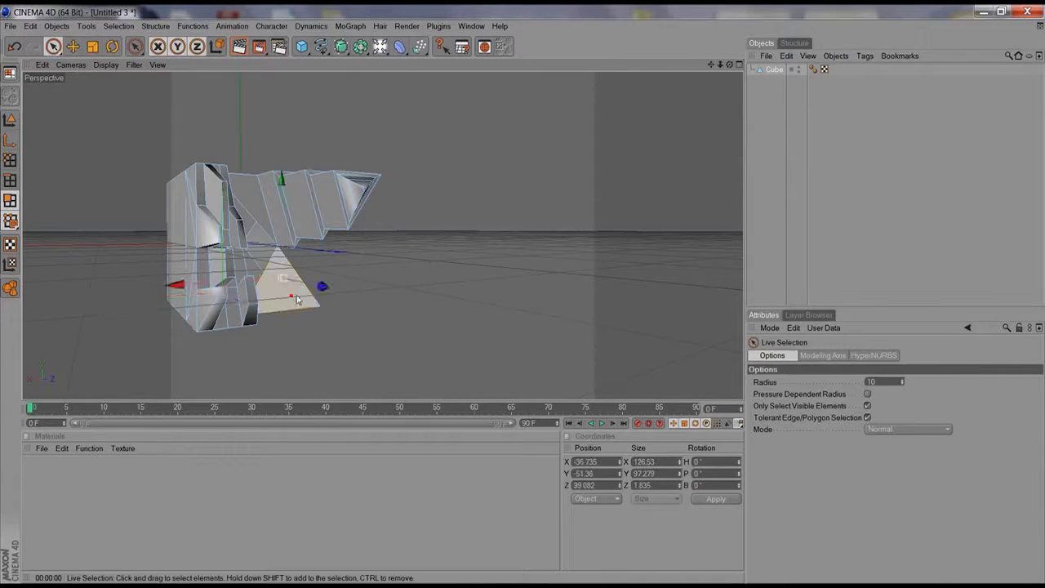
click(193, 25)
click(247, 289)
click(310, 282)
click(157, 25)
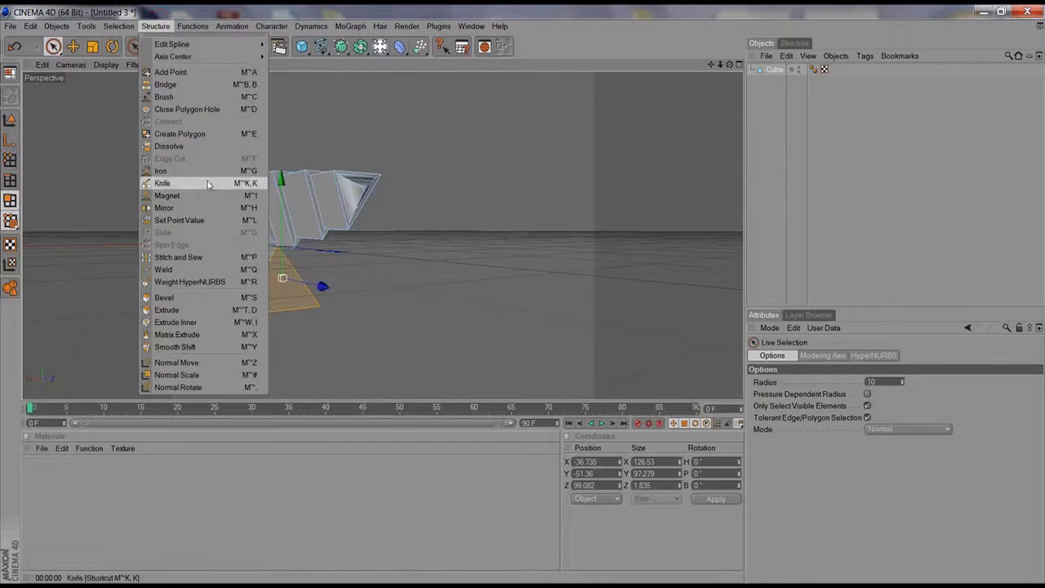
click(192, 26)
click(229, 276)
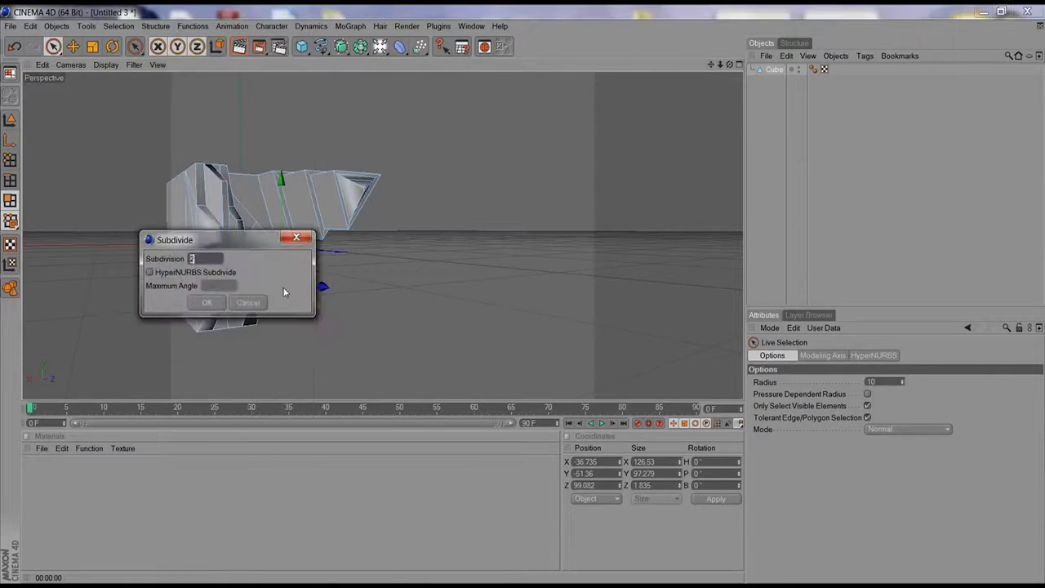
click(205, 299)
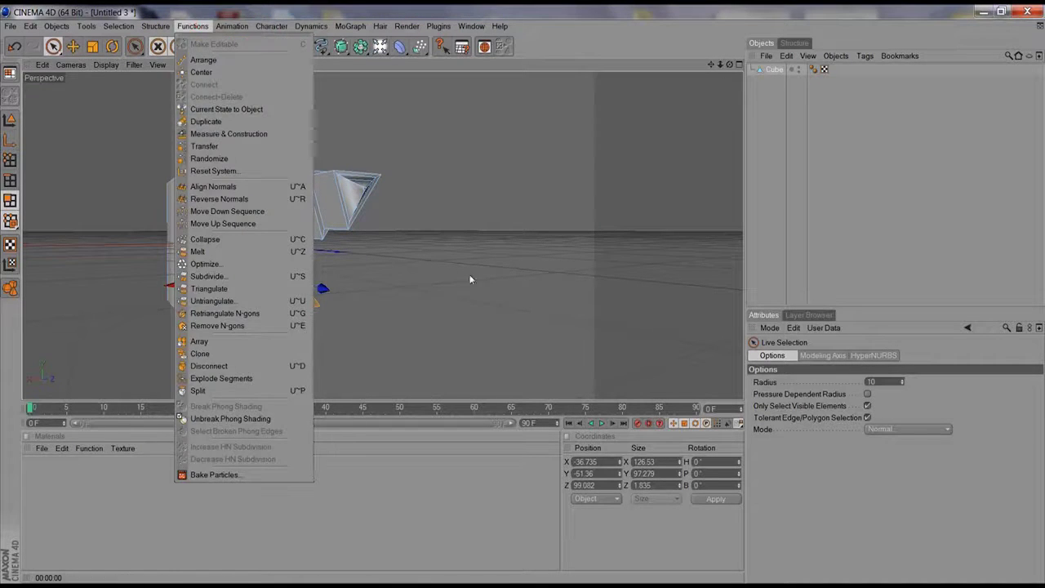
click(214, 122)
alt+drag(290, 238, 387, 277)
alt+right_drag(411, 260, 126, 393)
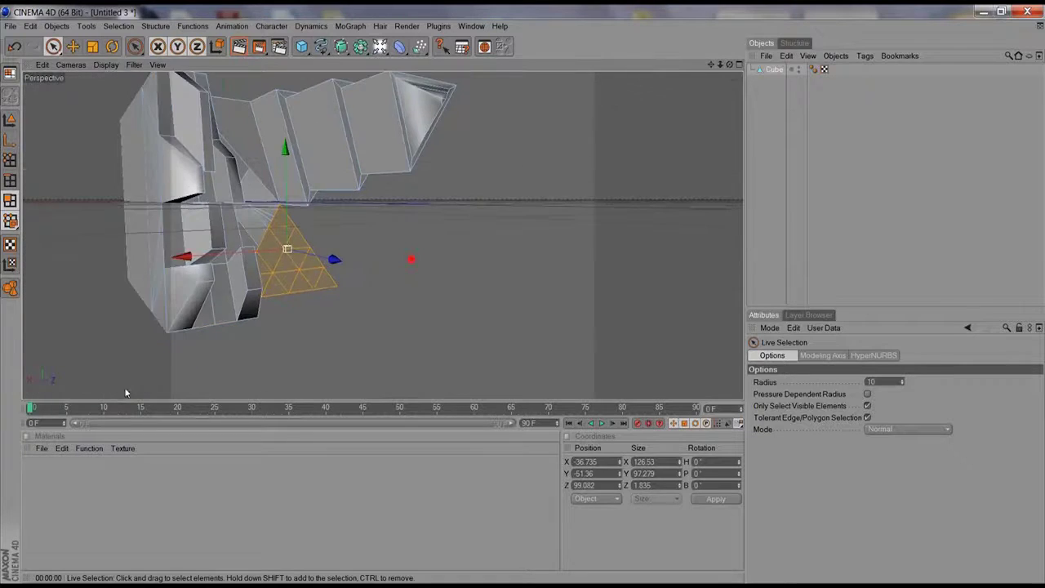
alt+right_drag(352, 290, 318, 286)
mouse_move(357, 234)
alt+mouse_down()
mouse_move(331, 249)
mouse_move(363, 221)
alt+mouse_up()
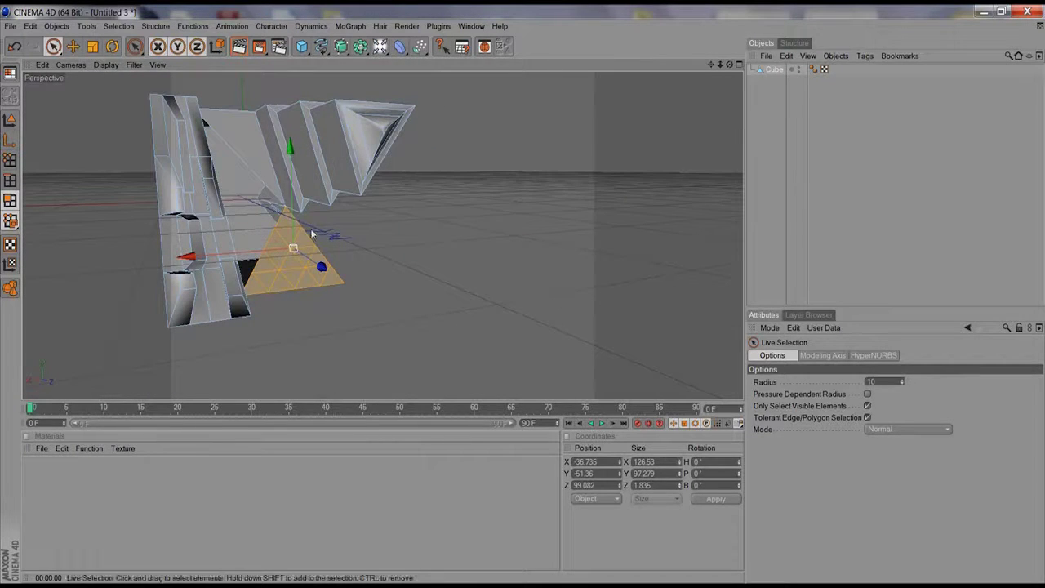
click(155, 26)
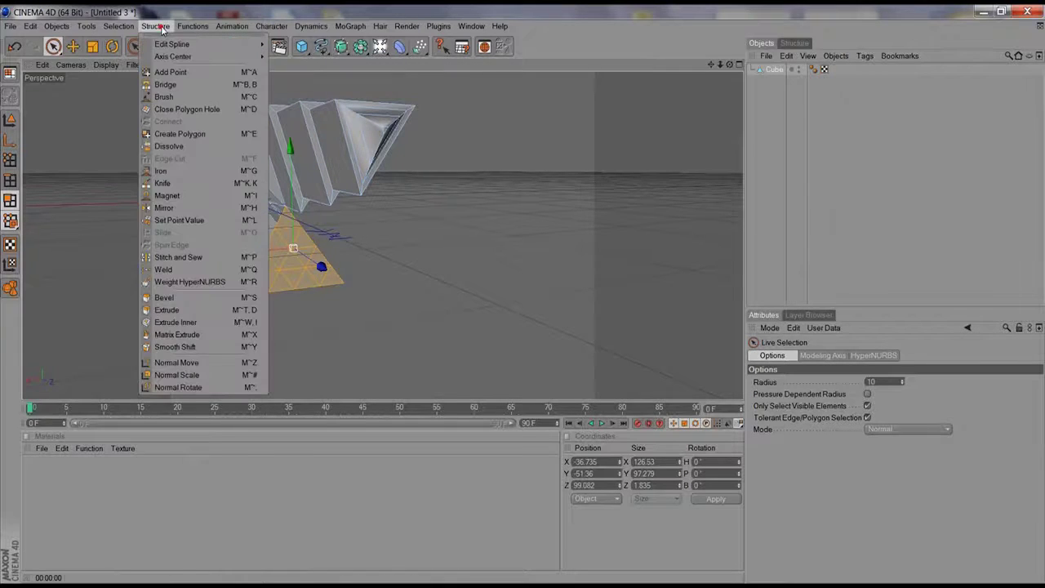
mouse_move(194, 25)
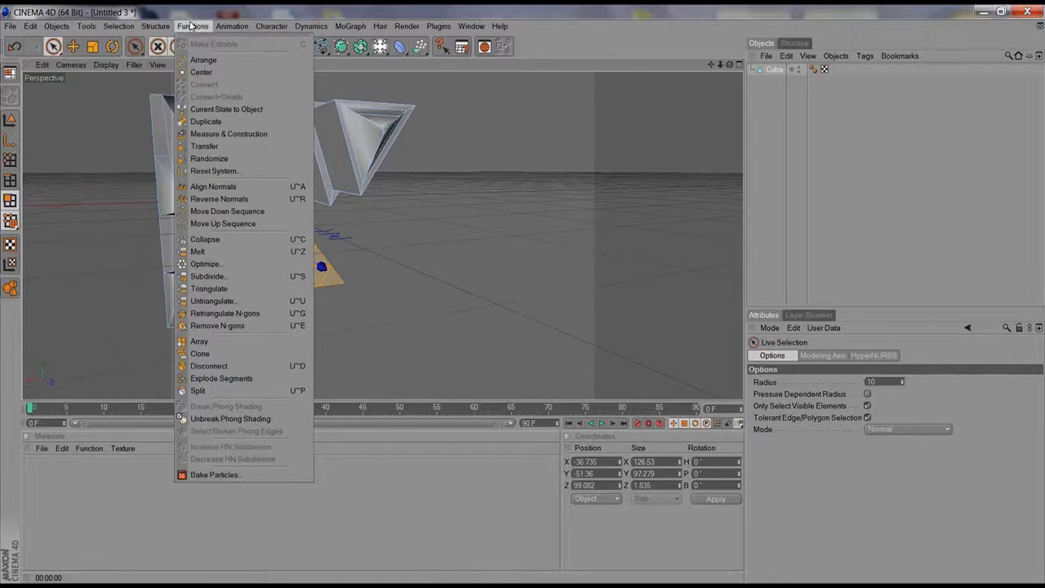
click(106, 142)
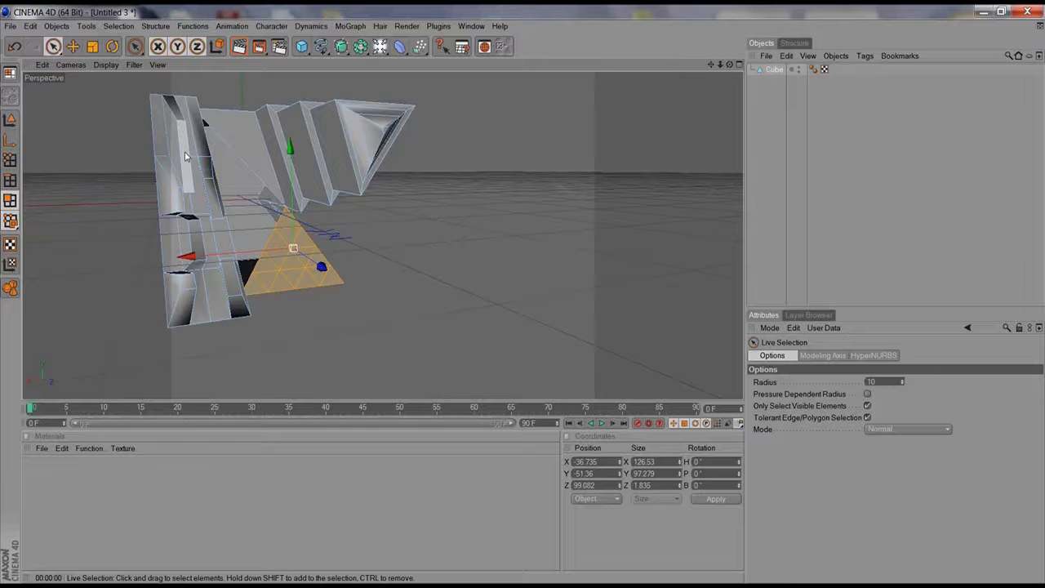
Delete the edited cube object from the scene.
click(772, 70)
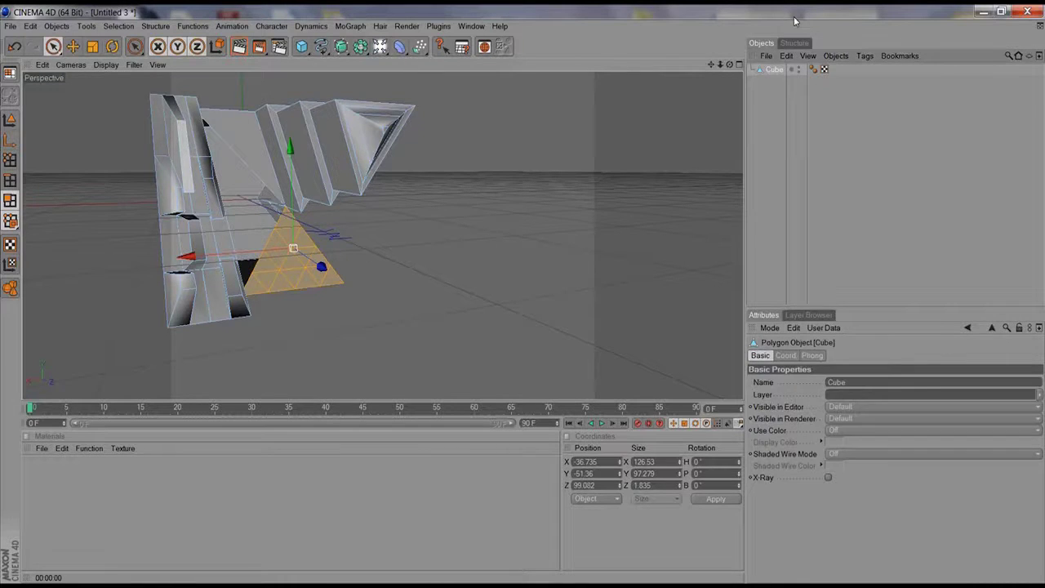
key(Delete)
alt+drag(249, 168, 343, 162)
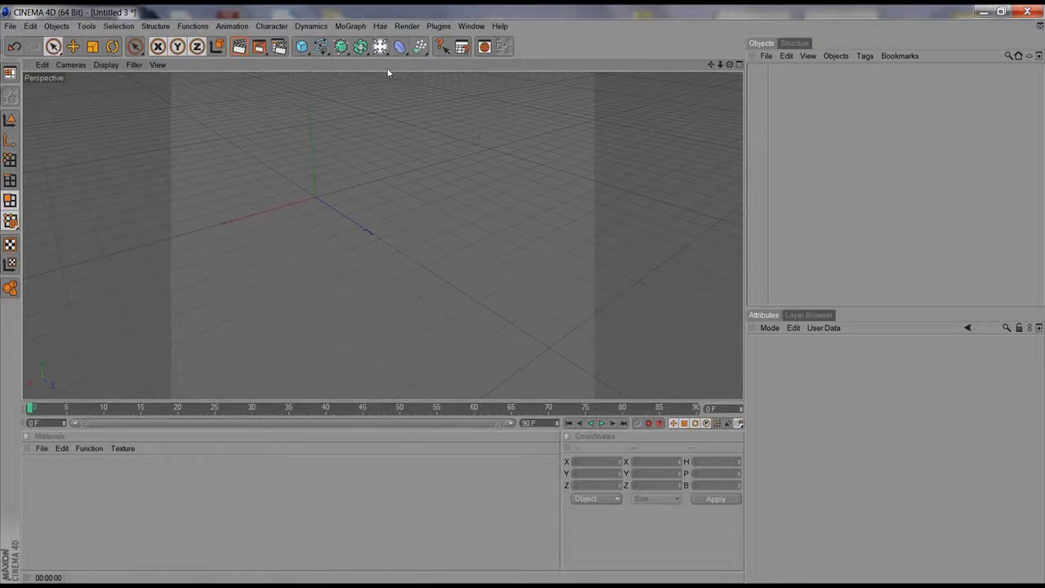
Draw a curving Freehand spline across the middle of the scene and undo it.
mouse_move(321, 49)
mouse_down()
mouse_move(343, 79)
mouse_move(355, 183)
mouse_move(531, 103)
mouse_move(495, 79)
mouse_move(502, 147)
mouse_move(424, 131)
mouse_move(422, 79)
mouse_move(357, 80)
mouse_move(421, 98)
mouse_move(408, 78)
mouse_move(495, 86)
mouse_move(495, 57)
mouse_move(422, 59)
mouse_move(465, 78)
mouse_up()
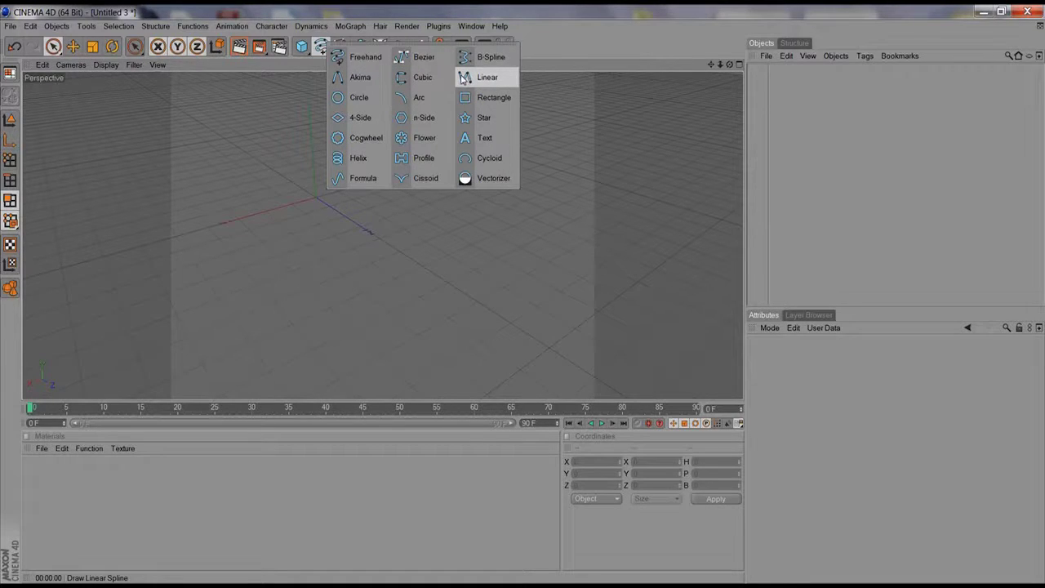
drag(464, 78, 463, 78)
drag(463, 79, 455, 97)
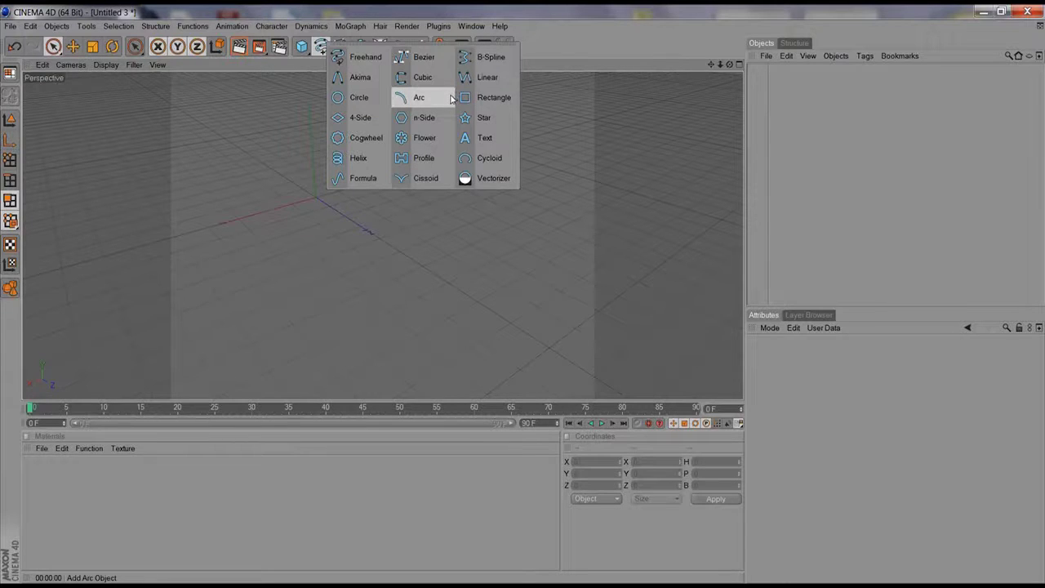
drag(452, 98, 363, 57)
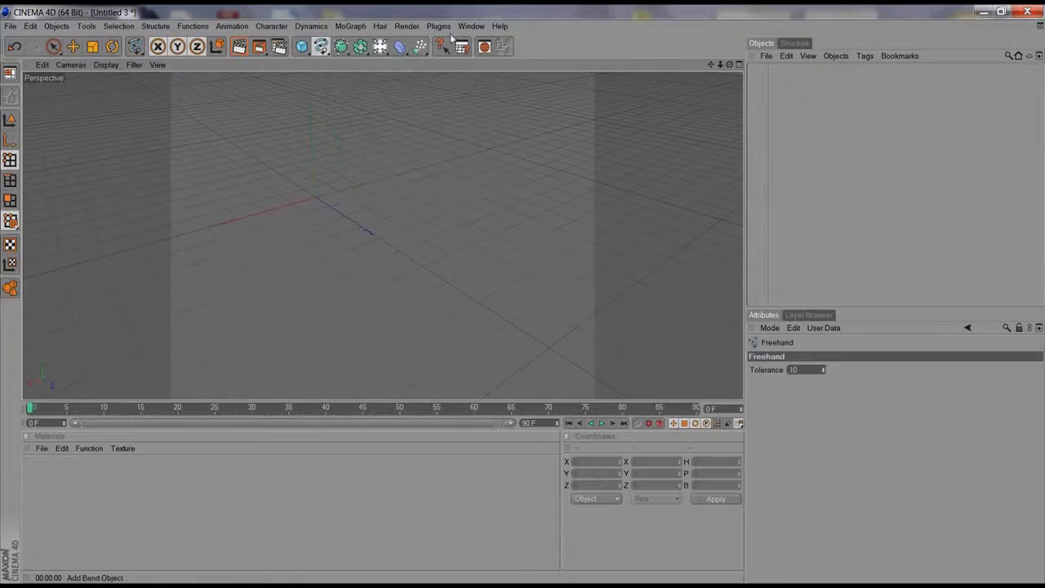
mouse_move(289, 247)
mouse_down()
mouse_move(381, 252)
mouse_move(303, 237)
mouse_move(517, 327)
mouse_up()
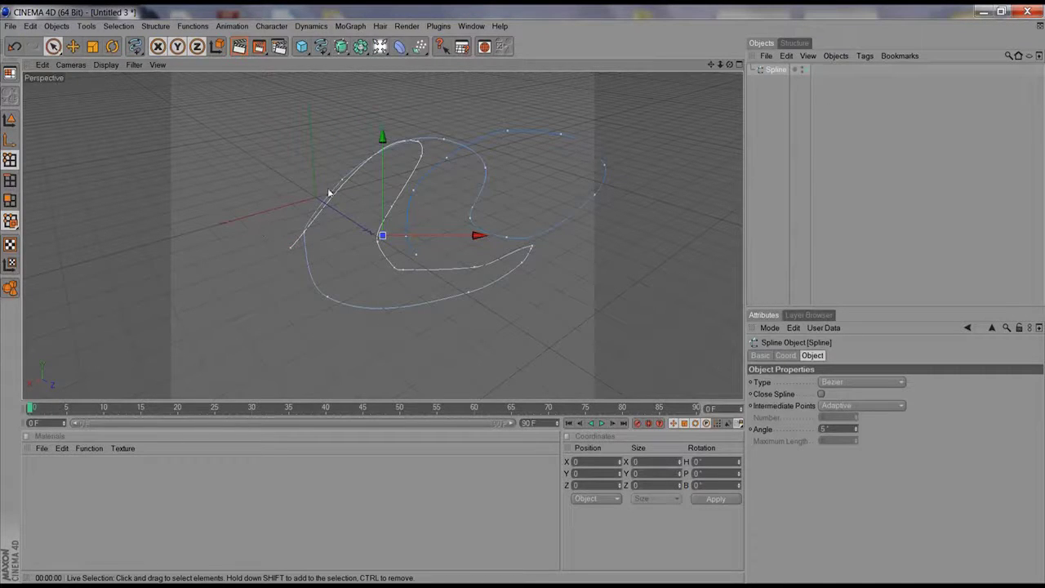
key(ctrl+z)
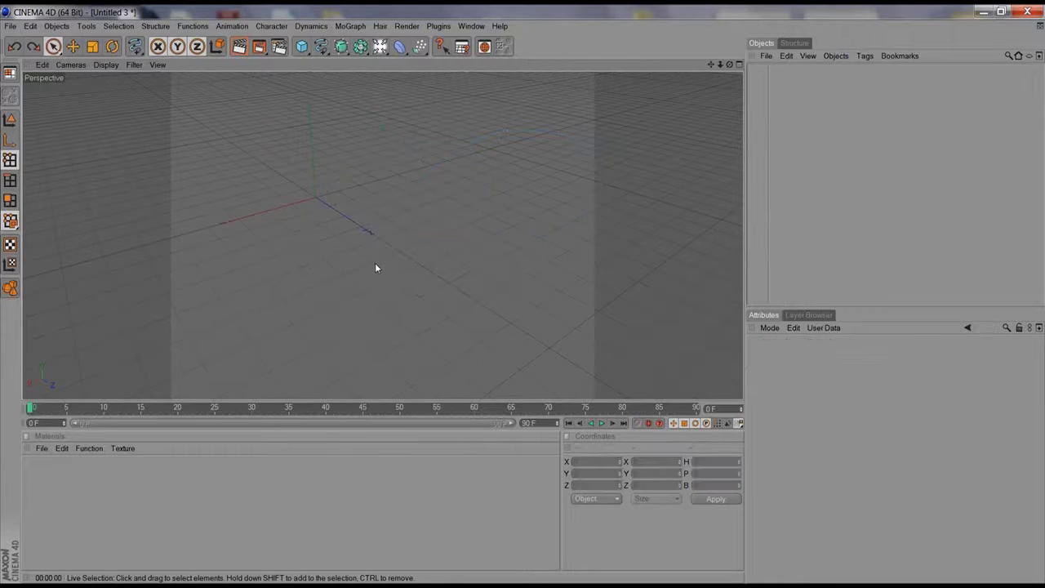
Draw an open, winding Bezier spline with six points across the ground plane, pulling out tangent handles on some of them.
drag(320, 46, 404, 59)
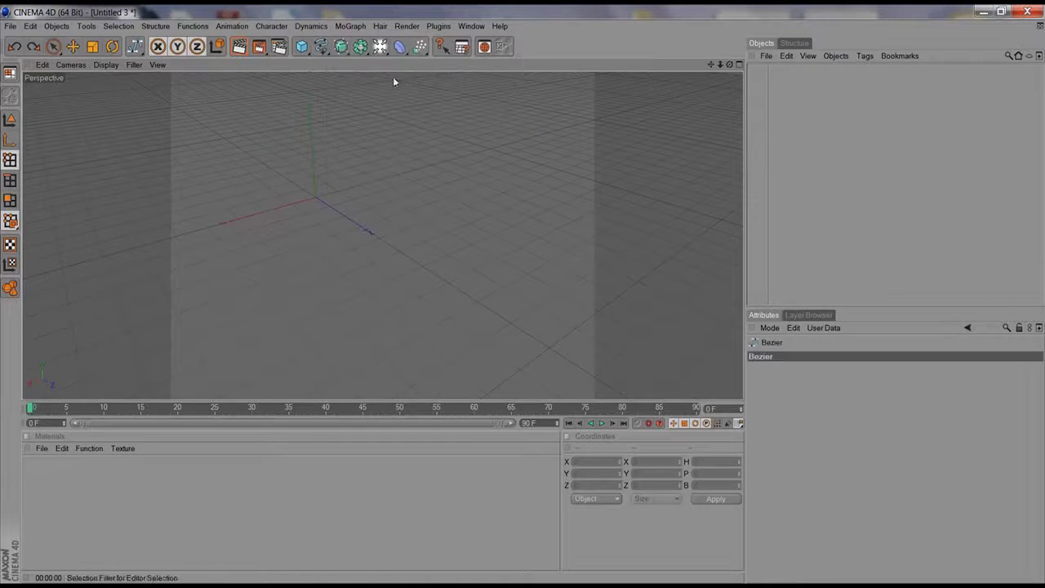
click(245, 214)
drag(306, 175, 344, 168)
drag(407, 176, 424, 150)
click(447, 99)
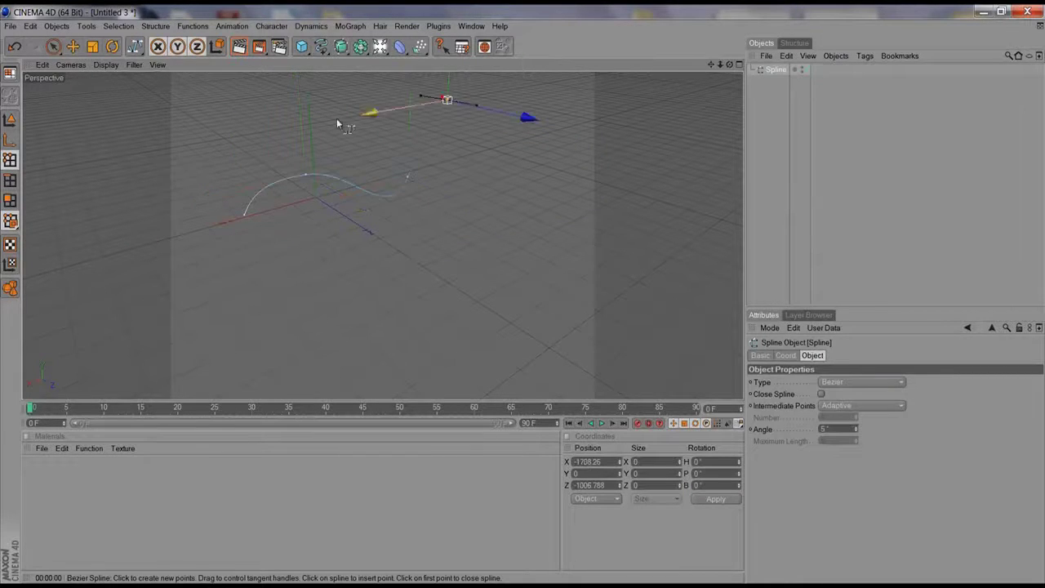
click(320, 121)
drag(191, 137, 168, 124)
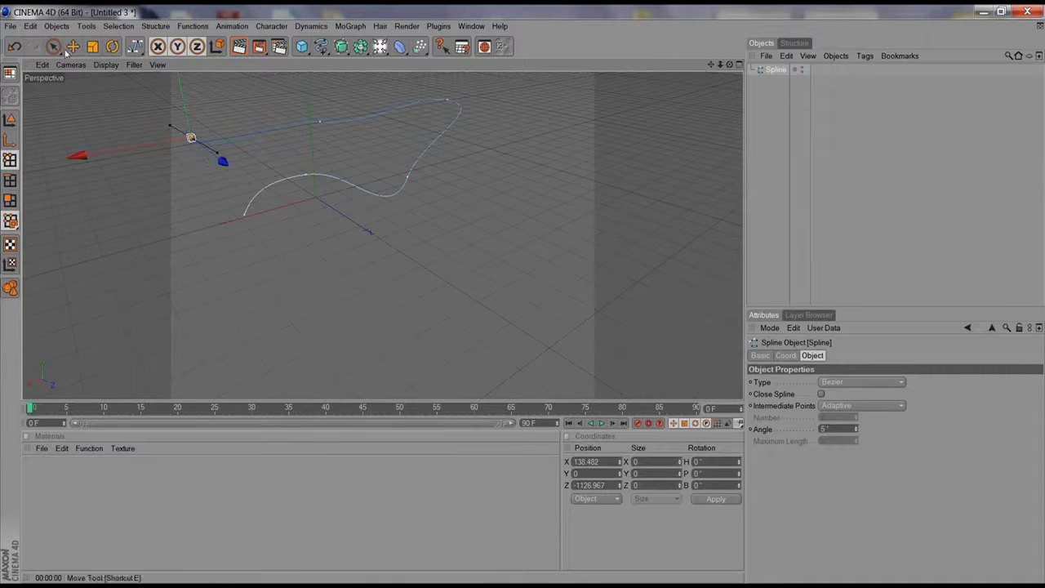
Move the Bezier spline's last point to about X 68.9, Z -1121, turn its tangent, and delete the spline.
click(53, 46)
drag(222, 160, 204, 146)
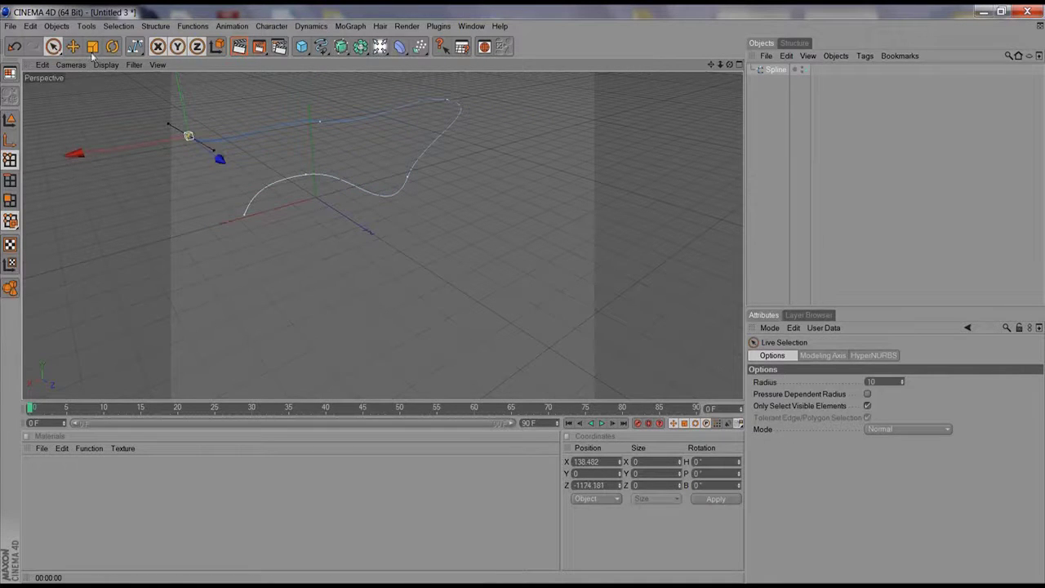
key(e)
click(170, 122)
drag(210, 97, 187, 123)
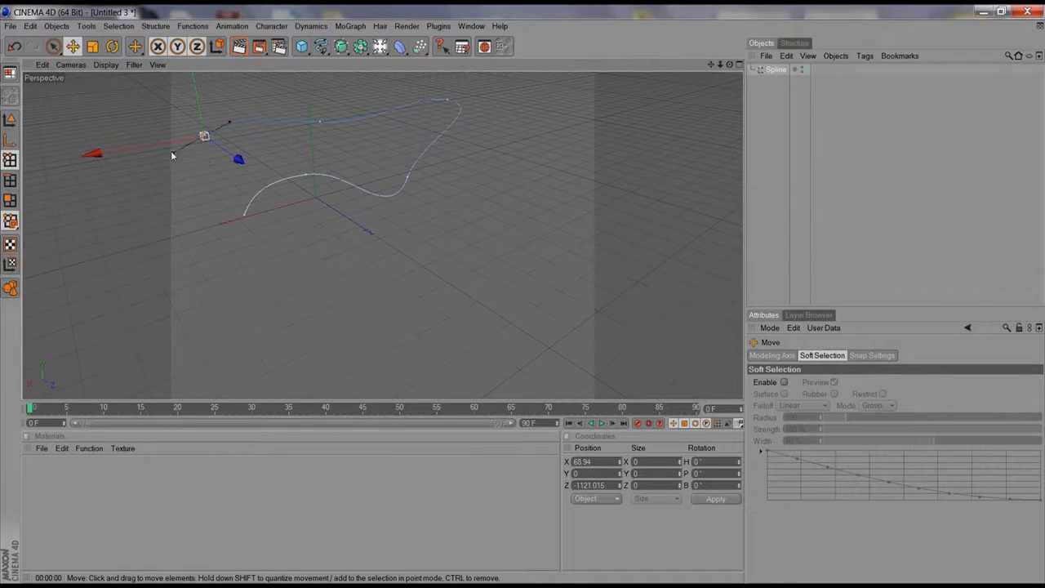
click(769, 71)
key(Delete)
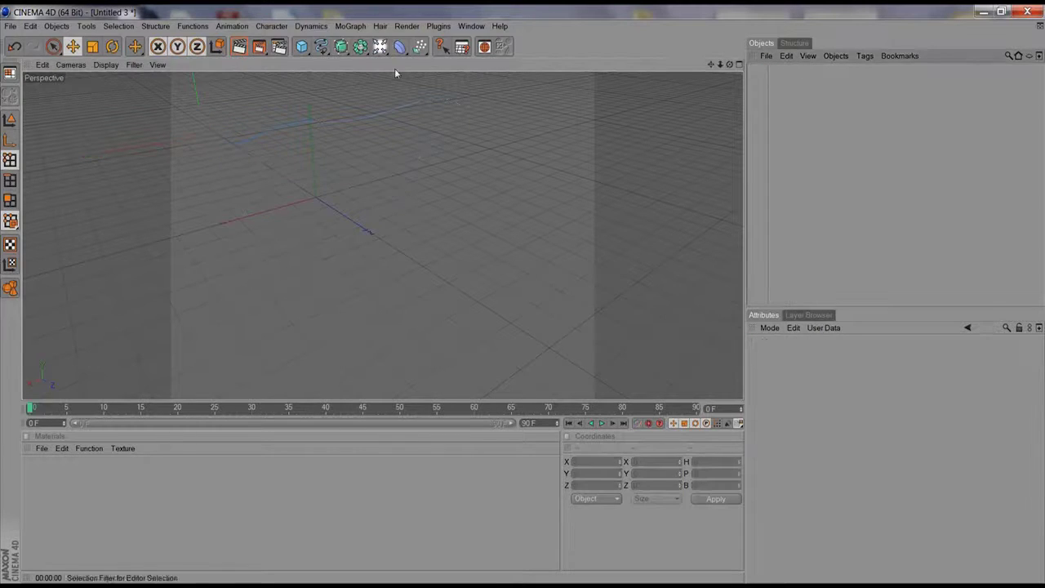
Draw an open, looping B-Spline with many points across the ground plane, letting the curve cross itself.
click(324, 53)
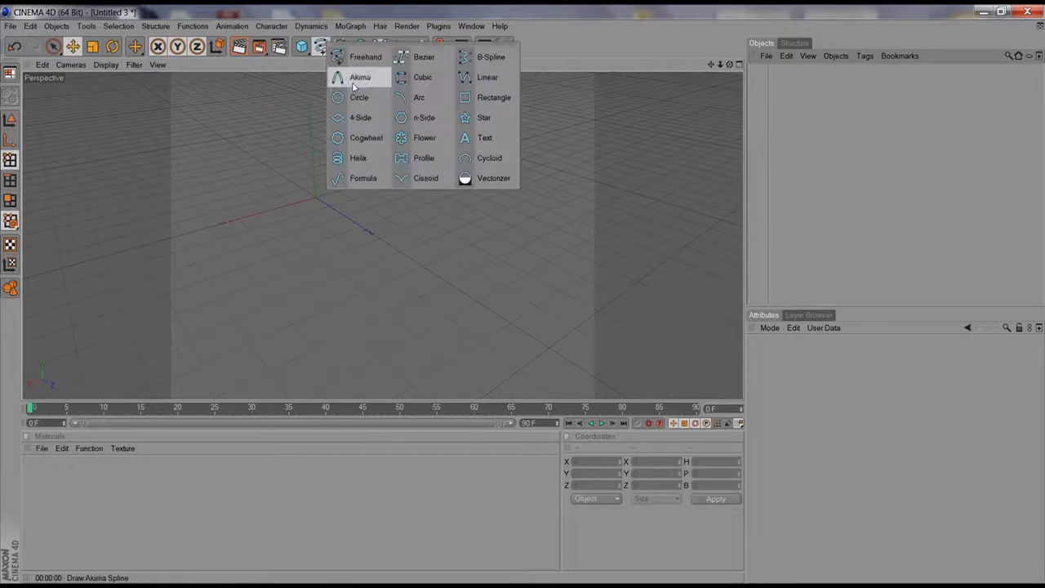
click(489, 57)
click(238, 246)
click(284, 179)
click(434, 237)
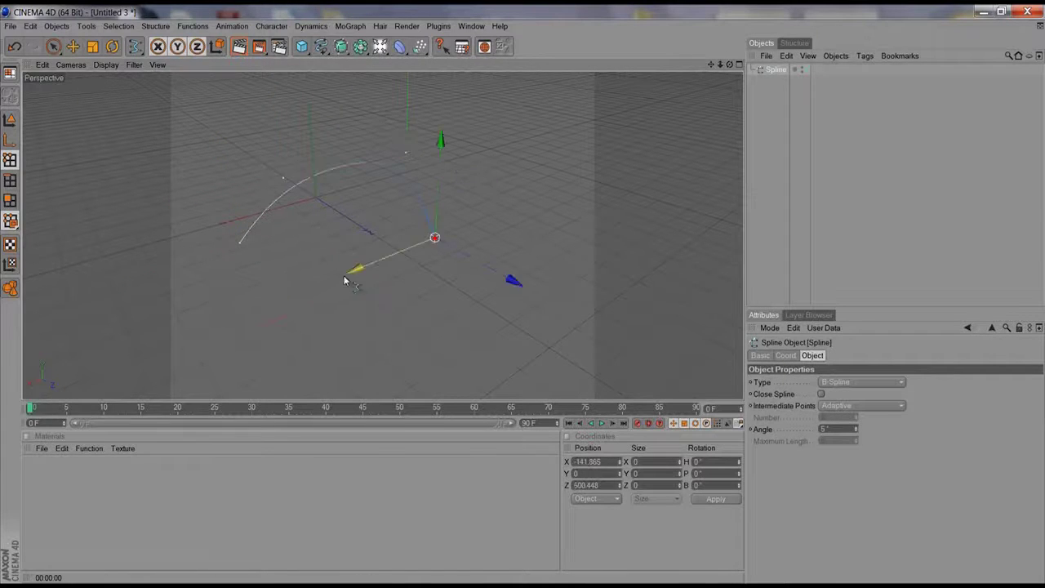
click(341, 291)
click(471, 297)
click(549, 213)
click(470, 92)
click(338, 106)
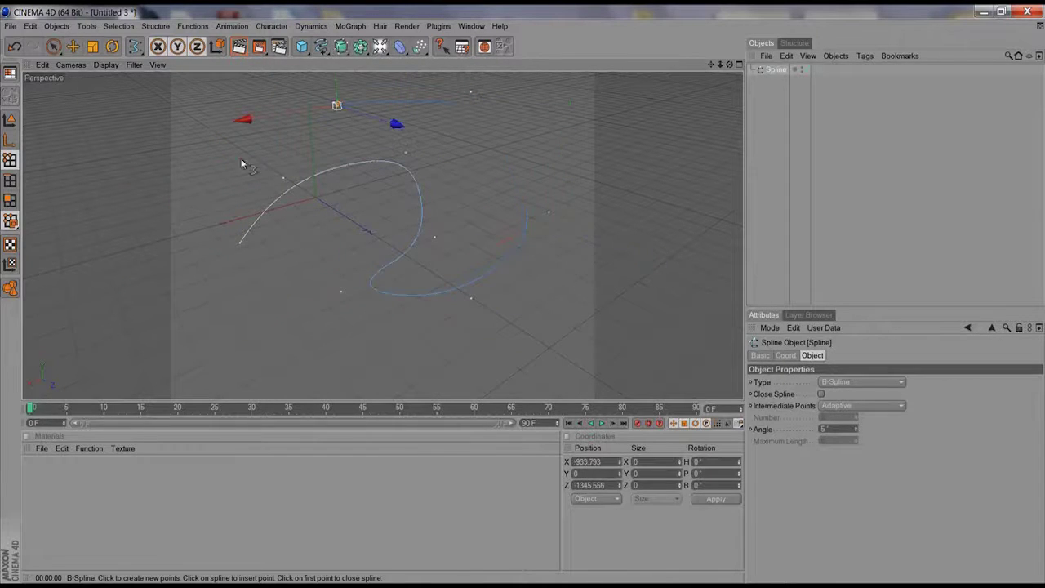
click(240, 156)
click(189, 237)
click(246, 293)
click(325, 301)
click(522, 156)
click(582, 186)
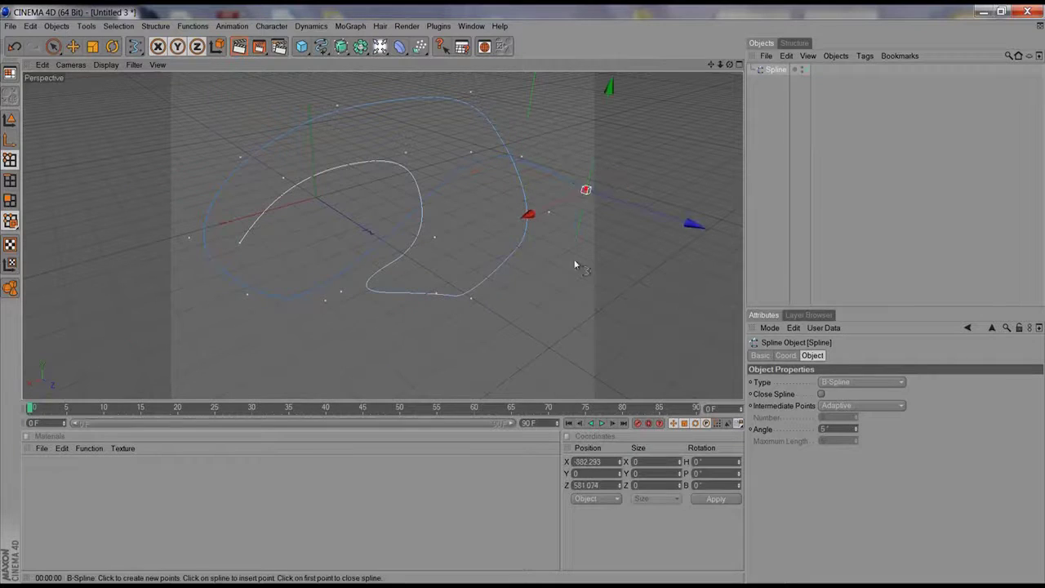
click(567, 273)
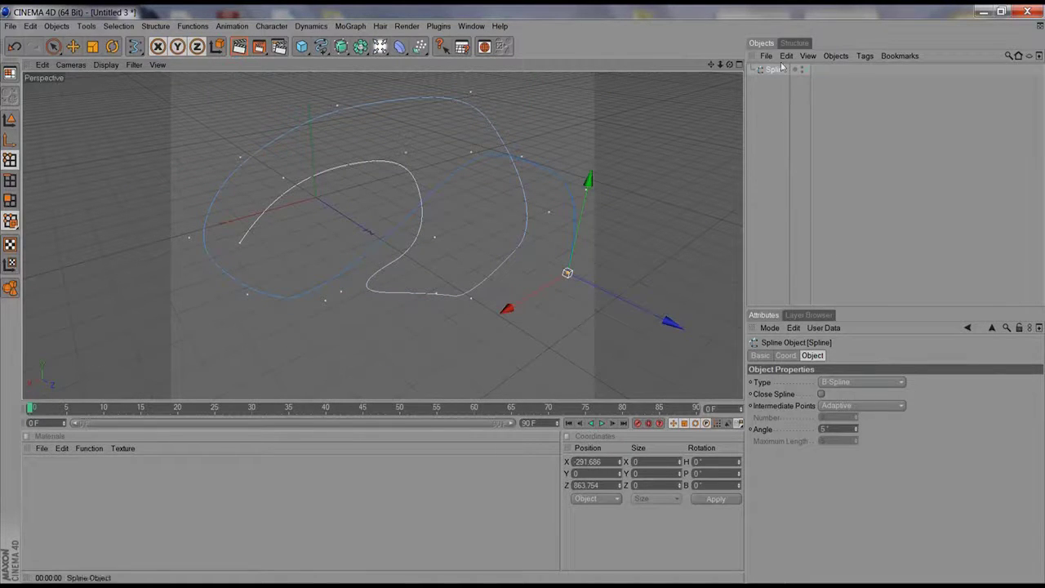
Change the spline's type to Bezier and select the curve point on the outer loop at about X 50.6, Z -636.6.
click(849, 383)
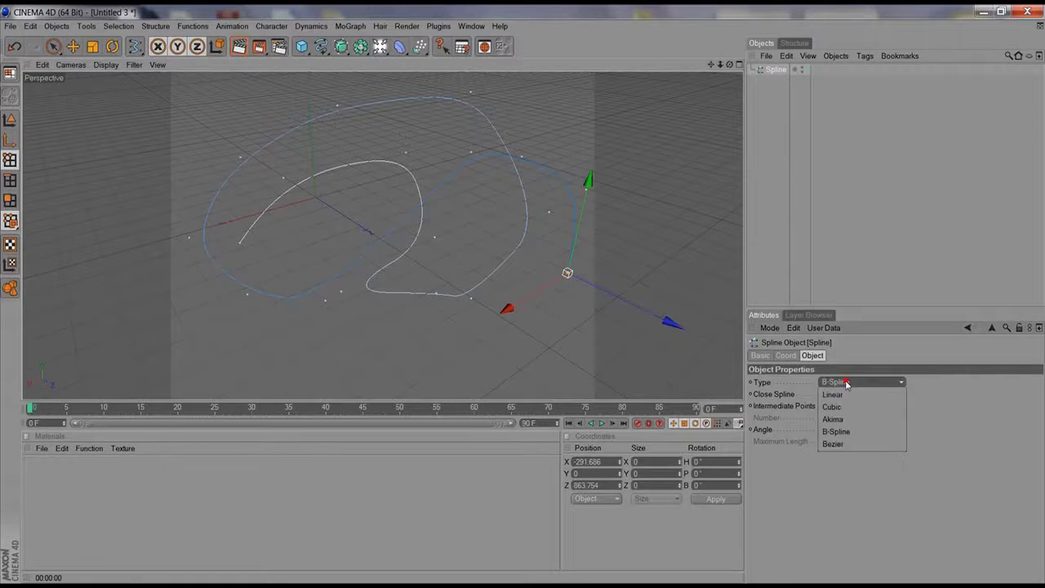
click(847, 445)
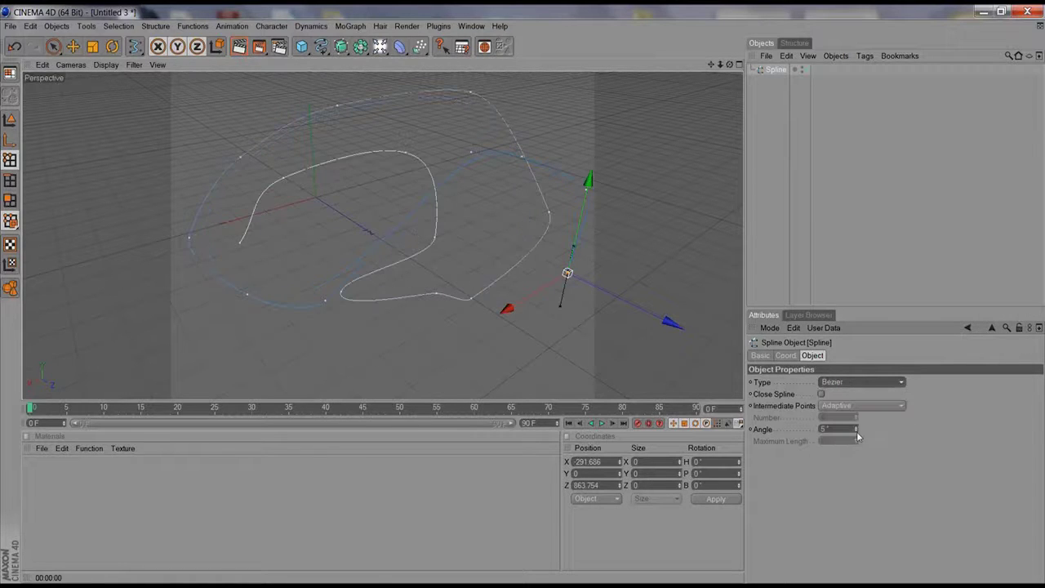
click(53, 47)
click(239, 158)
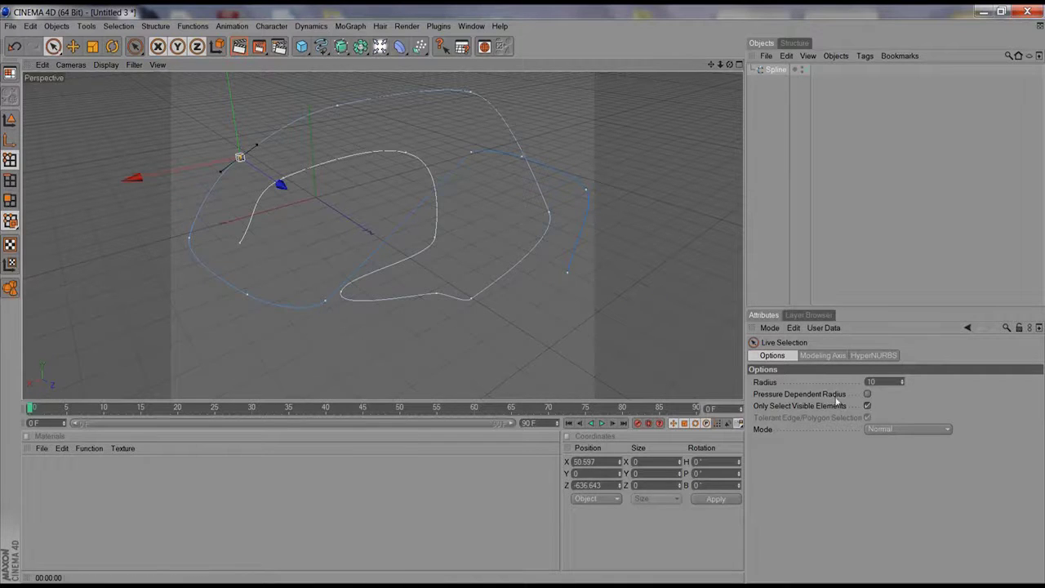
Show the spline's object properties again and open its interpolation type choices.
click(784, 70)
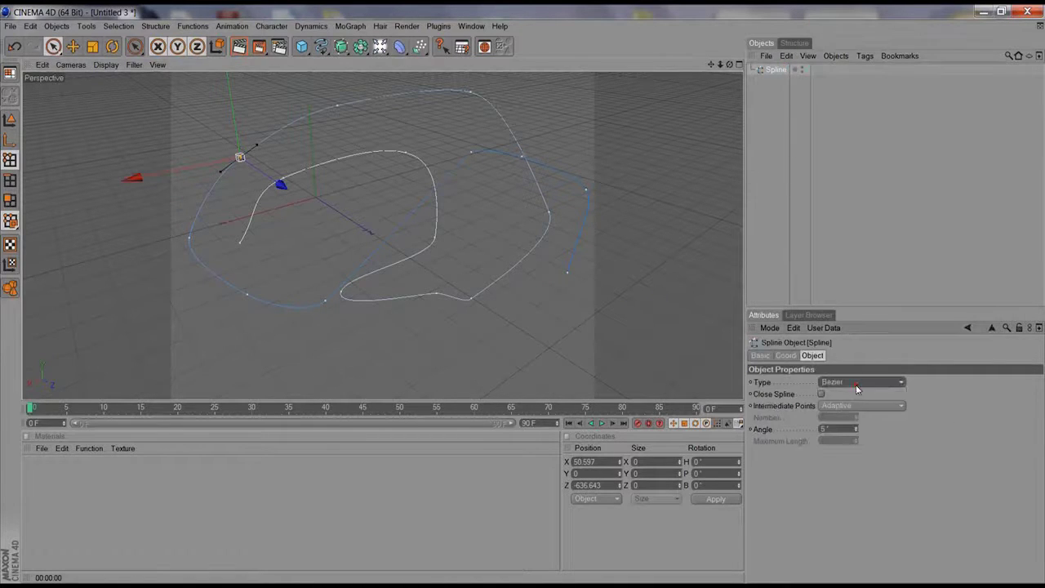
click(858, 381)
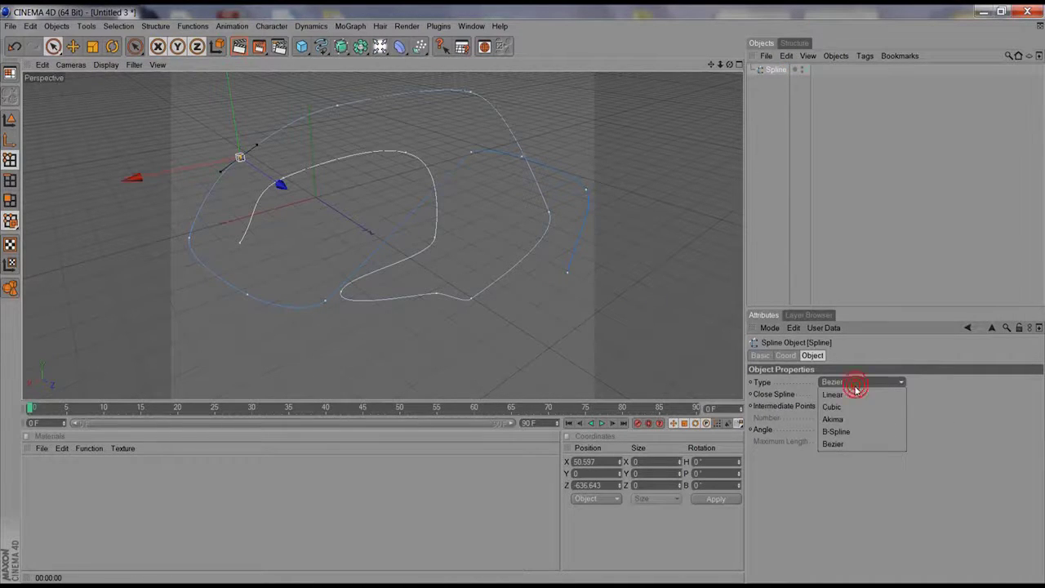
Compare the spline's interpolation types by switching it through B-Spline, Linear, Cubic and Akima.
click(846, 431)
click(866, 381)
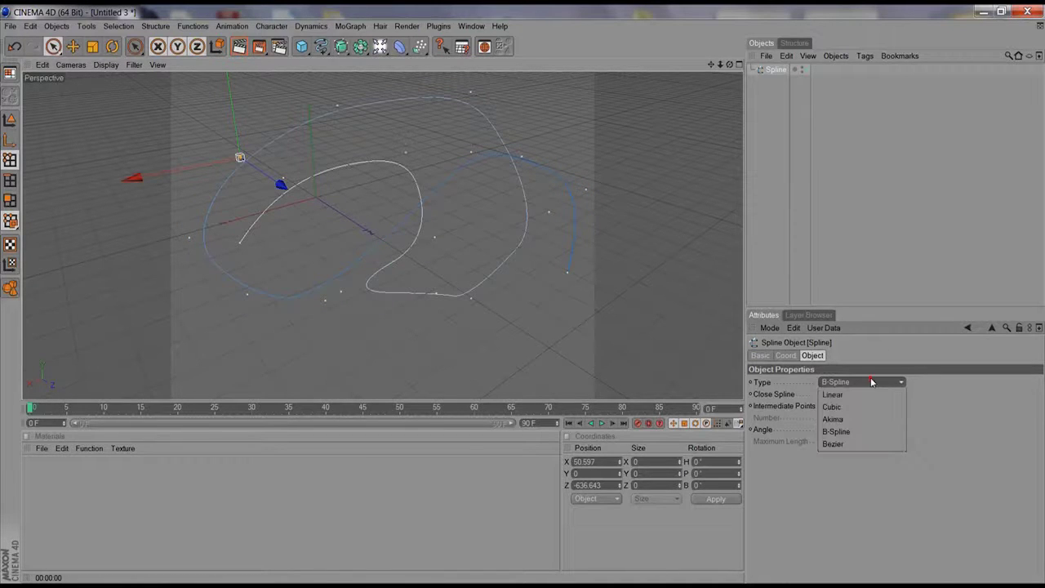
click(865, 396)
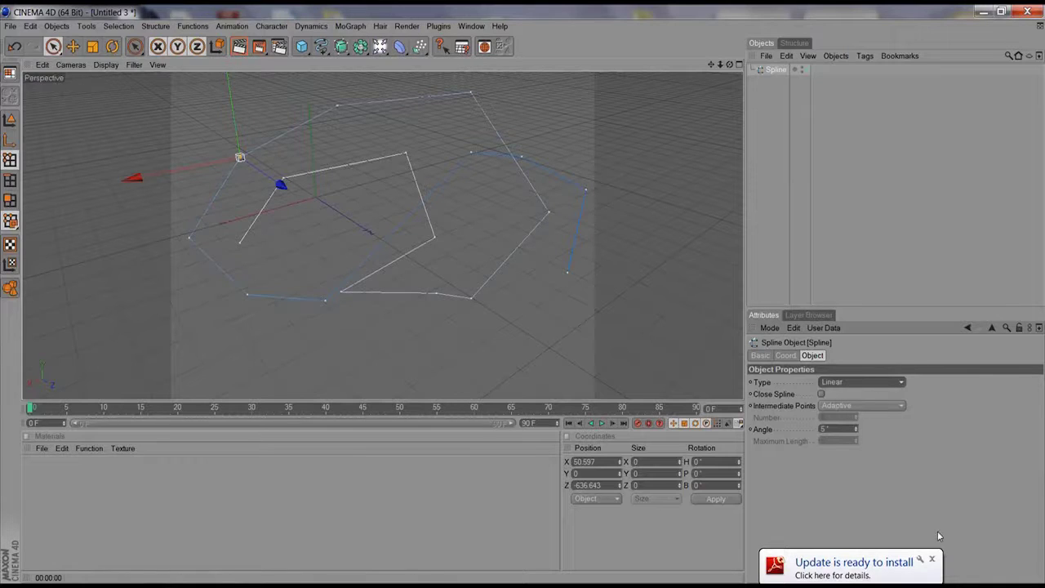
click(932, 559)
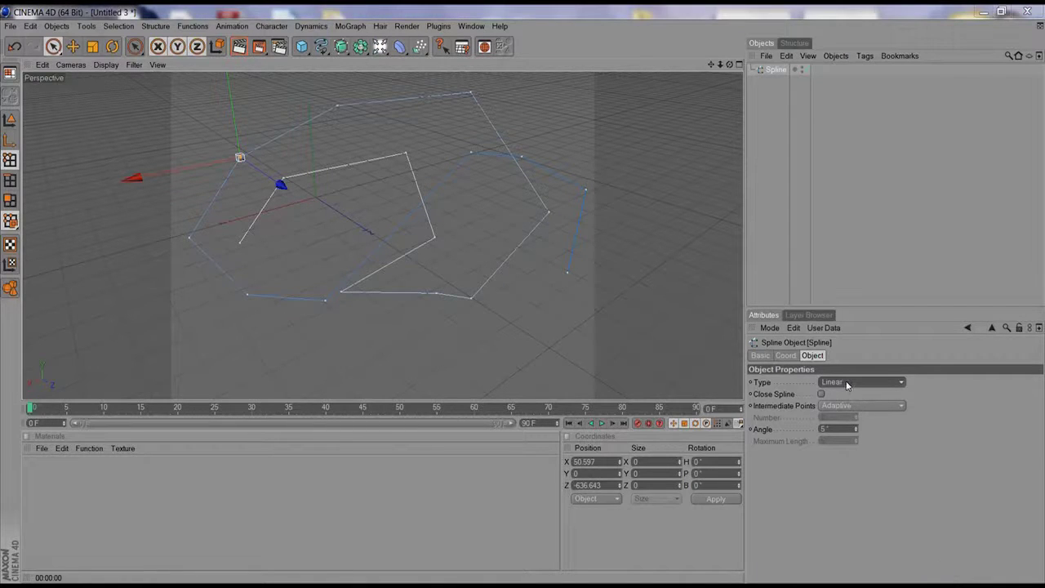
click(847, 385)
click(850, 405)
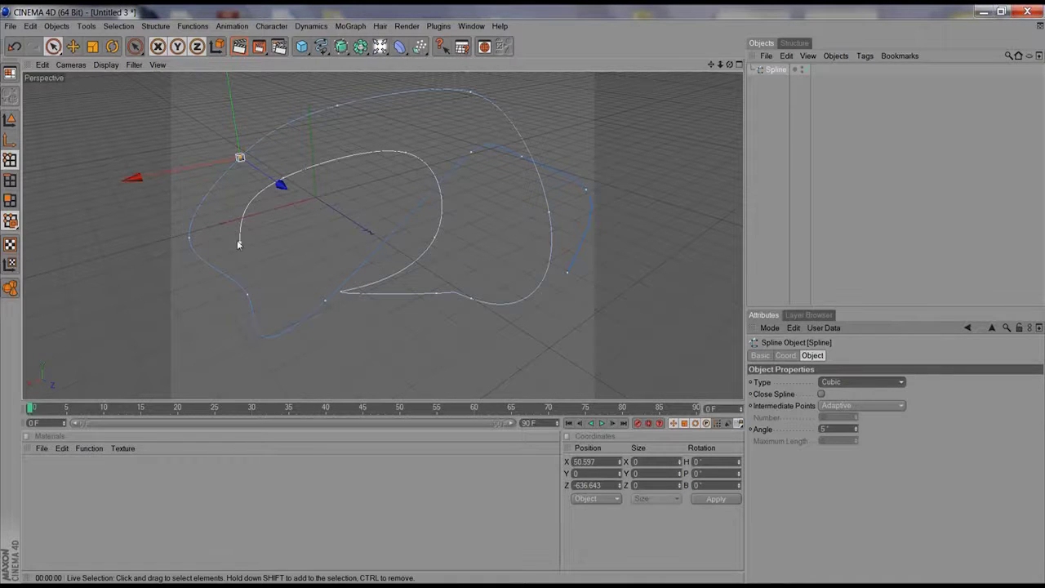
click(832, 383)
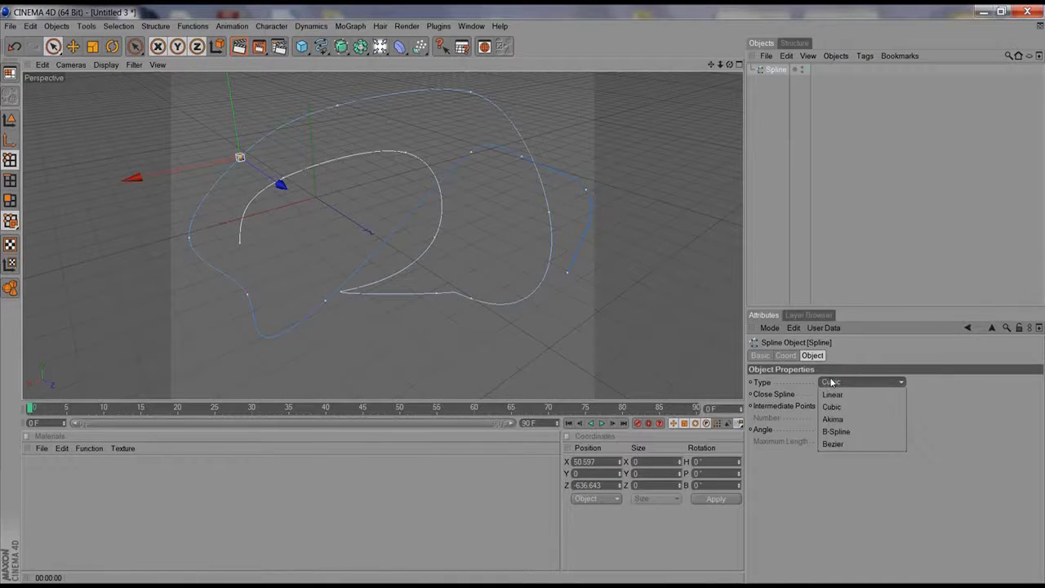
click(856, 419)
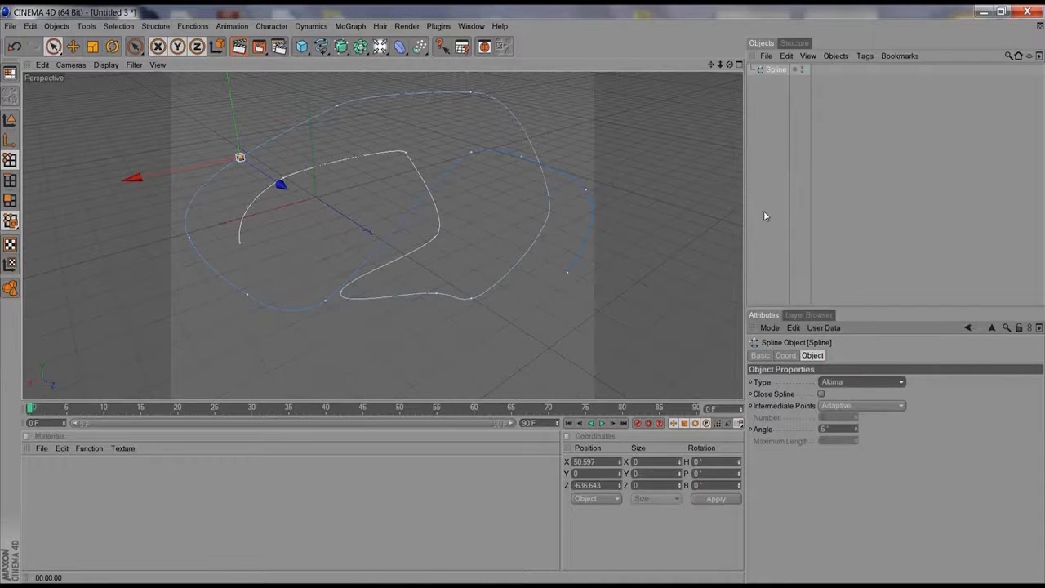
Delete the existing spline and show all four views of the empty scene.
click(770, 69)
key(Delete)
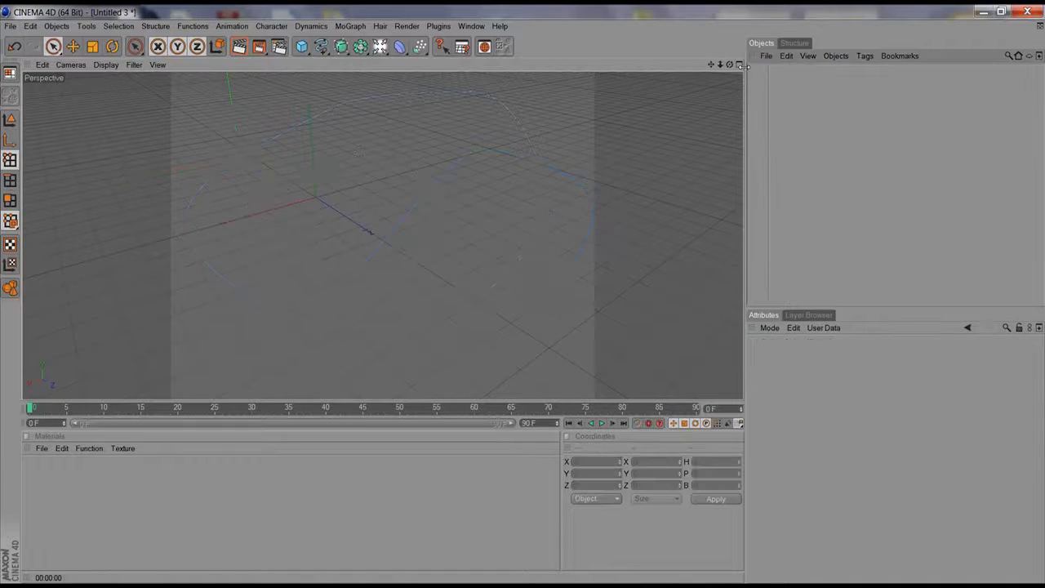
click(739, 64)
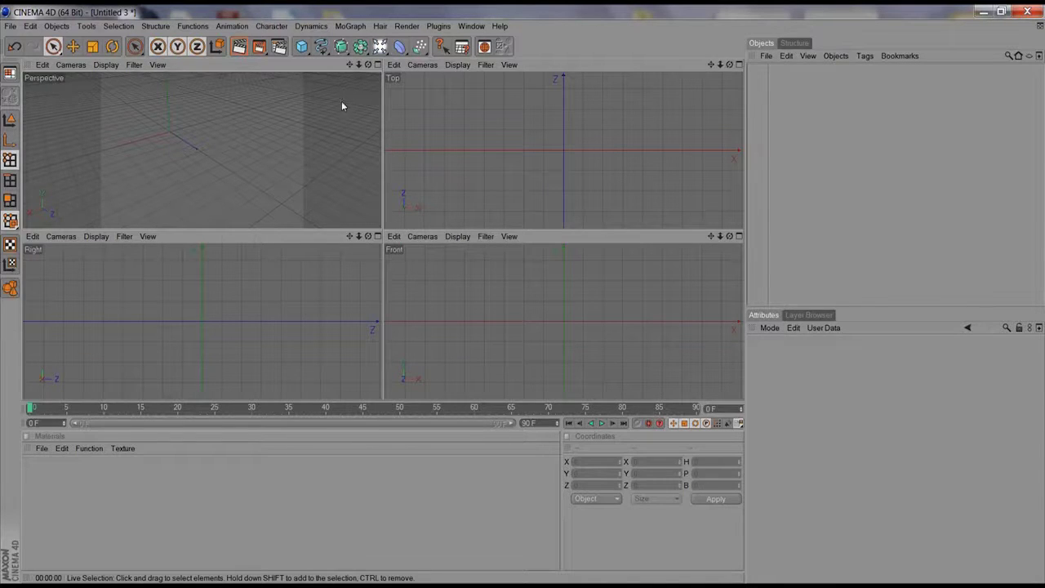
Draw an open, wavy B-spline along the X axis in the Top view, ending at about X 730, Z 154.
click(321, 47)
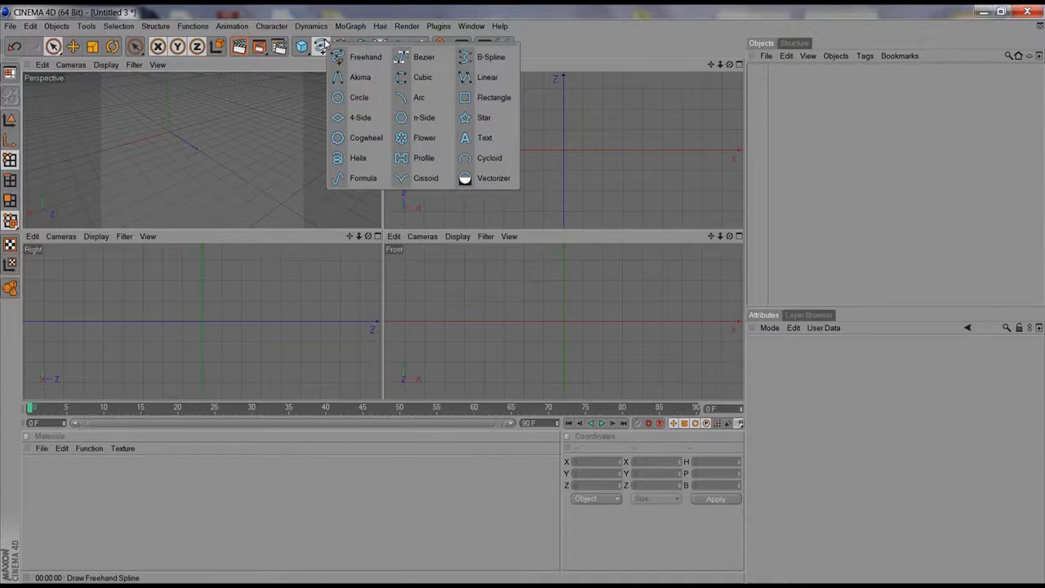
click(489, 58)
click(446, 149)
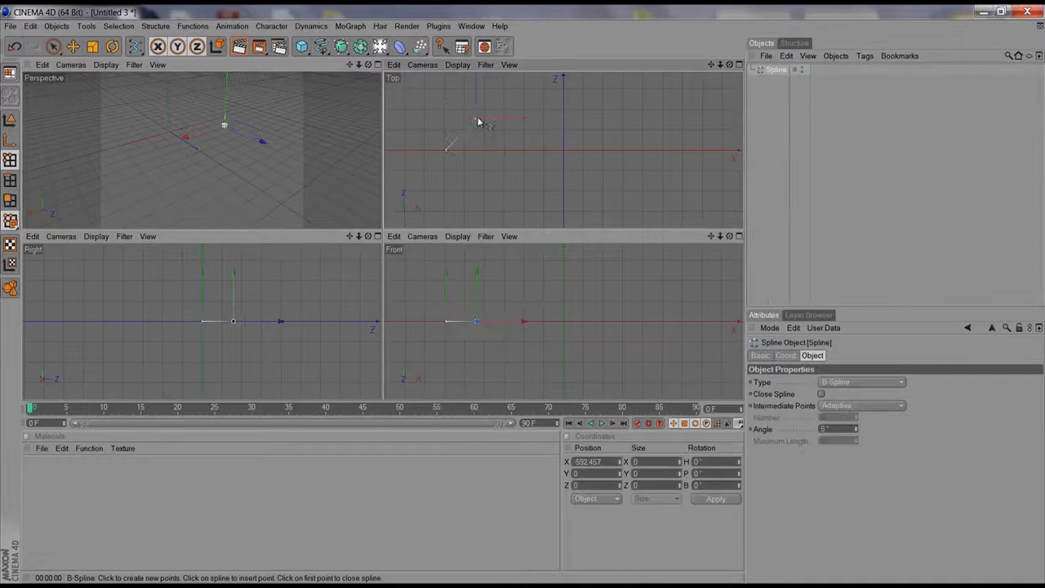
click(477, 116)
click(518, 150)
click(594, 136)
click(624, 111)
click(661, 156)
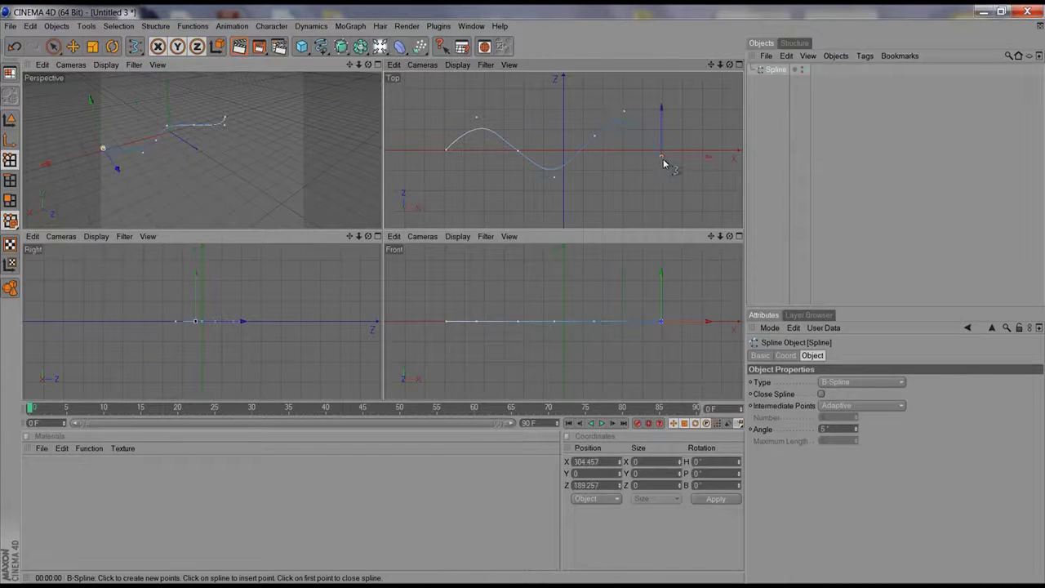
click(707, 186)
click(708, 118)
Add a Sweep NURBS object and make the wavy spline its child.
click(378, 65)
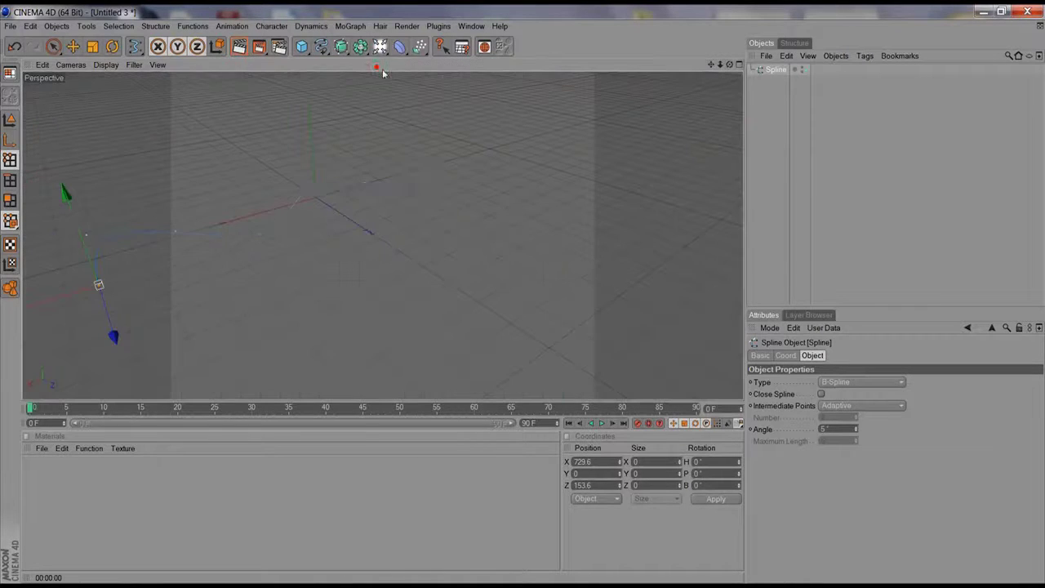
mouse_move(182, 200)
alt+middle_down()
mouse_move(296, 184)
mouse_move(311, 168)
alt+middle_up()
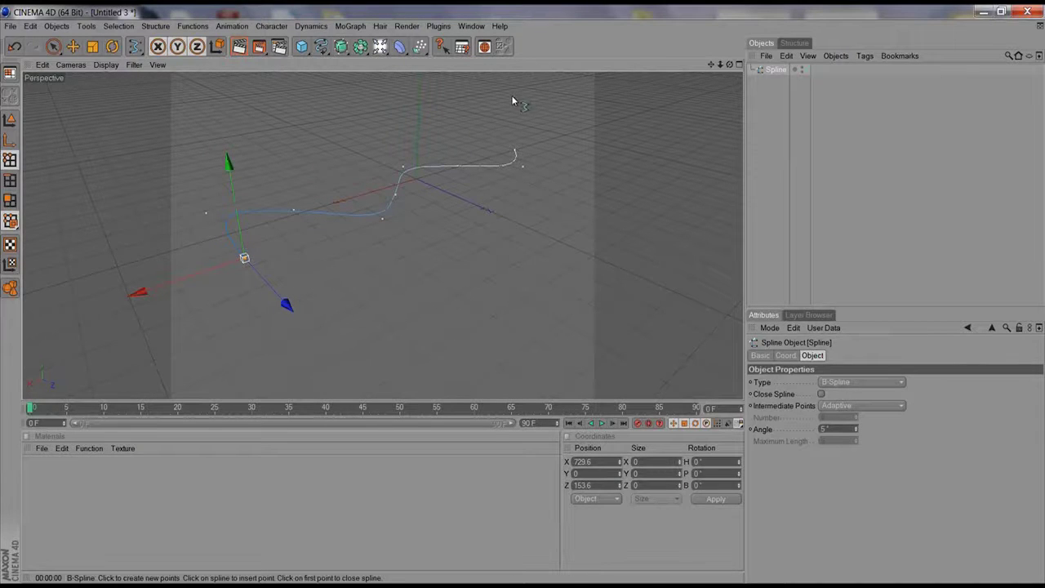
click(342, 47)
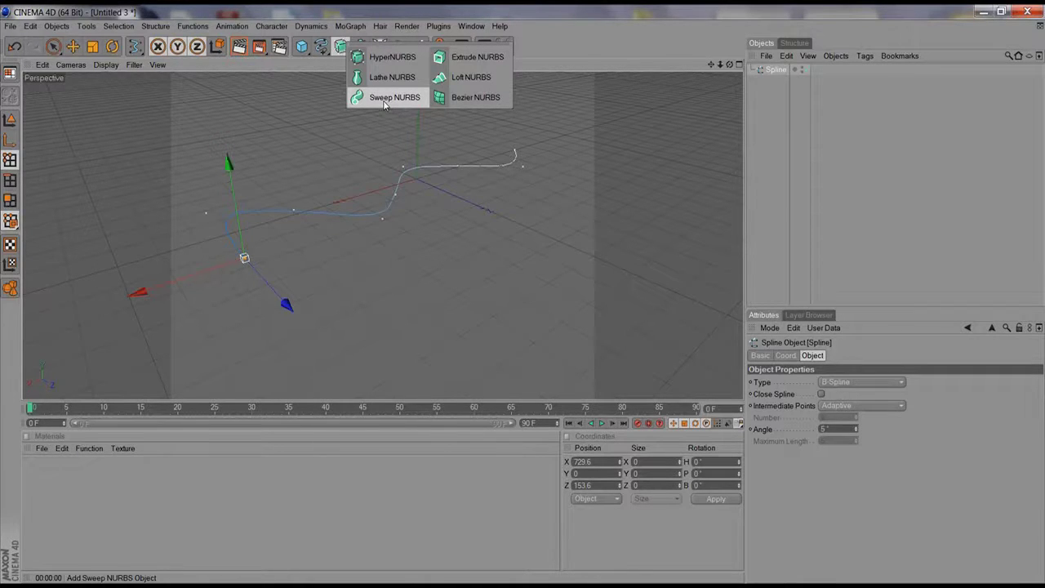
click(386, 99)
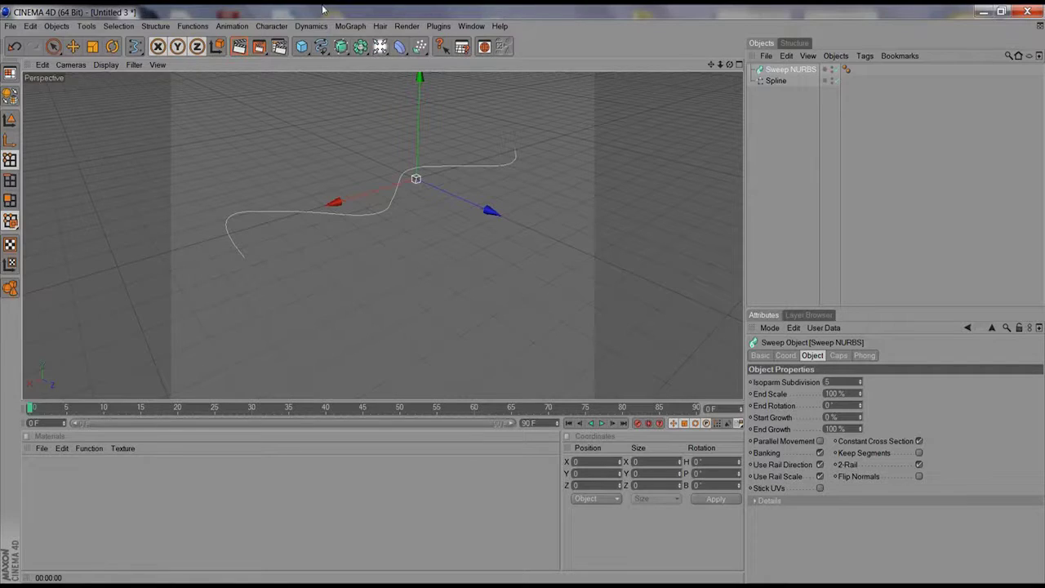
click(778, 82)
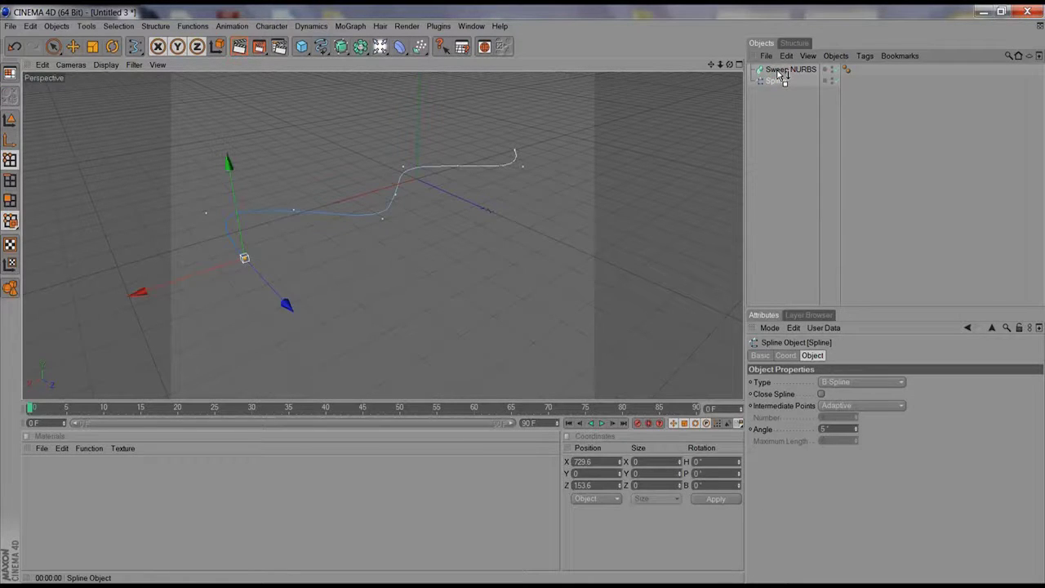
drag(780, 75, 782, 73)
click(783, 70)
click(782, 82)
click(784, 71)
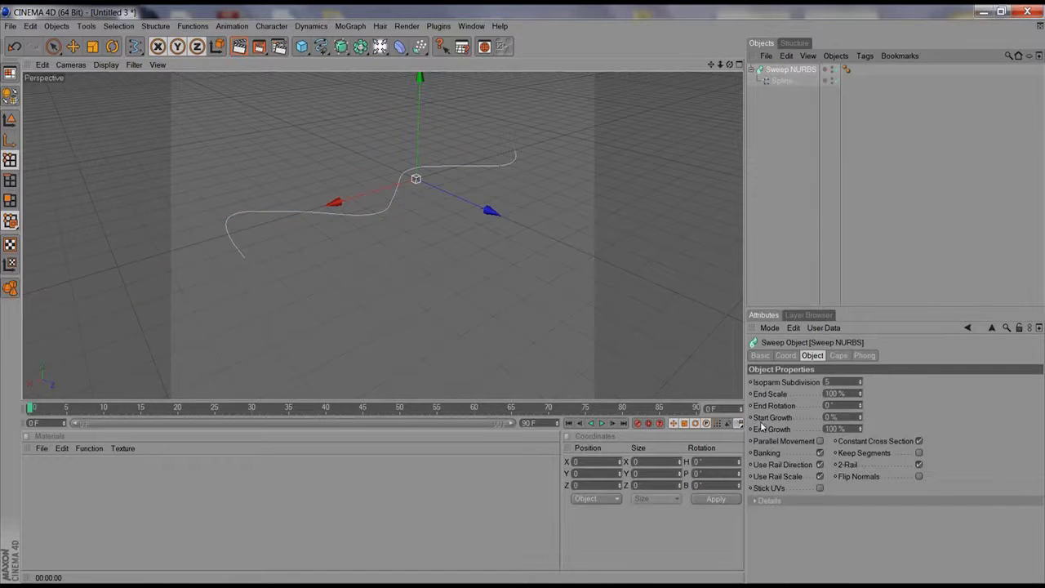
click(769, 395)
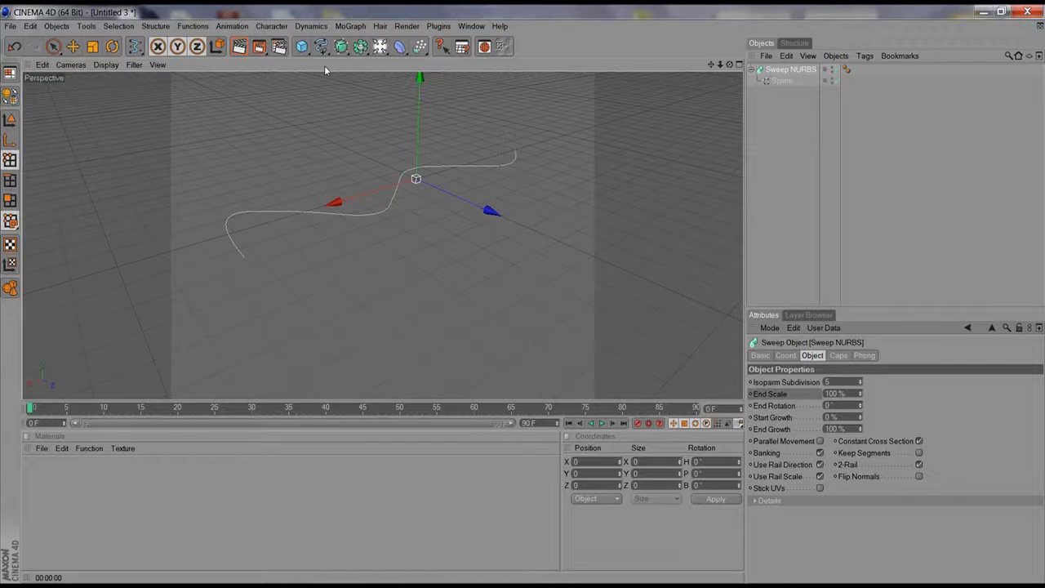
Add a circle spline with its plane set to ZY and its radius set to 28.
drag(320, 46, 349, 103)
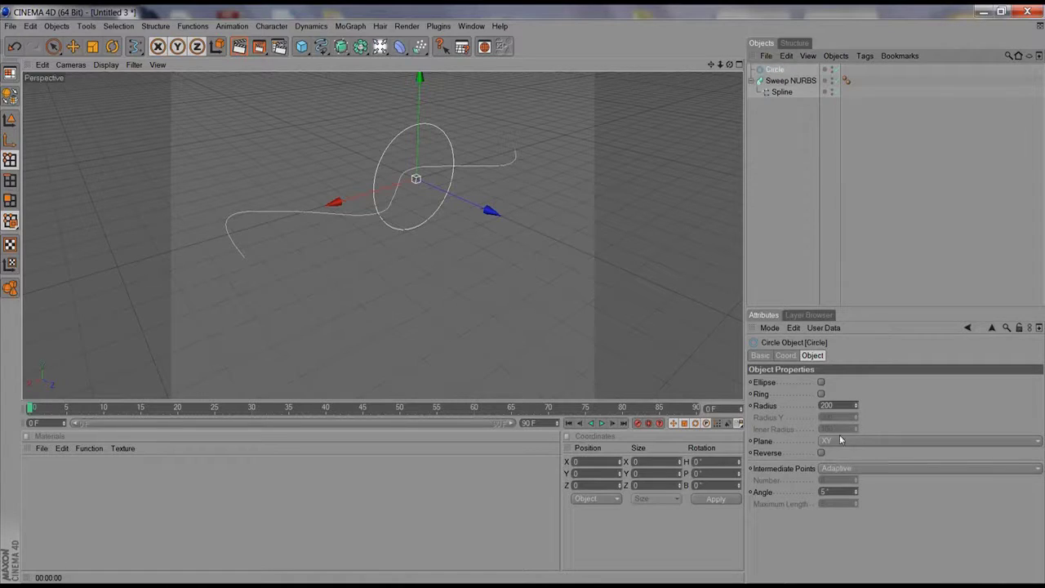
click(840, 440)
click(842, 465)
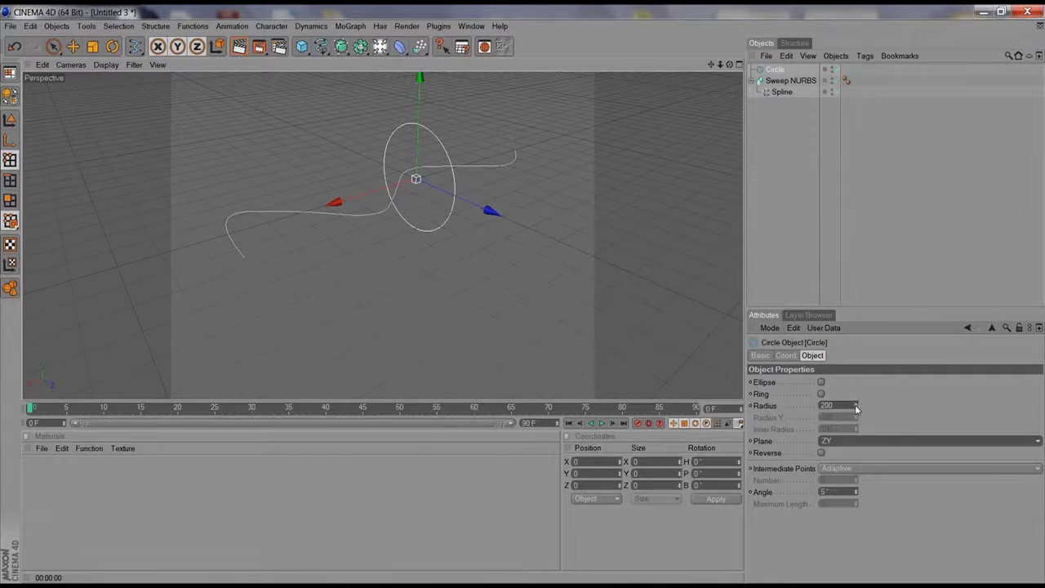
drag(857, 408, 845, 511)
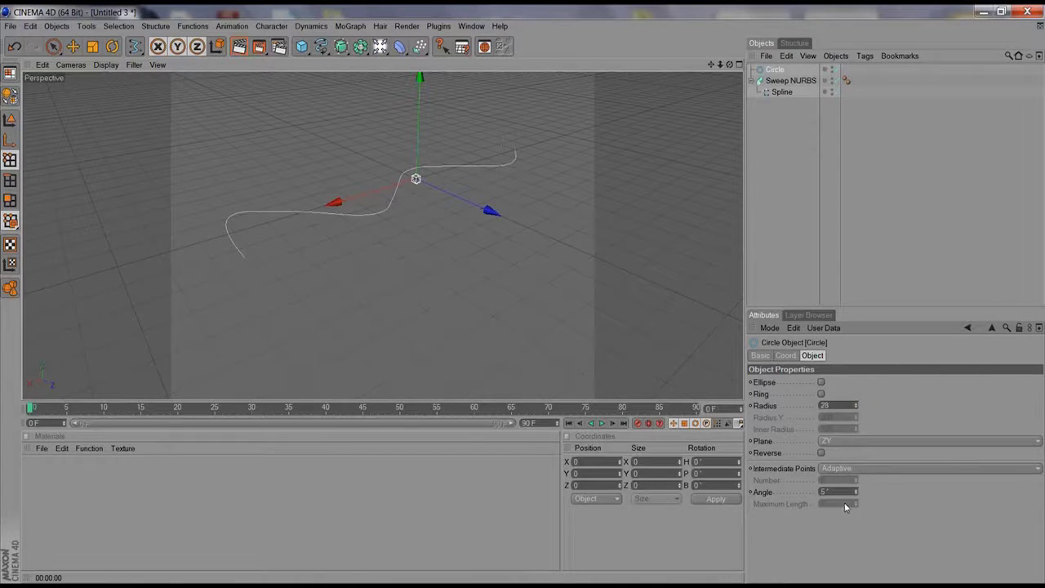
Place the circle inside the Sweep NURBS above the spline and set the circle's plane to XY.
mouse_move(778, 70)
mouse_down()
mouse_move(775, 102)
mouse_move(780, 80)
mouse_up()
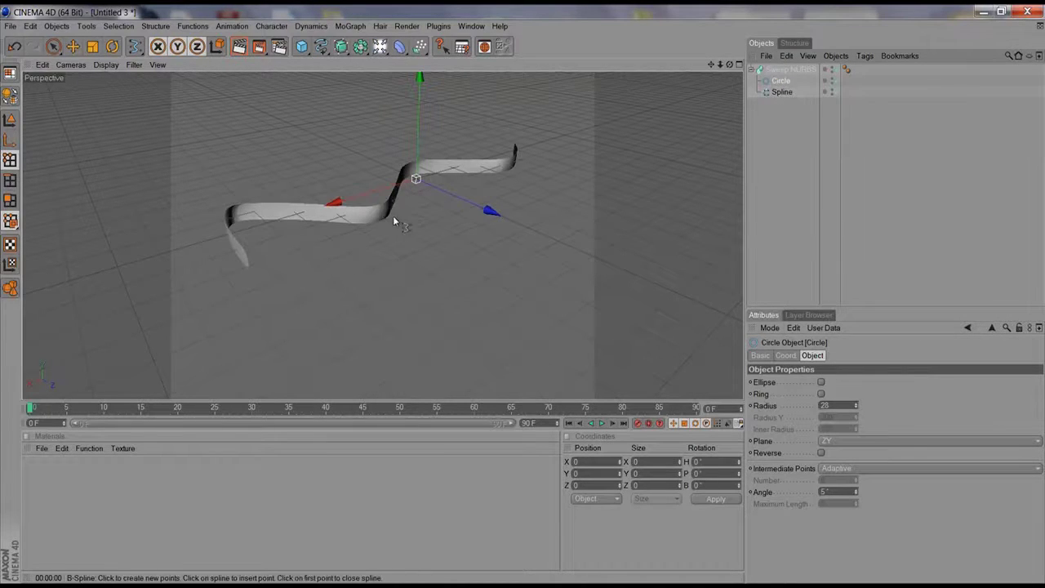
alt+drag(373, 247, 439, 205)
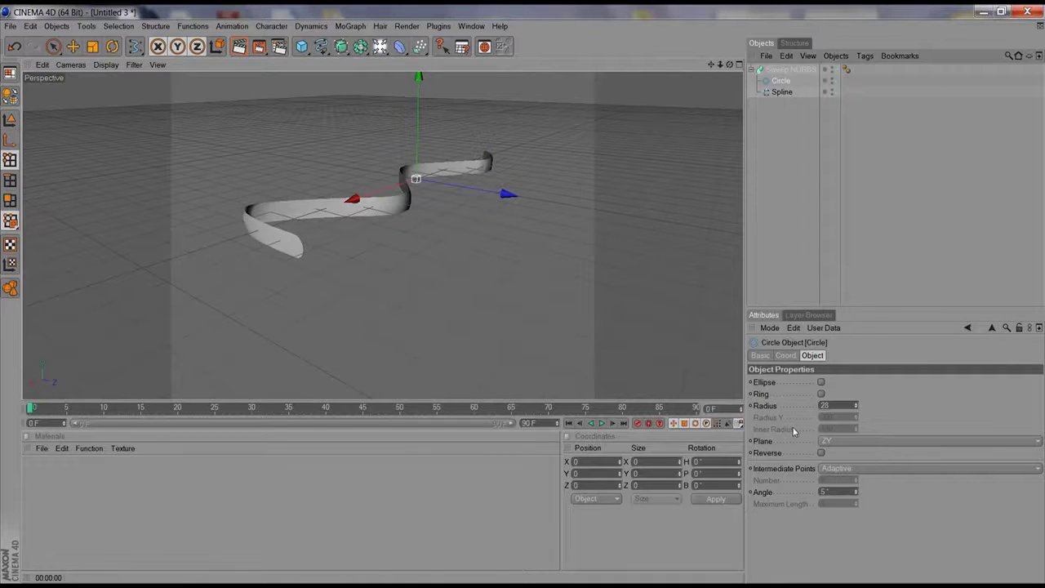
click(832, 441)
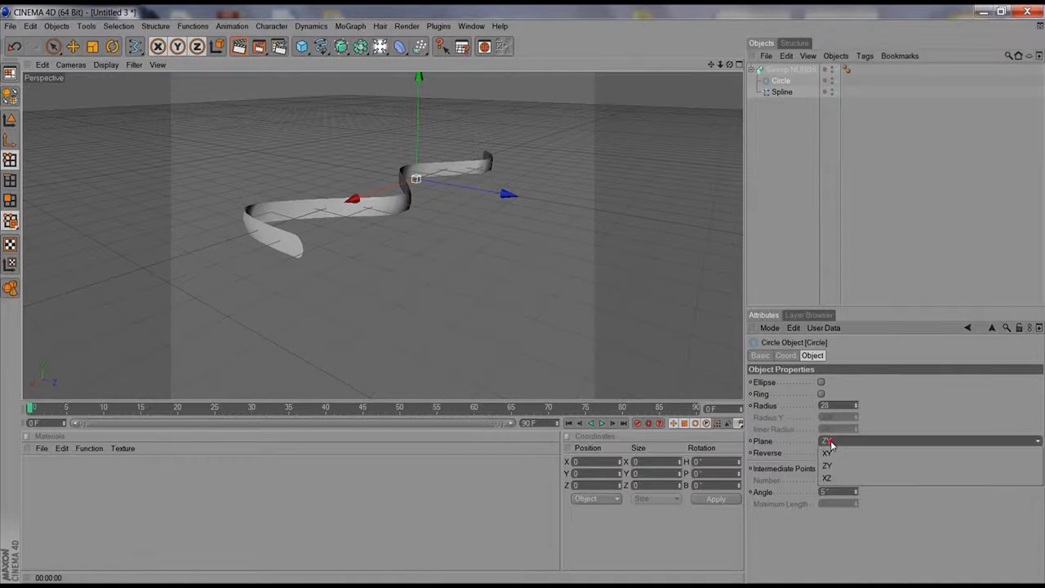
click(832, 448)
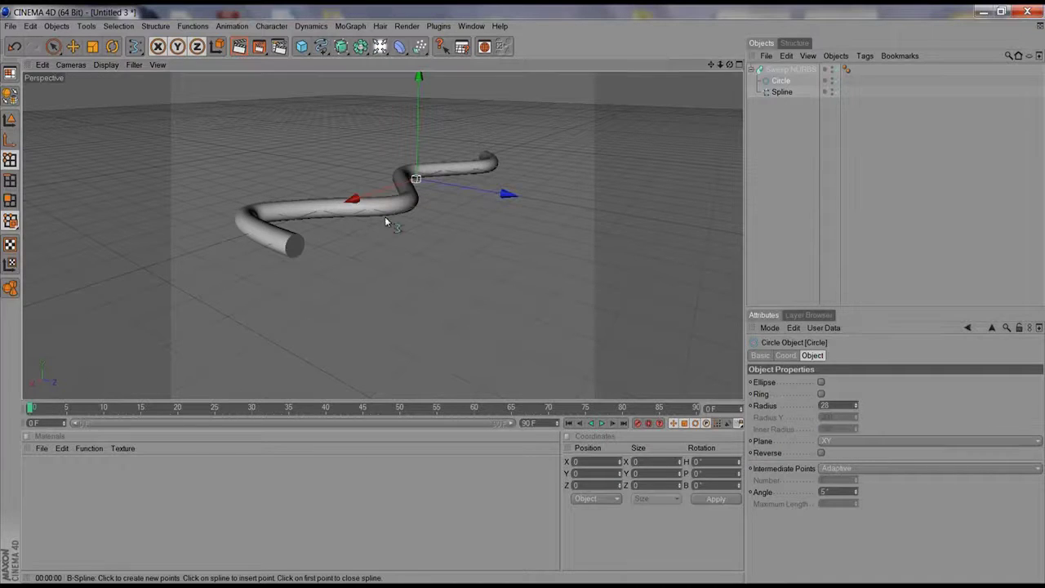
Set the circle's intermediate points to Natural and its radius to 25.
alt+drag(387, 220, 289, 263)
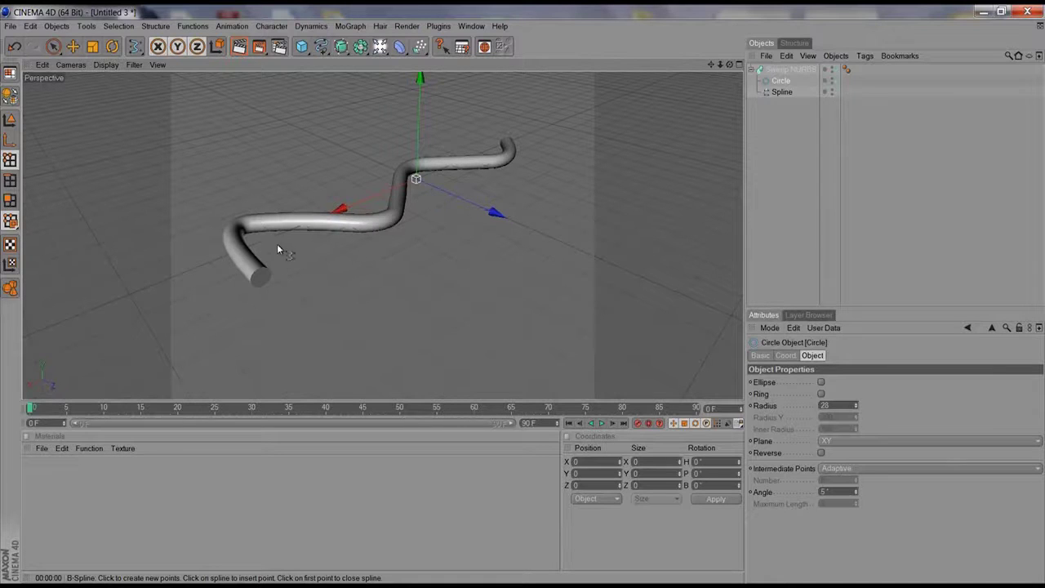
alt+drag(280, 250, 485, 226)
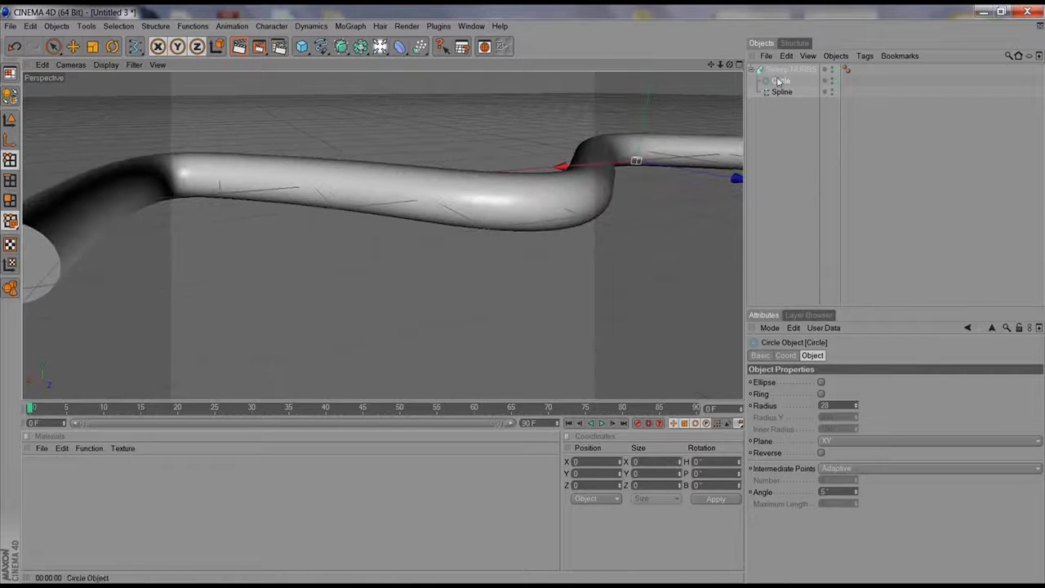
click(846, 467)
click(846, 494)
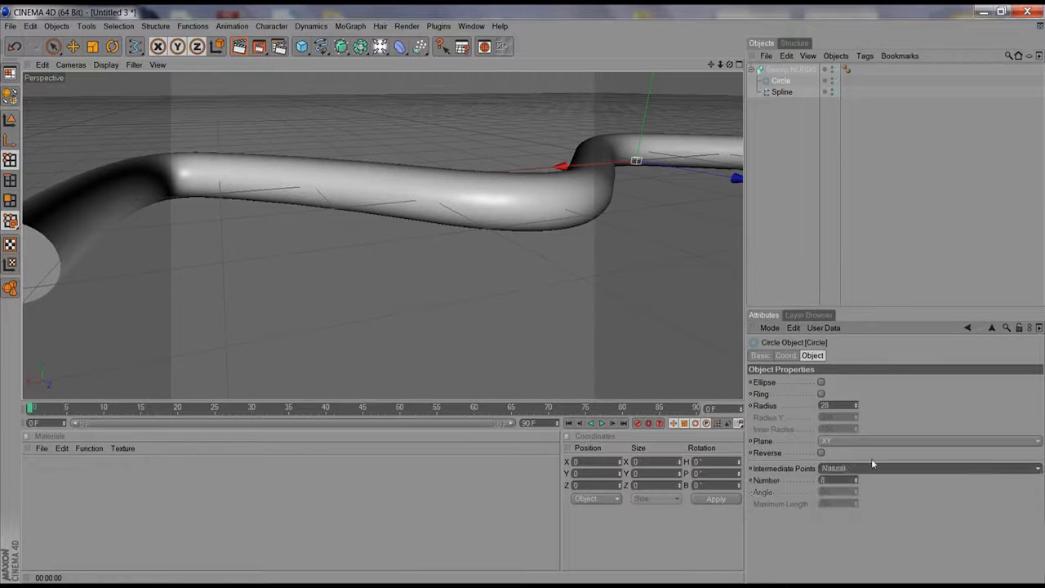
mouse_move(860, 408)
mouse_down()
mouse_move(868, 363)
mouse_move(860, 404)
mouse_up()
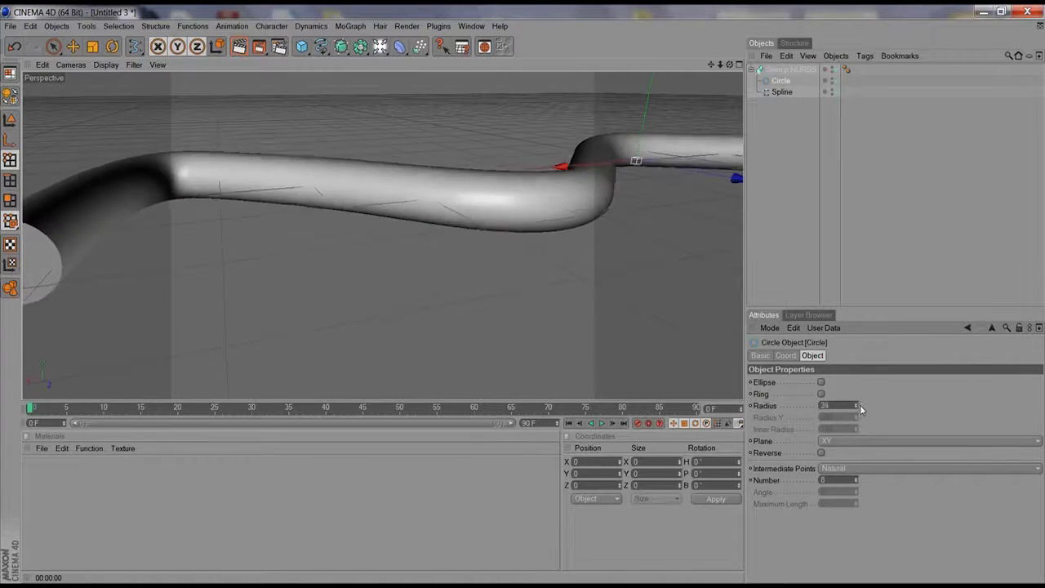
Try the circle's Ellipse option, turn it off again and enable Ring instead.
click(821, 382)
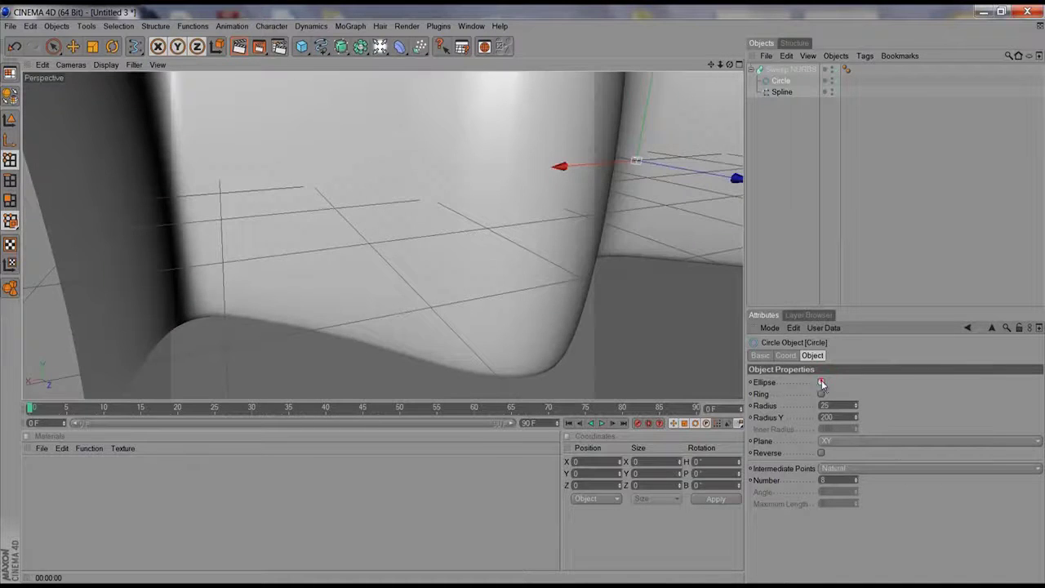
click(822, 382)
click(822, 394)
click(821, 393)
click(821, 393)
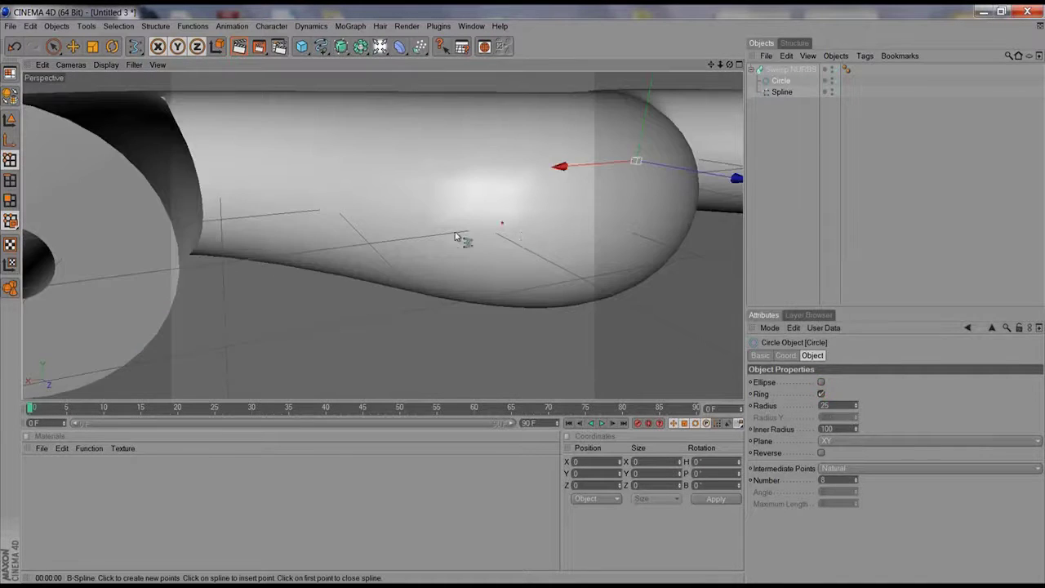
Set the ring's inner radius to 80 and its radius to 69 for a thin-walled pipe.
alt+right_drag(455, 232, 517, 262)
alt+drag(259, 379, 396, 378)
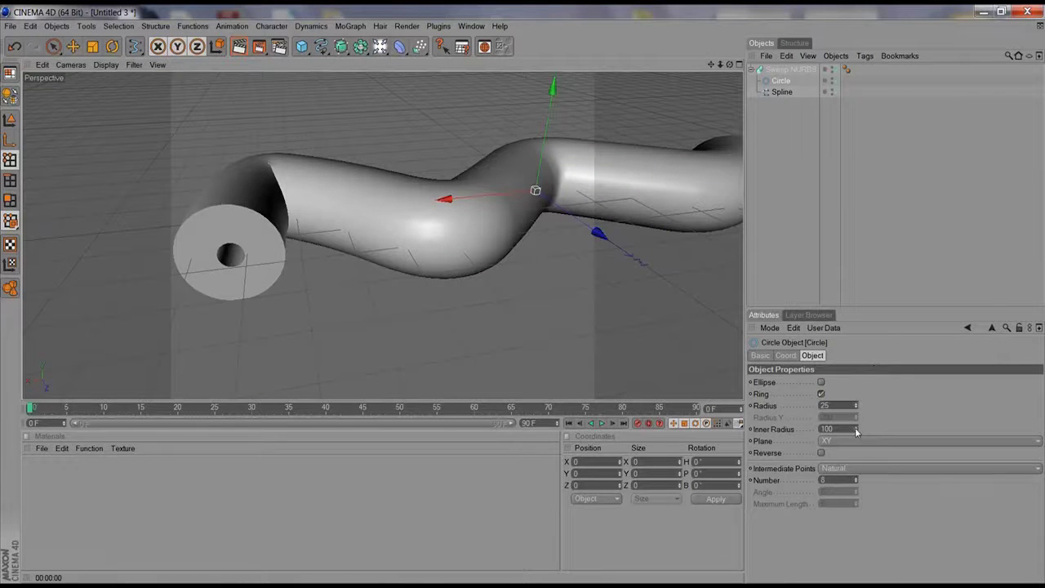
drag(857, 433, 857, 384)
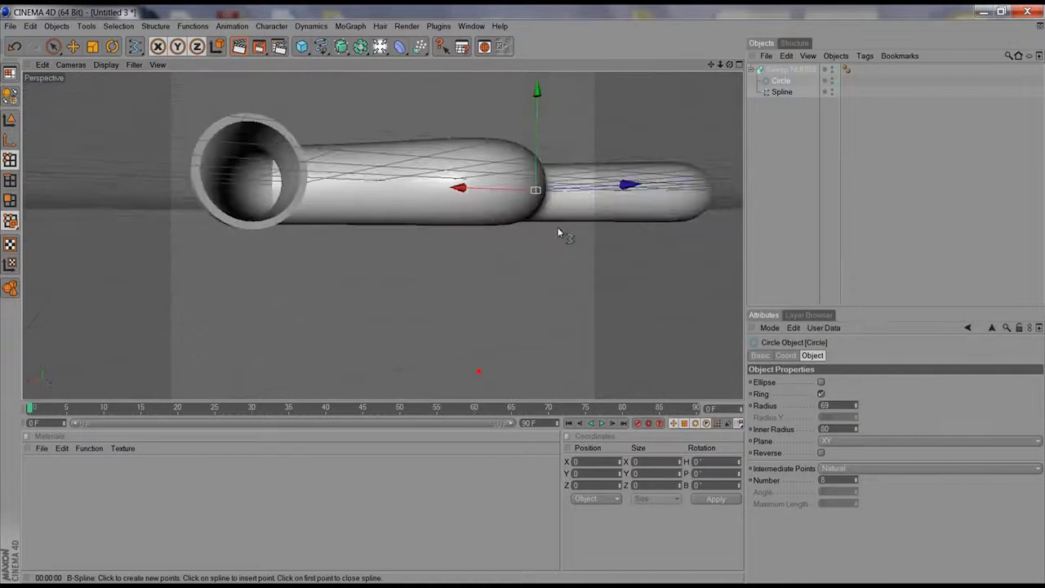
Set the circle's intermediate points to Uniform.
alt+drag(558, 233, 537, 327)
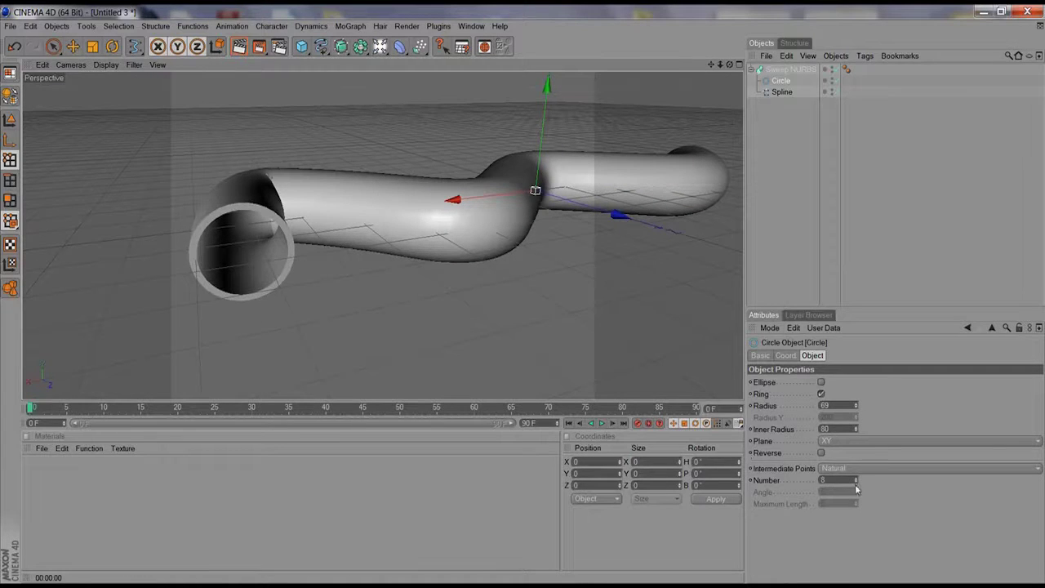
click(856, 471)
click(837, 505)
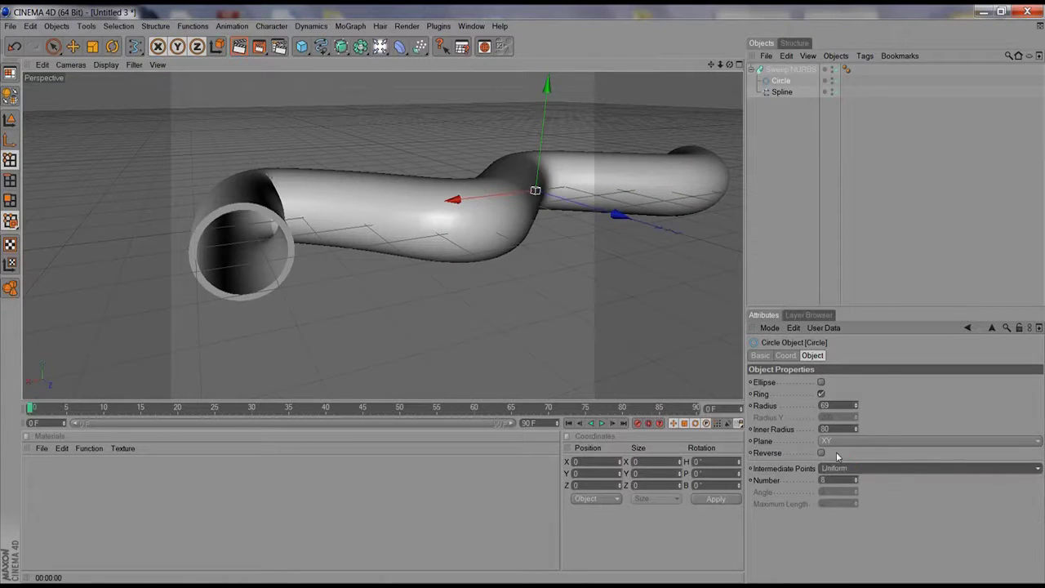
Try None for the circle's intermediate points, switch them to Natural and compare the resulting pipe shapes.
click(840, 470)
click(833, 481)
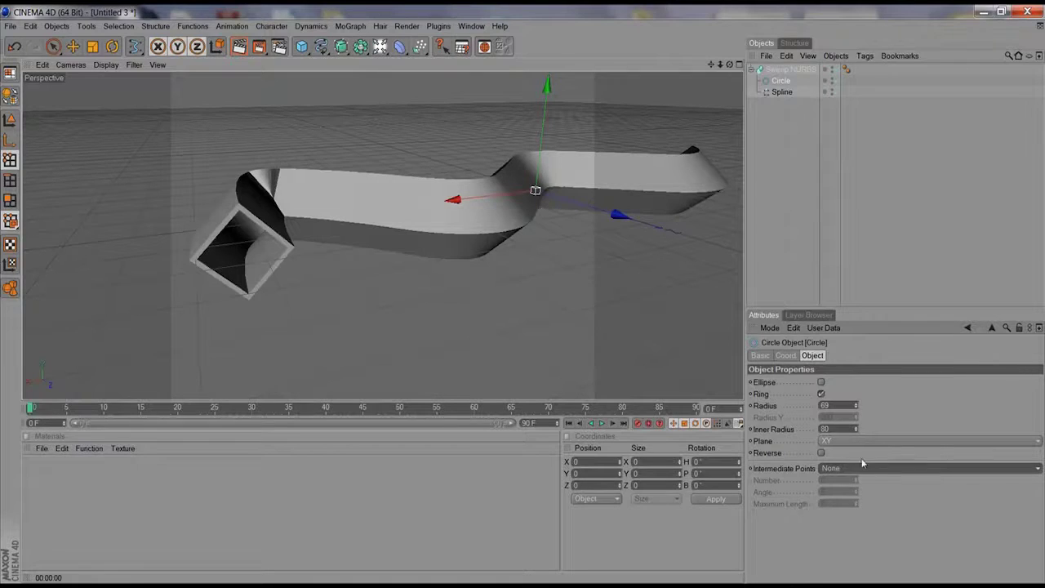
alt+drag(749, 245, 576, 264)
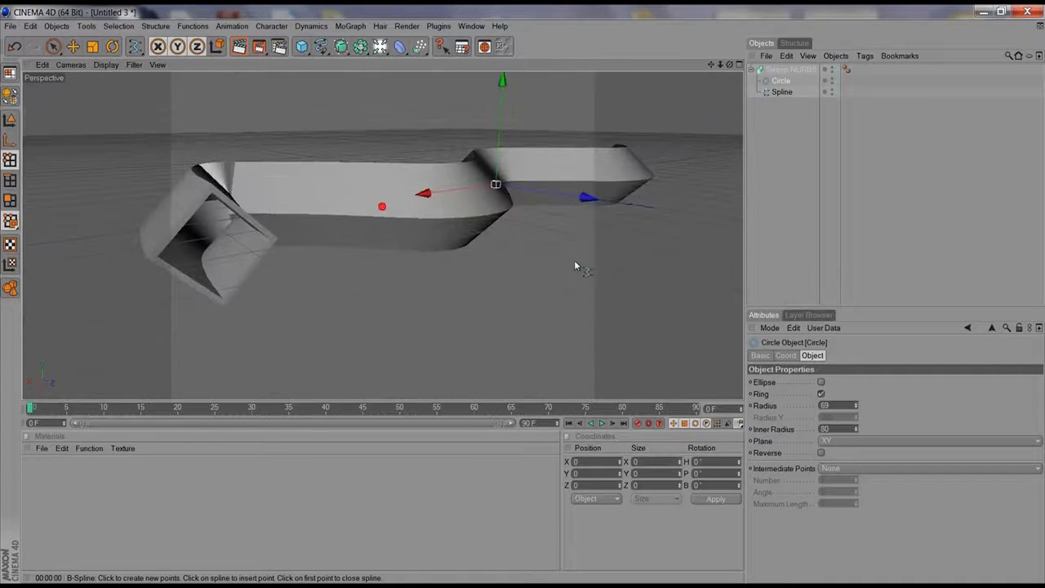
click(848, 470)
click(849, 494)
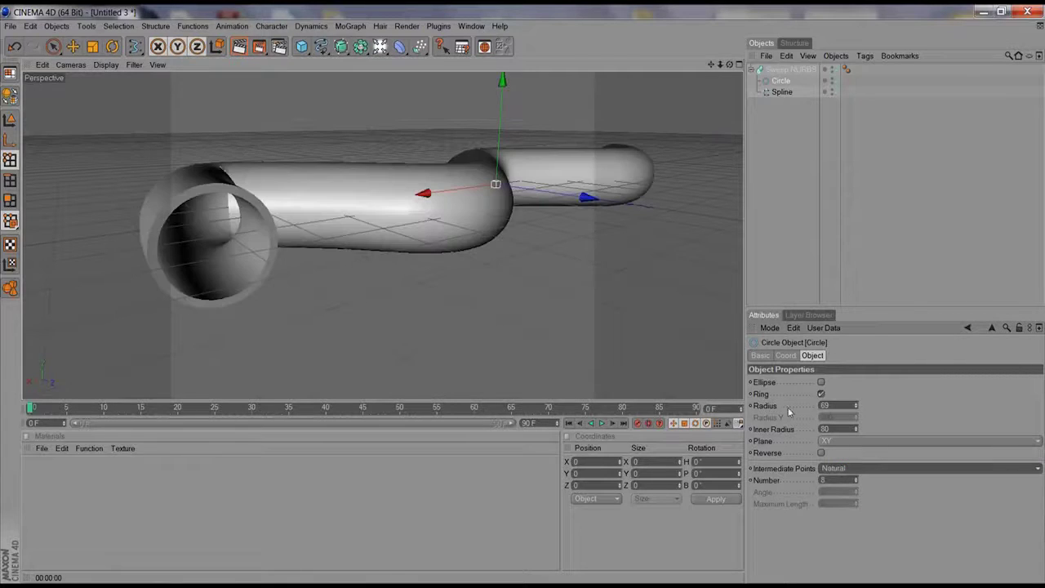
alt+drag(384, 254, 663, 297)
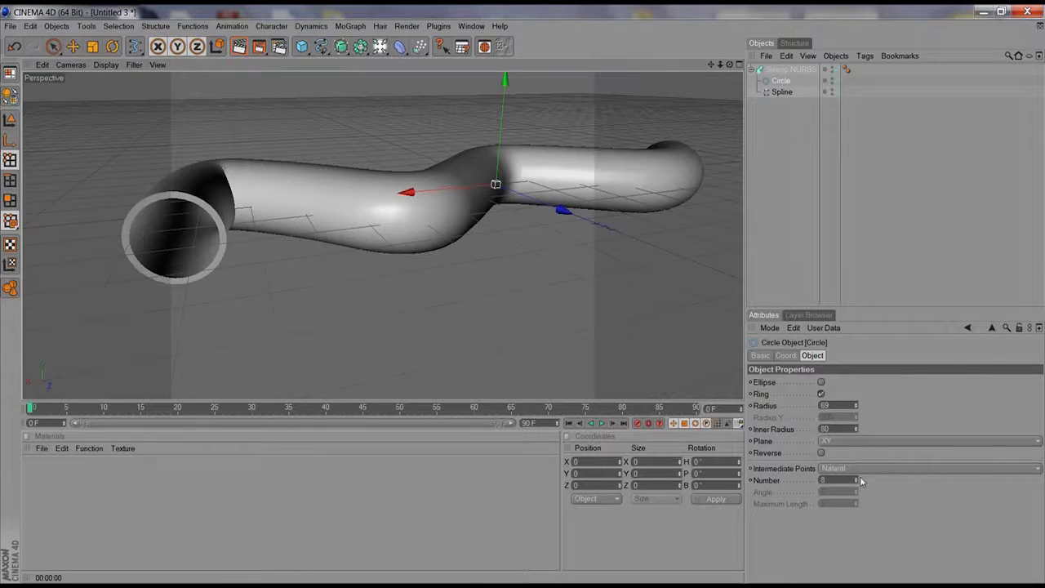
Try 7 for the circle's number of intermediate points, inspect the pipe's bend and raise the number to 59.
mouse_move(857, 479)
mouse_down()
mouse_move(862, 468)
mouse_move(861, 479)
mouse_up()
alt+middle_drag(250, 177, 226, 305)
alt+right_drag(227, 305, 781, 188)
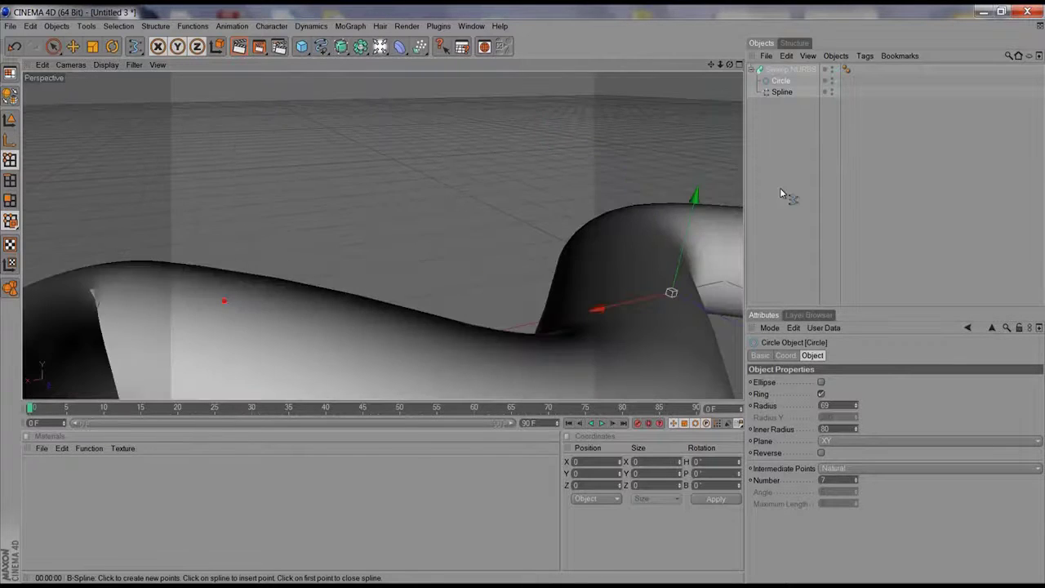
alt+drag(384, 196, 378, 225)
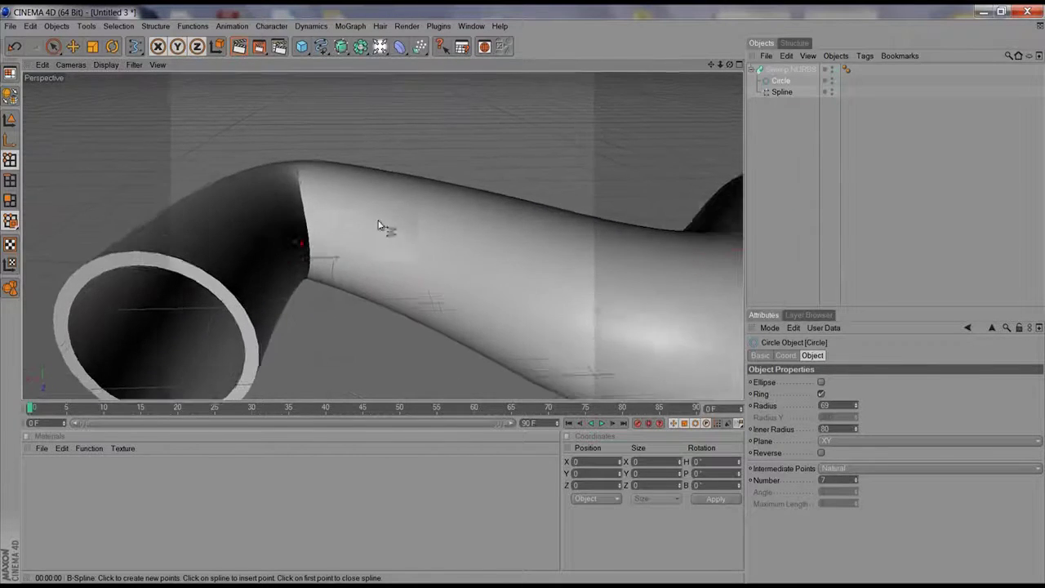
alt+right_drag(378, 225, 849, 176)
alt+drag(490, 256, 443, 214)
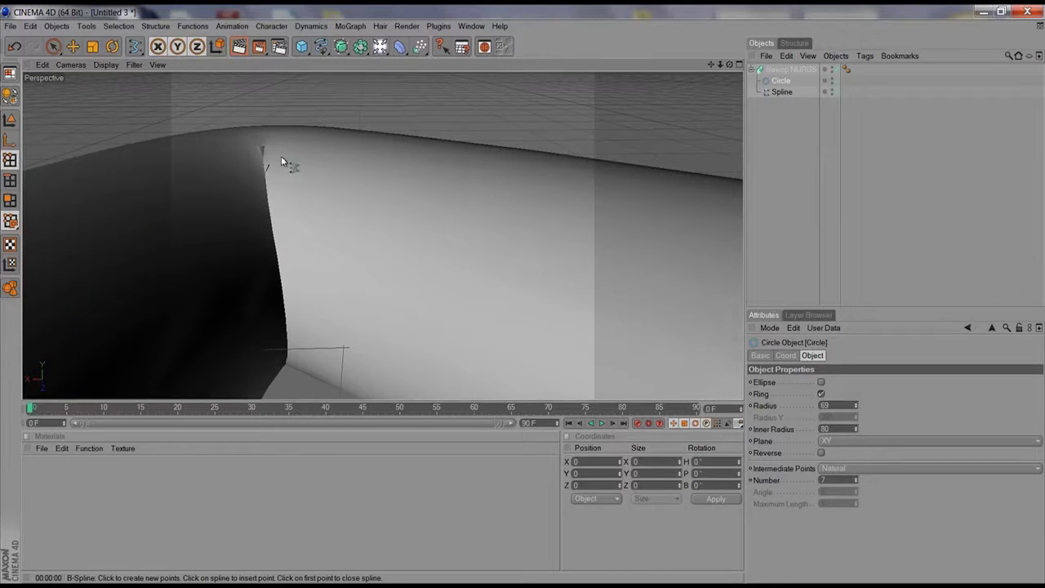
click(856, 480)
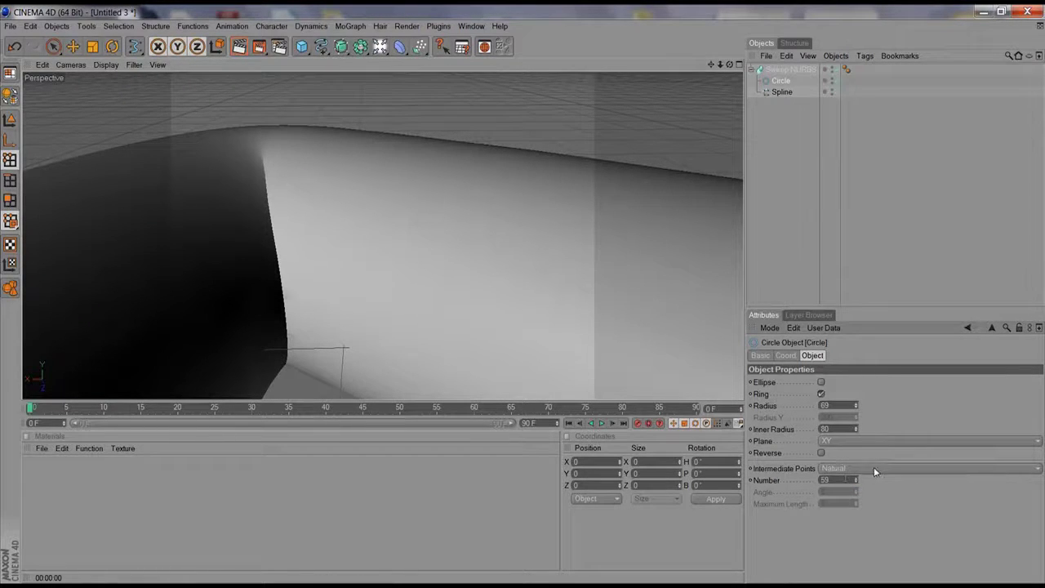
Set the circle's intermediate points to Adaptive with an angle of 0° and inspect the whole pipe.
click(846, 469)
click(837, 519)
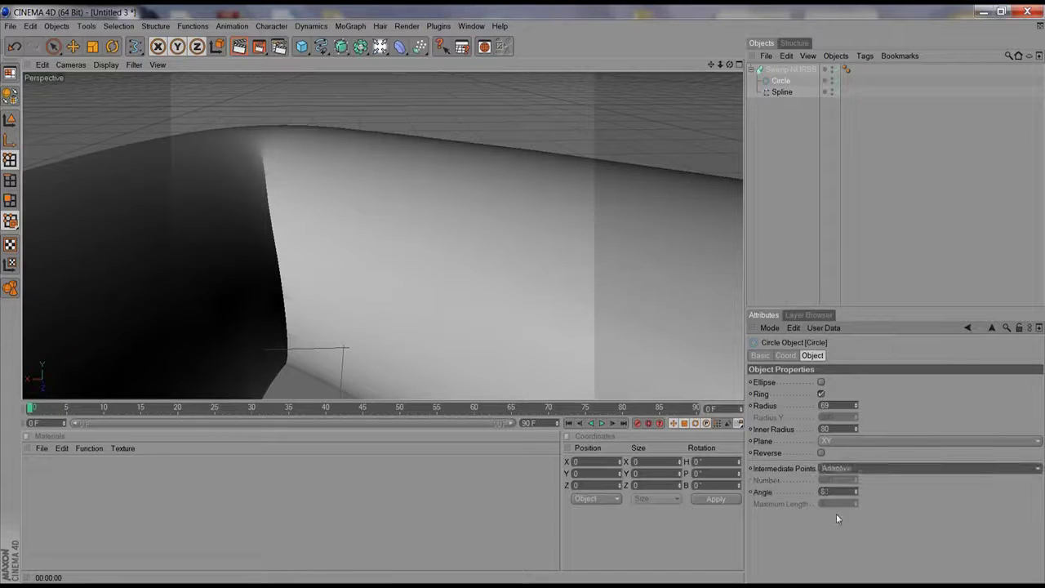
drag(857, 496, 862, 502)
alt+drag(444, 188, 607, 187)
alt+right_drag(607, 187, 560, 191)
alt+drag(560, 195, 383, 225)
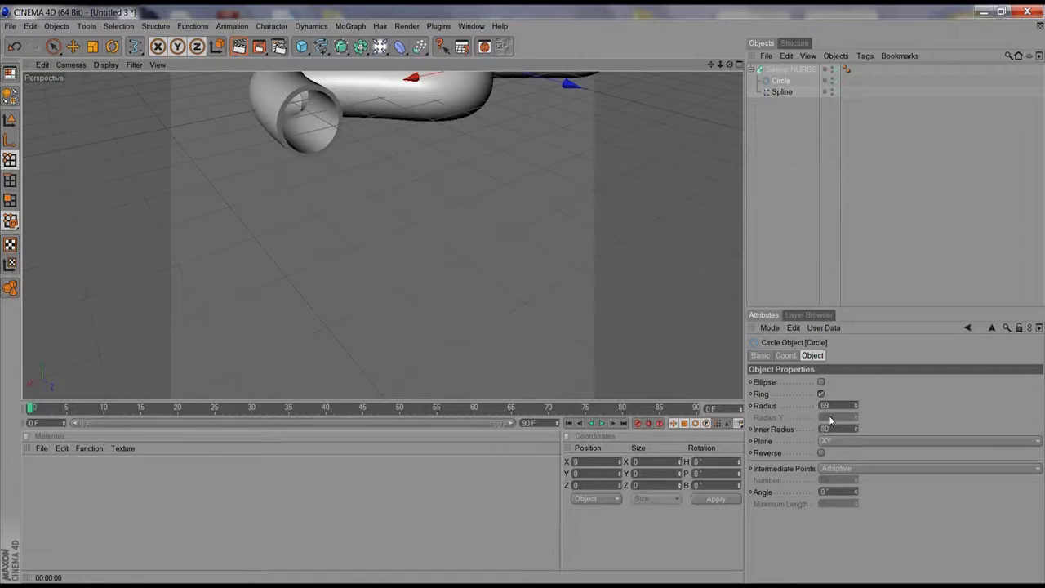
alt+middle_drag(472, 127, 371, 215)
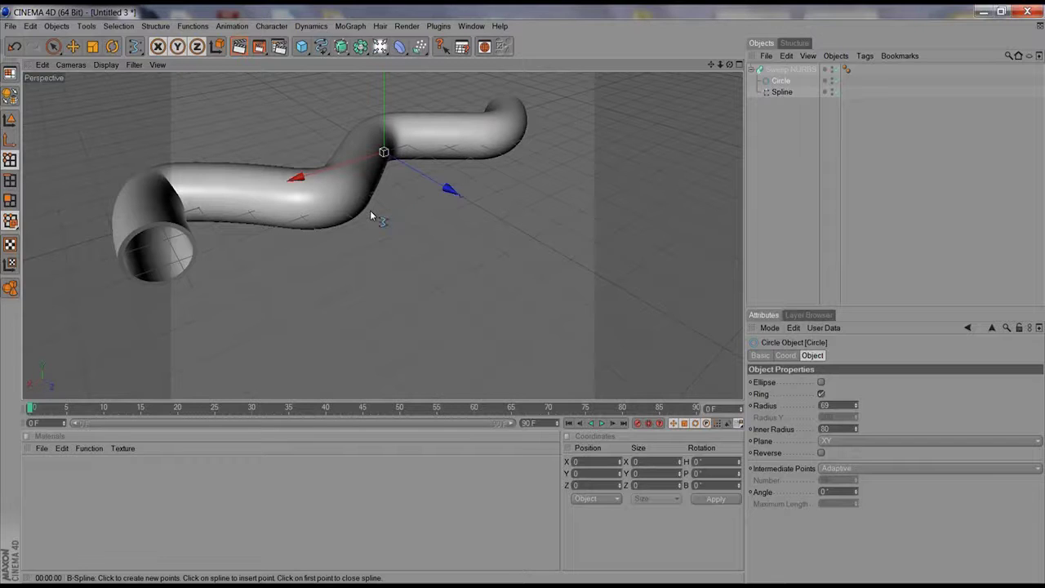
Add a Lathe NURBS object and delete the Sweep NURBS pipe from the scene.
click(342, 46)
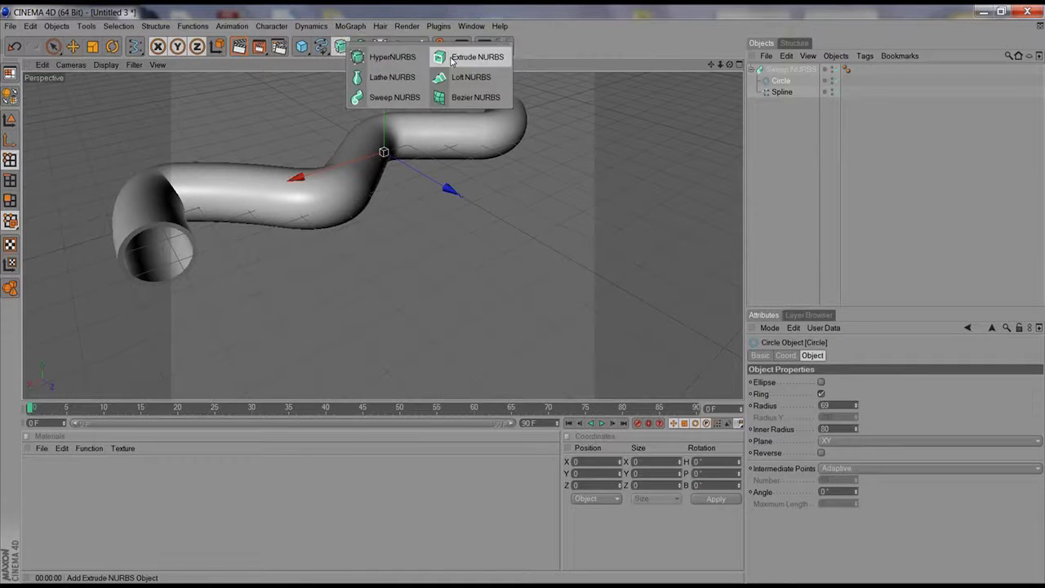
click(392, 77)
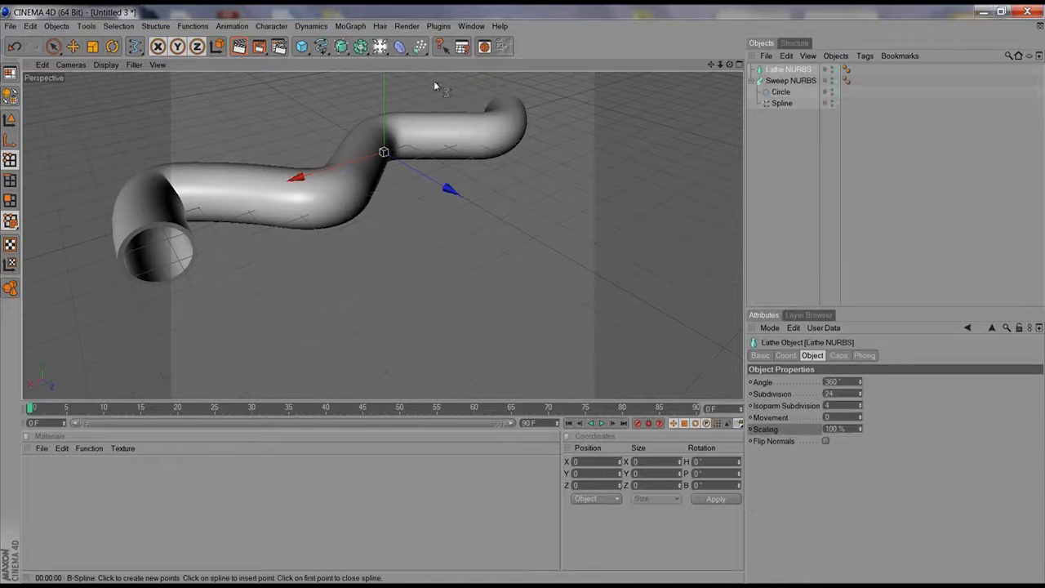
click(789, 81)
key(Delete)
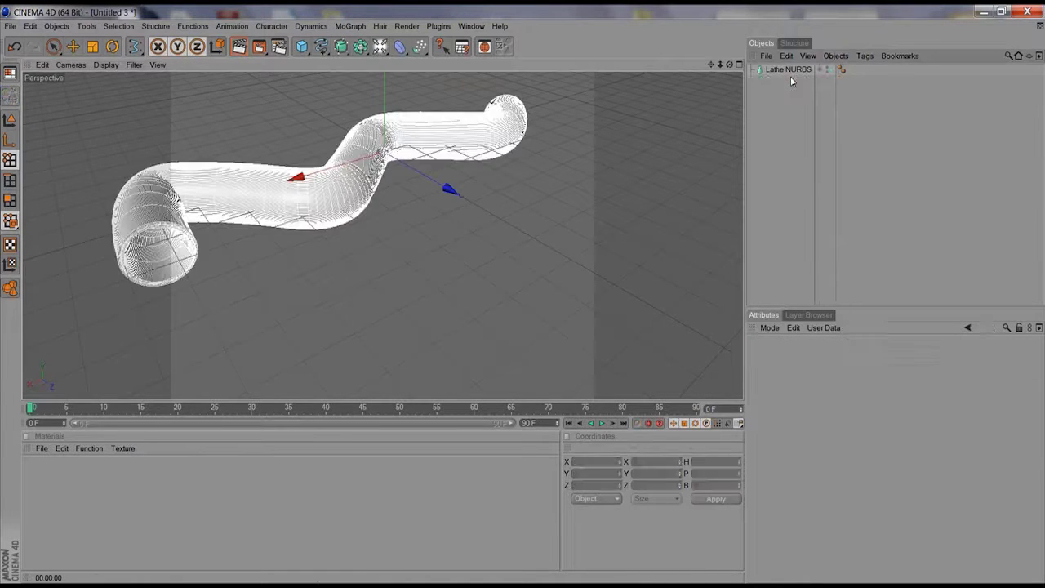
click(788, 69)
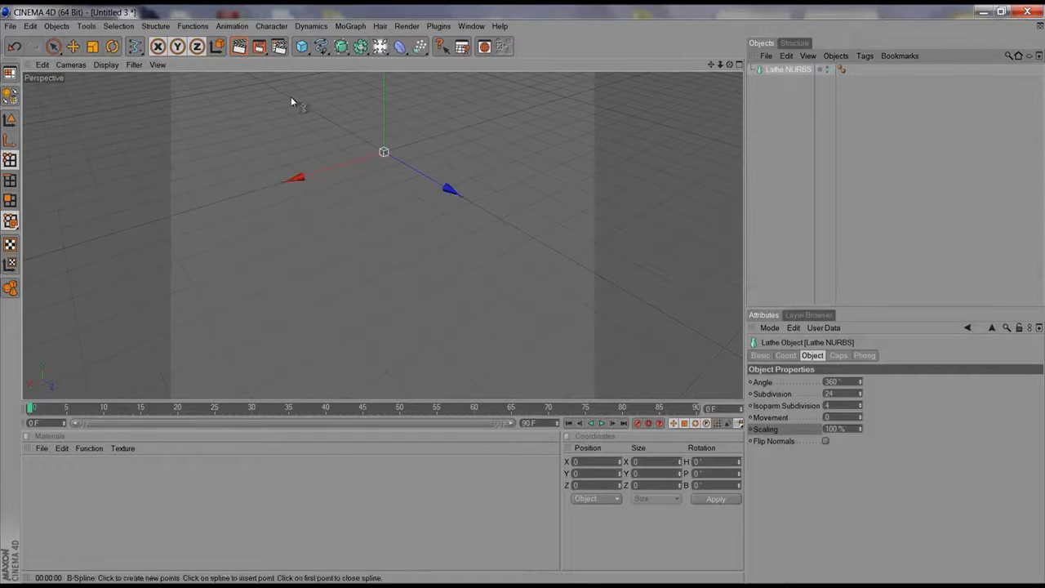
Start a B-spline profile in the Right view from the vertical axis, about 610 high, outward to about 300, and curve its rim downward.
click(739, 65)
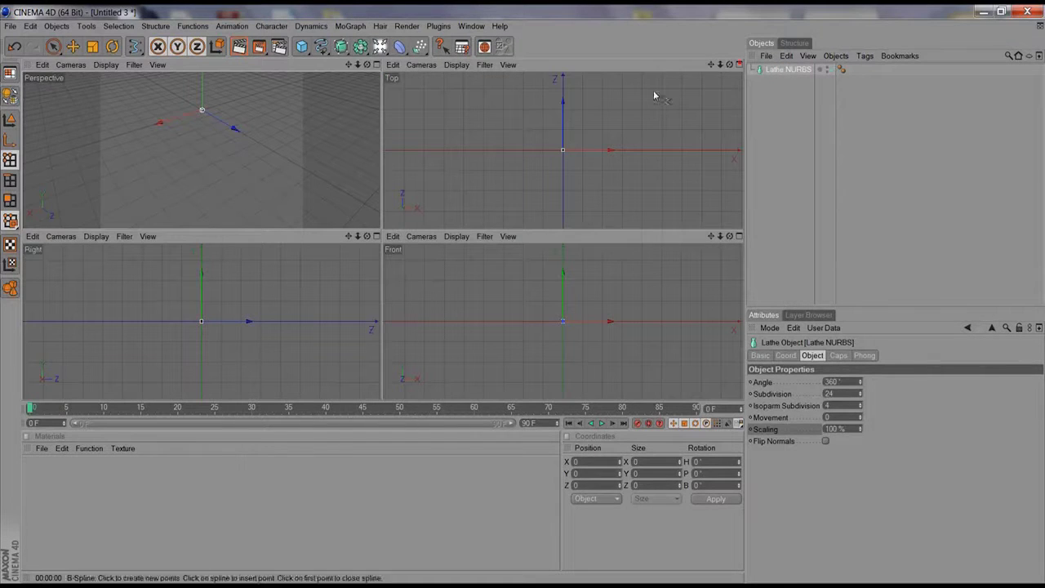
click(321, 47)
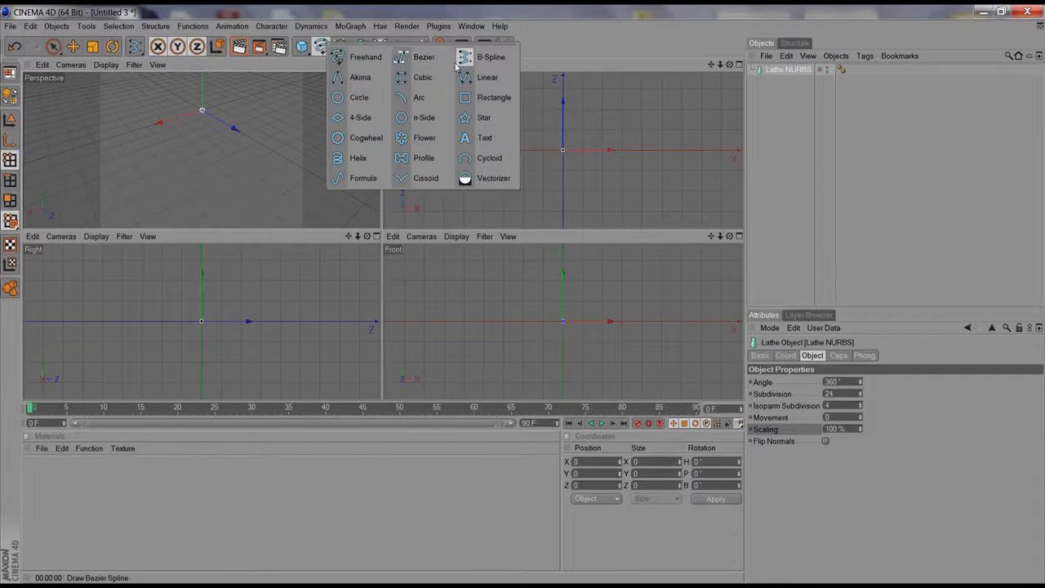
click(481, 57)
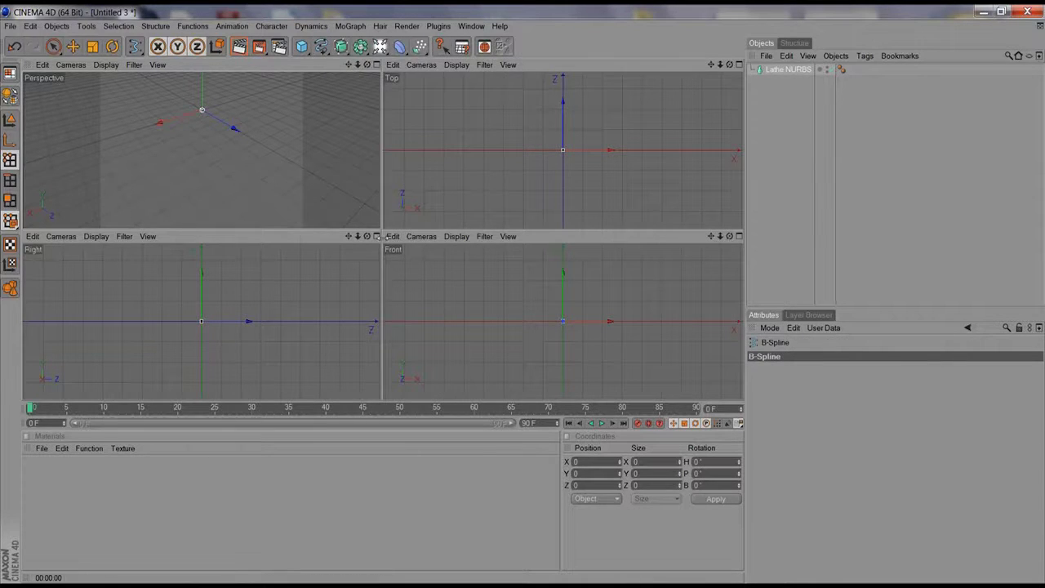
middle_click(355, 251)
alt+middle_drag(364, 161, 367, 305)
click(379, 120)
click(503, 120)
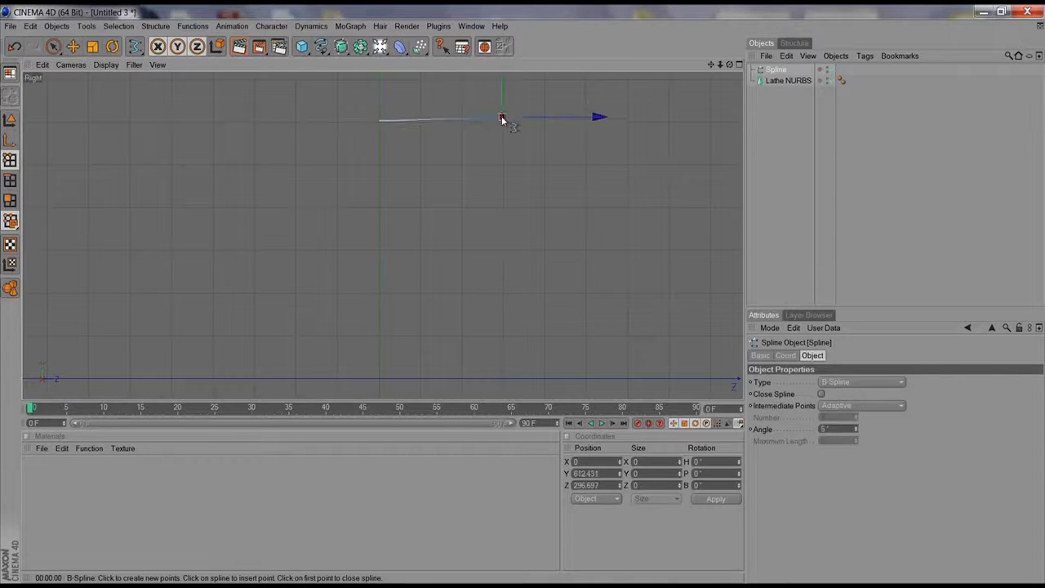
click(478, 169)
drag(473, 164, 504, 146)
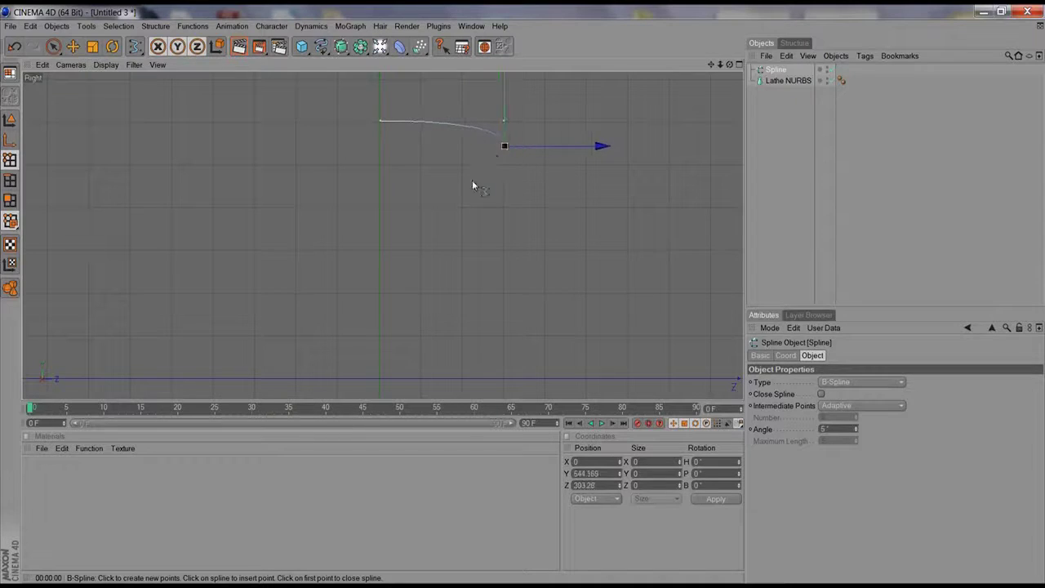
Continue the B-spline inward to a narrow waist, out around a rounded foot and back to the vertical axis at the origin.
click(417, 227)
drag(417, 230, 431, 243)
click(430, 312)
click(468, 355)
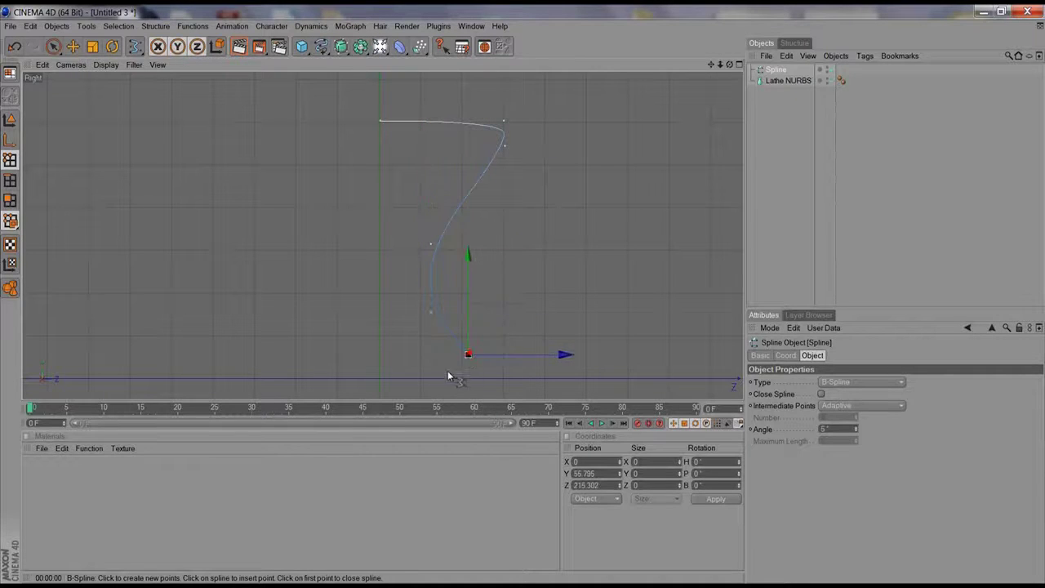
click(441, 378)
drag(441, 378, 436, 380)
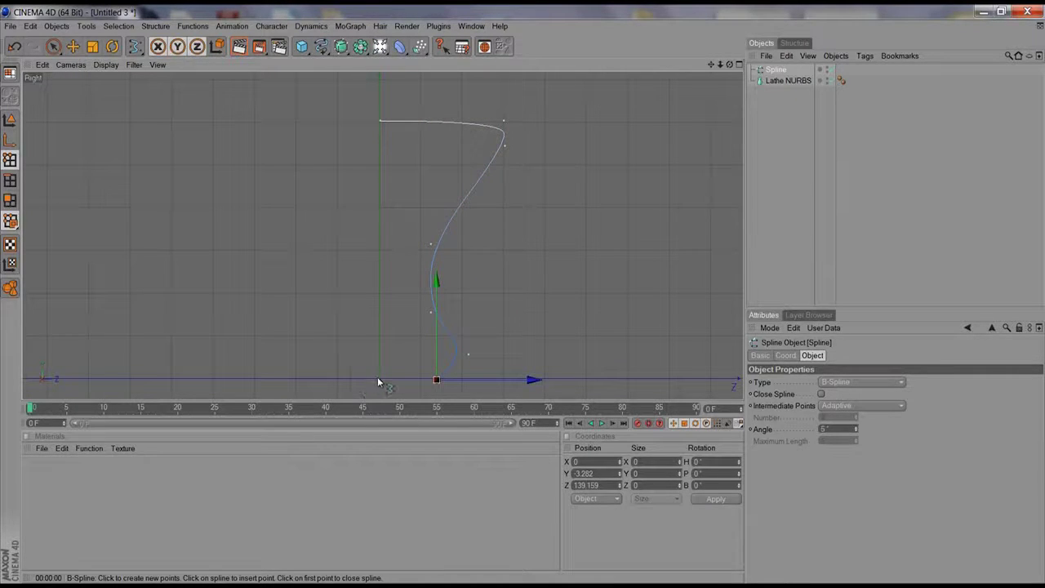
click(378, 378)
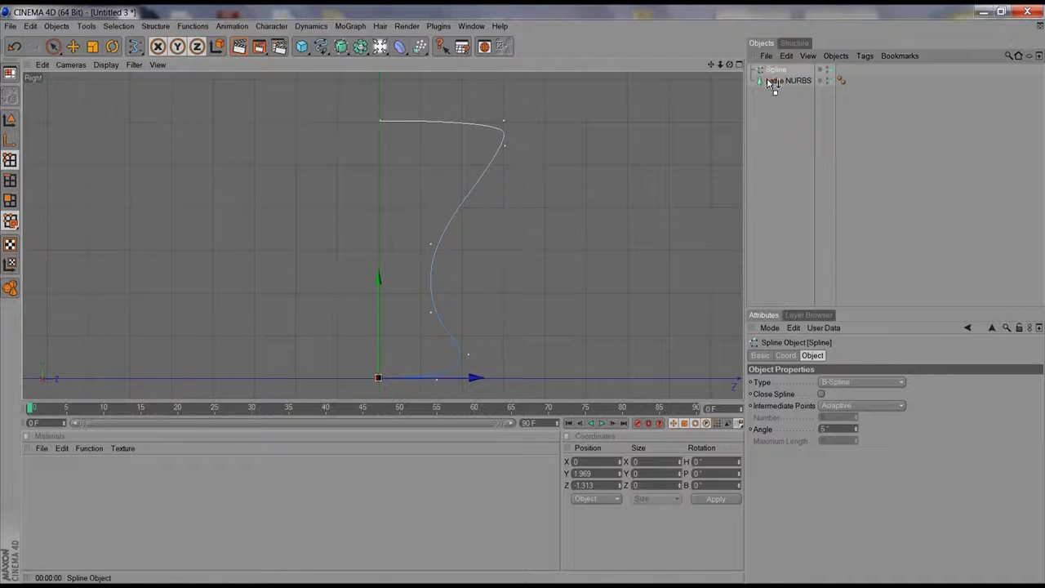
Make the profile spline a child of the Lathe NURBS and inspect the revolved body in the Perspective view.
drag(772, 84, 774, 81)
click(739, 64)
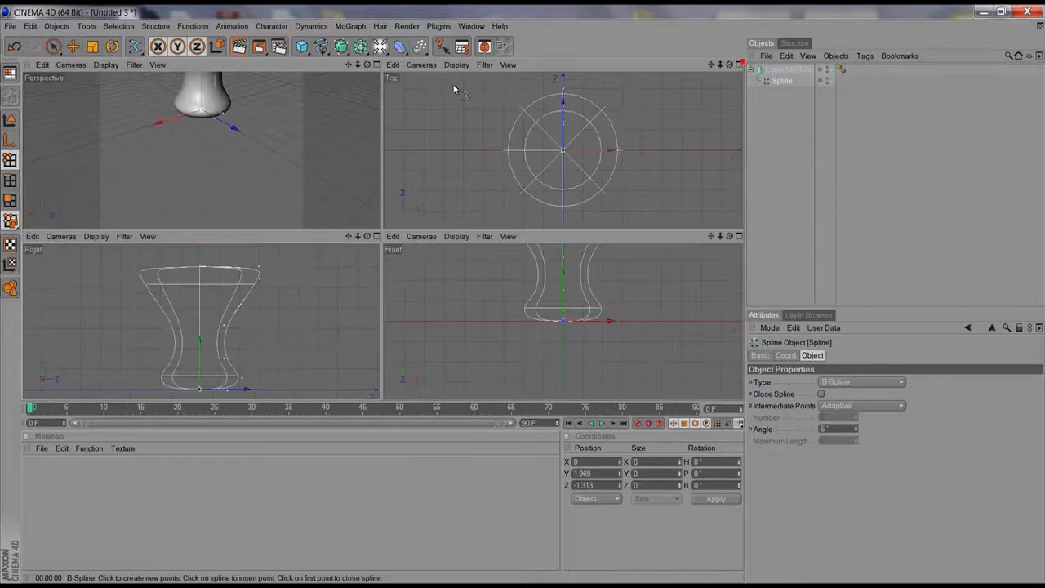
click(376, 64)
alt+middle_drag(267, 144, 302, 285)
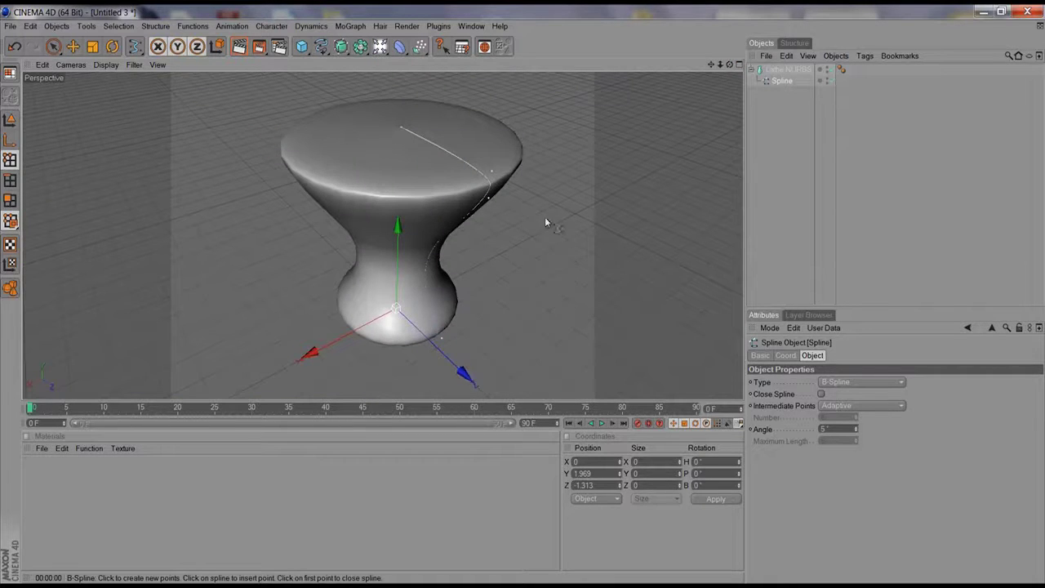
alt+right_drag(571, 269, 354, 283)
alt+drag(376, 269, 567, 211)
Convert the Lathe NURBS to an editable polygon object and activate Live Selection in point mode.
click(780, 71)
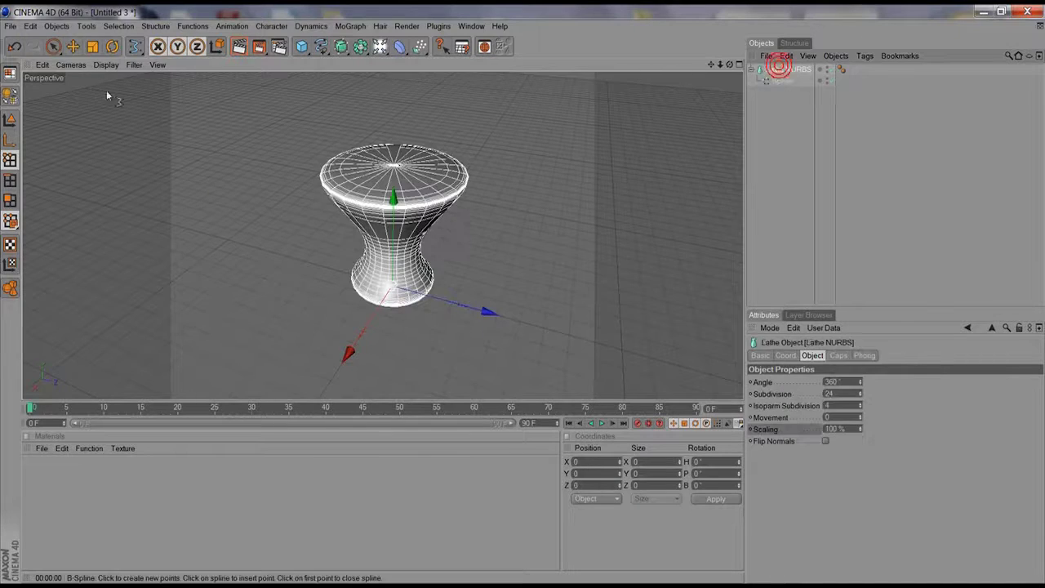
click(11, 95)
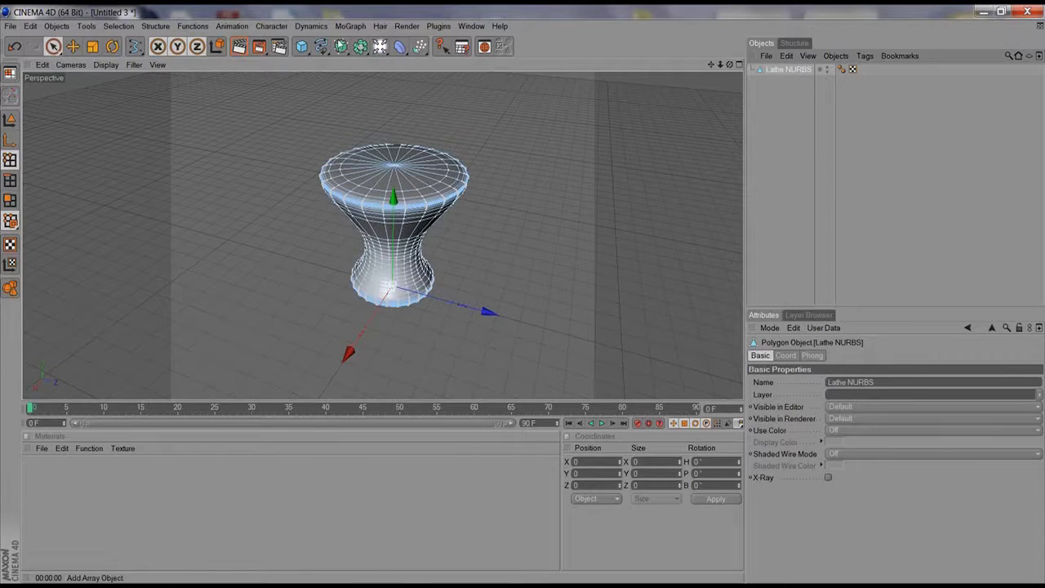
click(53, 47)
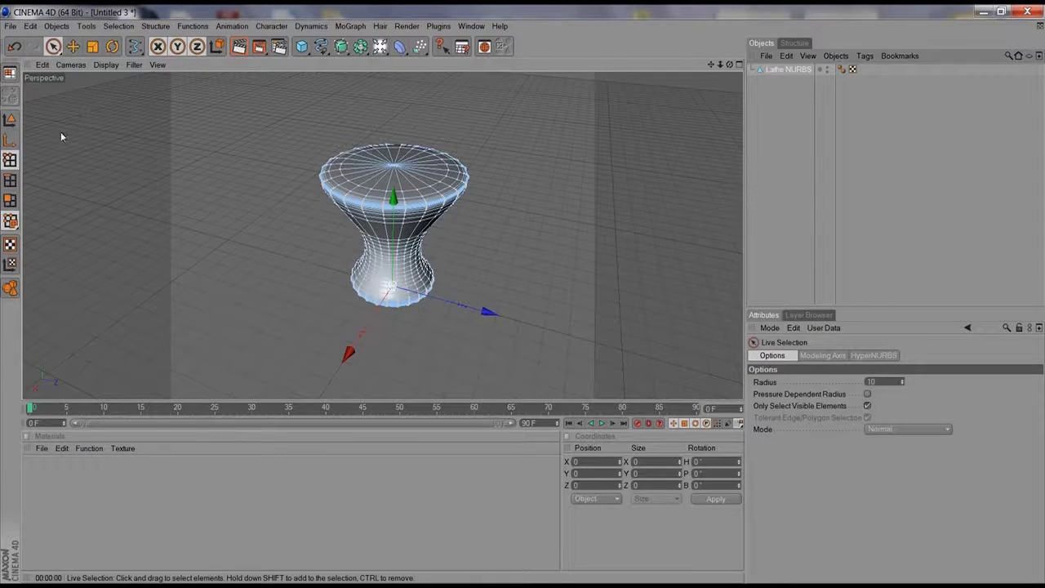
click(10, 200)
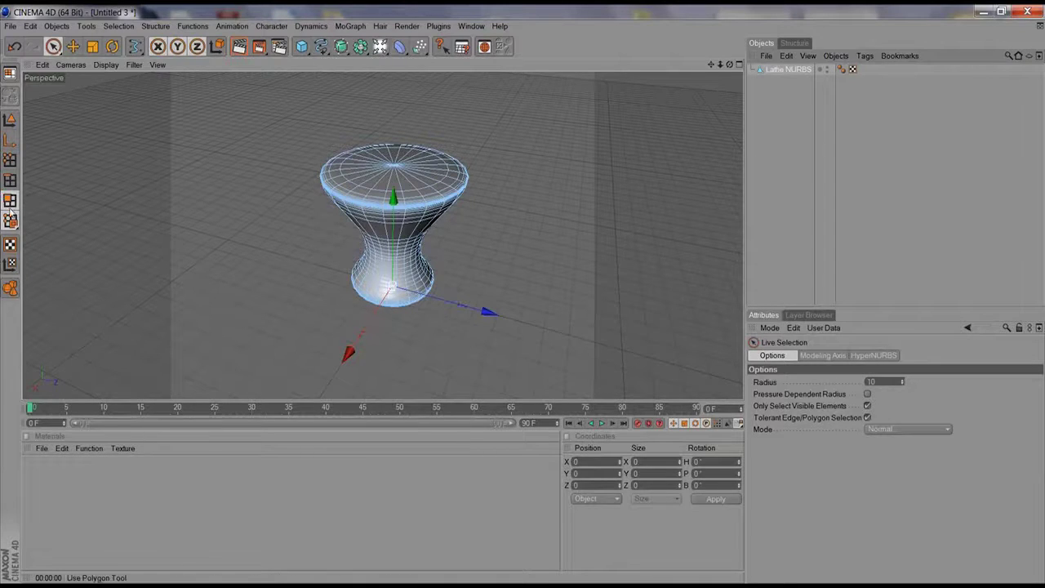
click(10, 161)
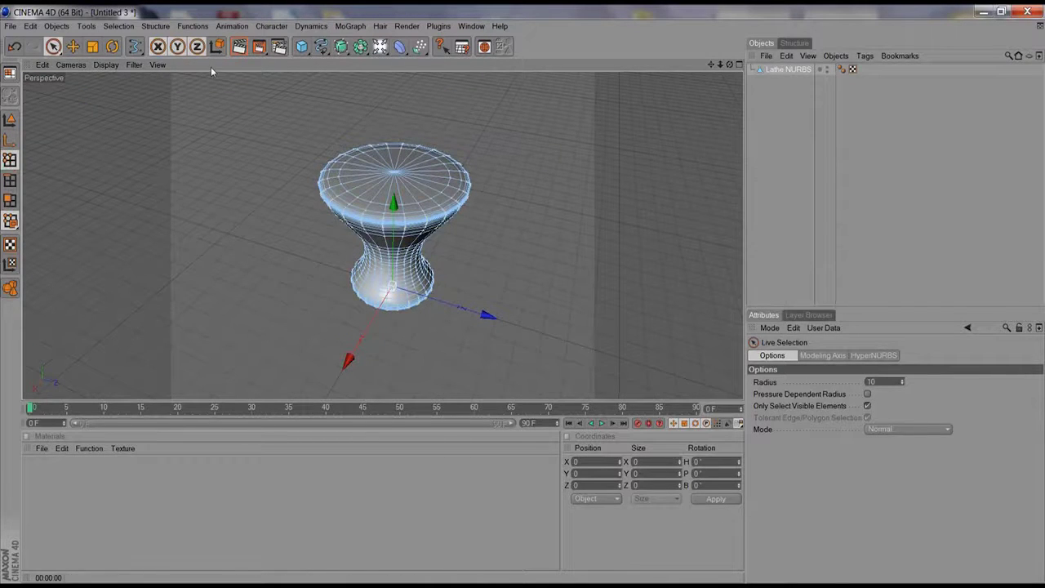
click(54, 46)
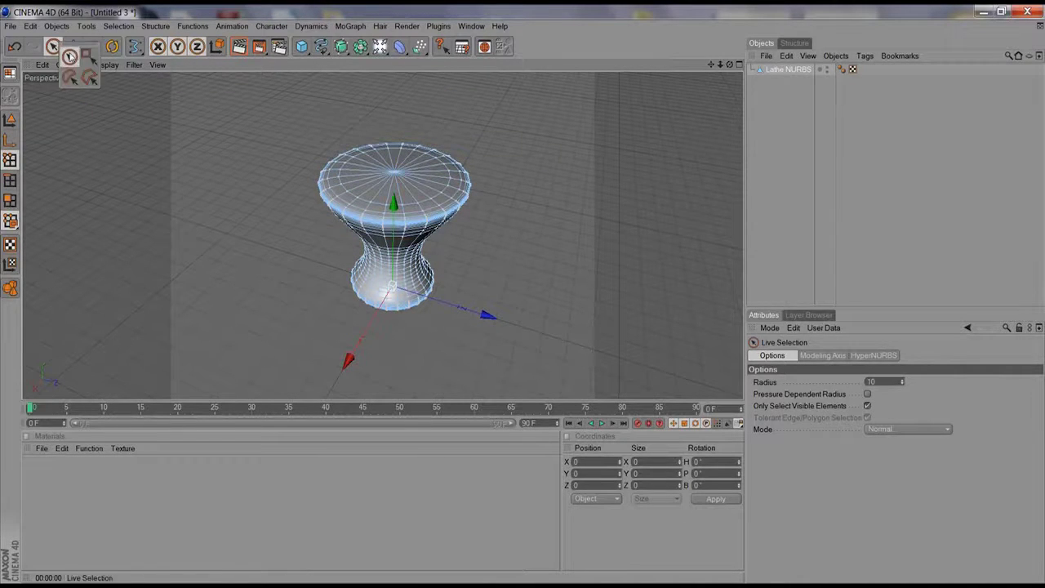
click(67, 55)
Examine the lathed body from the Top view and look down onto its closed top in the Perspective view.
click(739, 65)
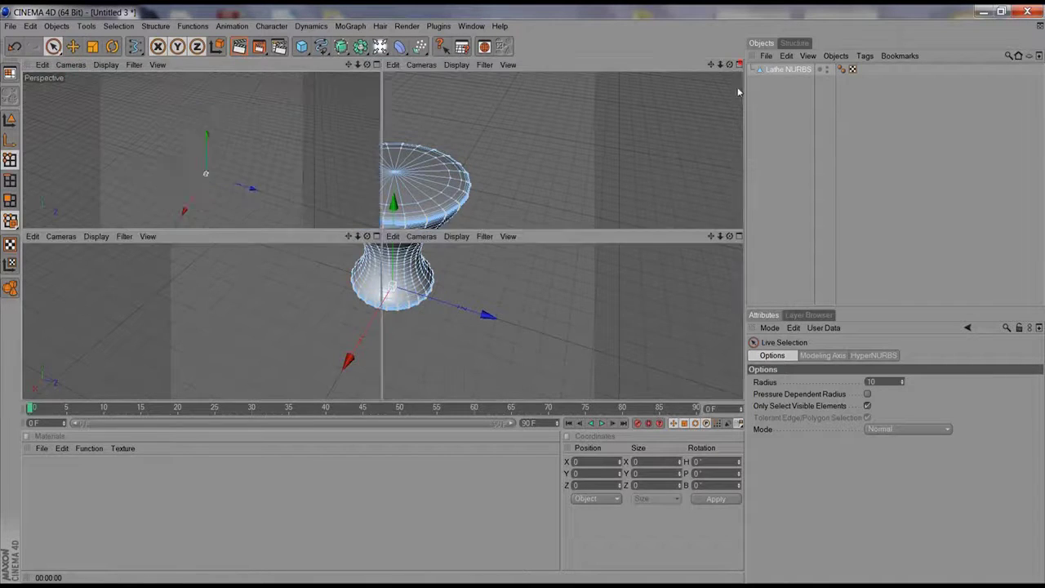
click(739, 65)
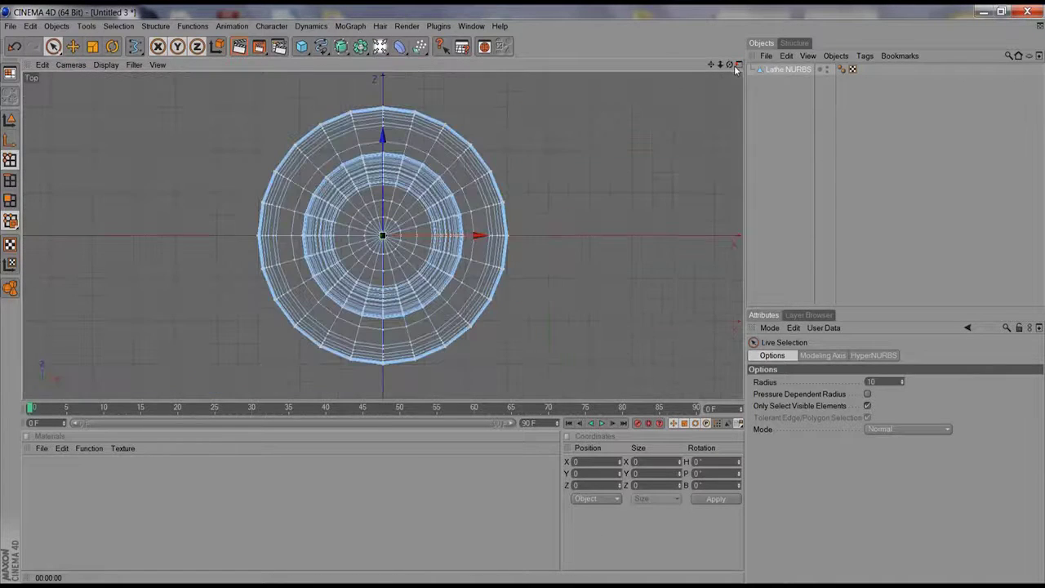
mouse_move(275, 227)
alt+right_down()
mouse_move(555, 152)
mouse_move(686, 147)
alt+right_up()
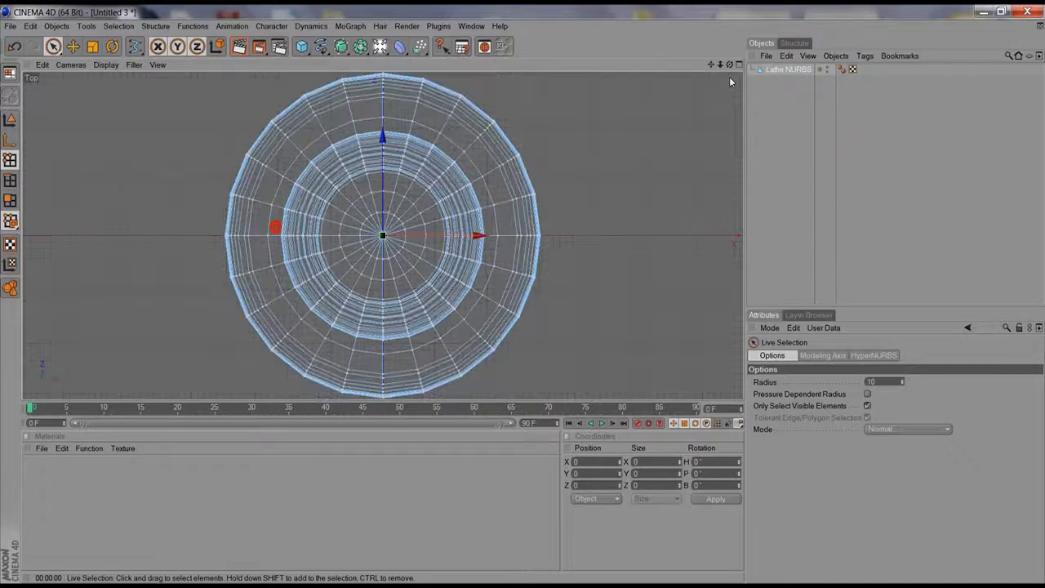
click(739, 65)
click(375, 65)
alt+drag(237, 188, 181, 361)
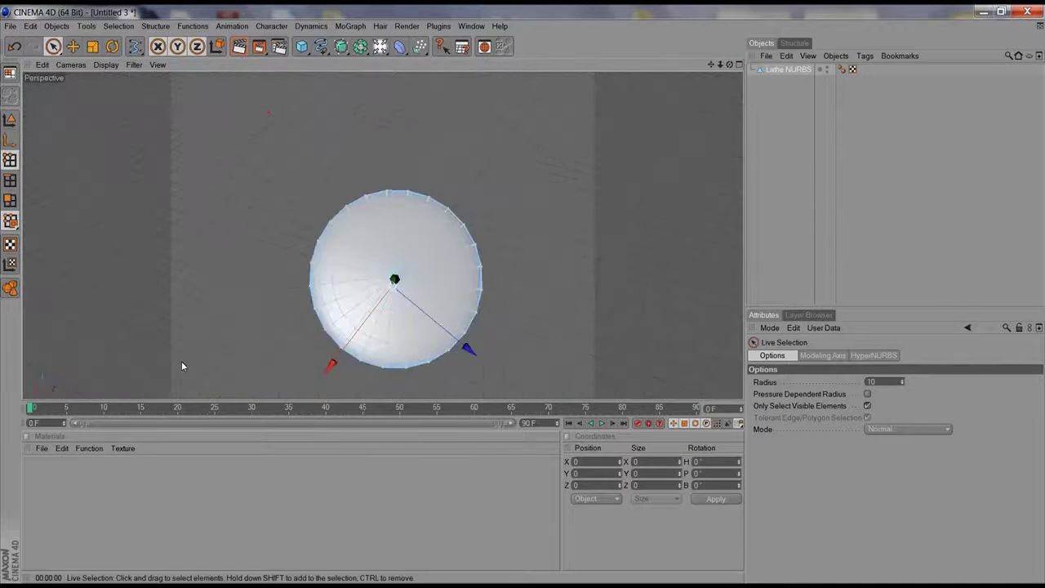
alt+middle_drag(303, 273, 212, 175)
alt+right_drag(244, 187, 331, 182)
alt+drag(331, 177, 363, 250)
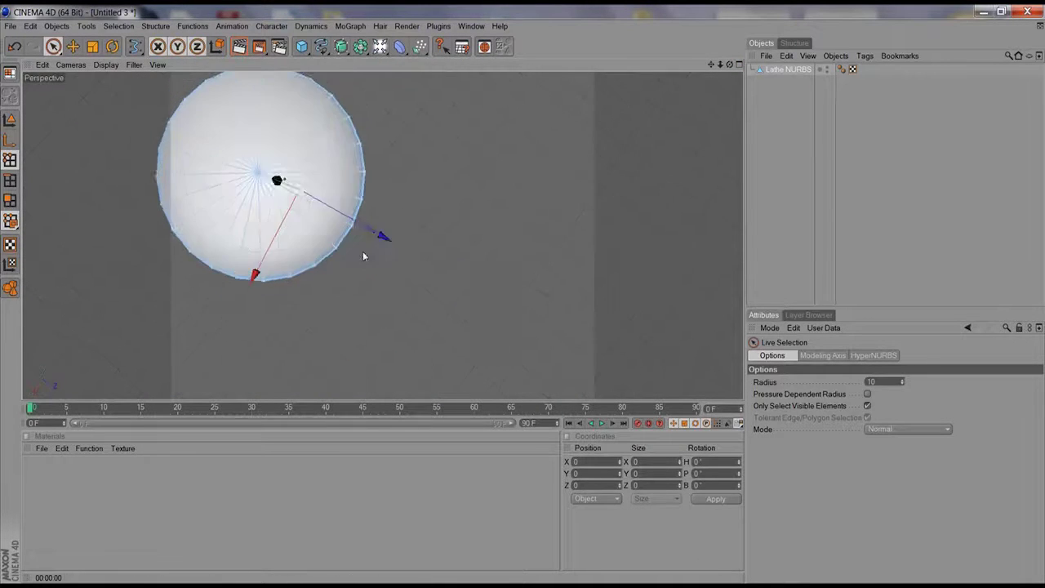
alt+middle_drag(262, 204, 348, 200)
Switch the Perspective view to Hidden Line display, looking straight down onto the body's closed top.
click(112, 62)
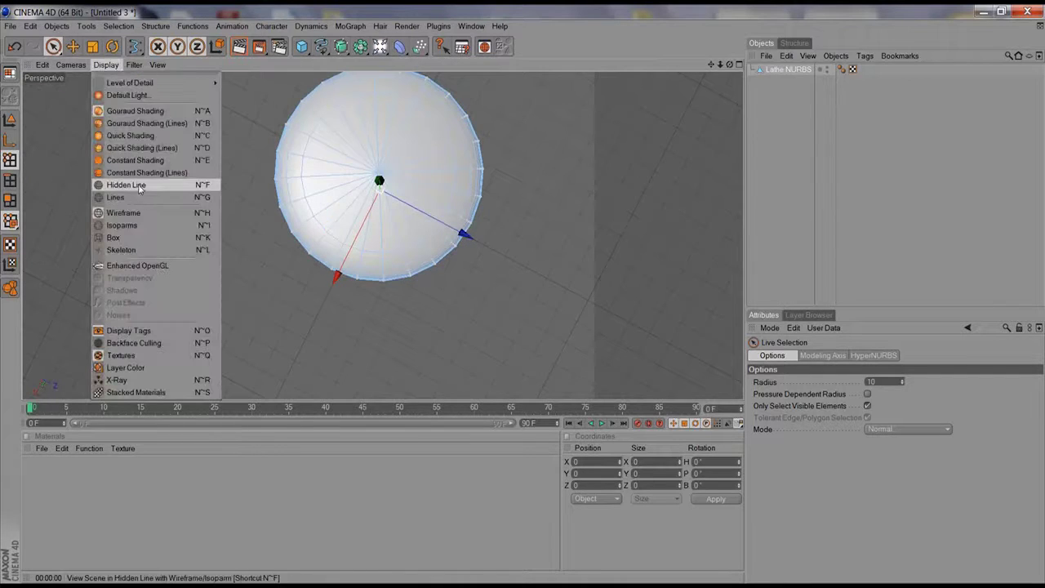
click(131, 185)
mouse_move(408, 177)
alt+middle_down()
mouse_move(412, 190)
mouse_move(380, 223)
alt+middle_up()
alt+drag(380, 222, 394, 188)
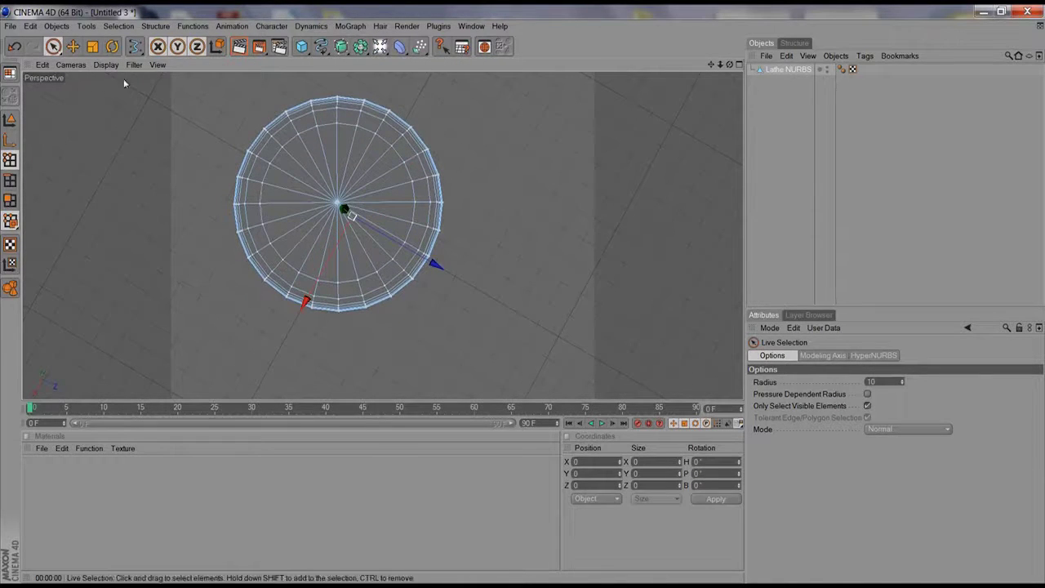
Lasso-select the points of the top cap inside the rim and delete them to open the vase.
drag(53, 47, 74, 75)
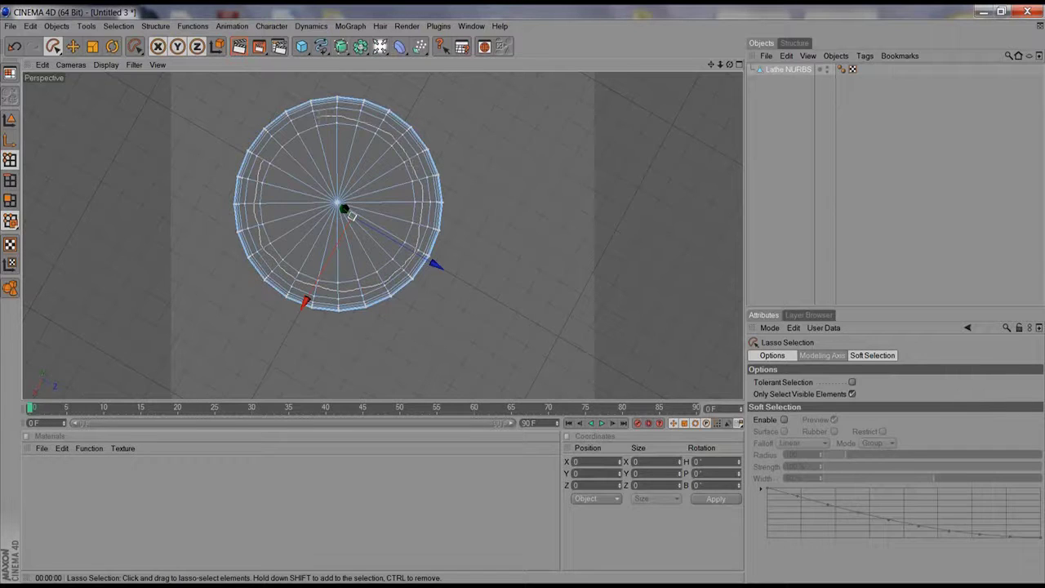
drag(350, 216, 288, 180)
key(Delete)
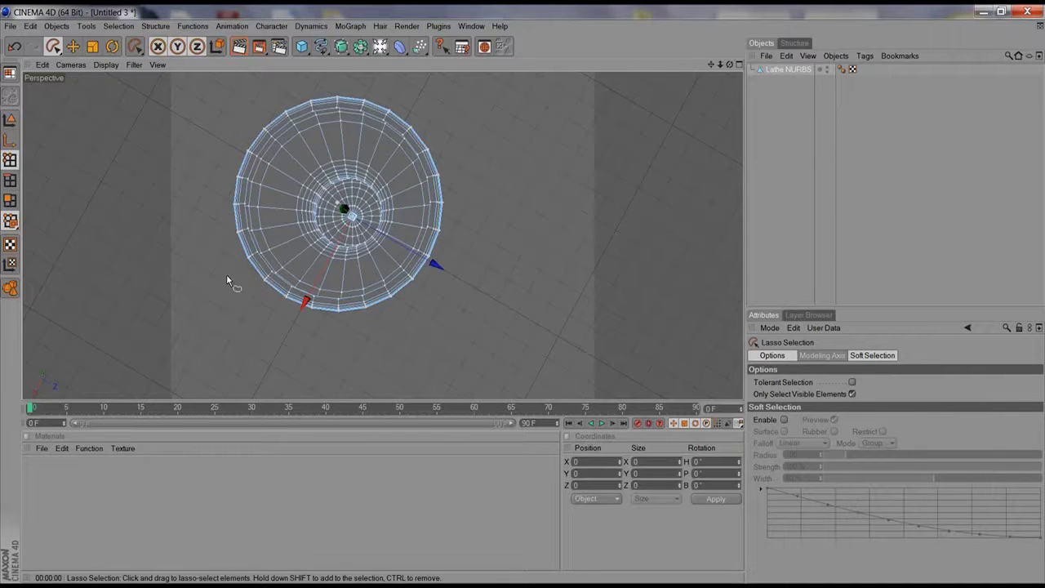
alt+drag(227, 274, 331, 153)
alt+drag(349, 199, 494, 206)
alt+drag(286, 254, 320, 245)
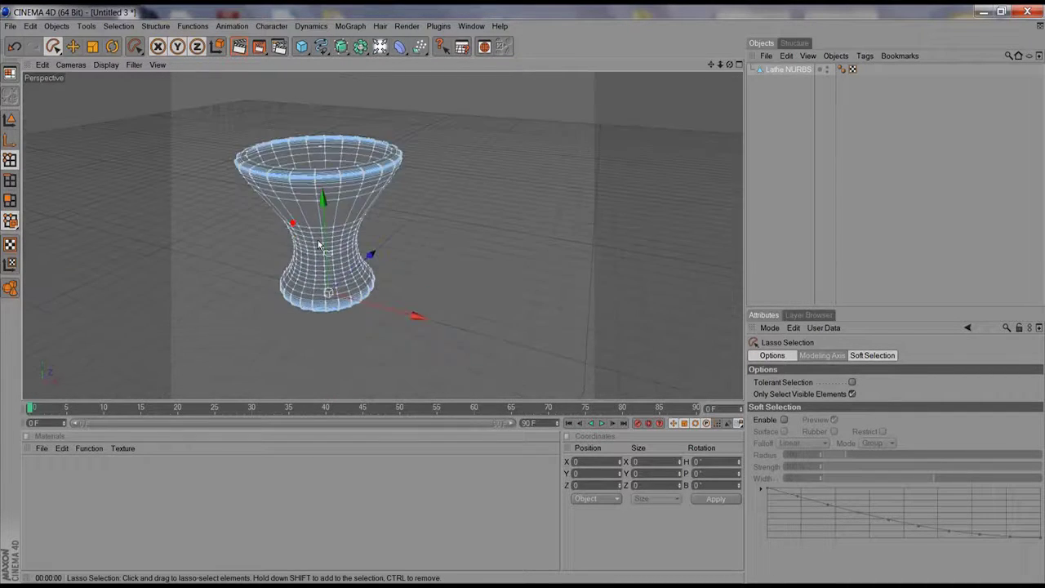
Add a Figure object, raise it to about Y 505 in the vase's mouth and rotate its heading to about 773.5°.
drag(302, 47, 355, 101)
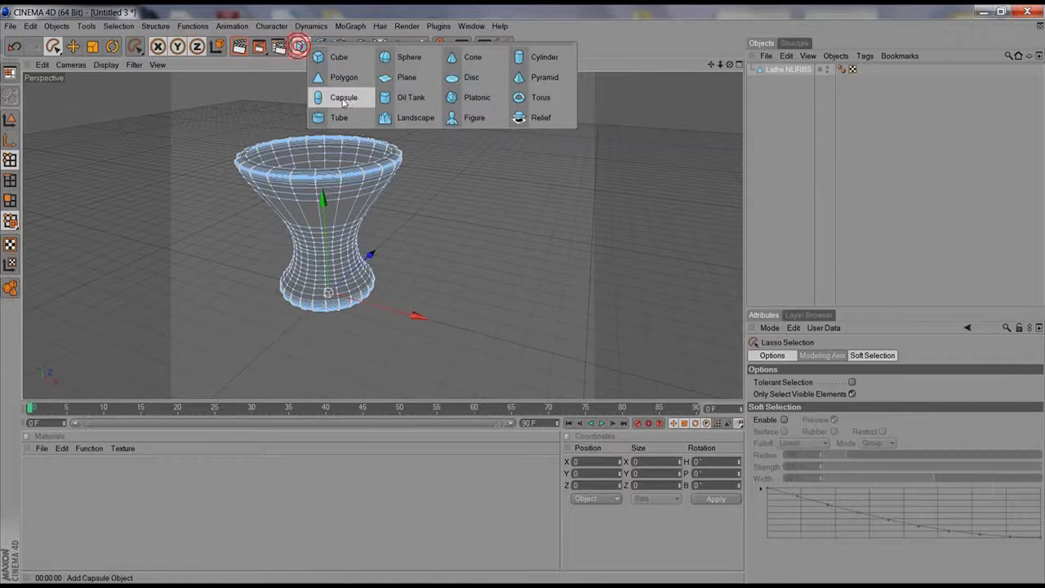
click(455, 125)
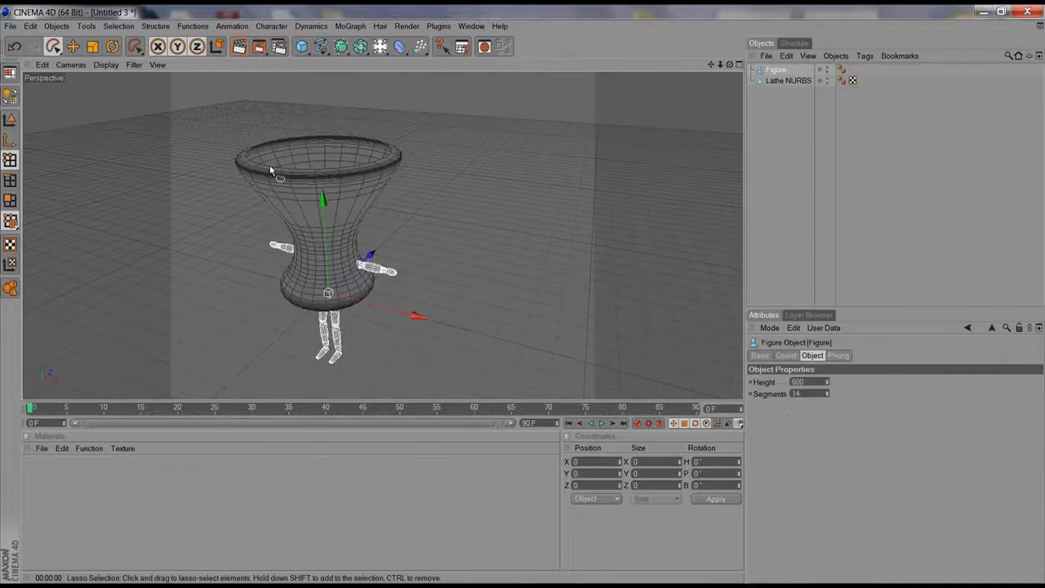
drag(325, 245, 339, 100)
key(r)
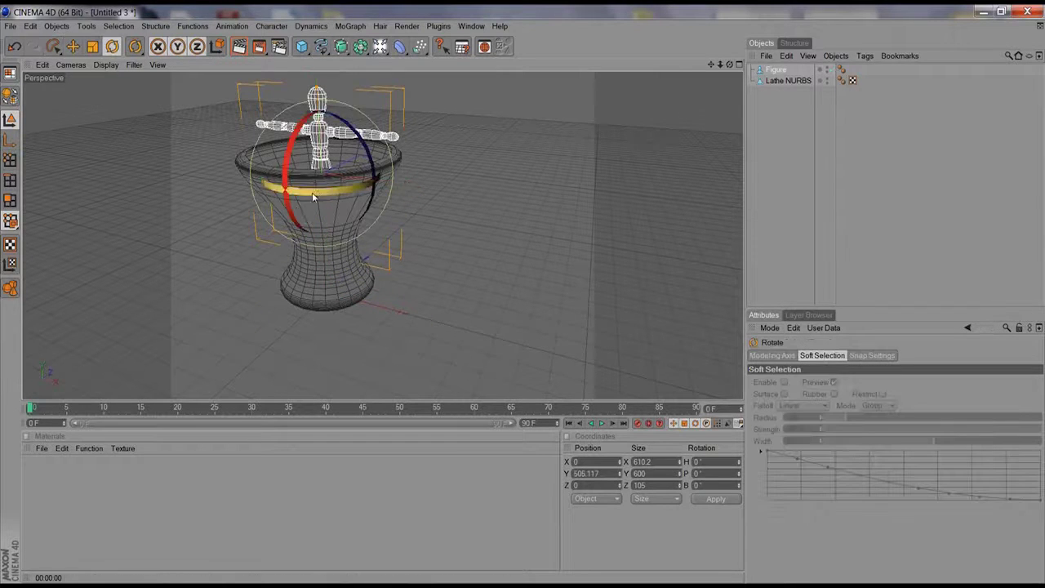
drag(312, 192, 351, 187)
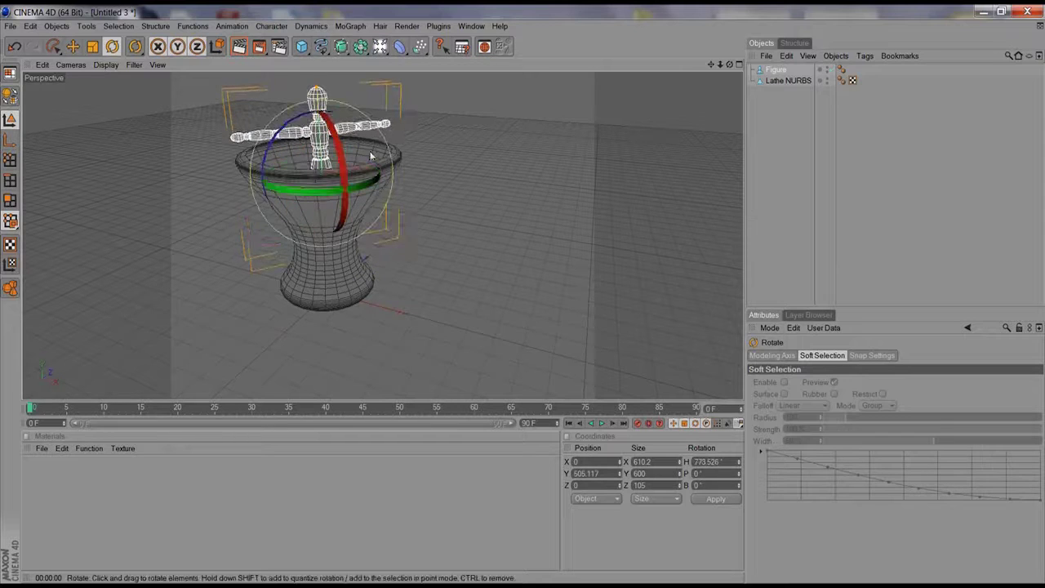
Render the view of the figure in the vase and delete the Figure object.
click(239, 47)
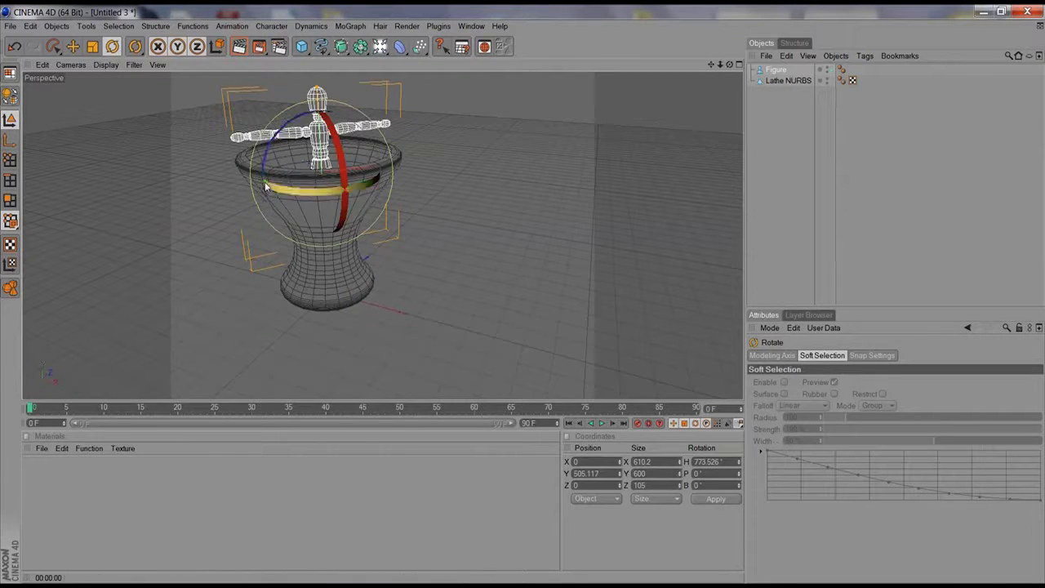
alt+drag(325, 190, 355, 196)
alt+right_drag(354, 196, 518, 166)
alt+middle_drag(198, 157, 257, 203)
scroll(257, 202, up, 2)
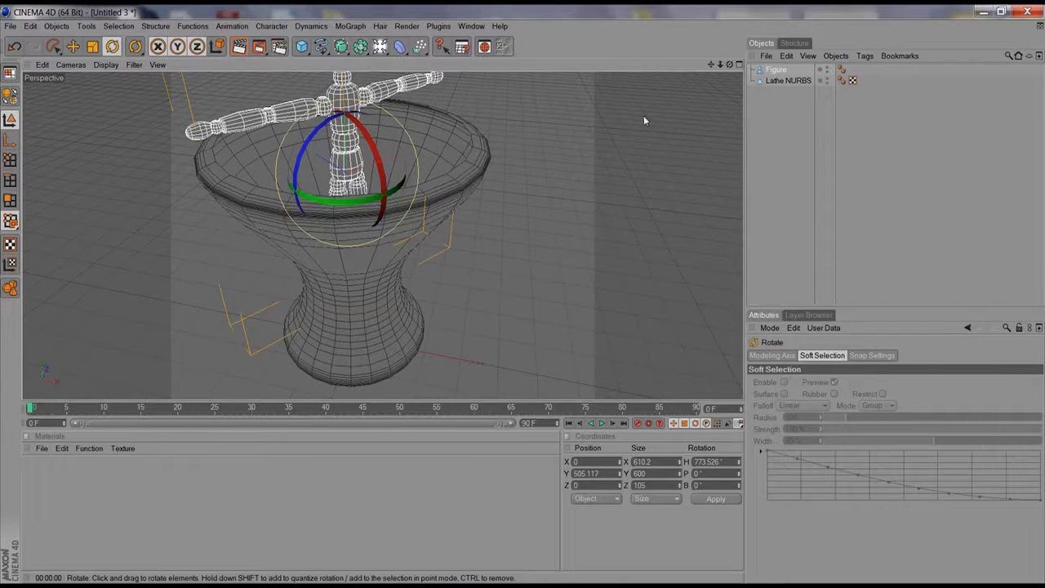
click(771, 70)
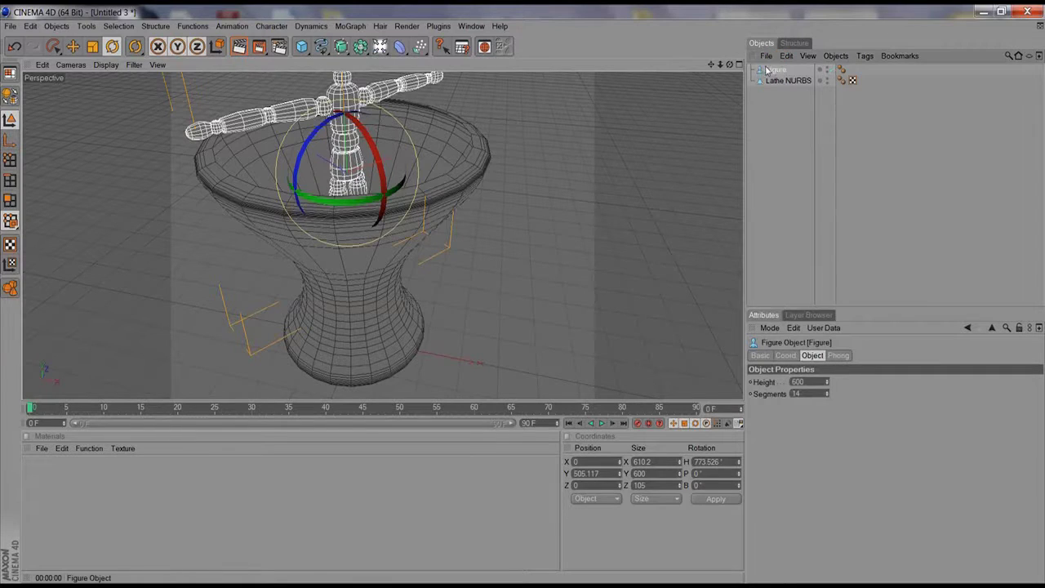
key(Delete)
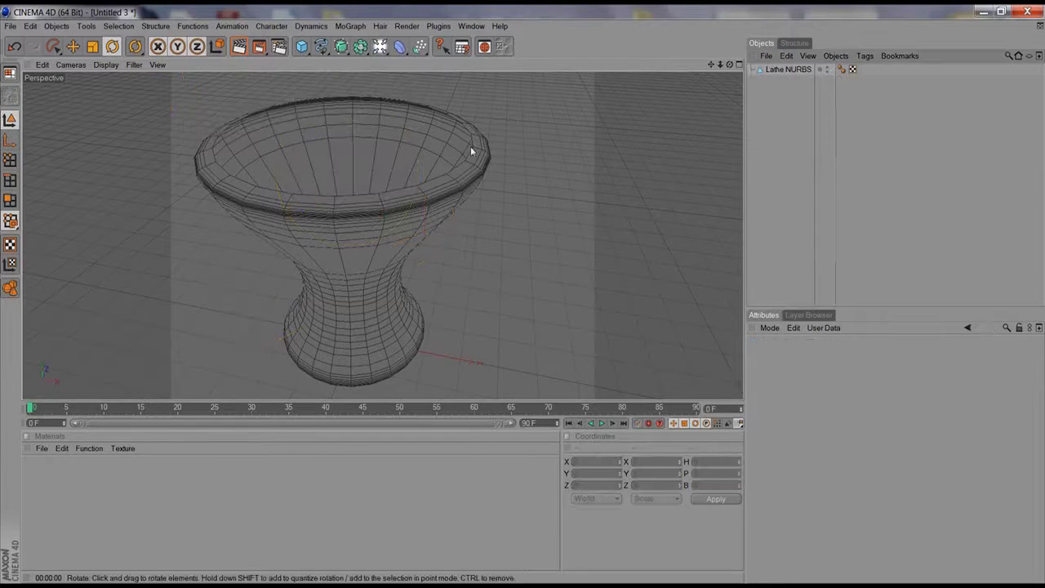
Frame the whole vase in the Perspective view and switch the display to Gouraud Shading.
alt+drag(348, 238, 445, 231)
alt+right_drag(446, 231, 226, 329)
alt+drag(346, 268, 402, 258)
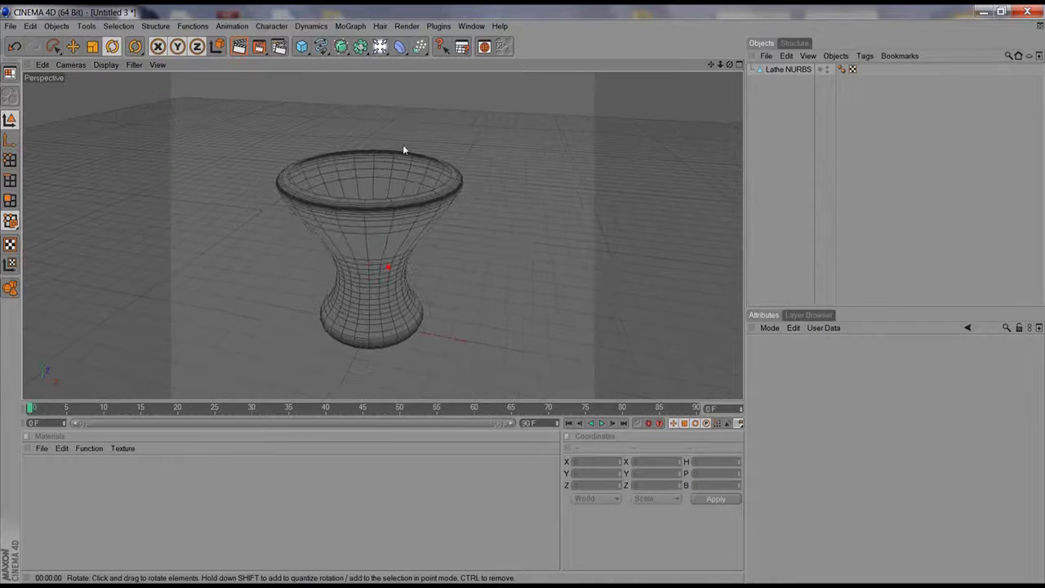
click(107, 65)
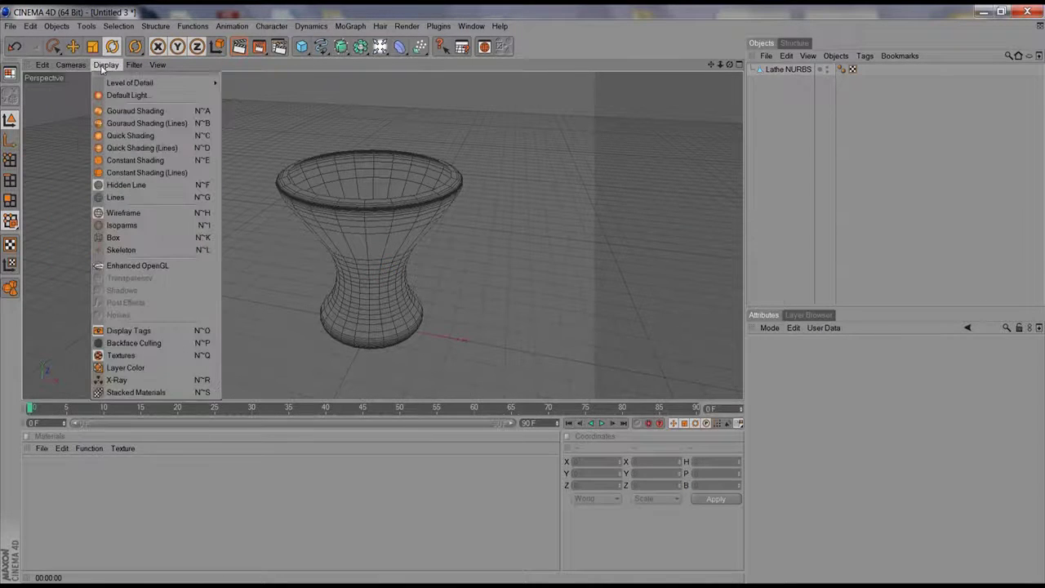
click(134, 111)
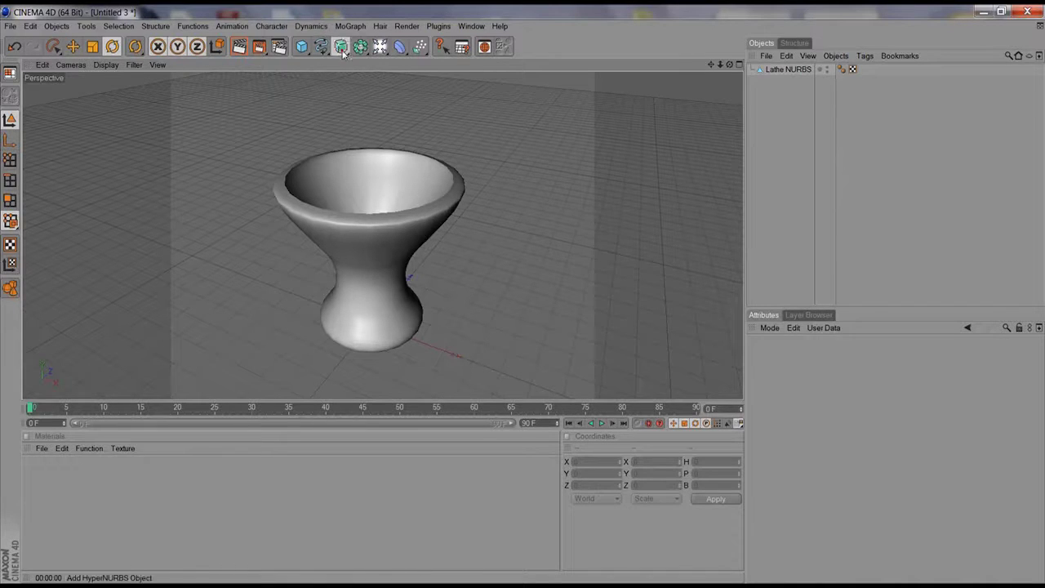
Smooth the vase by placing the Lathe NURBS object under a new HyperNURBS object, and render the view.
drag(342, 47, 379, 52)
click(788, 80)
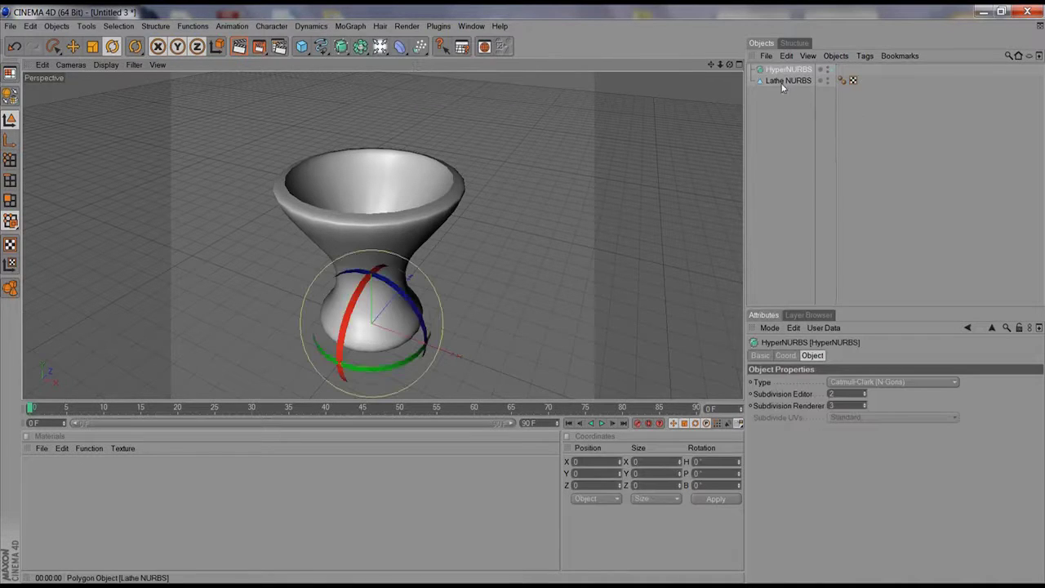
mouse_move(785, 80)
mouse_down()
mouse_move(772, 85)
mouse_move(776, 70)
mouse_up()
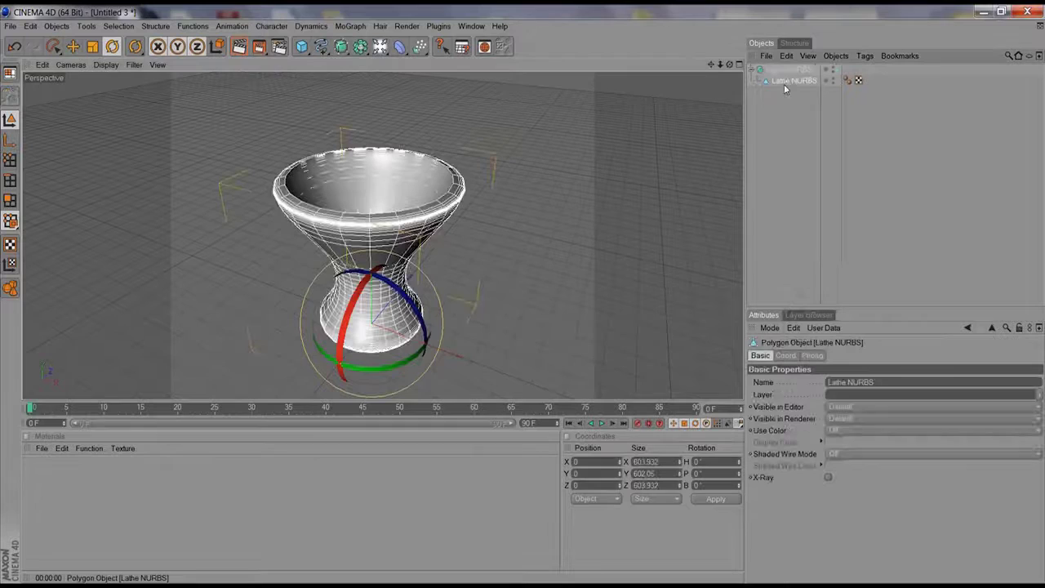
click(717, 172)
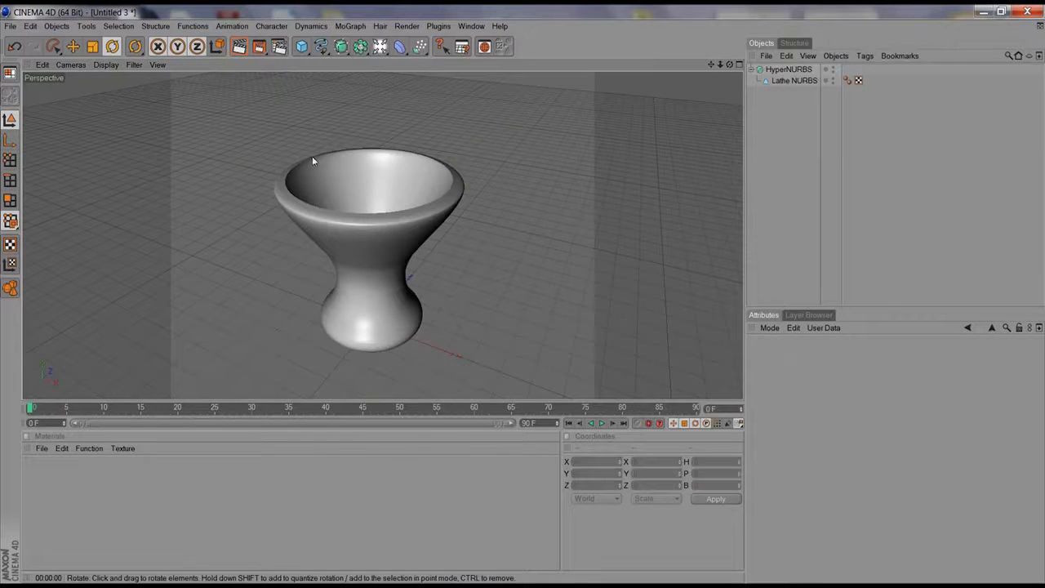
click(239, 46)
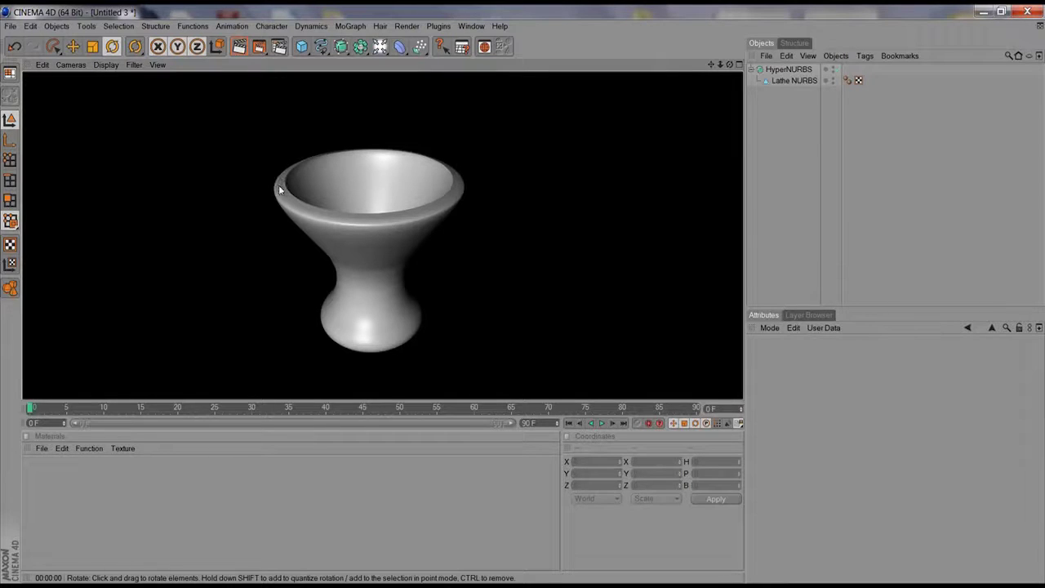
Toggle the HyperNURBS off and on to compare the vase's smoothing, leaving it disabled.
click(785, 70)
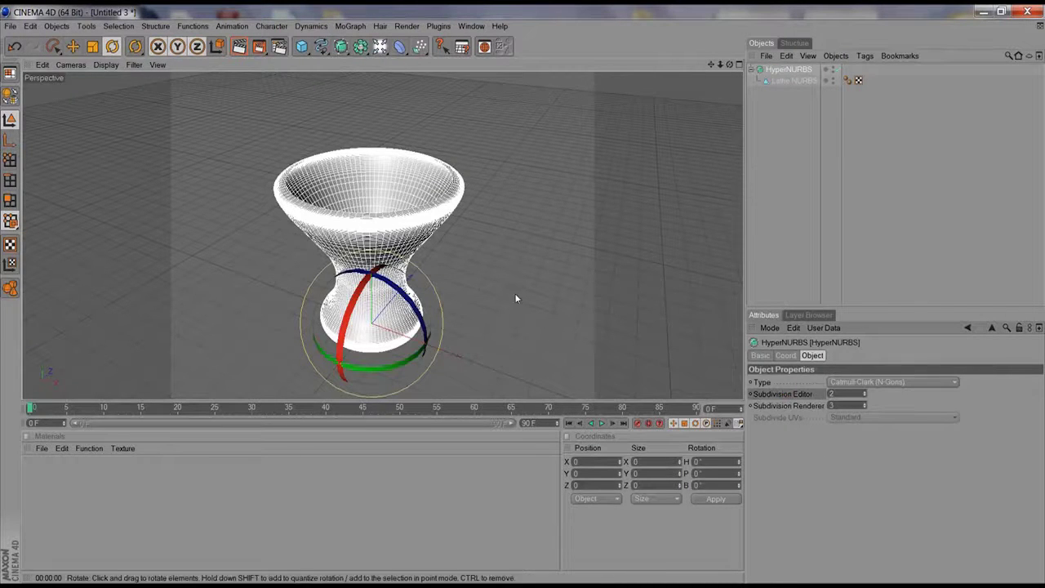
click(837, 69)
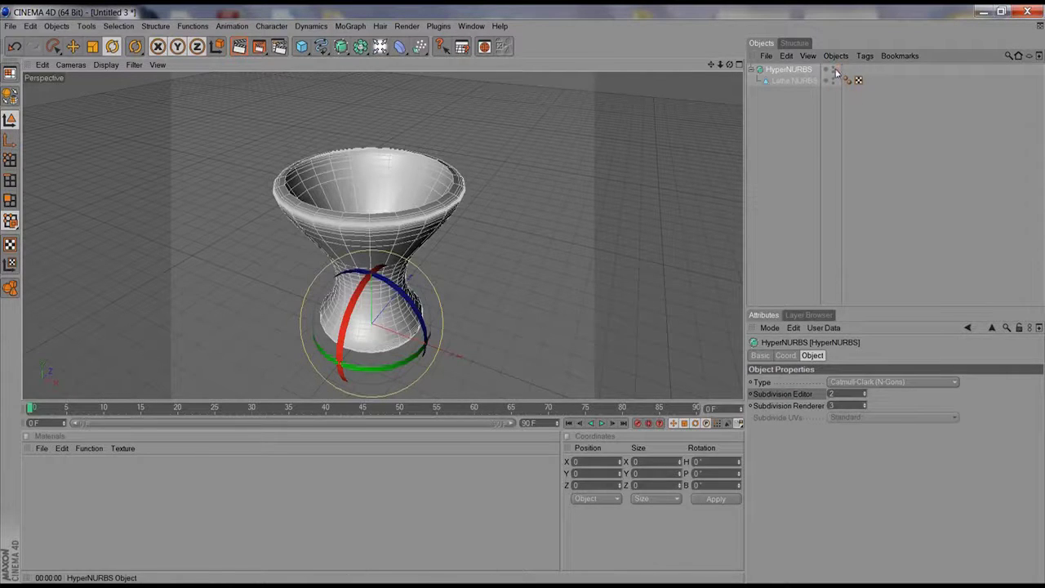
click(835, 70)
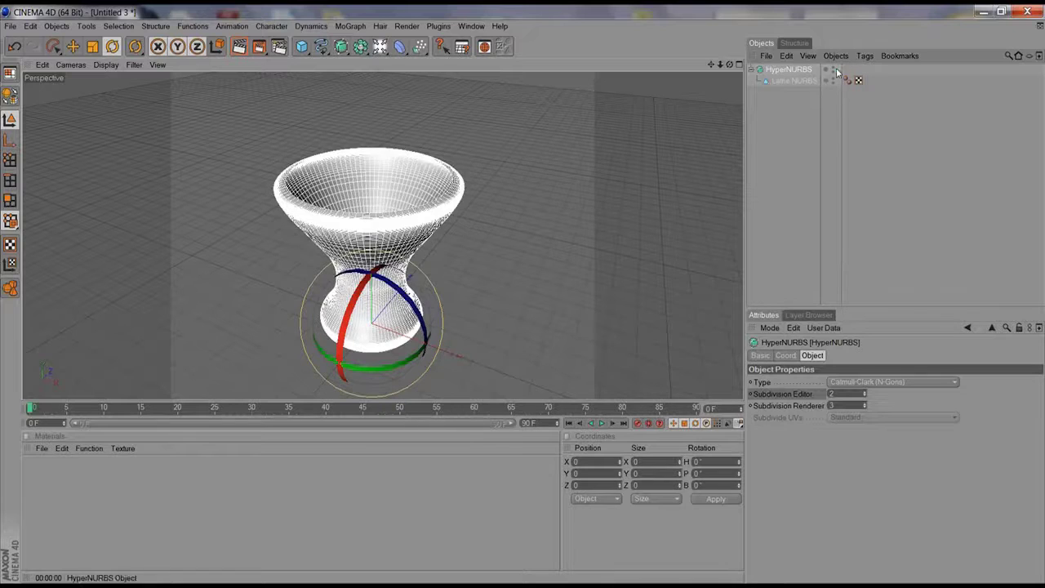
click(836, 69)
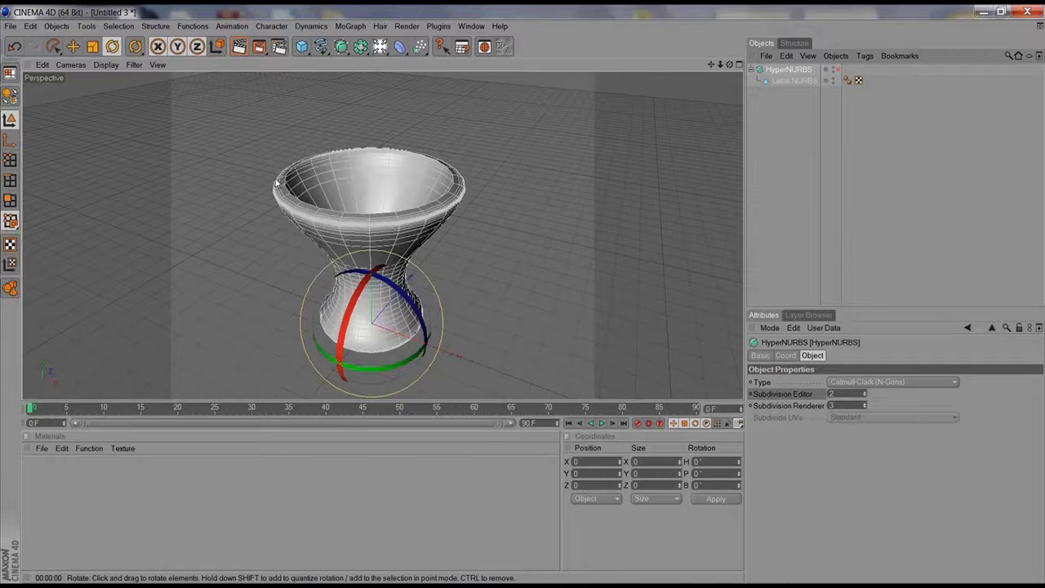
click(780, 102)
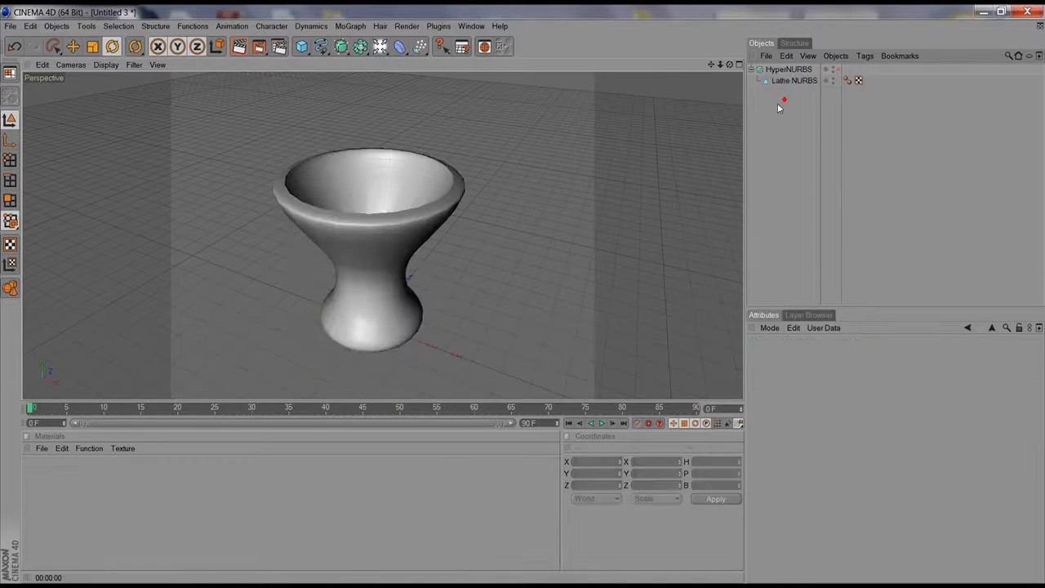
Hide the HyperNURBS and Lathe NURBS objects and add a default cube of 200 × 200 × 200 at the origin.
click(833, 77)
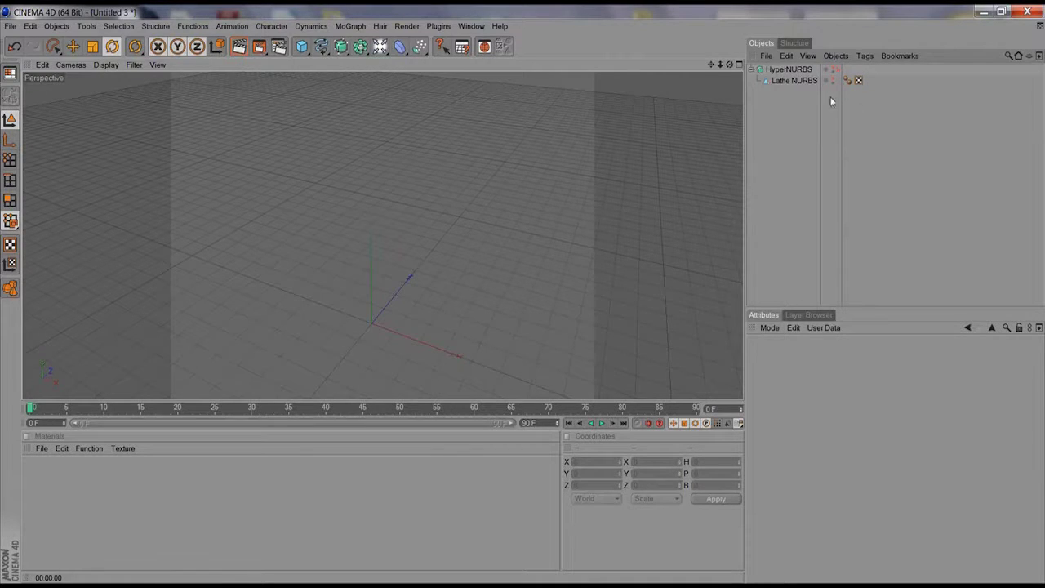
click(301, 47)
alt+middle_drag(389, 202, 361, 175)
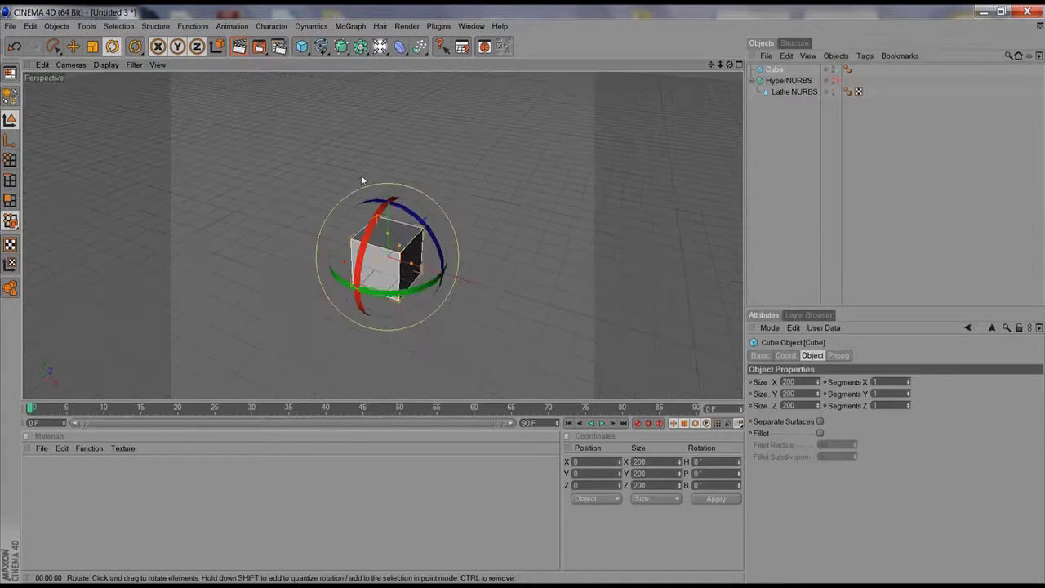
alt+right_drag(361, 175, 824, 193)
alt+drag(417, 330, 499, 278)
alt+middle_drag(499, 278, 427, 263)
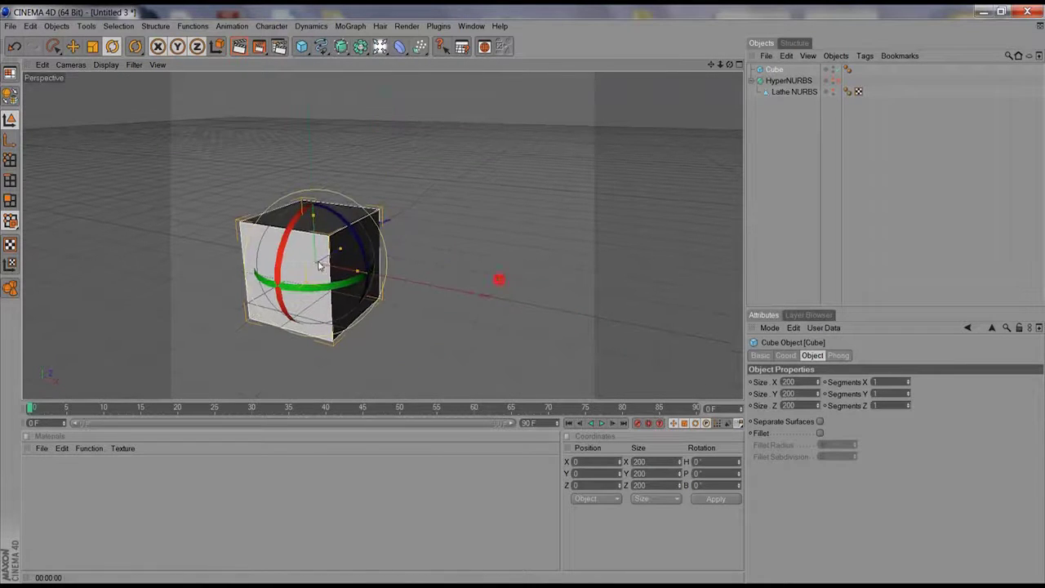
Make the HyperNURBS object and its Lathe NURBS child visible again in the viewport.
click(833, 82)
click(833, 72)
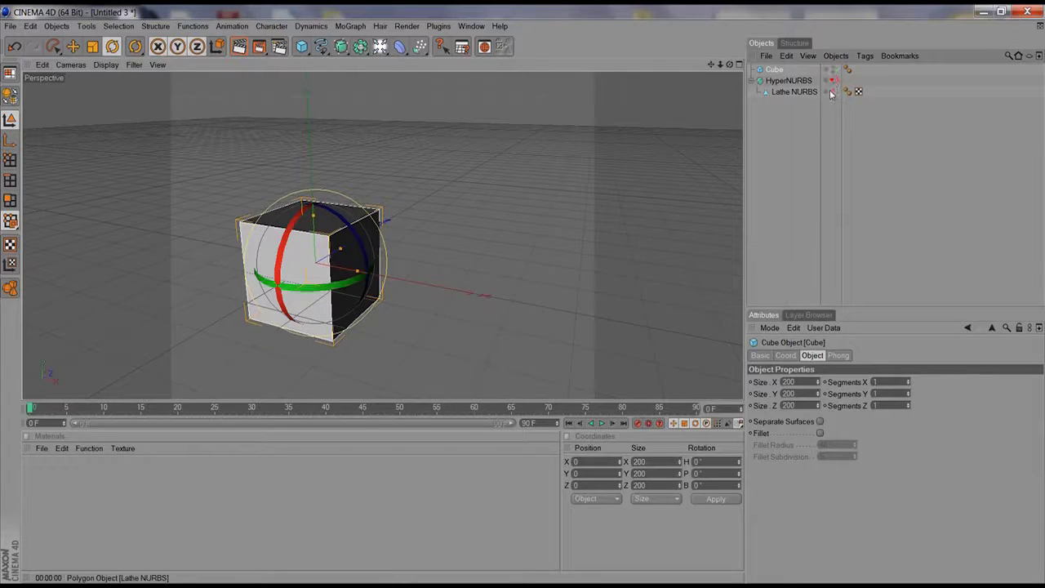
click(832, 88)
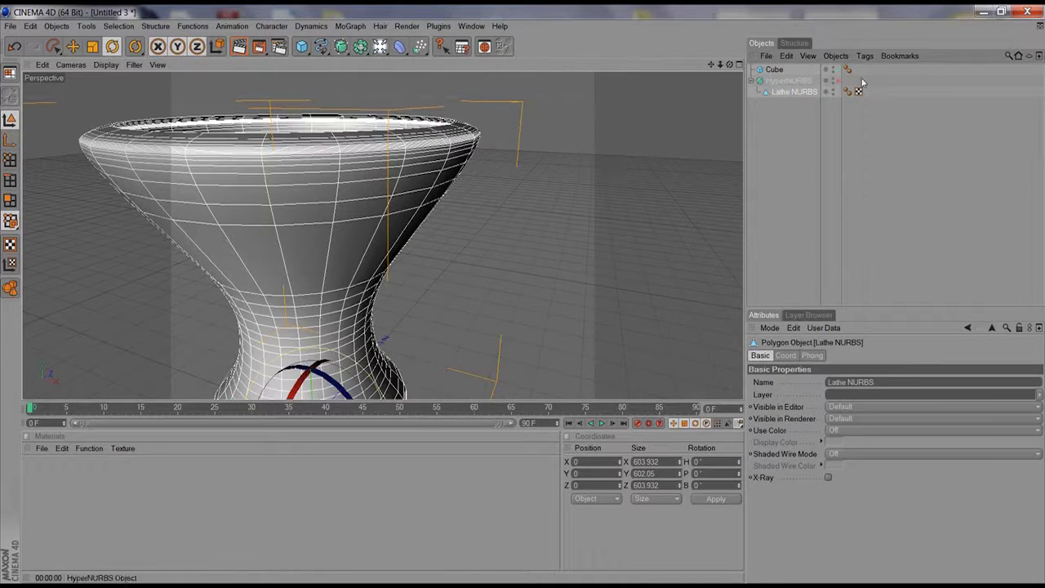
Hide the vase's HyperNURBS group in the viewport and place the cube under a new HyperNURBS object.
click(833, 89)
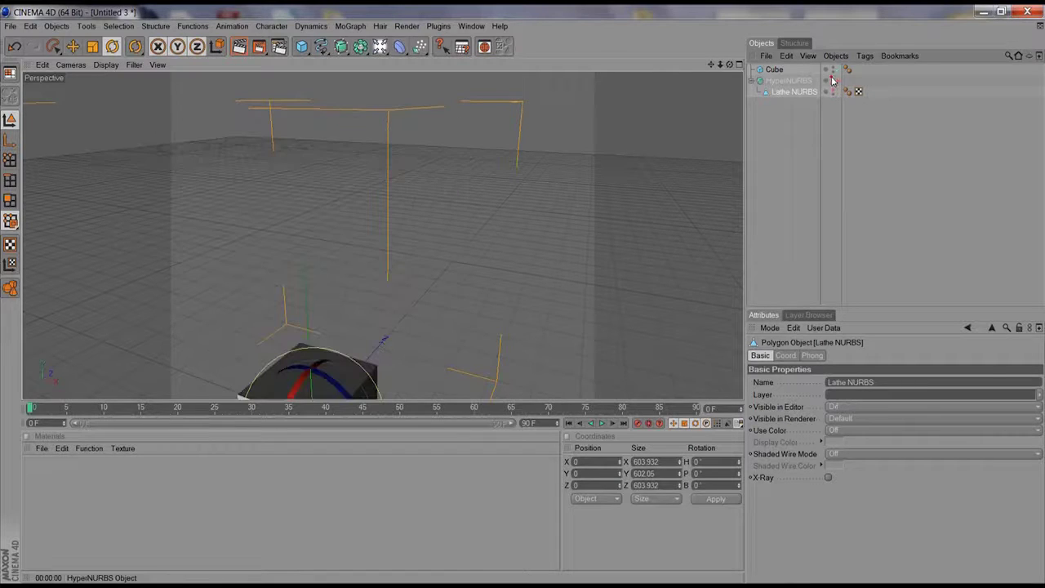
click(775, 69)
click(341, 46)
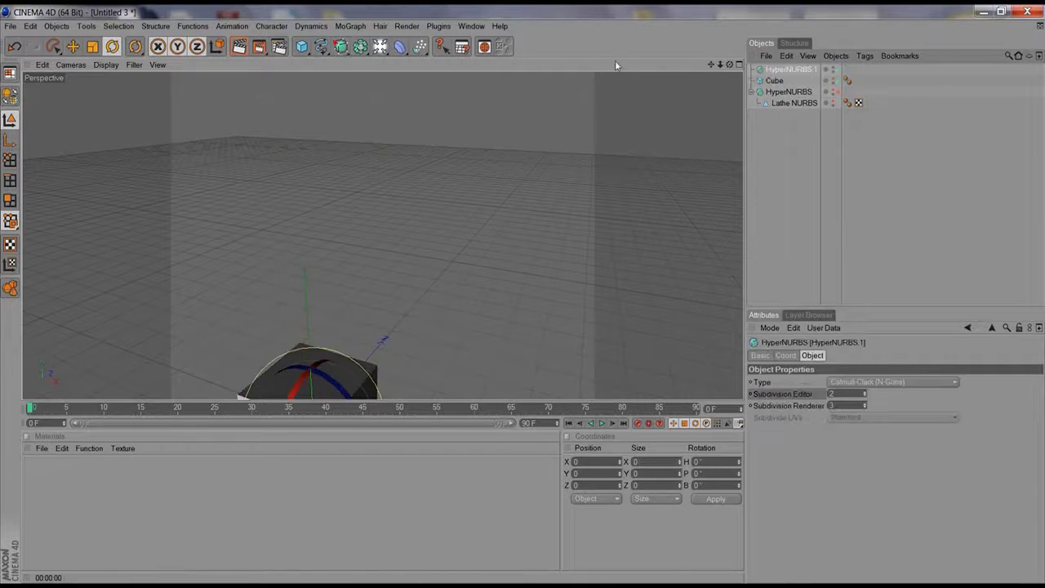
alt+middle_drag(575, 191, 599, 84)
drag(775, 81, 776, 70)
alt+drag(406, 258, 450, 265)
alt+right_drag(450, 265, 823, 252)
click(822, 251)
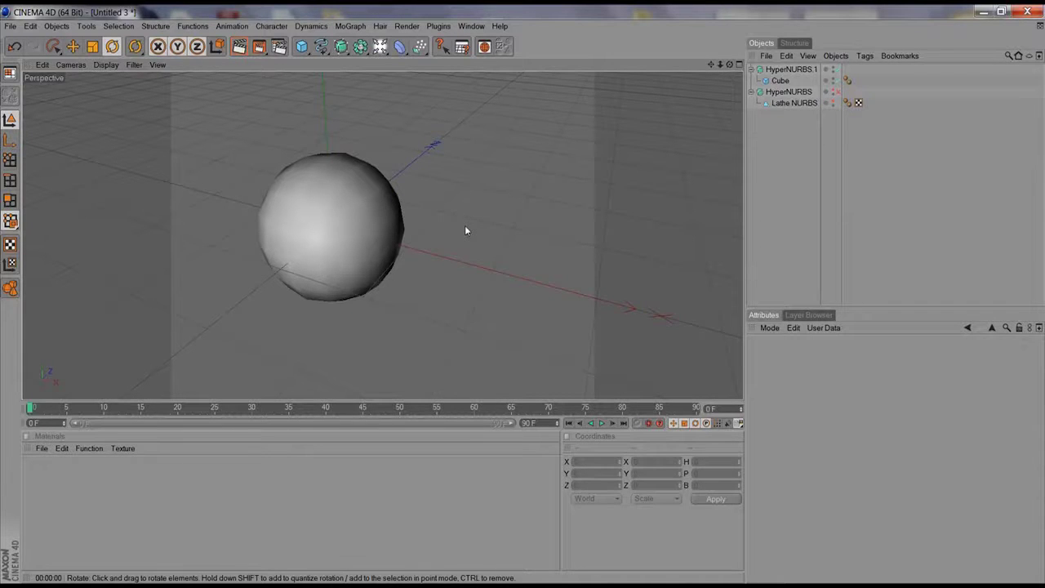
Set the cube's segments to 21 in X, 16 in Y and 12 in Z.
click(779, 81)
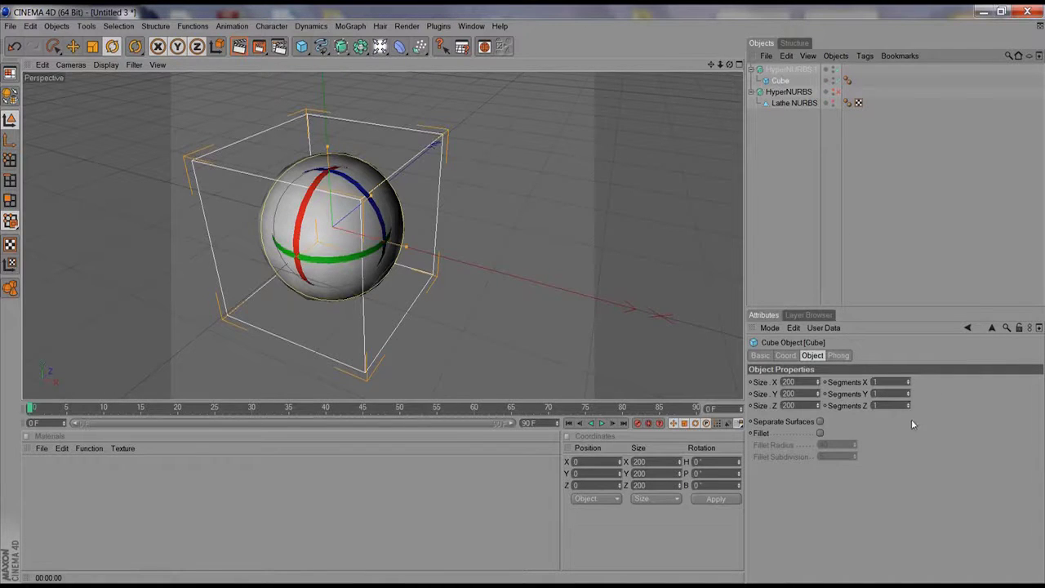
drag(910, 382, 908, 400)
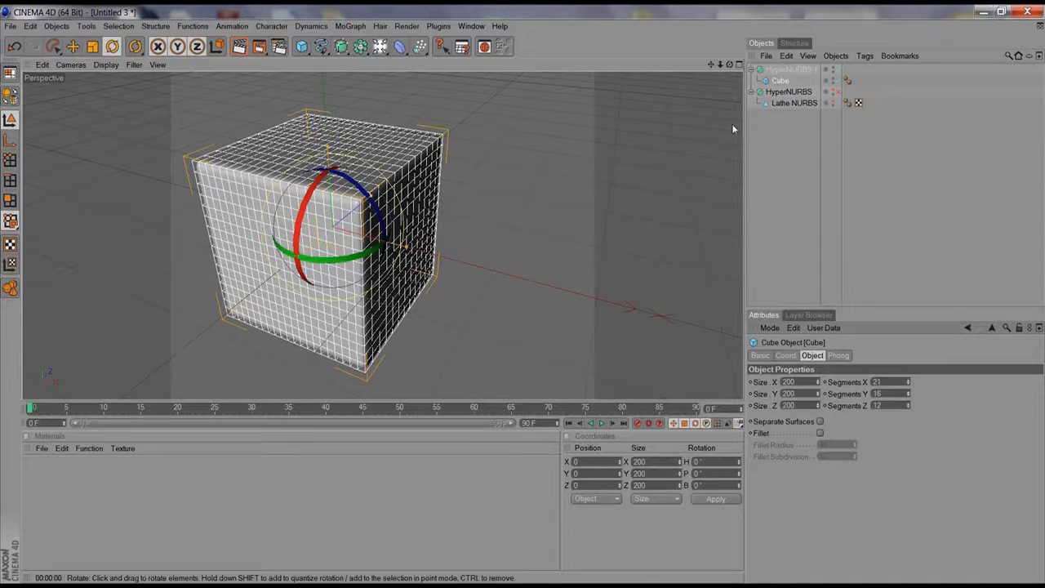
click(796, 123)
Convert the HyperNURBS object holding the cube into an editable polygon object.
click(782, 71)
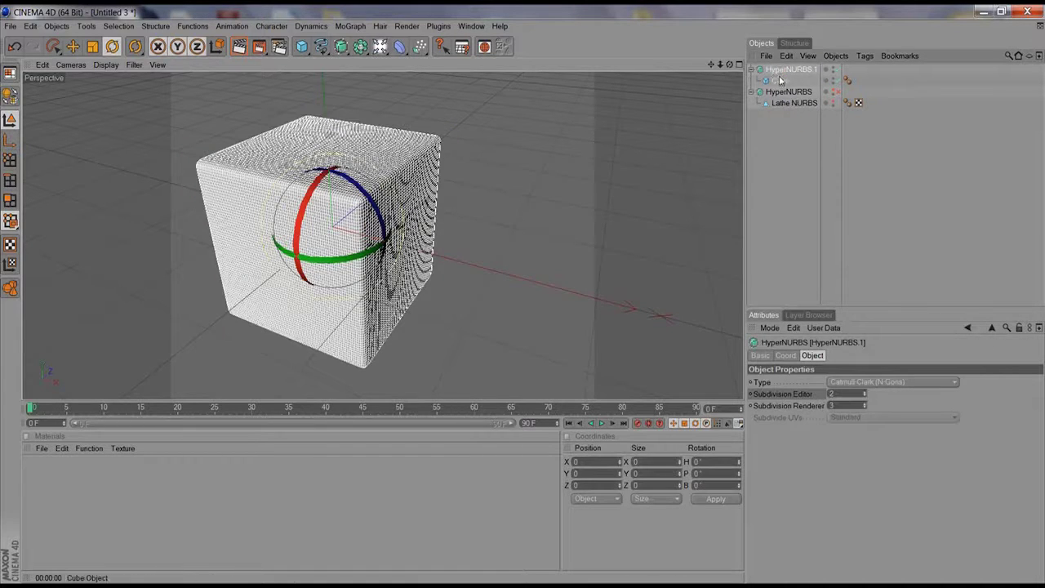
key(c)
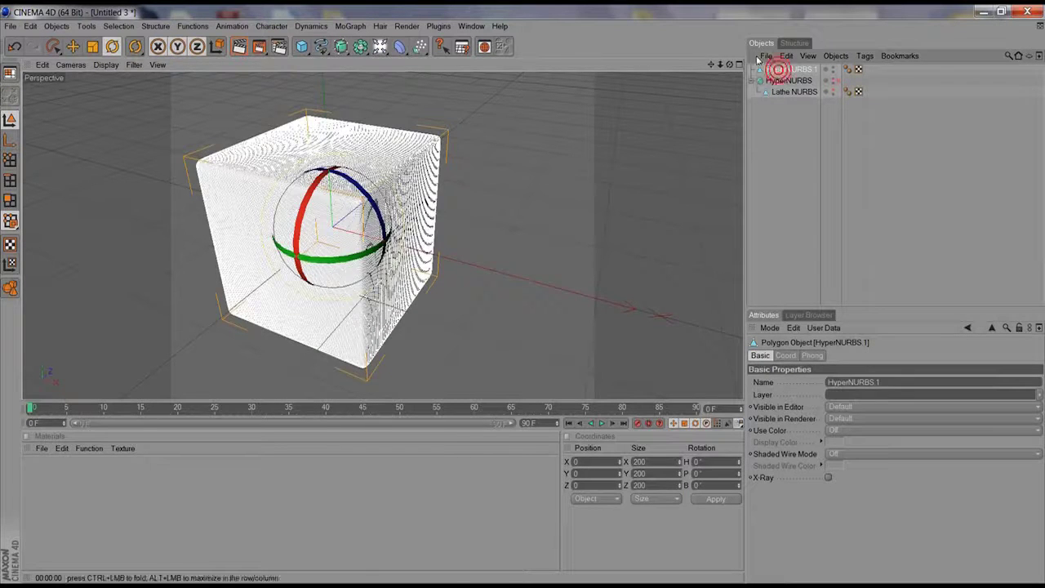
click(627, 119)
click(785, 70)
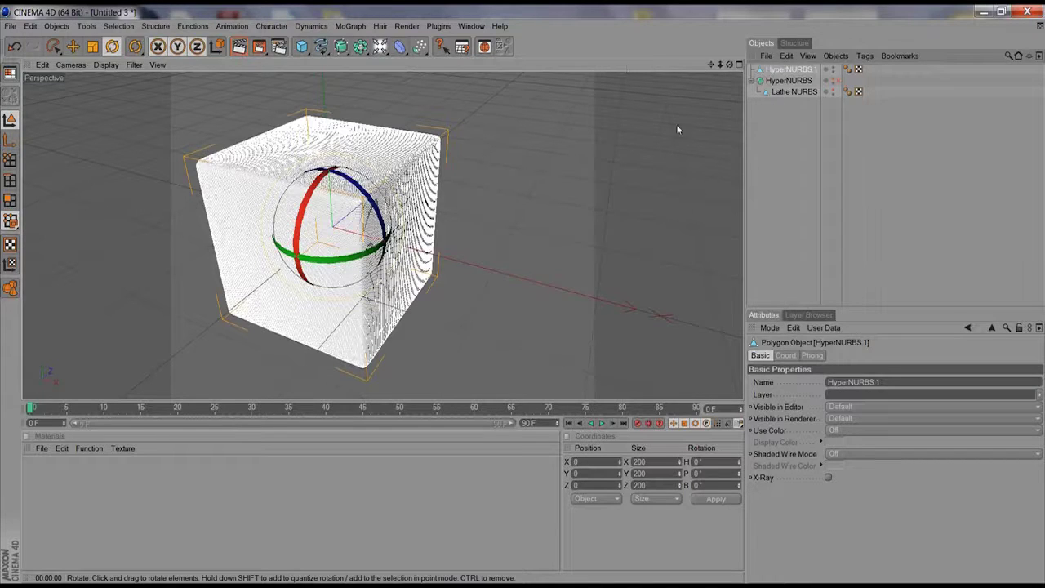
click(760, 129)
click(341, 46)
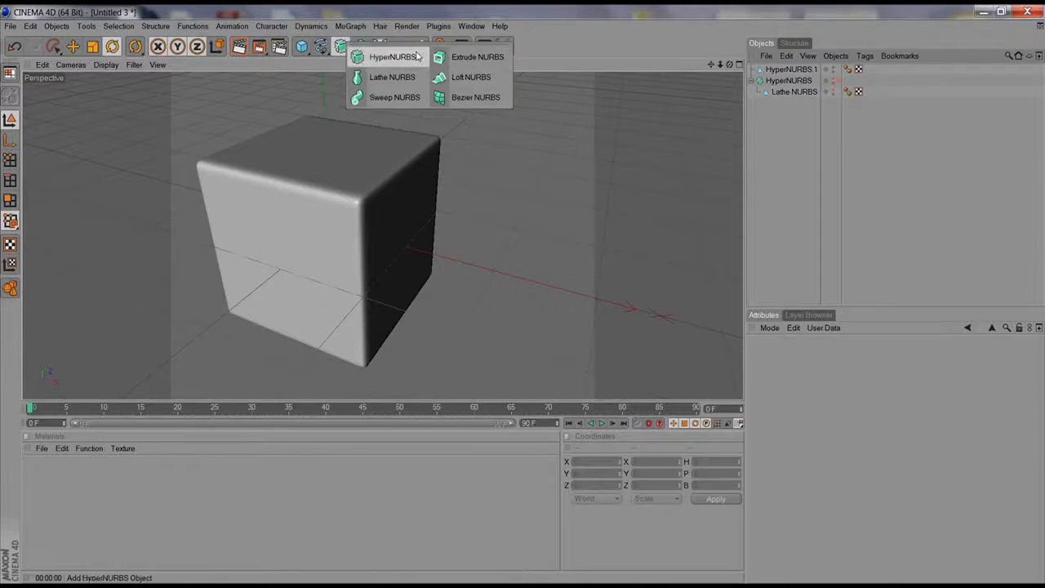
click(785, 70)
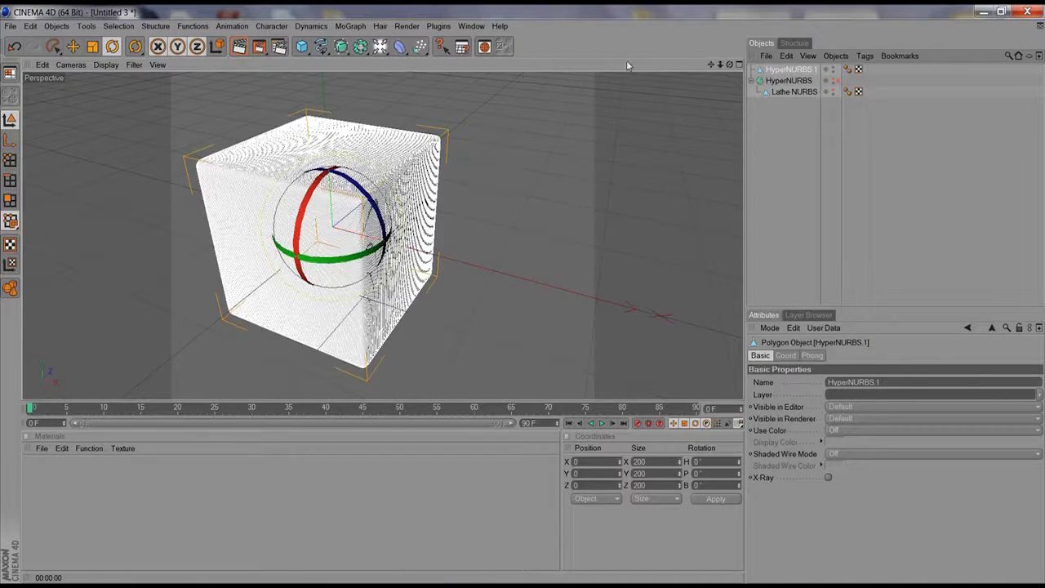
Undo the HyperNURBS conversion and make only the cube beneath it editable.
ctrl+click(771, 72)
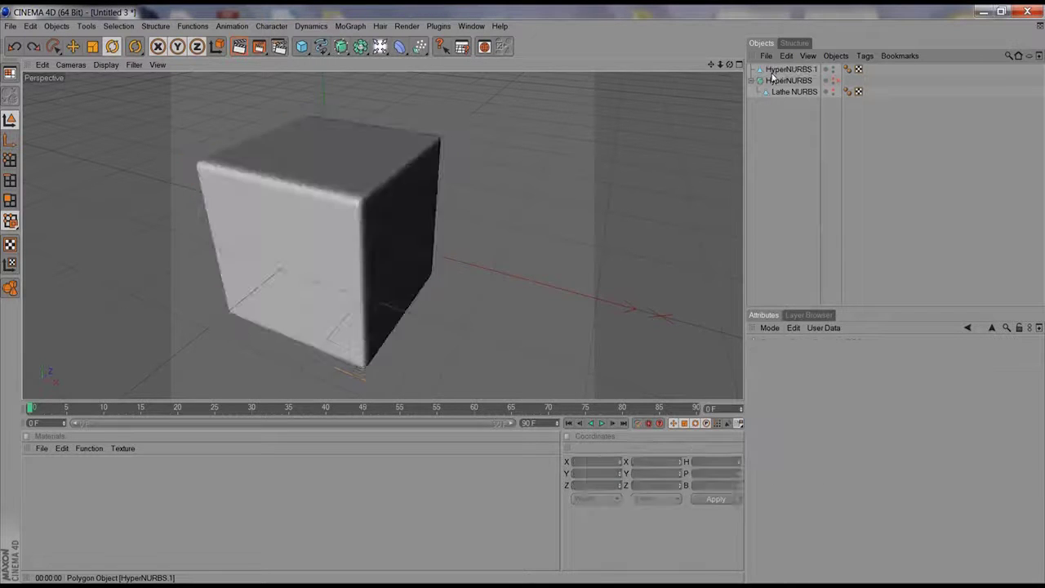
ctrl+click(771, 72)
ctrl+click(771, 73)
ctrl+click(771, 72)
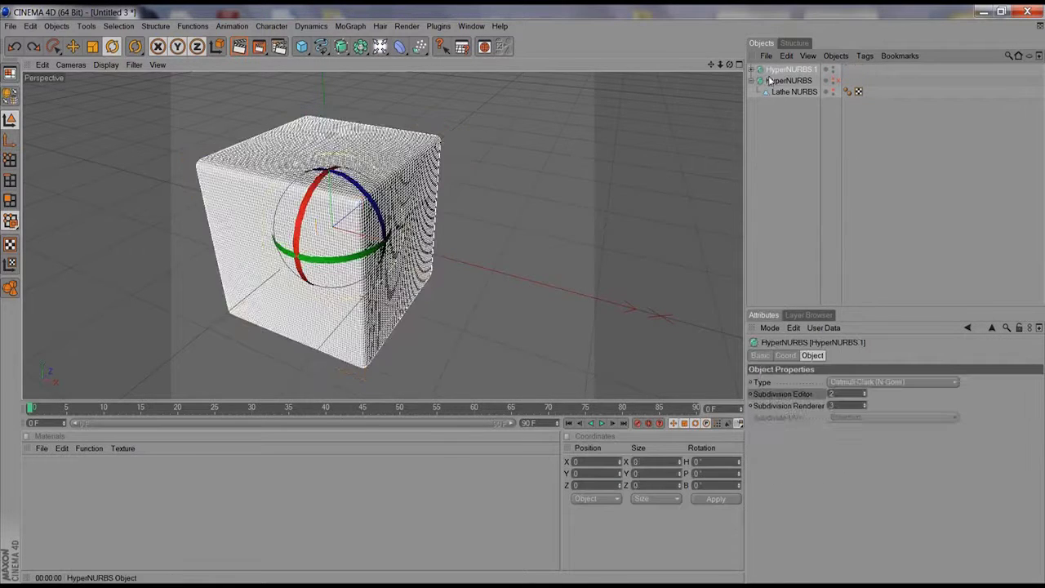
key(ctrl+z)
key(ctrl+y)
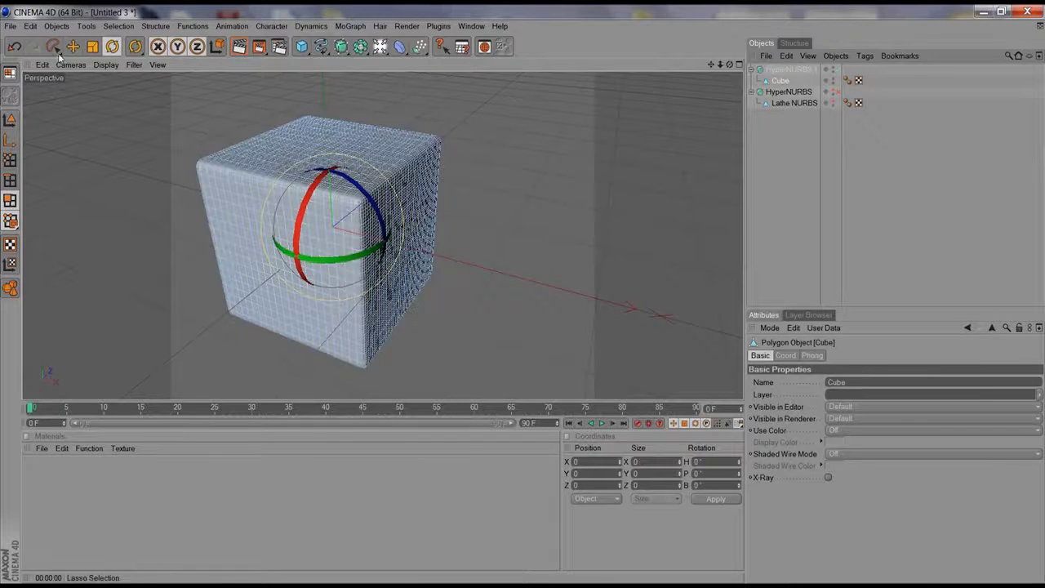
Select an irregular patch of polygons on the cube's front face with Live Selection and extrude it by about 71.4.
click(53, 47)
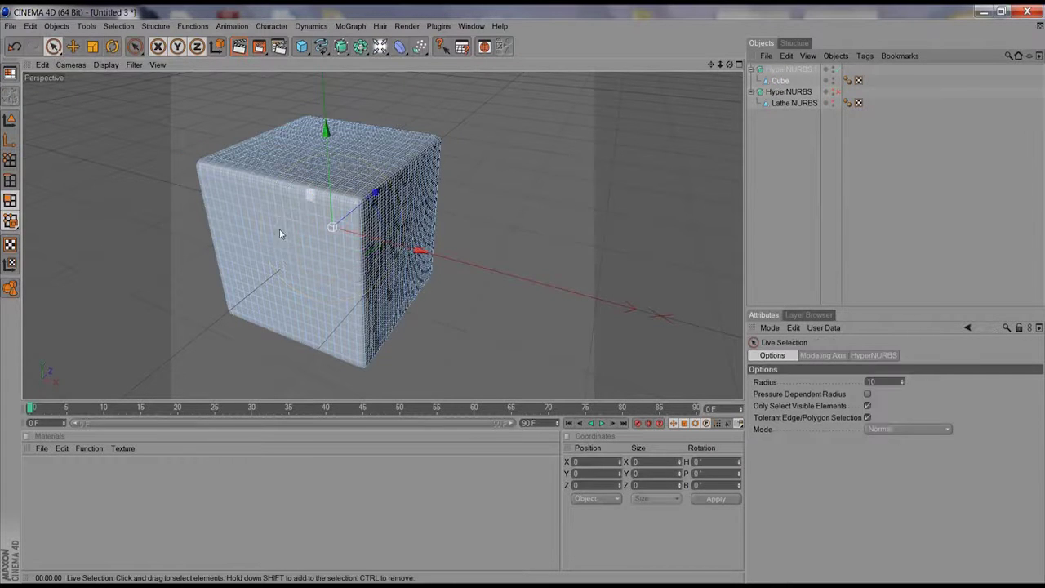
click(774, 81)
click(779, 72)
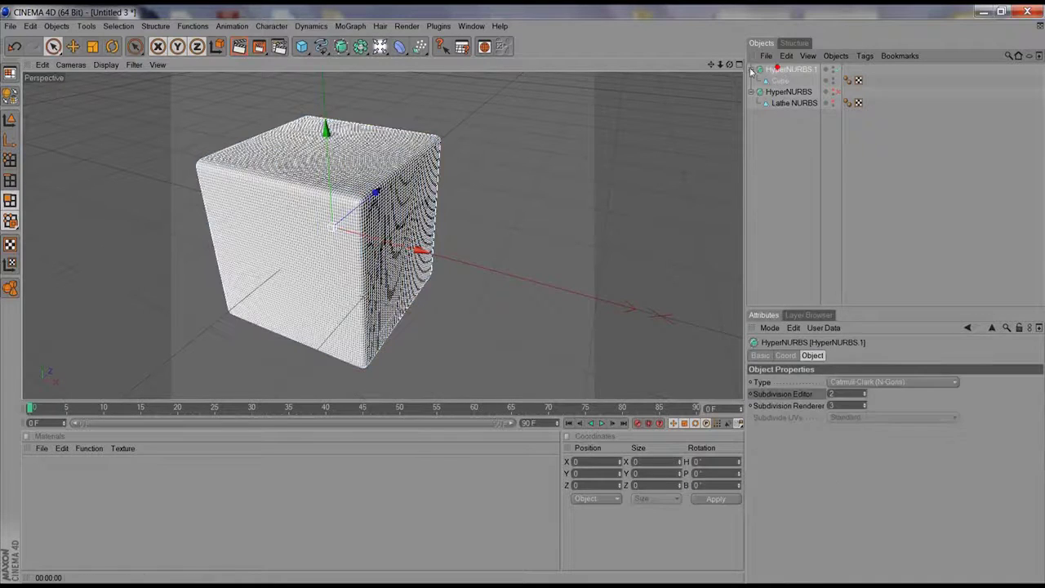
click(772, 81)
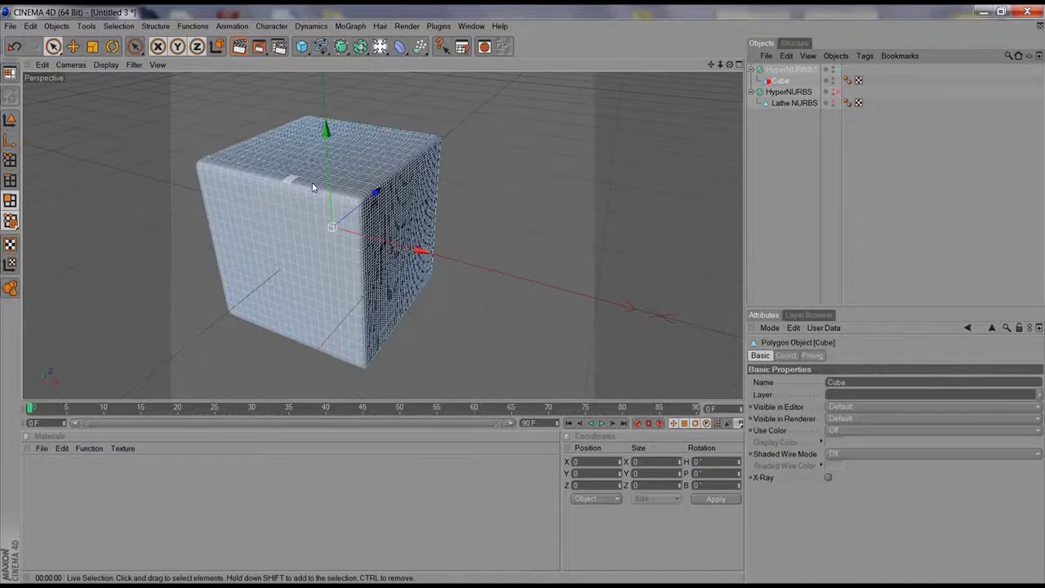
mouse_move(268, 273)
mouse_down()
mouse_move(304, 298)
mouse_move(290, 283)
mouse_up()
click(155, 26)
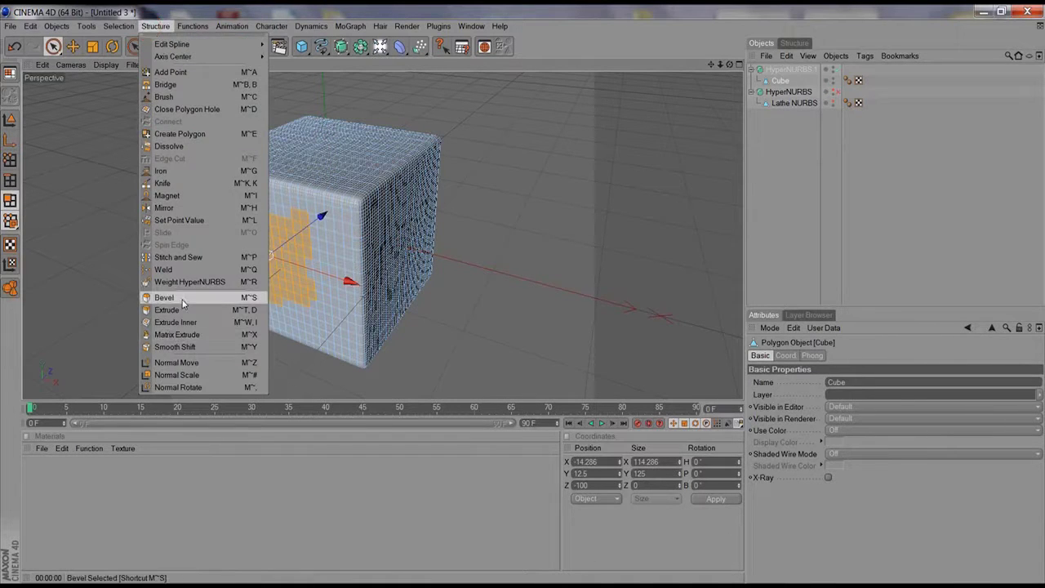
click(166, 310)
drag(96, 356, 478, 237)
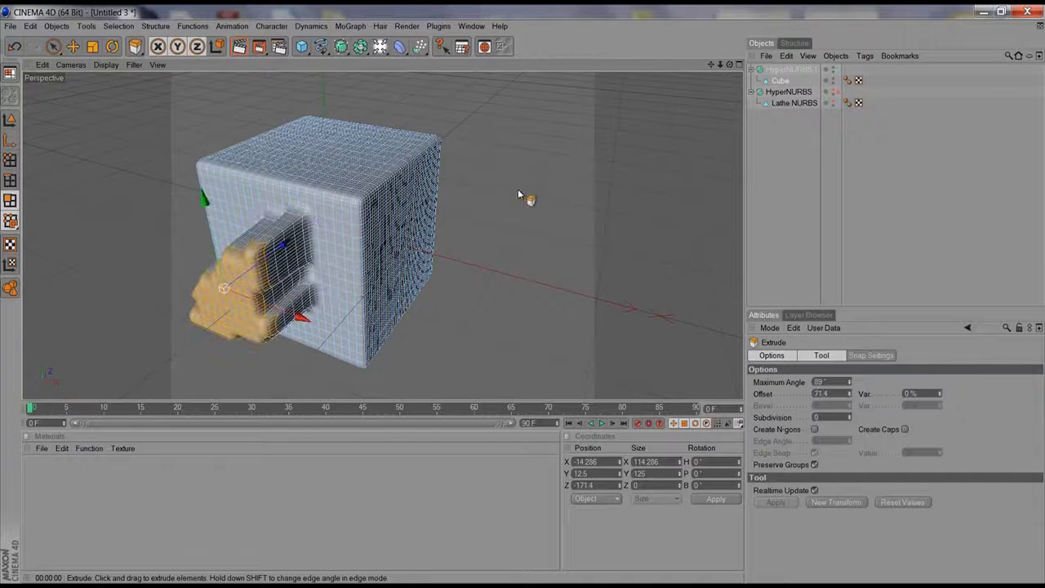
Convert the HyperNURBS object with the extruded cube into a single editable polygon object.
click(797, 69)
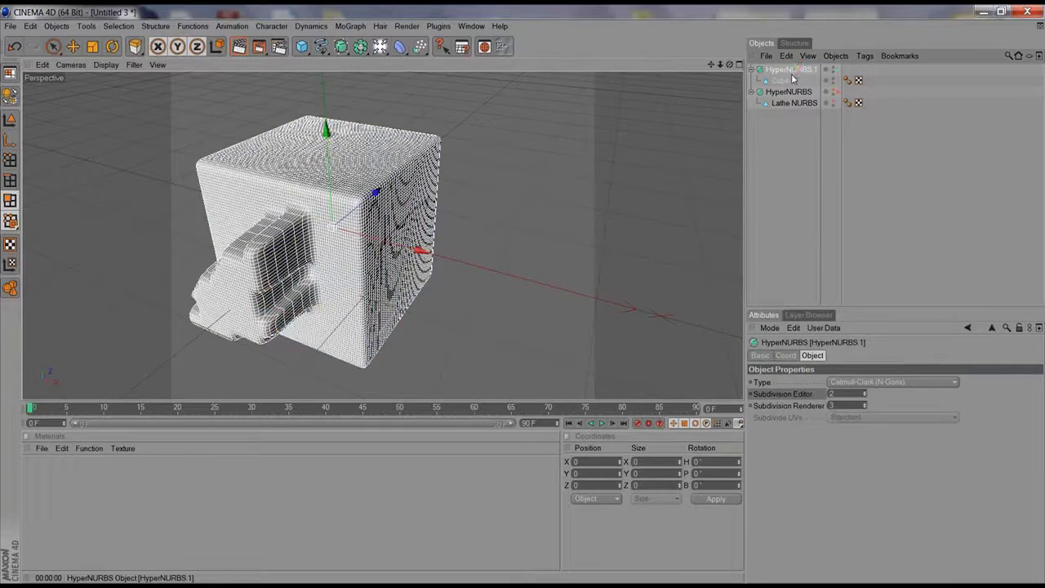
alt+drag(400, 239, 272, 304)
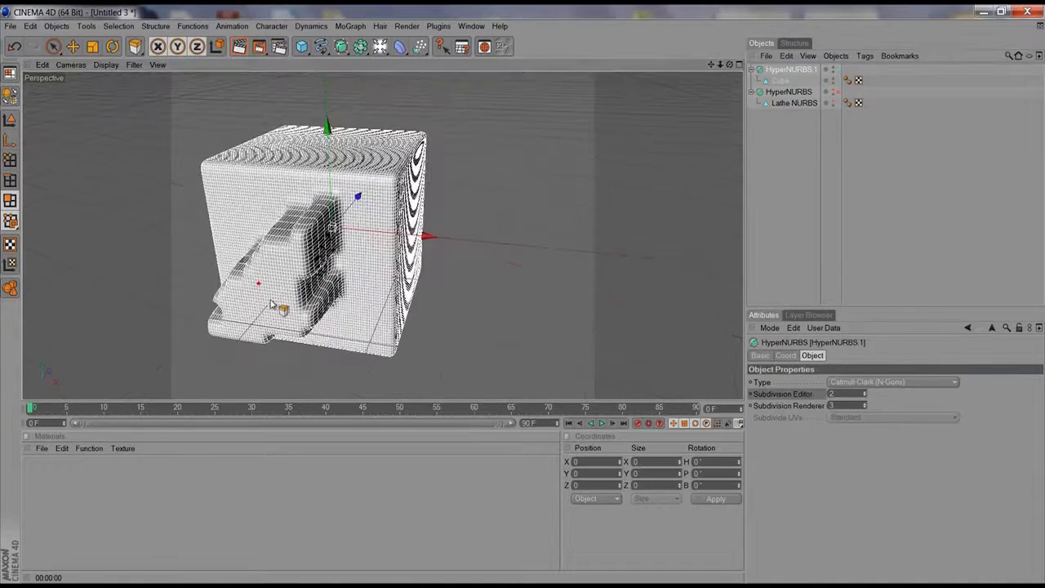
alt+right_drag(352, 263, 562, 186)
alt+drag(248, 324, 317, 263)
alt+right_drag(318, 262, 435, 232)
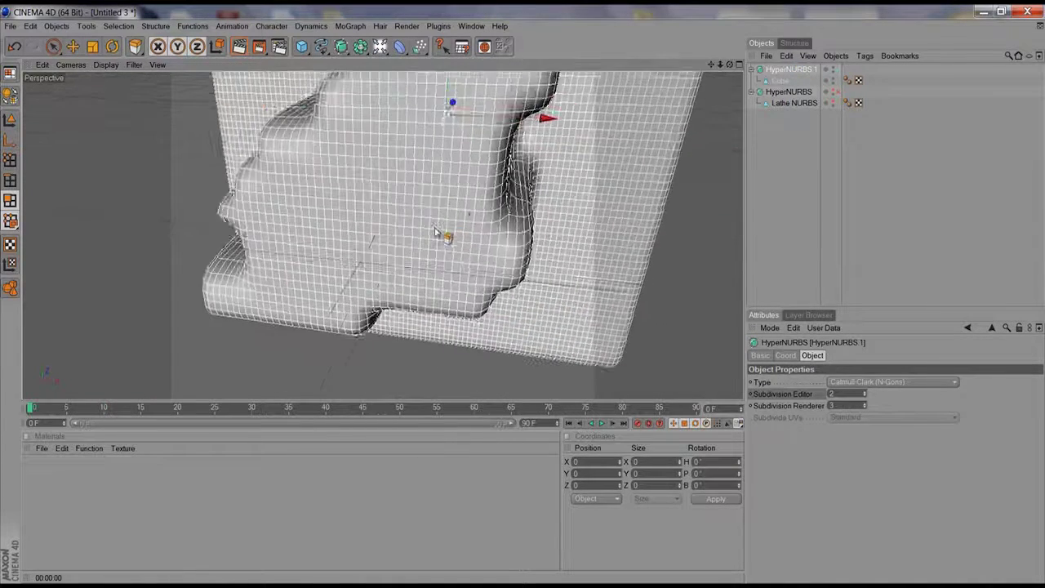
alt+drag(435, 233, 315, 256)
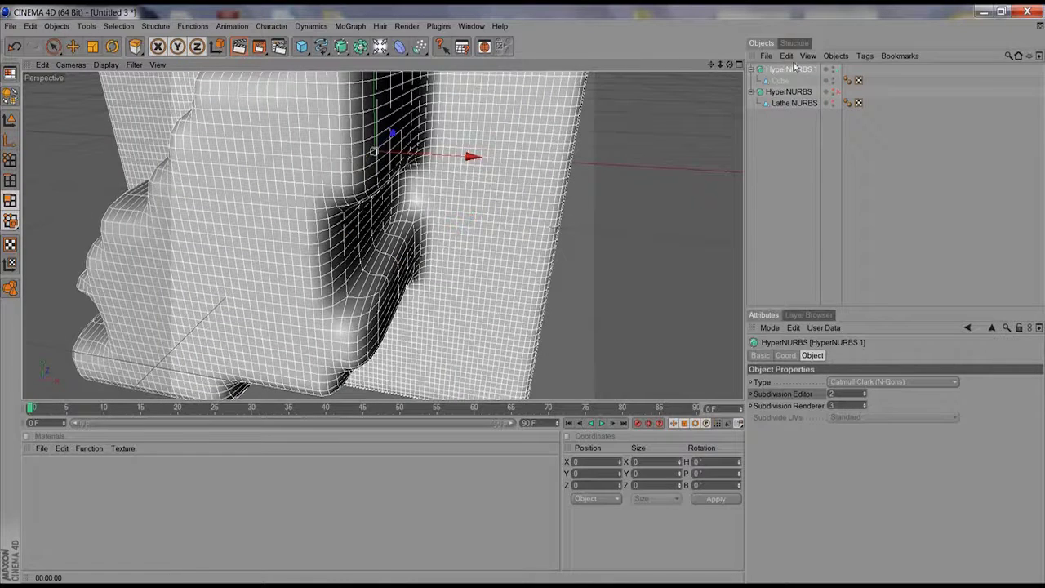
key(c)
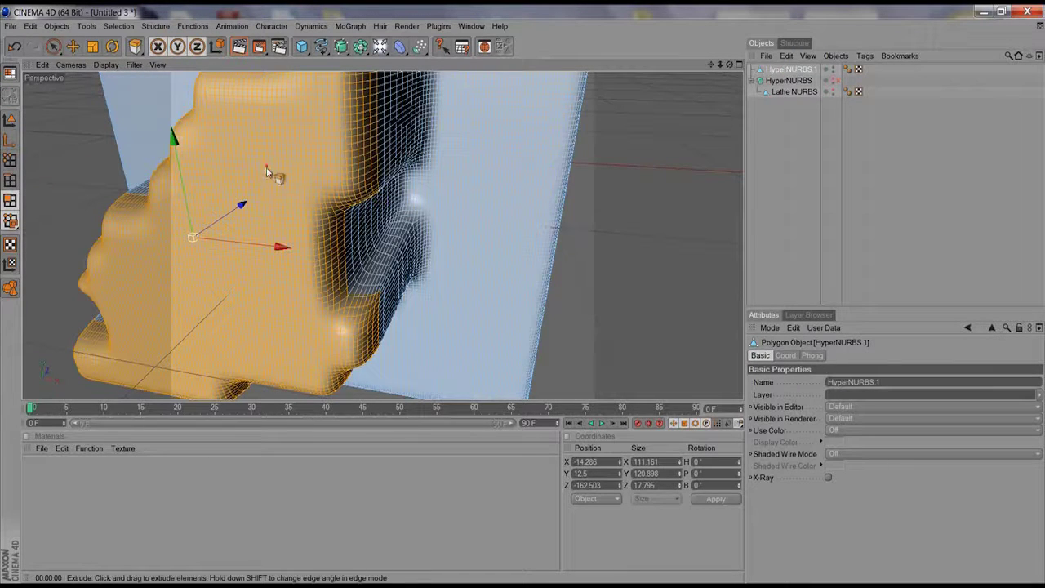
Paint a winding strip of polygons on the front of the extruded block and extrude it by about 15.1.
drag(267, 171, 230, 173)
key(ctrl+z)
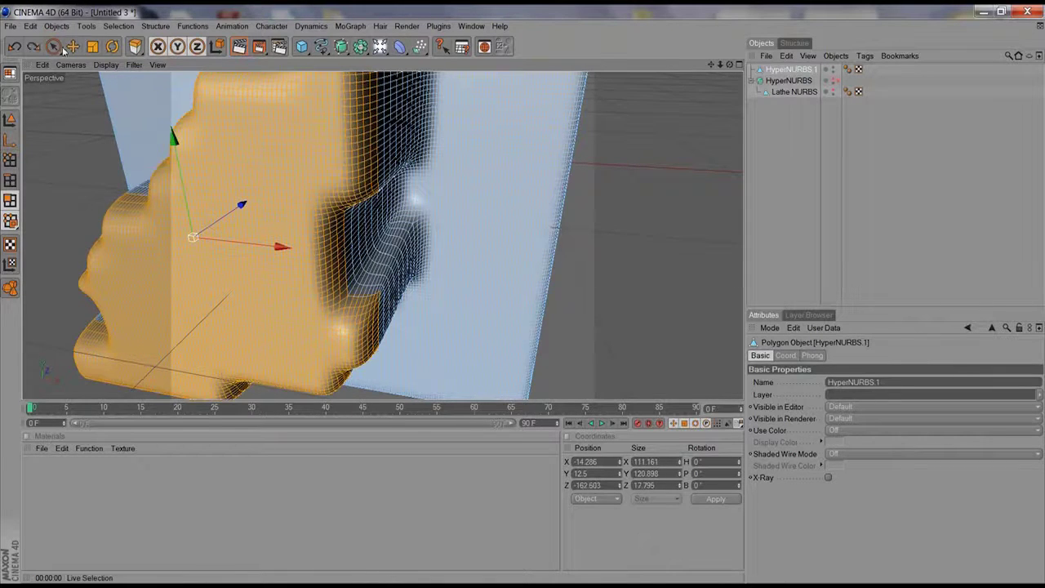
click(53, 47)
click(280, 171)
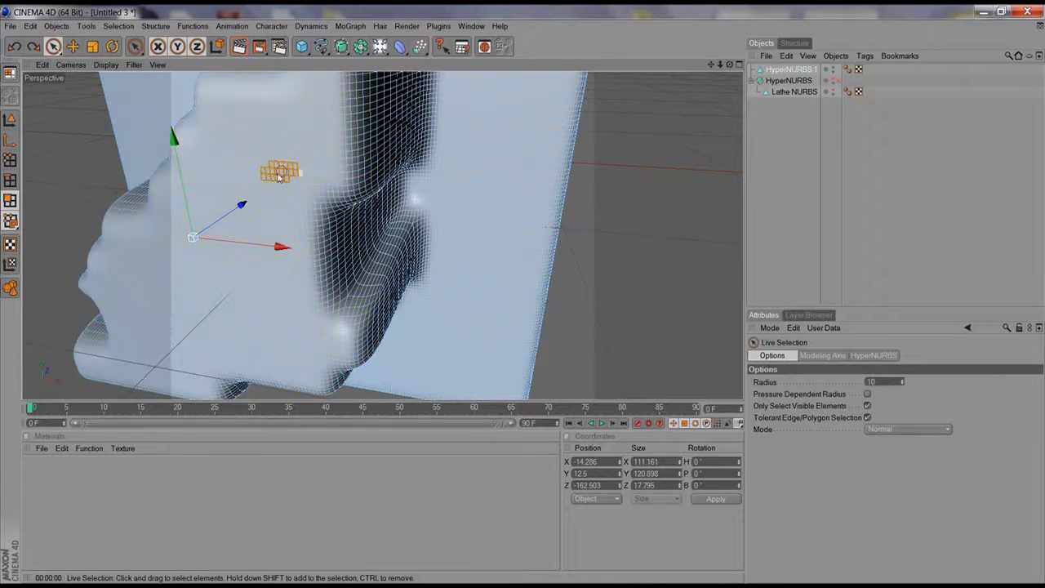
mouse_move(279, 176)
mouse_down()
mouse_move(203, 190)
mouse_move(235, 225)
mouse_move(239, 301)
mouse_move(147, 324)
mouse_move(133, 245)
mouse_move(173, 223)
mouse_up()
key(m)
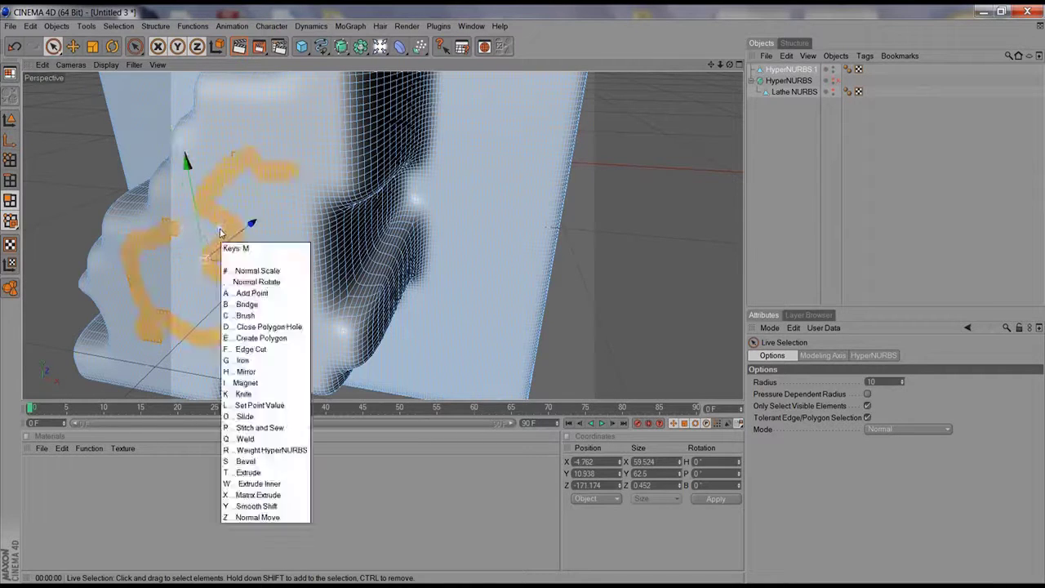
key(t)
drag(111, 258, 167, 179)
alt+drag(245, 228, 131, 283)
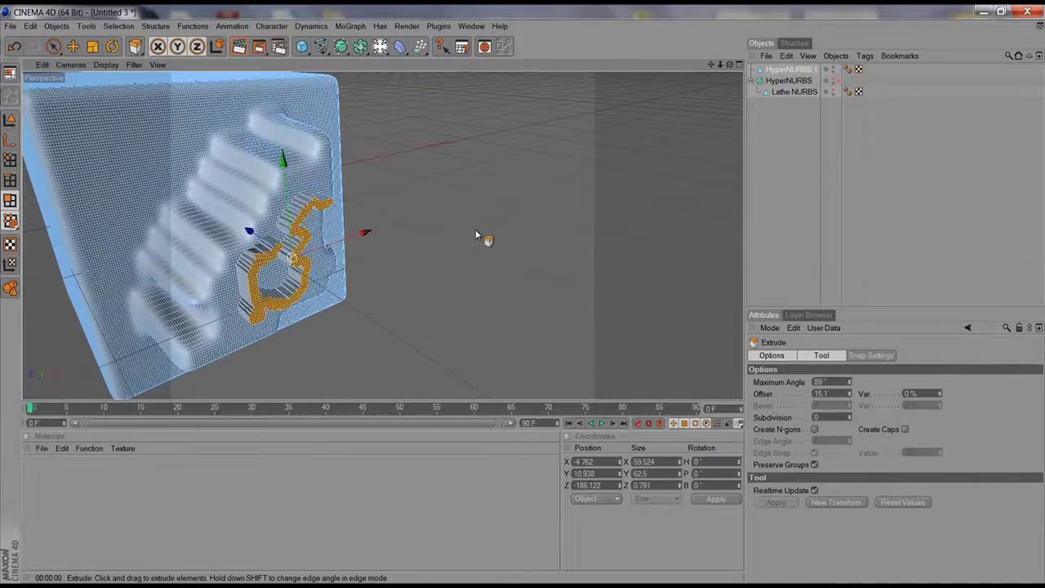
click(791, 112)
click(789, 70)
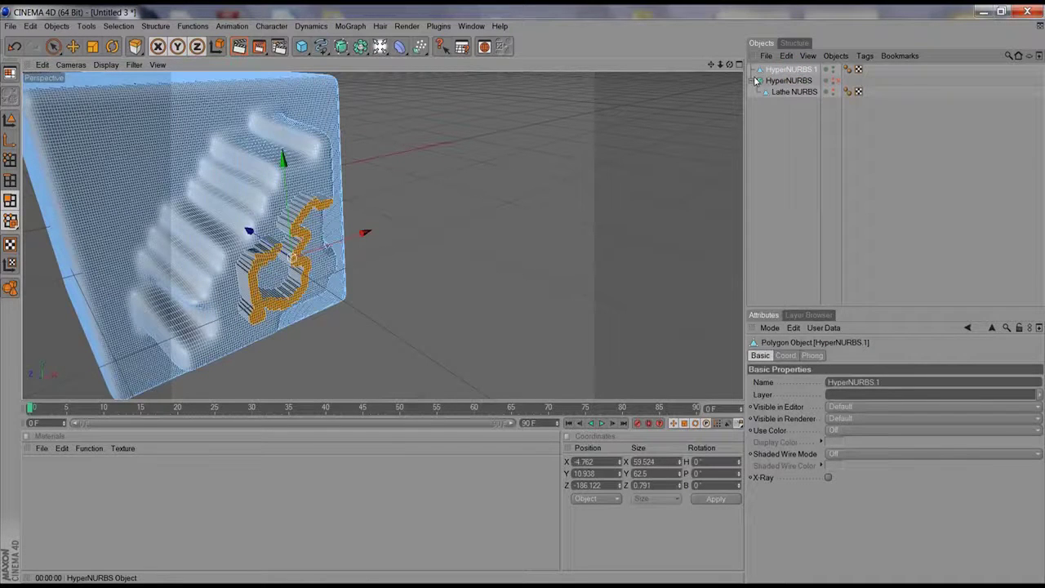
key(d)
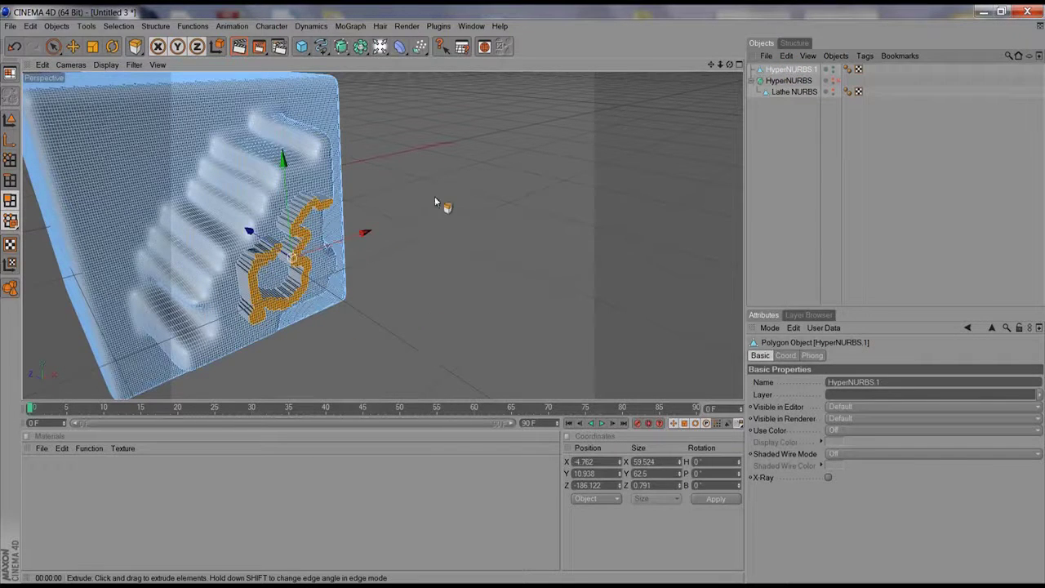
right_click(226, 209)
key(Escape)
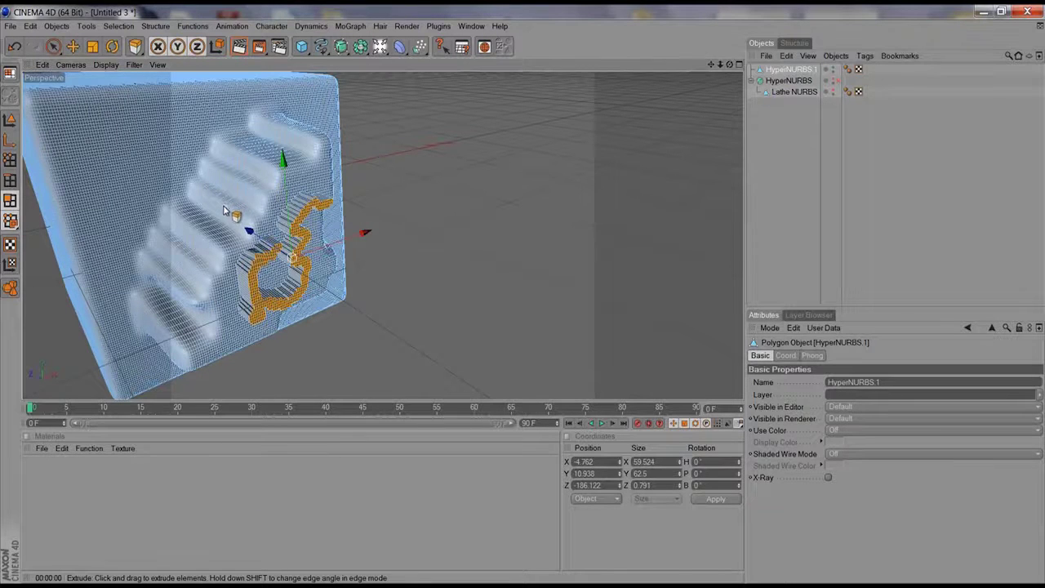
key(m)
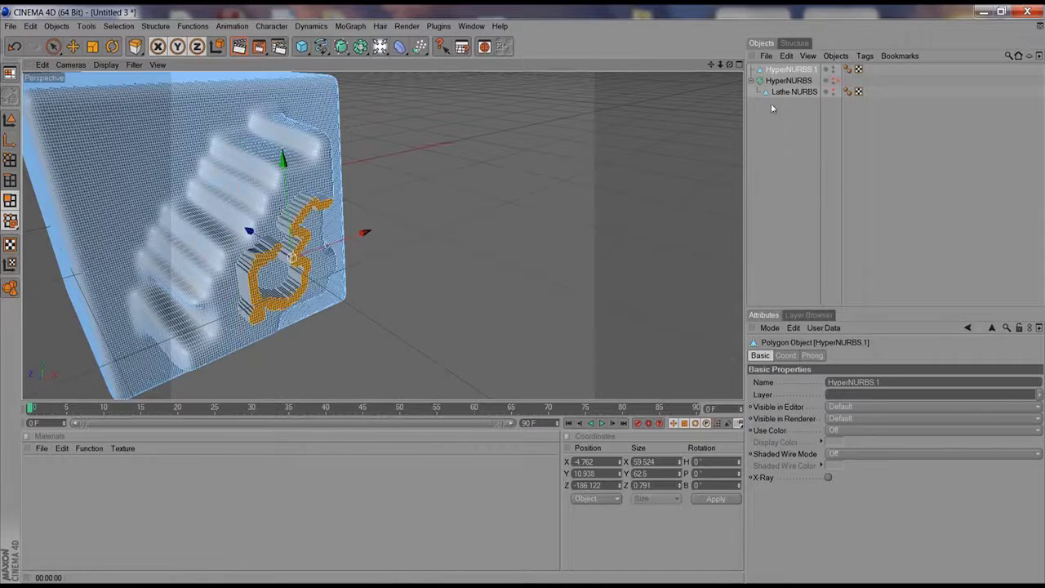
Delete the extruded polygon object and add a new default cube of 200 × 200 × 200.
click(782, 70)
key(Delete)
click(302, 47)
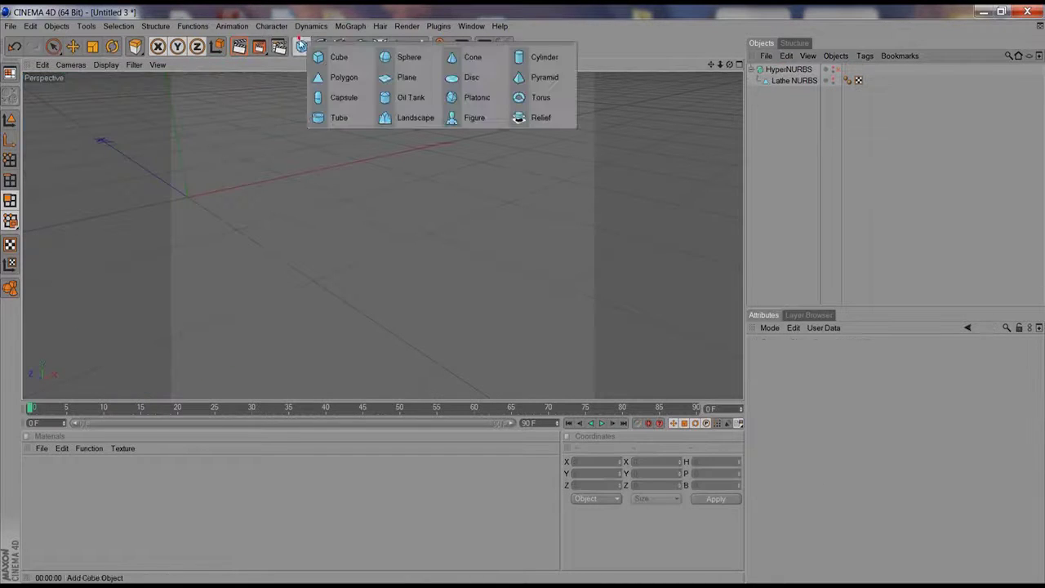
click(335, 58)
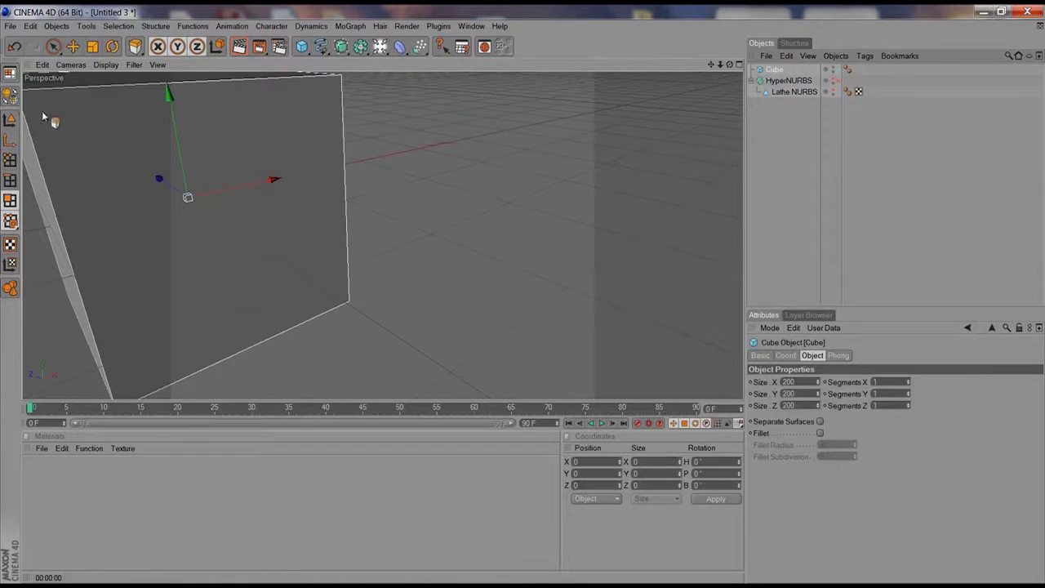
Make the cube editable, select its front polygon and inset it with Extrude Inner to about 131.2 × 131.2.
key(c)
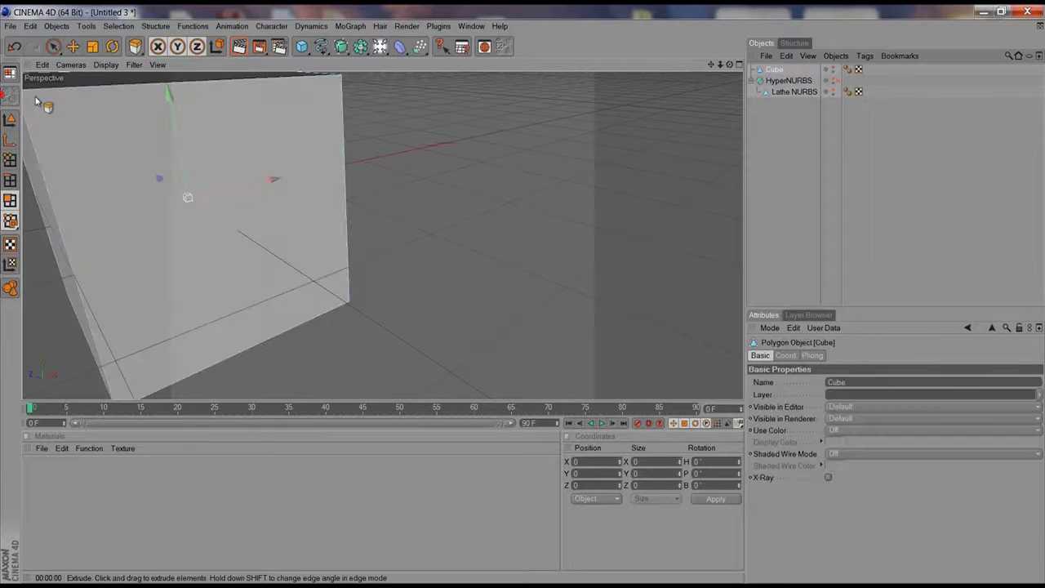
alt+middle_drag(102, 162, 219, 179)
click(53, 46)
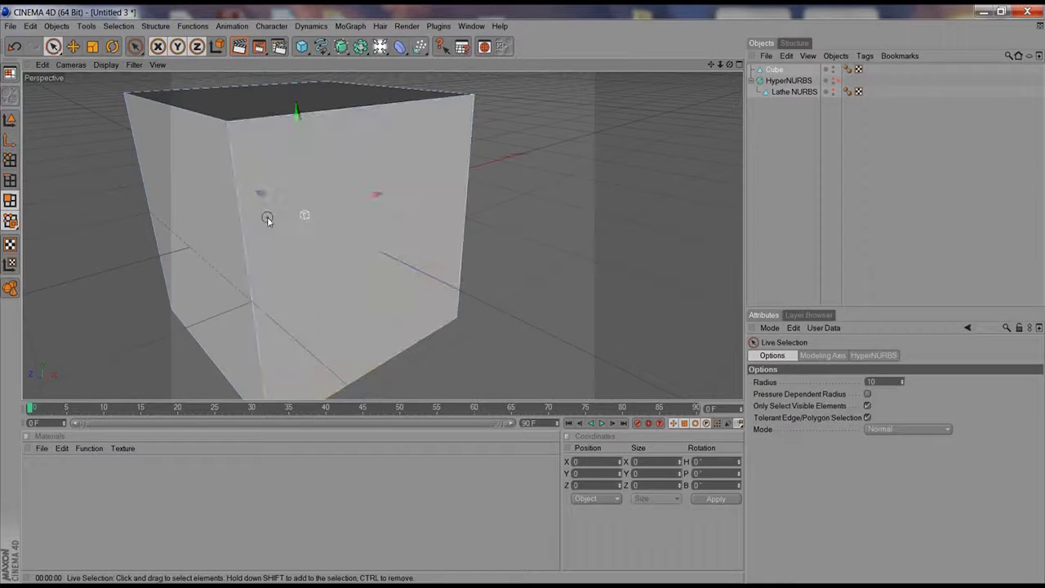
click(267, 218)
key(i)
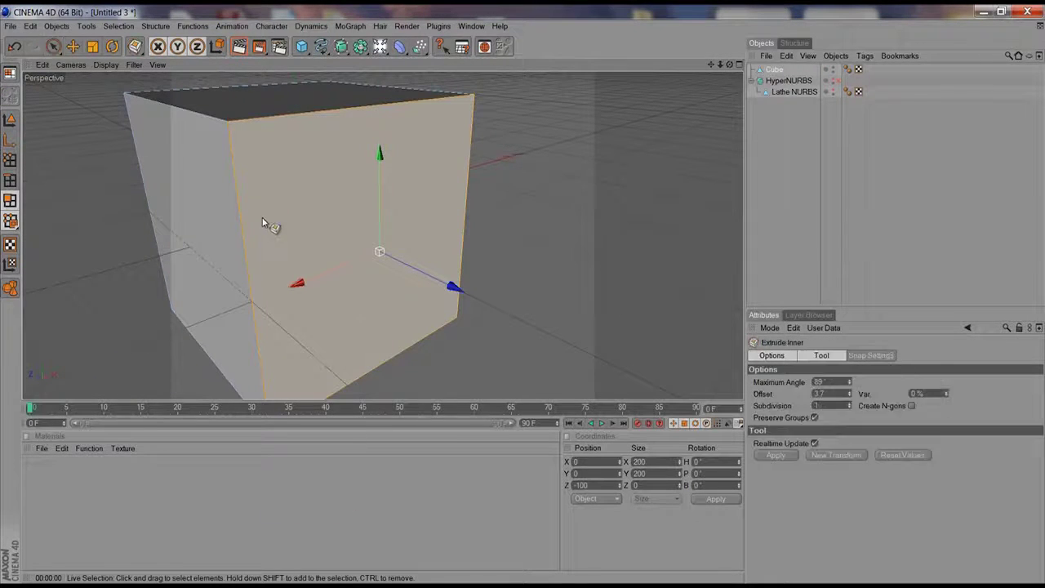
drag(416, 224, 329, 281)
Extrude the inset front polygon outward by about 94.8.
key(d)
drag(498, 296, 929, 167)
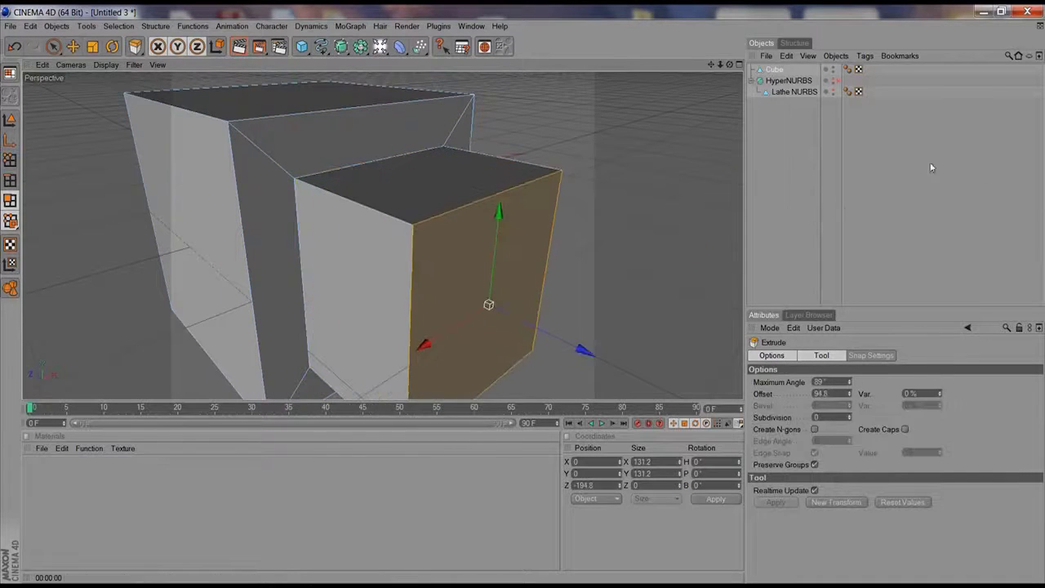
alt+middle_drag(511, 205, 430, 201)
alt+right_drag(538, 194, 255, 256)
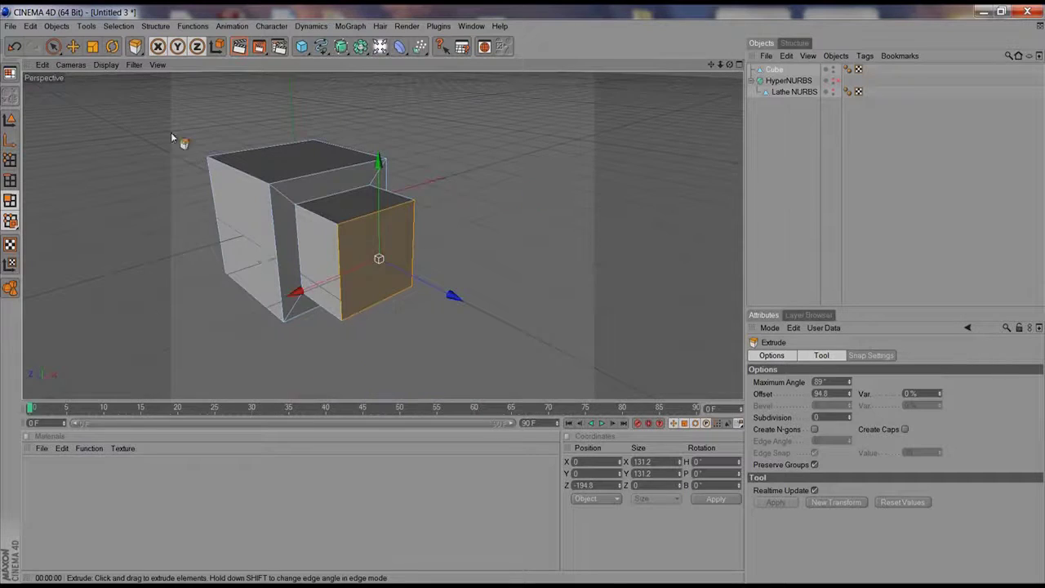
alt+drag(177, 140, 275, 159)
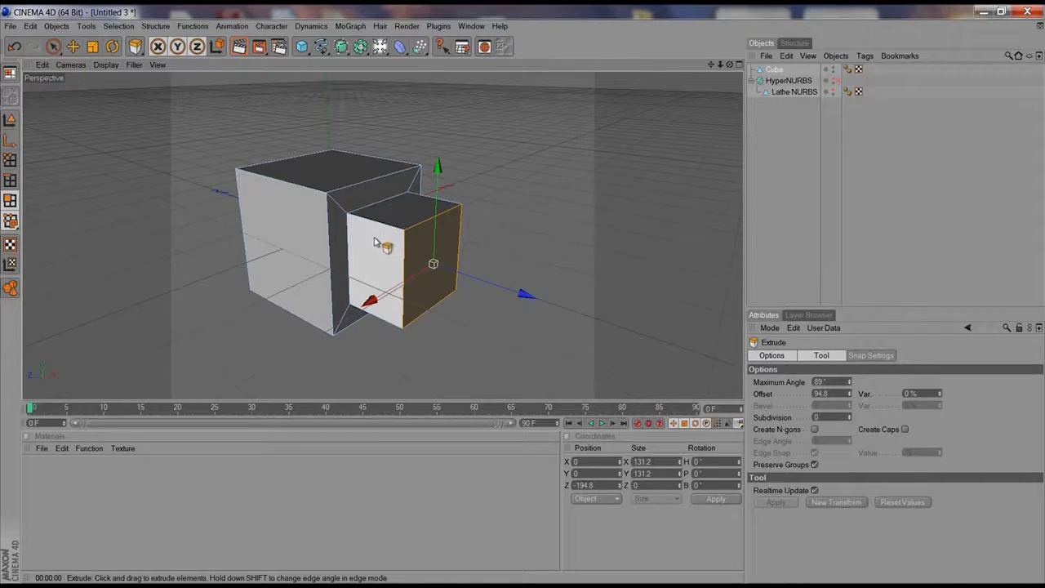
Extrude the block's end polygon further to about Z -244.9 and inset it by about 15.4 with Extrude Inner.
key(v)
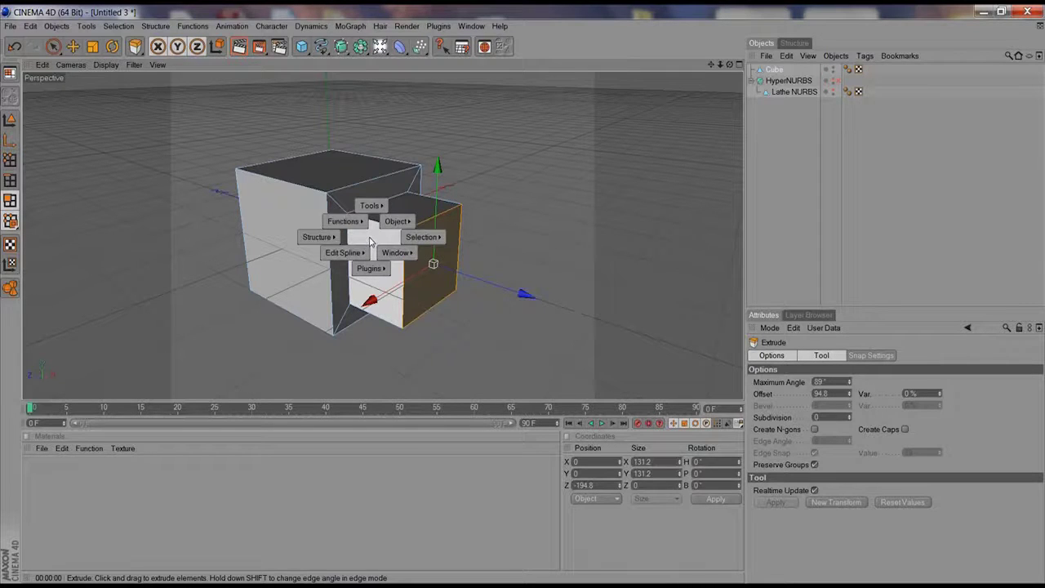
mouse_move(345, 223)
mouse_move(317, 236)
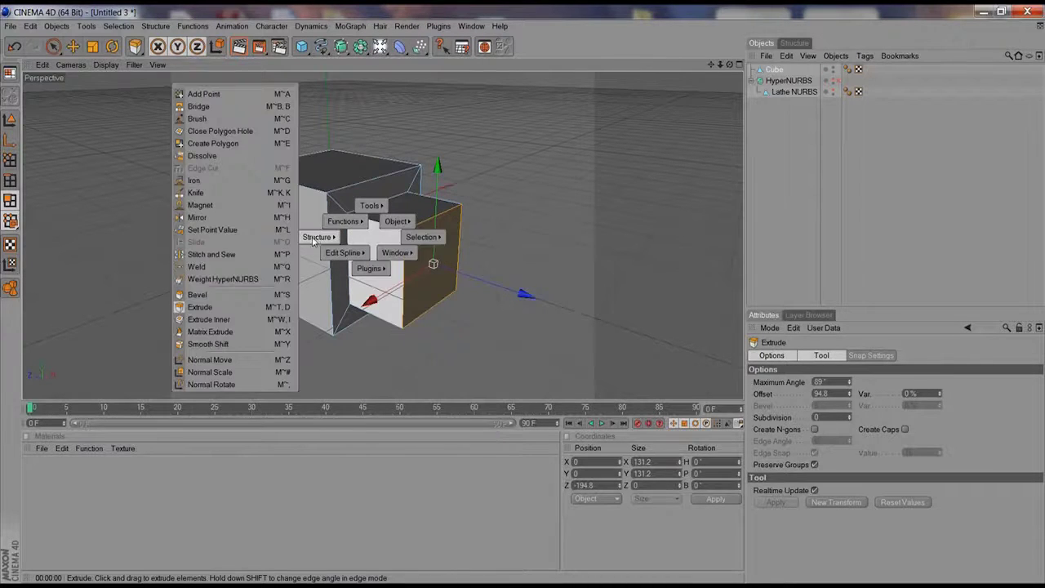
click(235, 310)
key(v)
mouse_move(217, 360)
mouse_down()
mouse_move(270, 359)
mouse_move(399, 289)
mouse_move(199, 361)
mouse_move(216, 351)
mouse_up()
mouse_move(405, 249)
click(320, 328)
key(v)
mouse_move(185, 340)
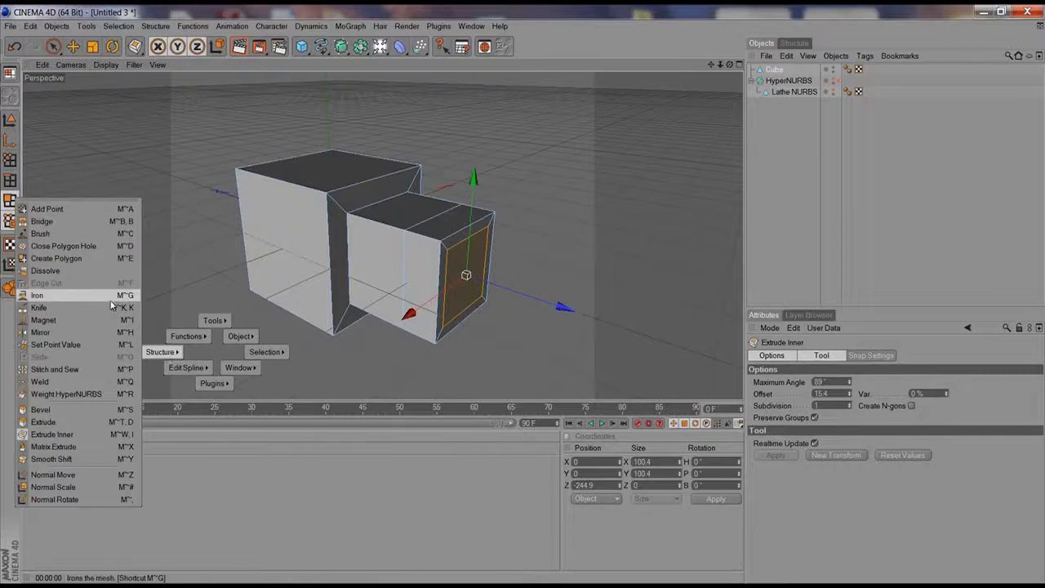
click(89, 437)
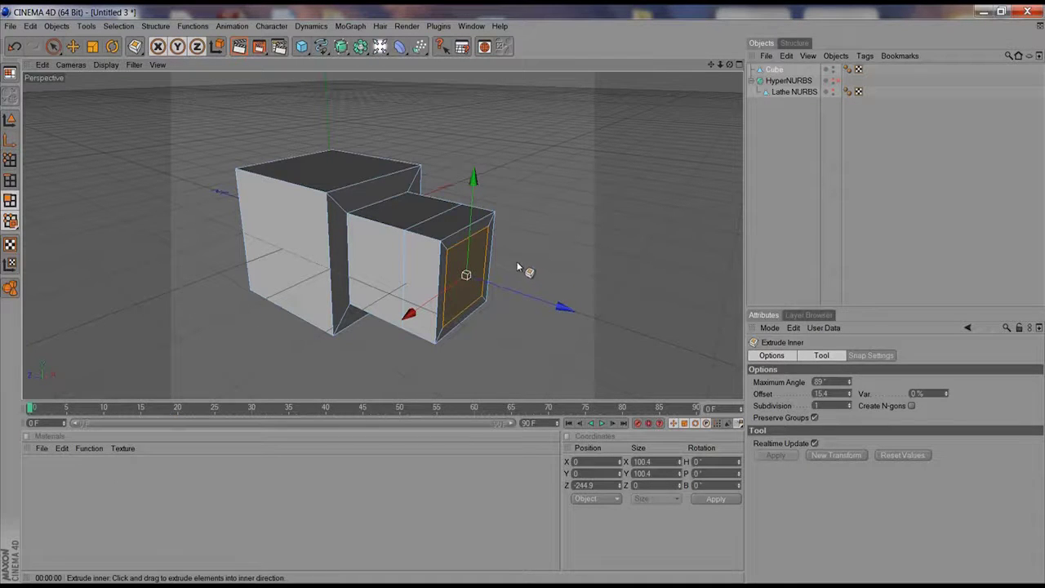
Inset the end polygon to about 68.2 × 68.2 and extrude it outward by about 40.3.
key(d)
key(i)
drag(530, 261, 462, 264)
key(v)
mouse_move(422, 281)
mouse_move(439, 254)
key(d)
drag(478, 343, 691, 250)
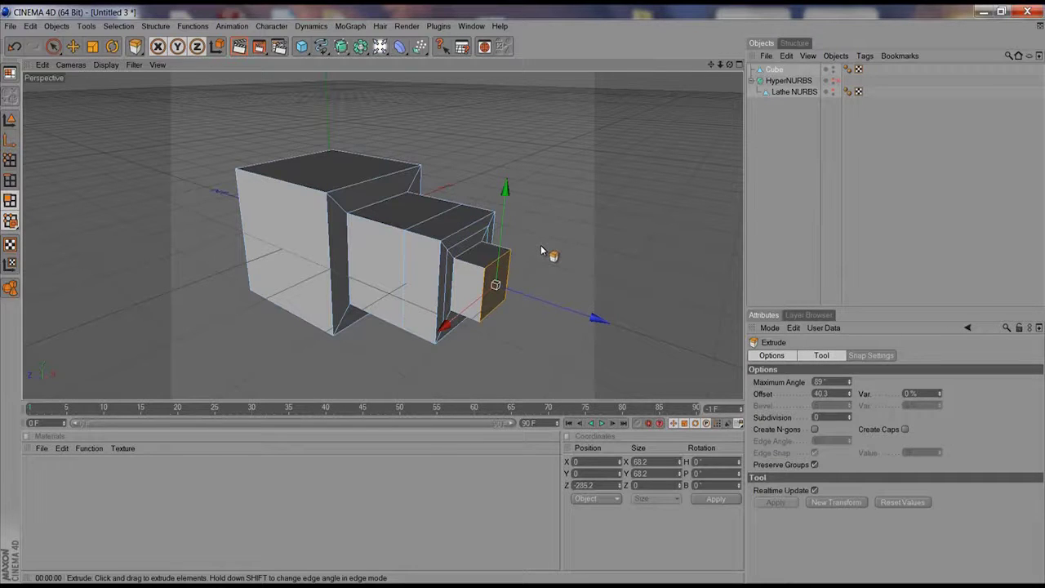
Inset the smallest block's end polygon to about 47 × 47 and undo the last action after it.
key(i)
drag(535, 281, 563, 342)
key(d)
key(ctrl+z)
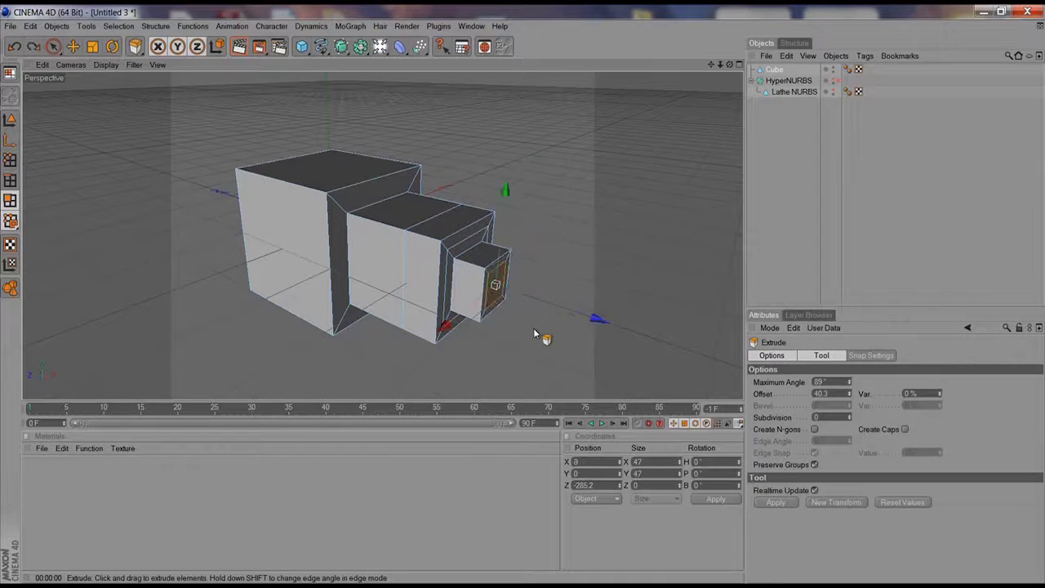
Delete the extruded cube and make the lathed vase under the HyperNURBS visible again.
alt+drag(558, 298, 502, 276)
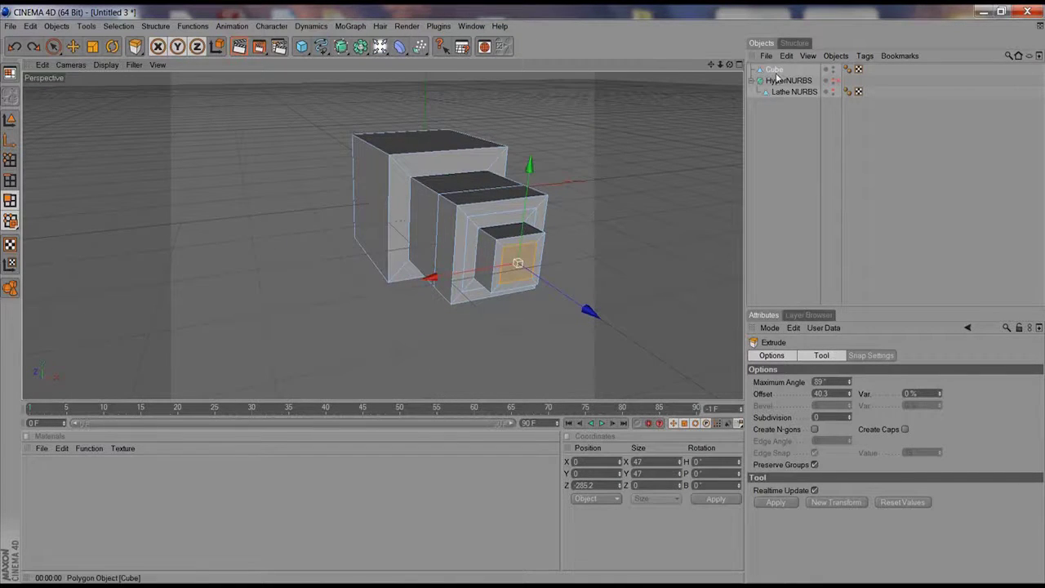
click(836, 80)
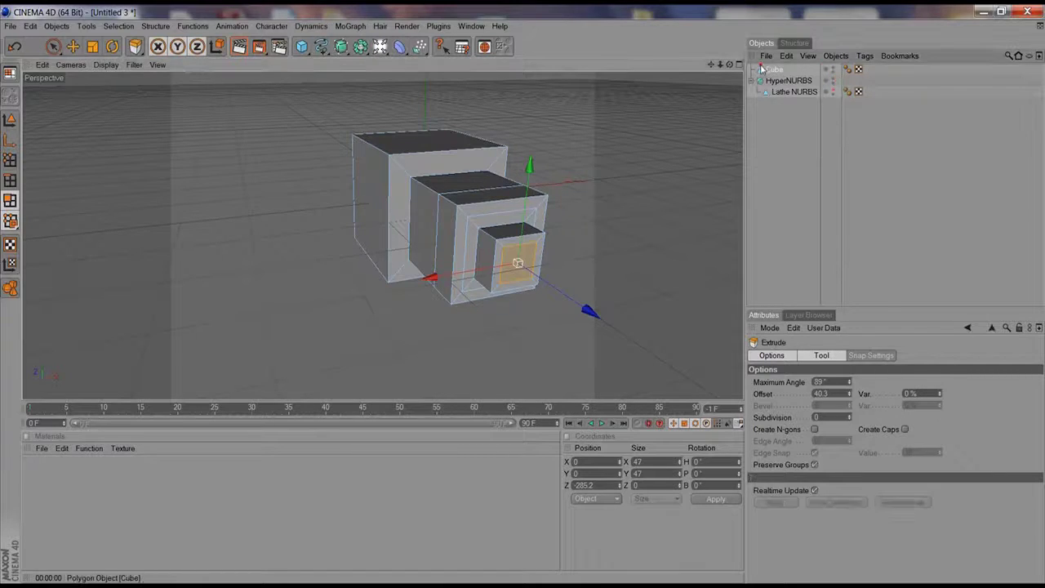
click(792, 69)
key(Delete)
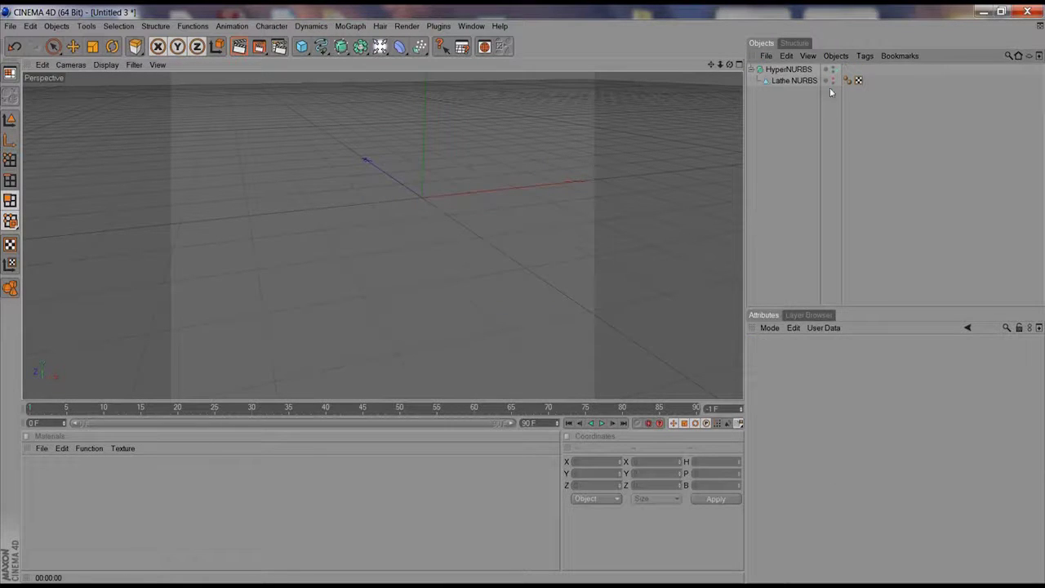
click(832, 81)
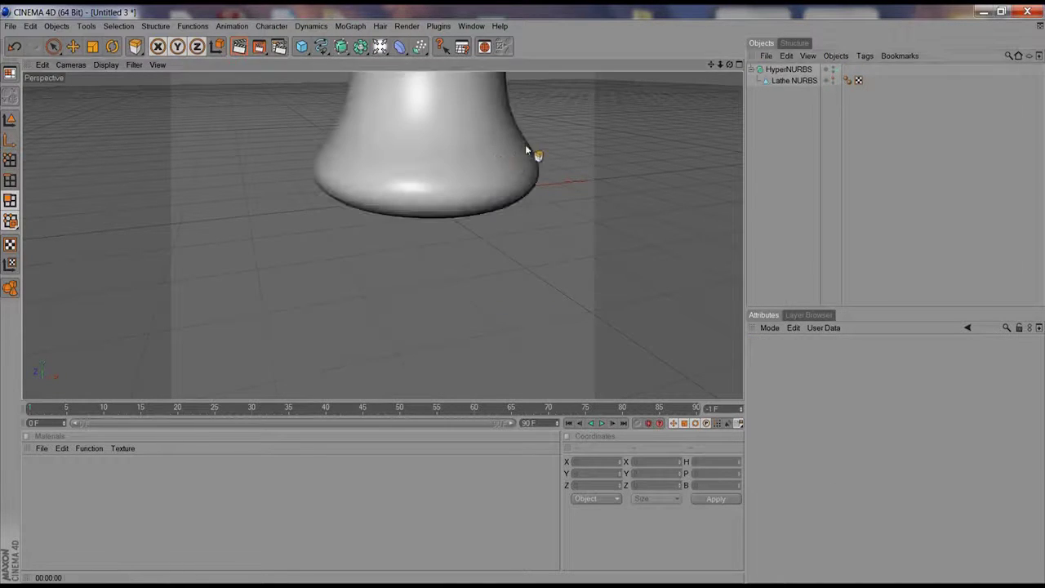
alt+right_drag(515, 148, 443, 172)
alt+middle_drag(490, 170, 523, 257)
alt+drag(504, 239, 523, 320)
alt+middle_drag(588, 255, 602, 167)
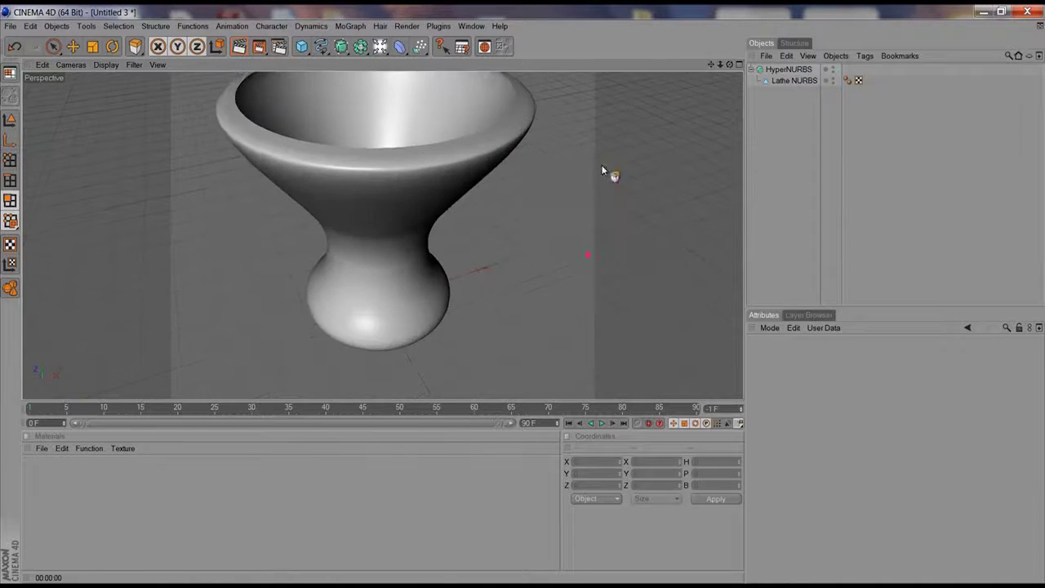
alt+right_drag(604, 166, 310, 222)
alt+middle_drag(401, 118, 401, 125)
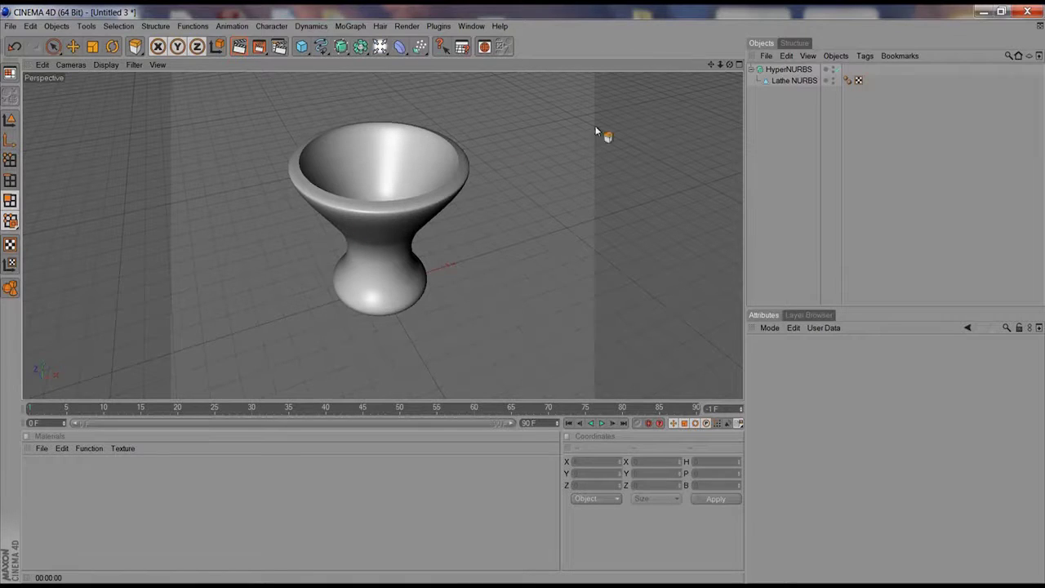
Add an omni light, move it up and out to the front right of the vase, and render the view.
click(782, 70)
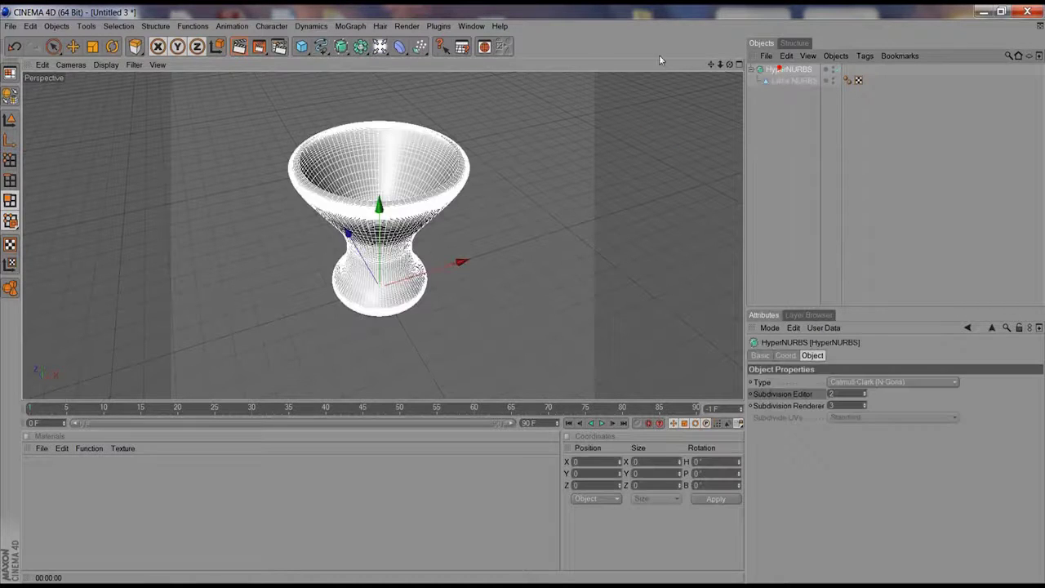
click(239, 47)
click(381, 47)
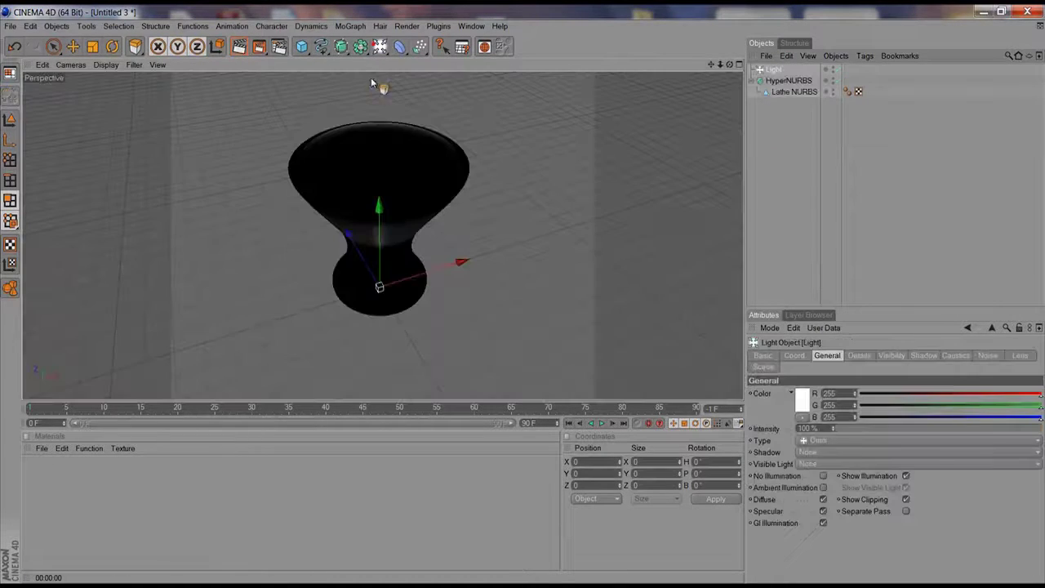
key(e)
drag(378, 229, 404, 91)
drag(414, 141, 614, 113)
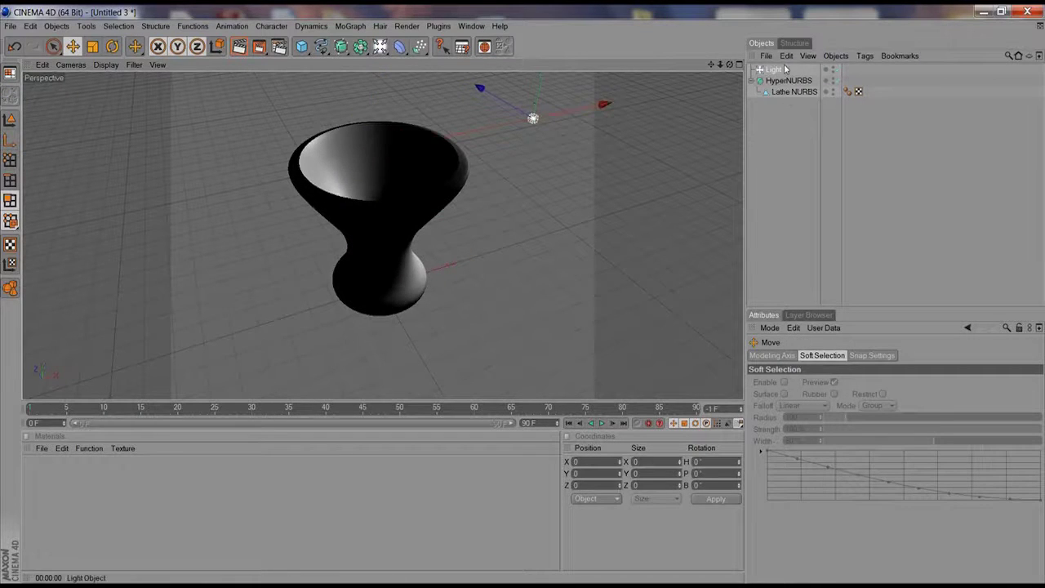
drag(488, 92, 616, 164)
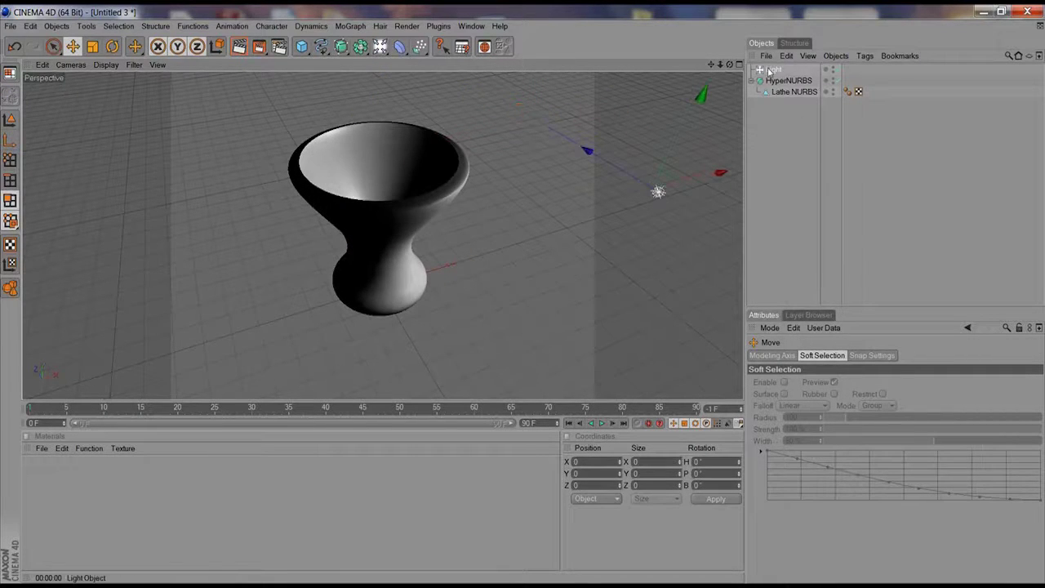
click(238, 47)
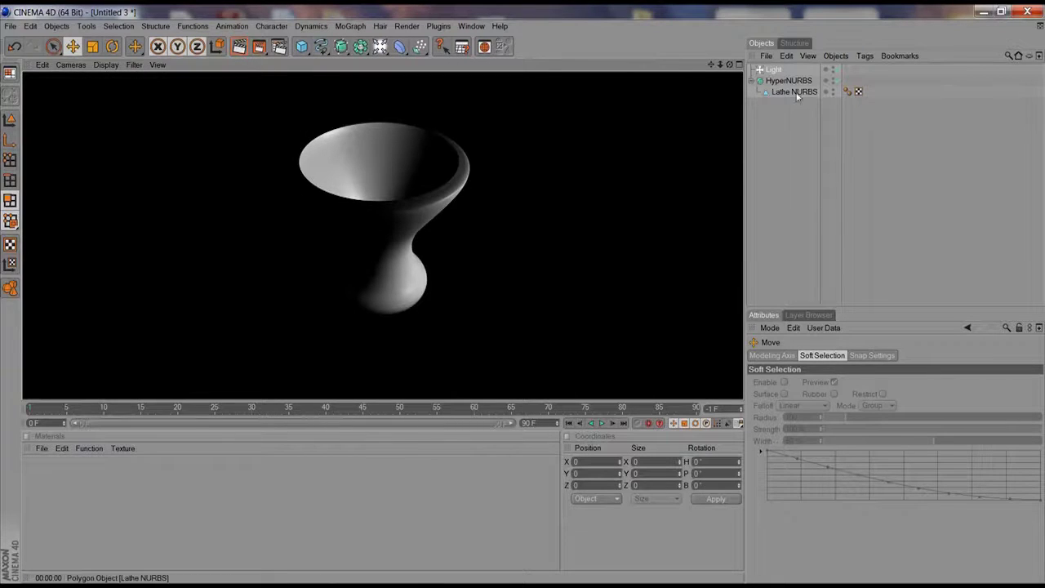
Duplicate the light and move the copy to the opposite side of the vase, raised and farther back.
click(771, 70)
key(ctrl+c)
key(ctrl+v)
mouse_move(704, 178)
mouse_down()
mouse_move(214, 307)
mouse_move(140, 6)
mouse_up()
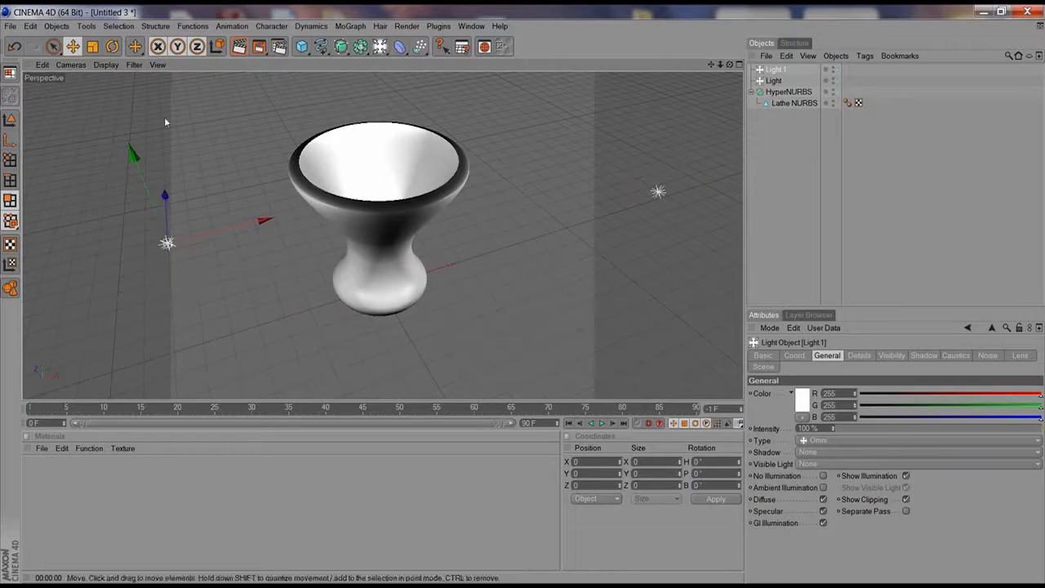
drag(165, 187, 155, 39)
drag(140, 123, 137, 75)
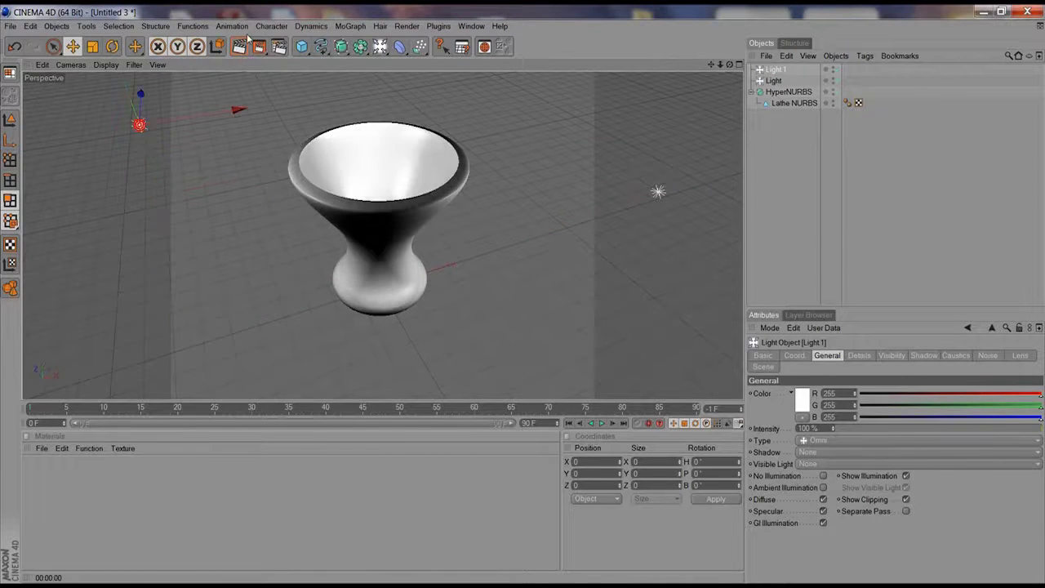
Set the copied light's intensity to 49 % with a white colour of 255, 255, 255, and render the view.
click(945, 416)
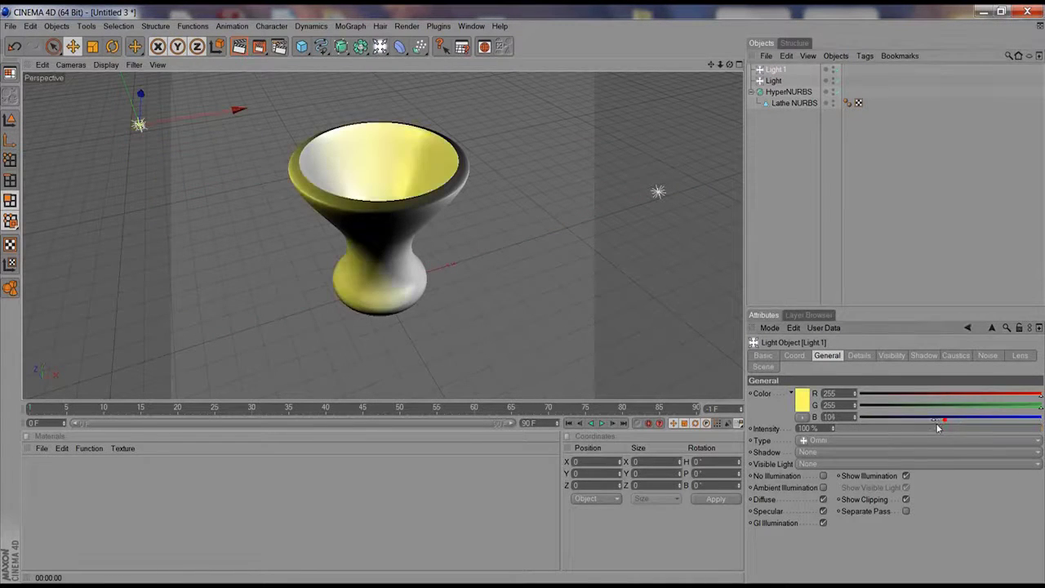
click(937, 429)
drag(934, 418, 1040, 418)
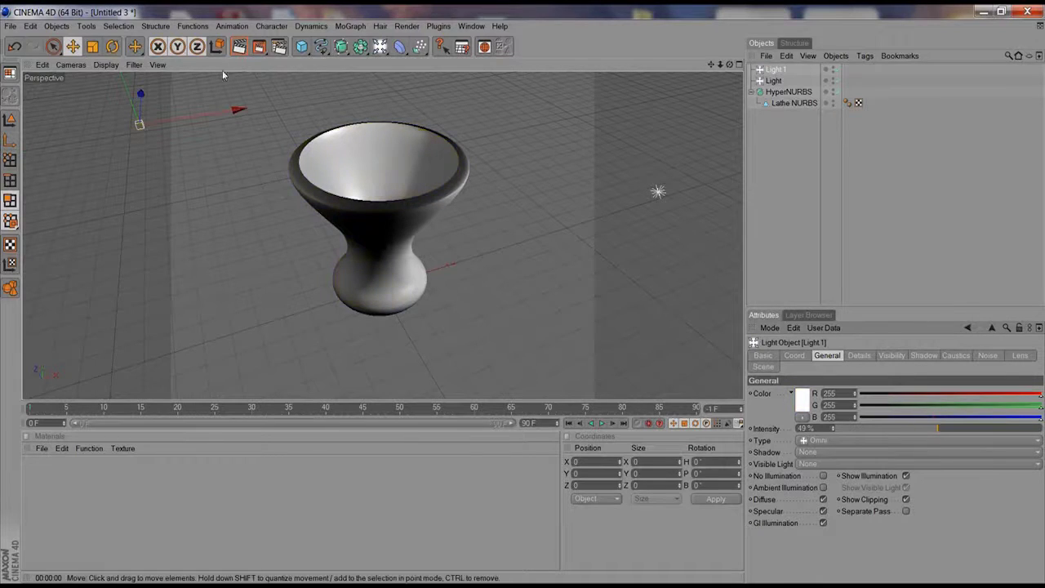
click(239, 47)
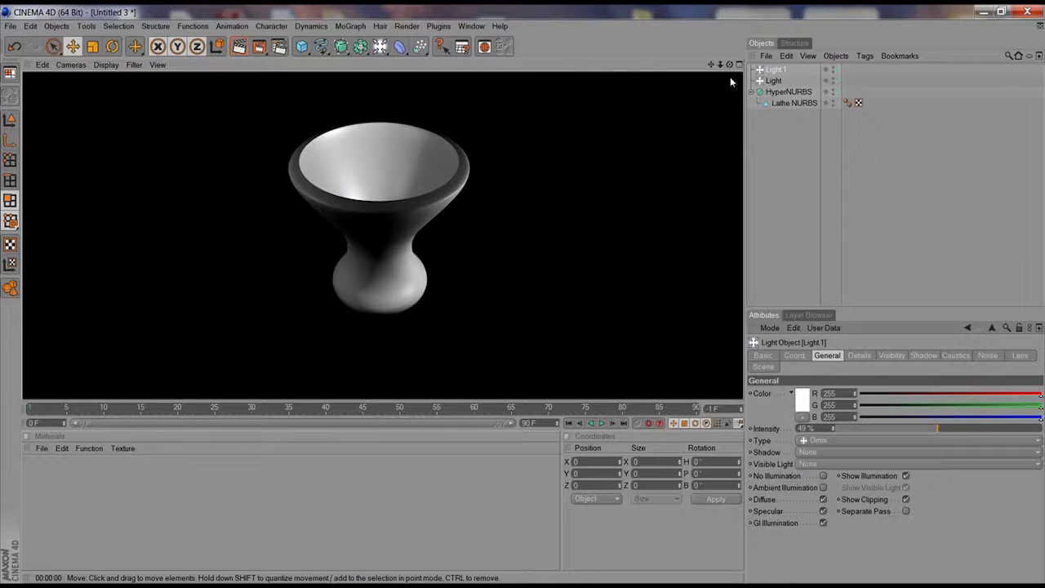
Clear the scene by deleting both lights and the HyperNURBS vase.
drag(341, 47, 405, 112)
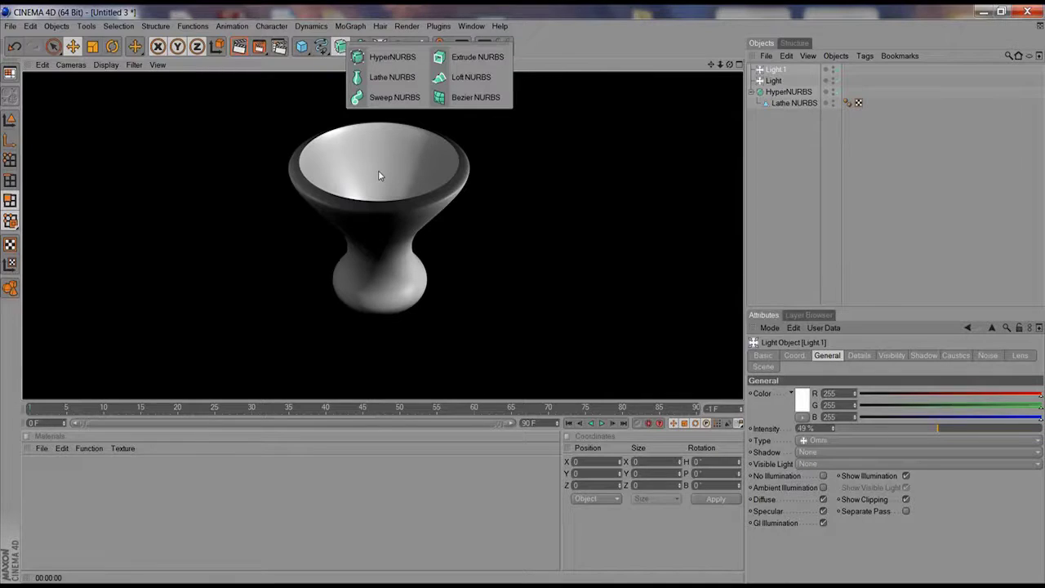
drag(379, 177, 508, 59)
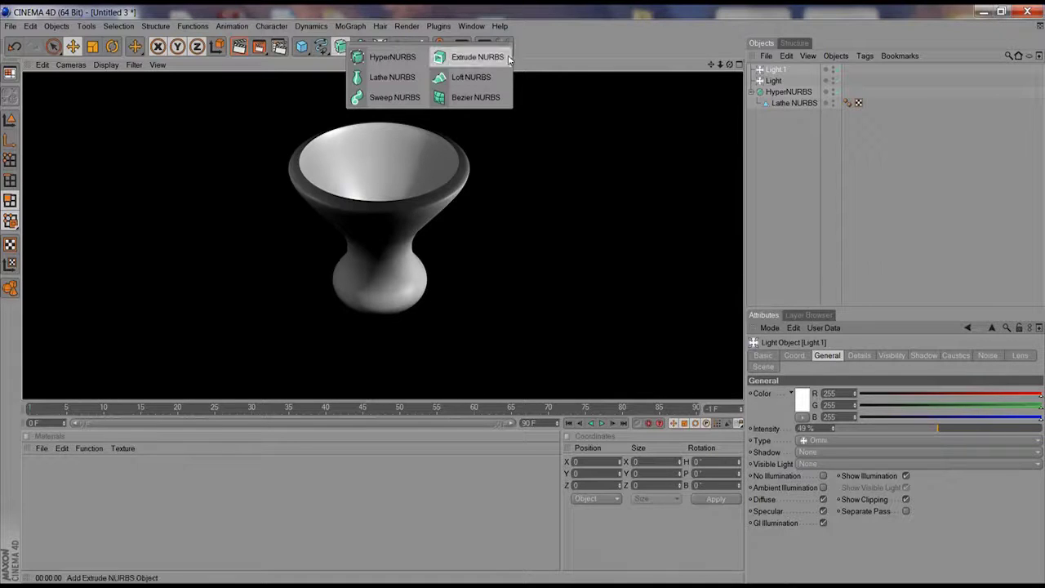
drag(774, 142, 731, 17)
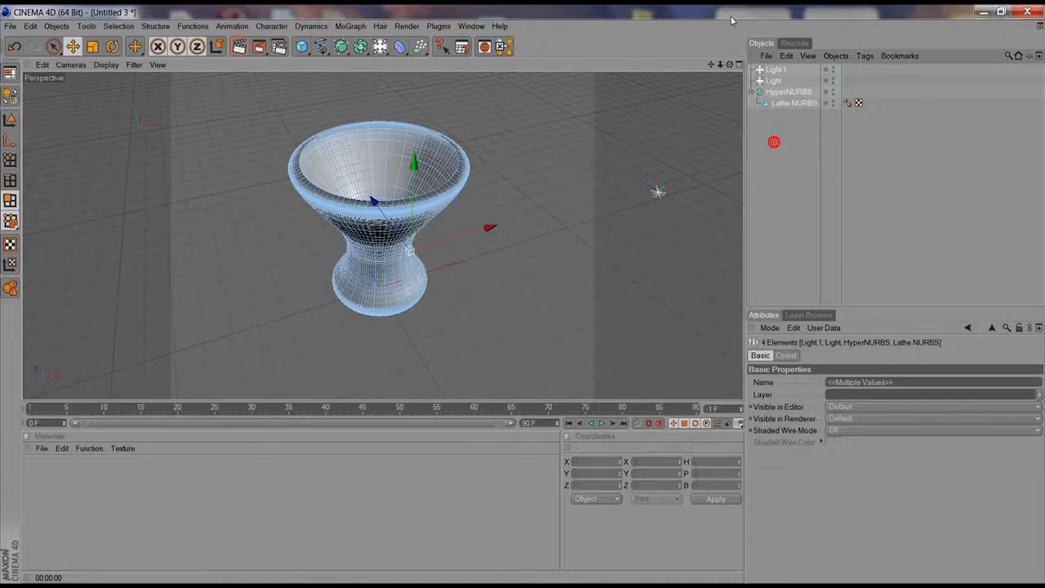
key(Delete)
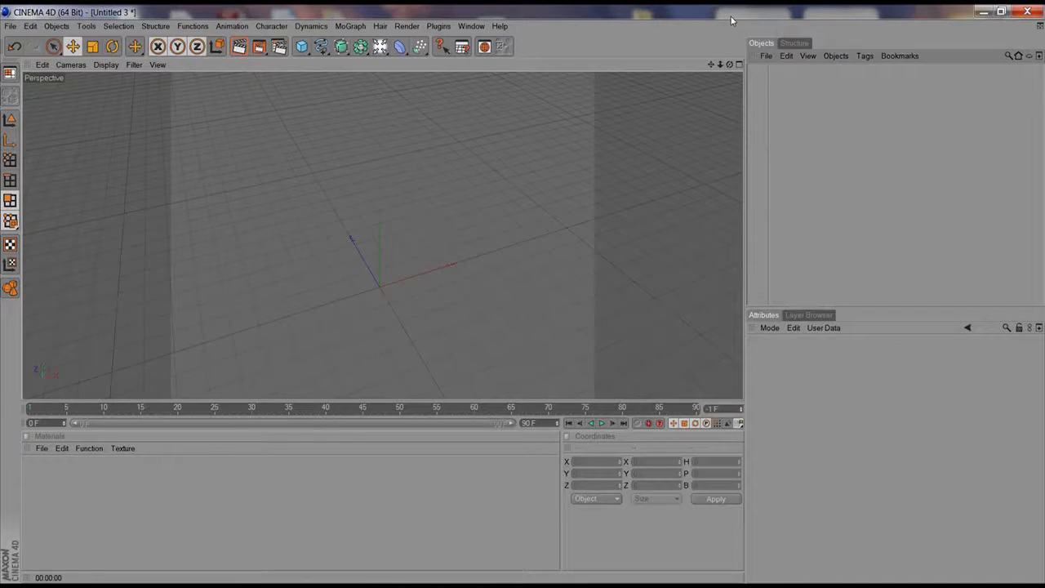
Add a Cogwheel spline, place it inside a new Extrude NURBS object, and select the Extrude NURBS.
click(315, 52)
drag(315, 54, 336, 138)
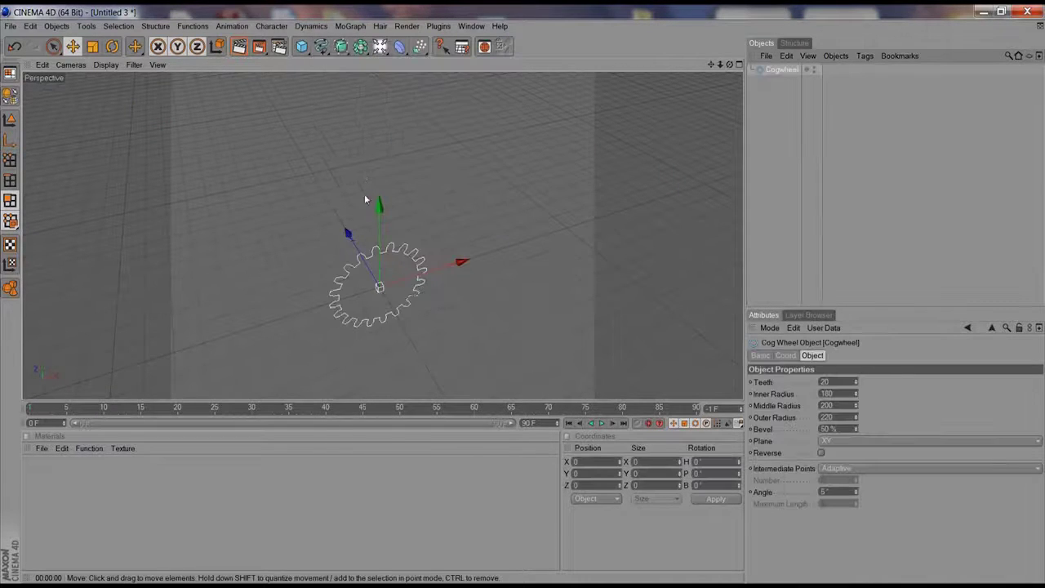
drag(342, 47, 477, 61)
drag(768, 81, 771, 70)
click(784, 58)
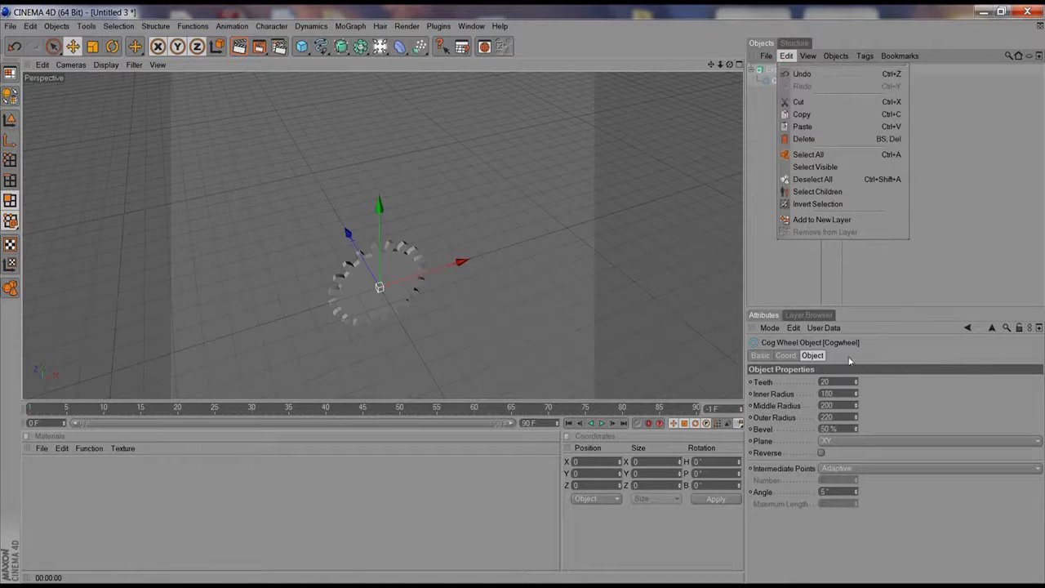
click(880, 381)
click(799, 69)
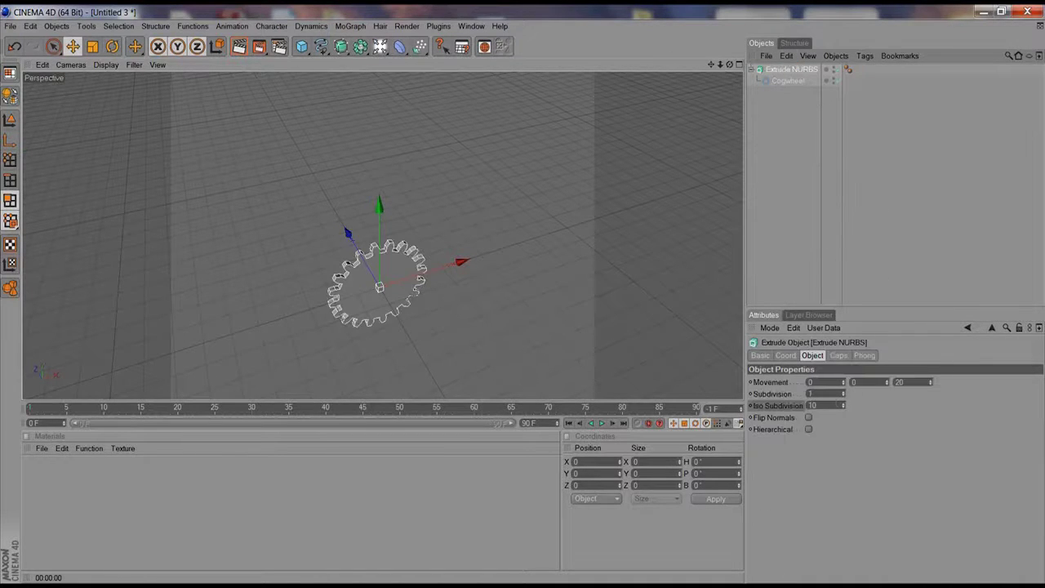
Set the Extrude NURBS movement to 334, 343 and 613 on X, Y and Z to extrude the cogwheel diagonally.
drag(931, 383, 960, 54)
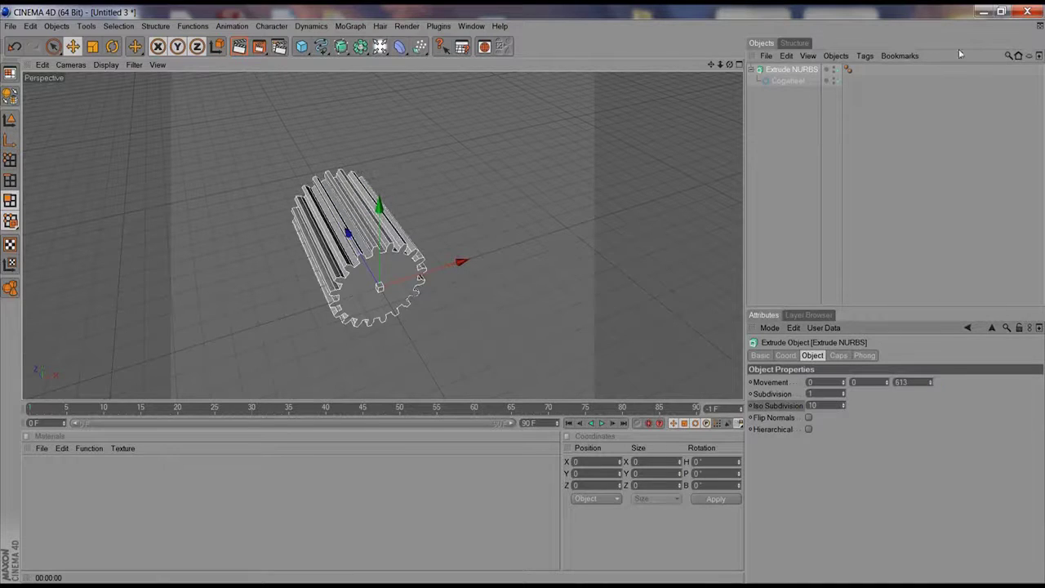
drag(886, 380, 455, 216)
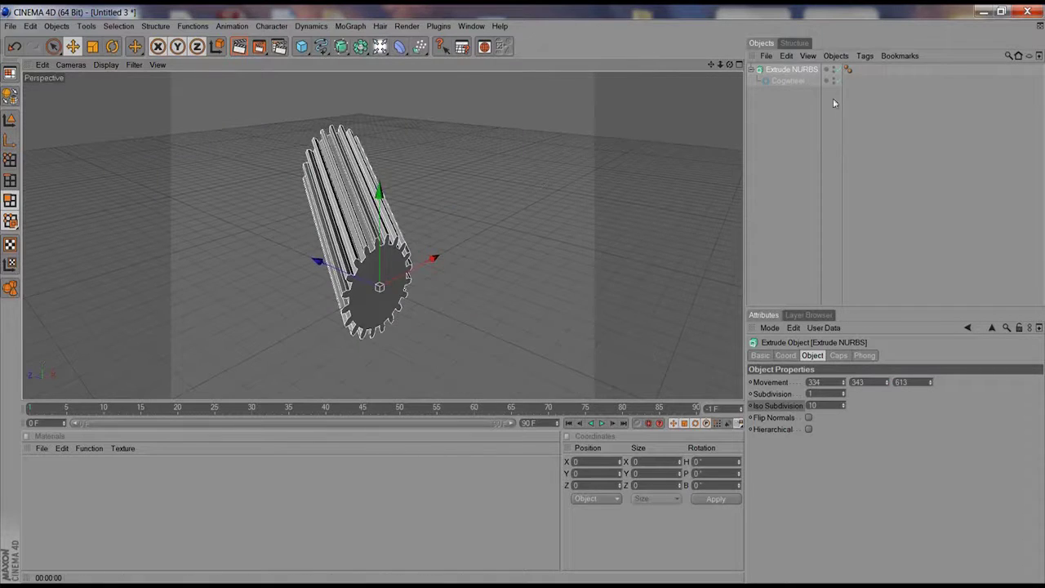
Clear the scene by deleting the Extrude NURBS together with its Cogwheel spline.
click(770, 80)
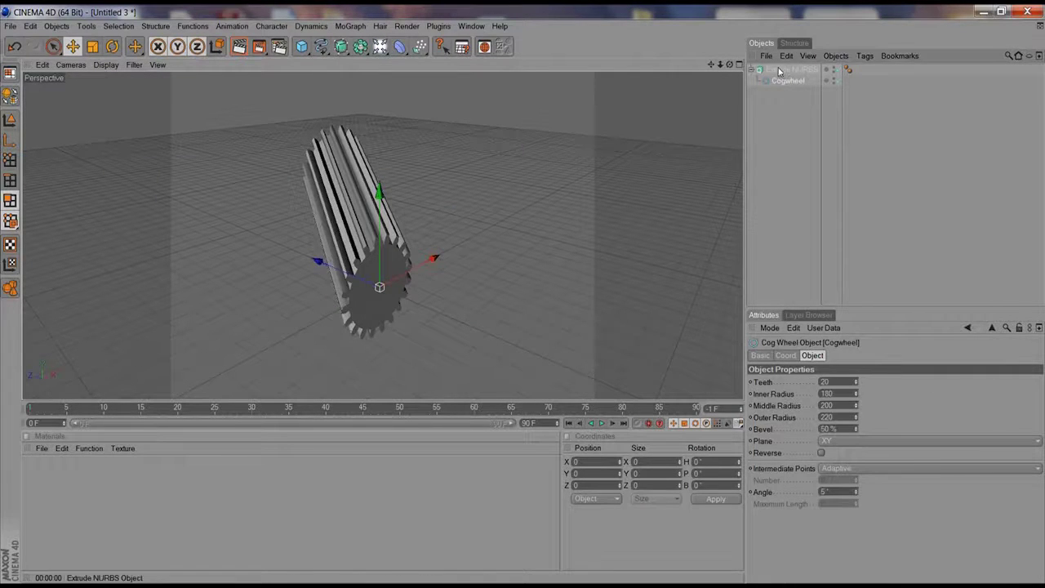
click(780, 71)
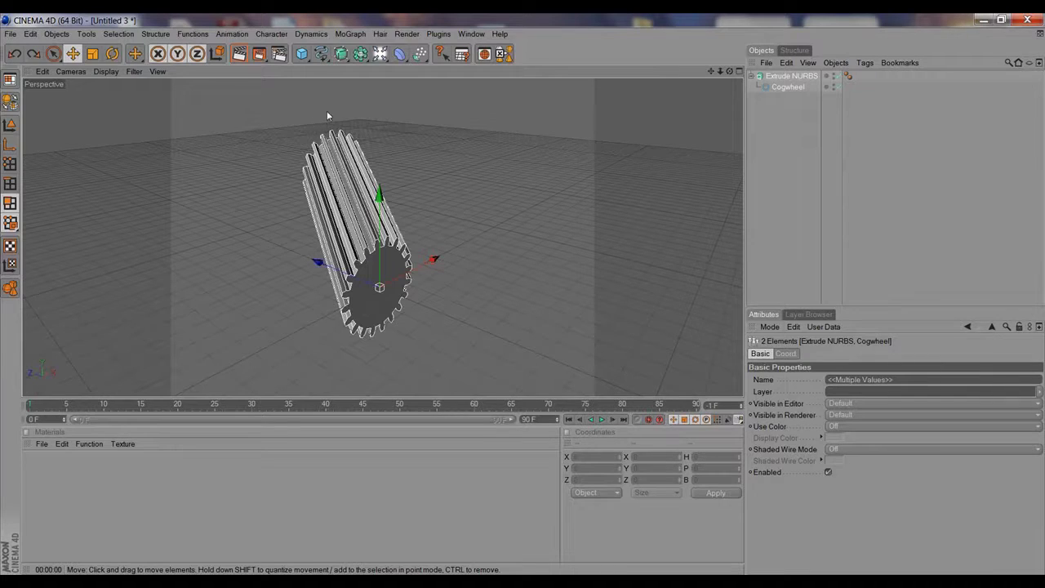
click(360, 54)
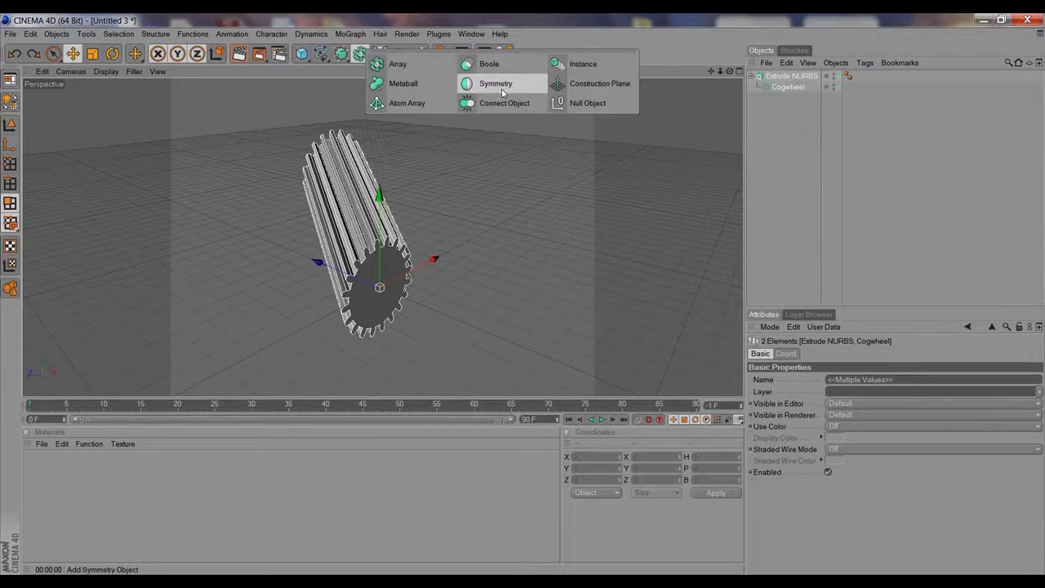
click(784, 174)
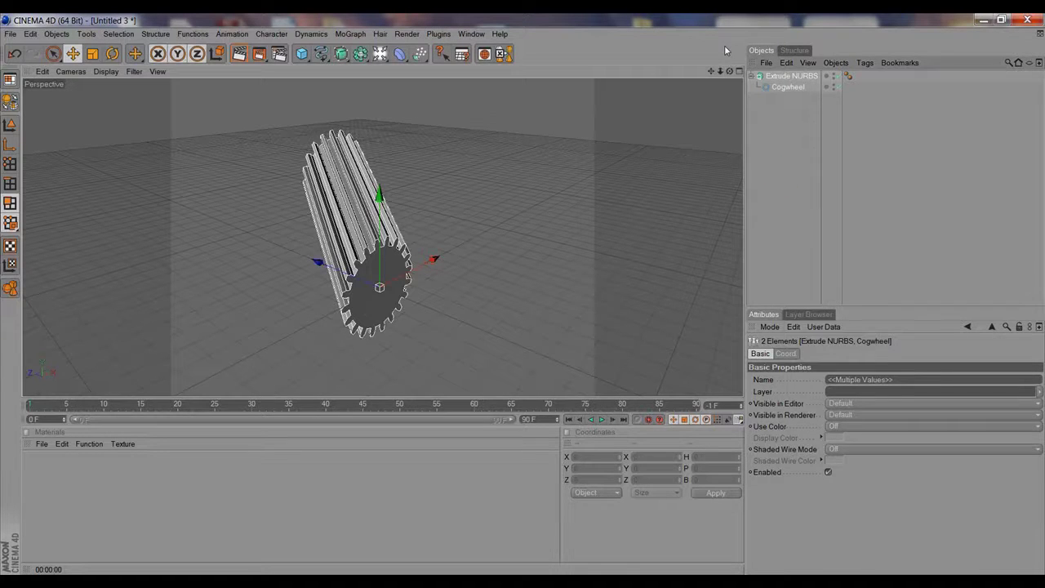
key(Delete)
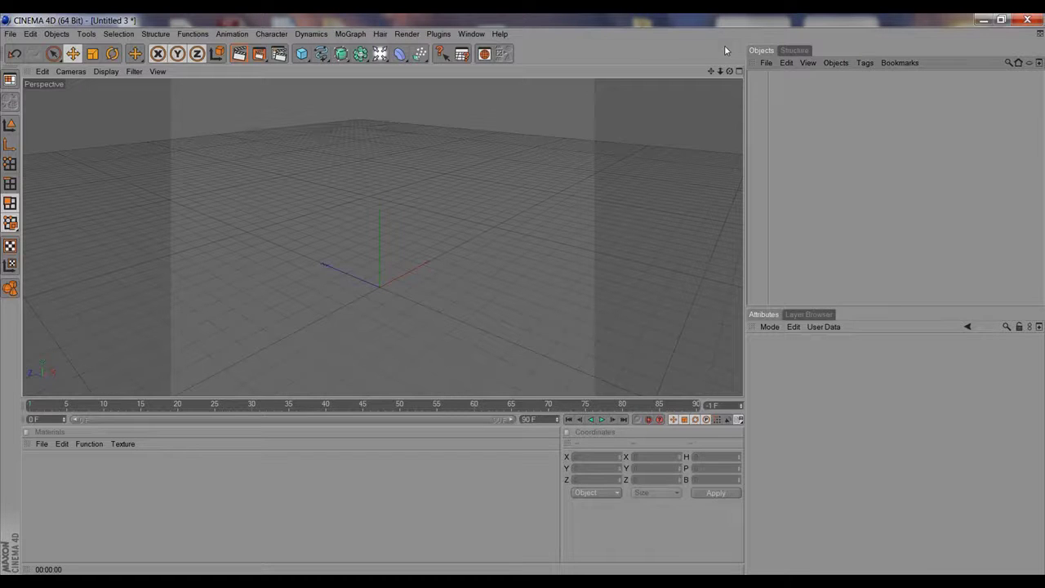
Add a Boole object, a Cube and a Sphere, and move the sphere to about -192 along the Z axis.
click(360, 53)
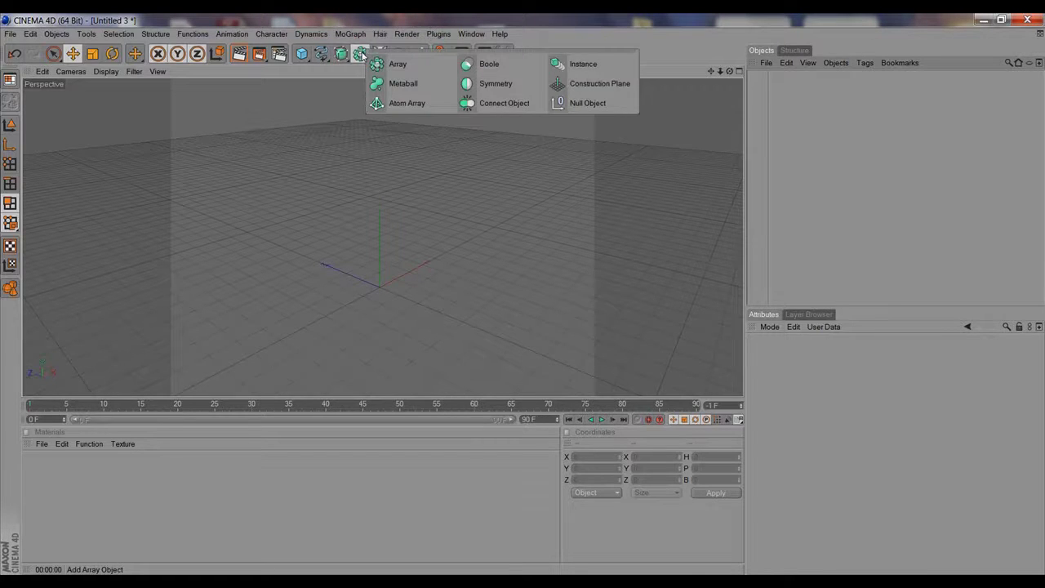
click(489, 64)
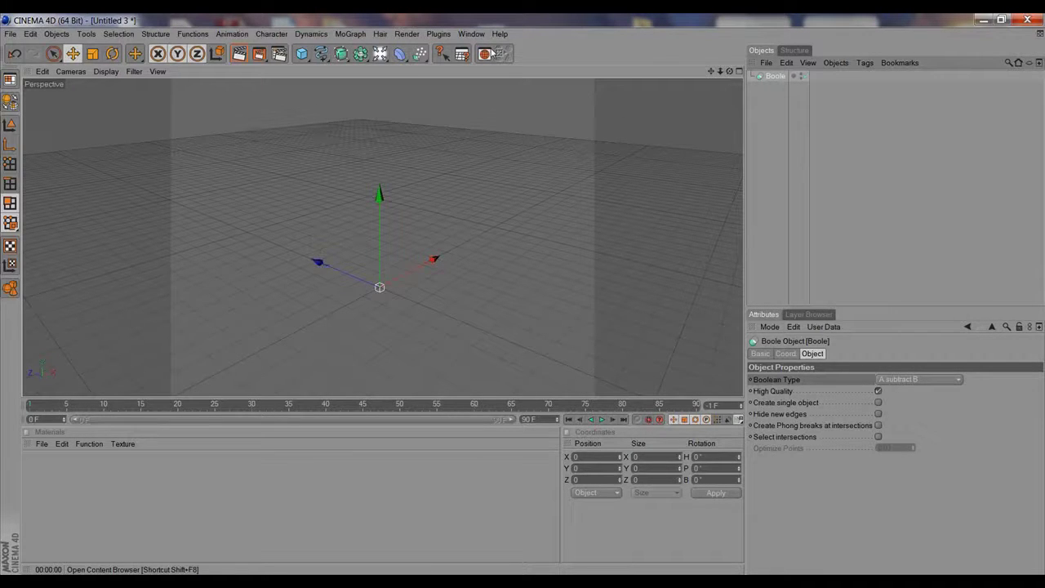
click(301, 54)
drag(302, 54, 405, 65)
drag(362, 280, 406, 296)
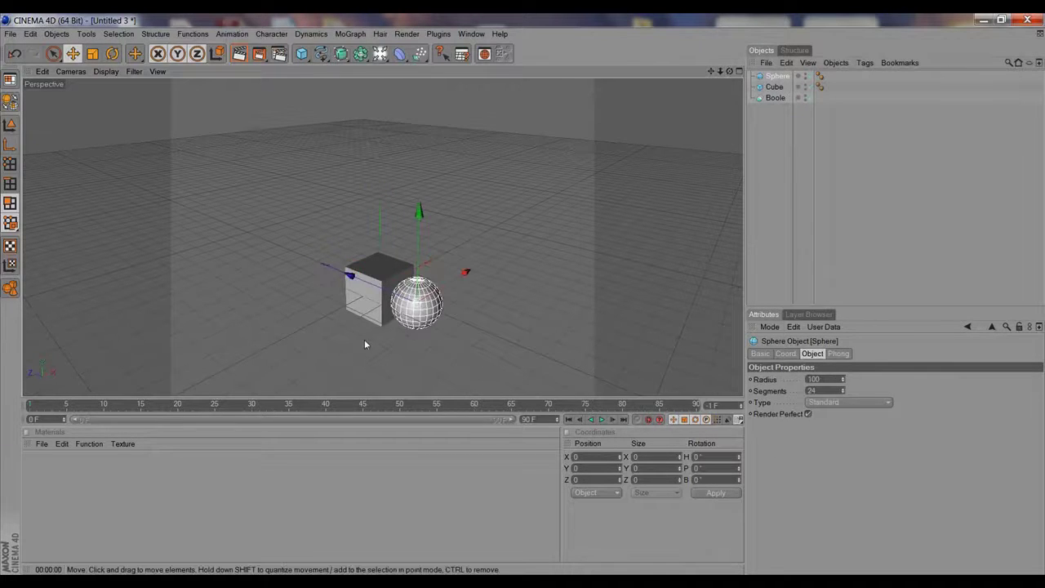
Place the Sphere and Cube inside the Boole object, with the sphere first, and select the Boole.
alt+drag(338, 351, 419, 325)
alt+right_drag(362, 343, 471, 313)
alt+middle_drag(471, 313, 445, 225)
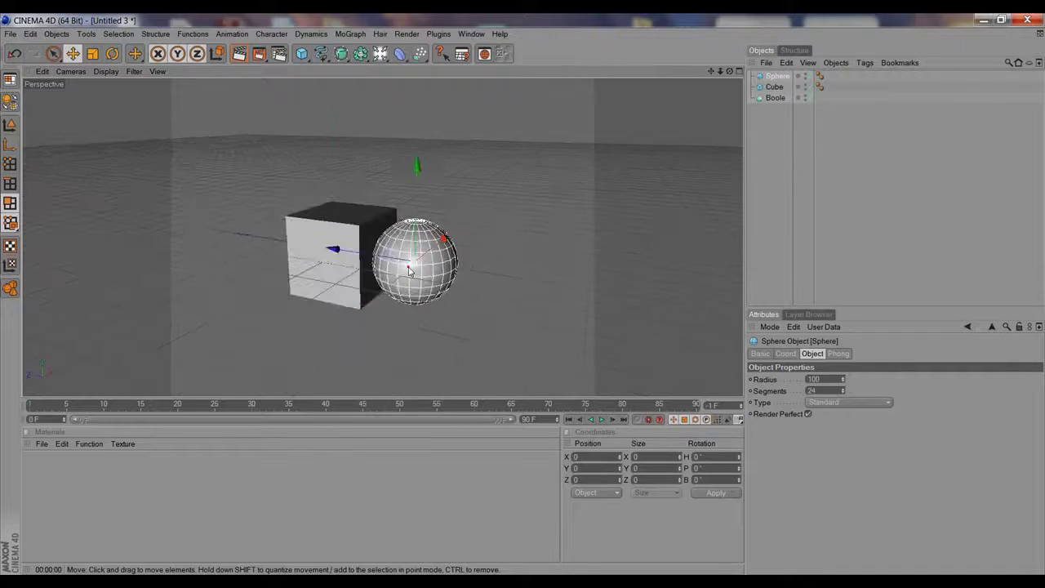
alt+right_drag(409, 266, 603, 211)
shift+click(774, 87)
drag(775, 86, 770, 97)
click(774, 75)
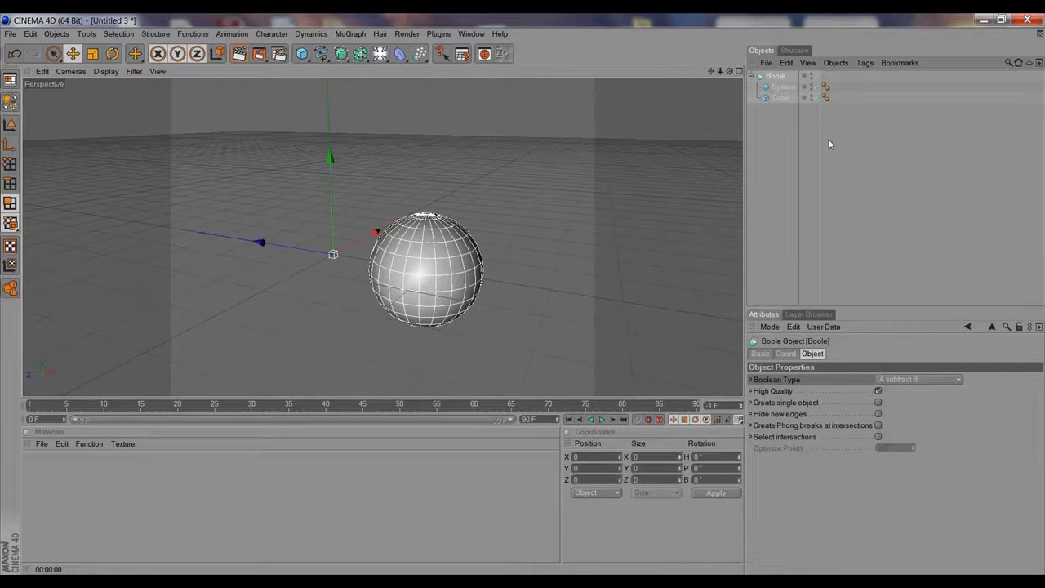
Move the cube along Z to about -78 so it cuts deeper into the sphere.
click(780, 86)
click(779, 97)
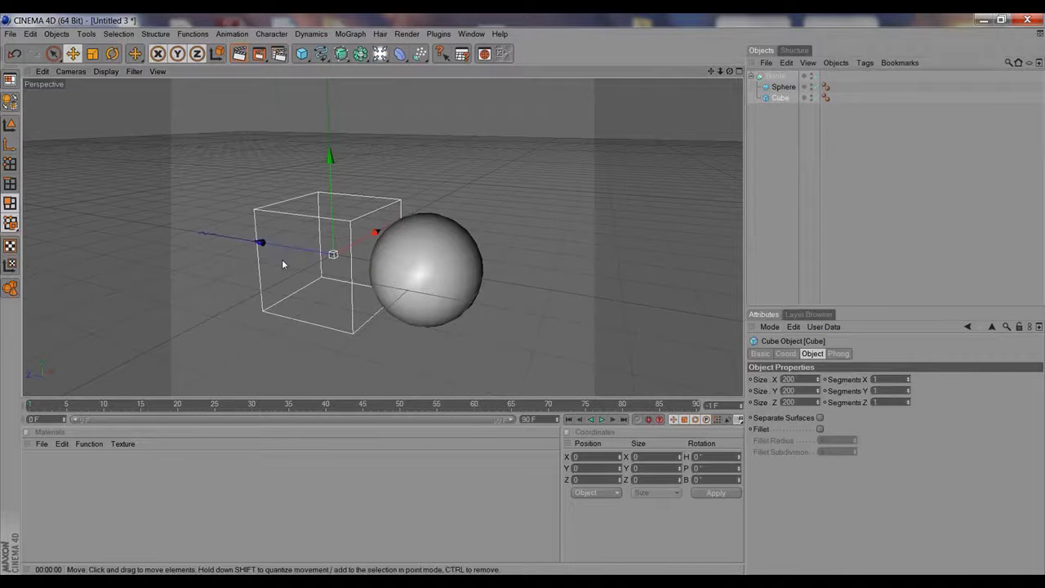
alt+drag(282, 259, 621, 249)
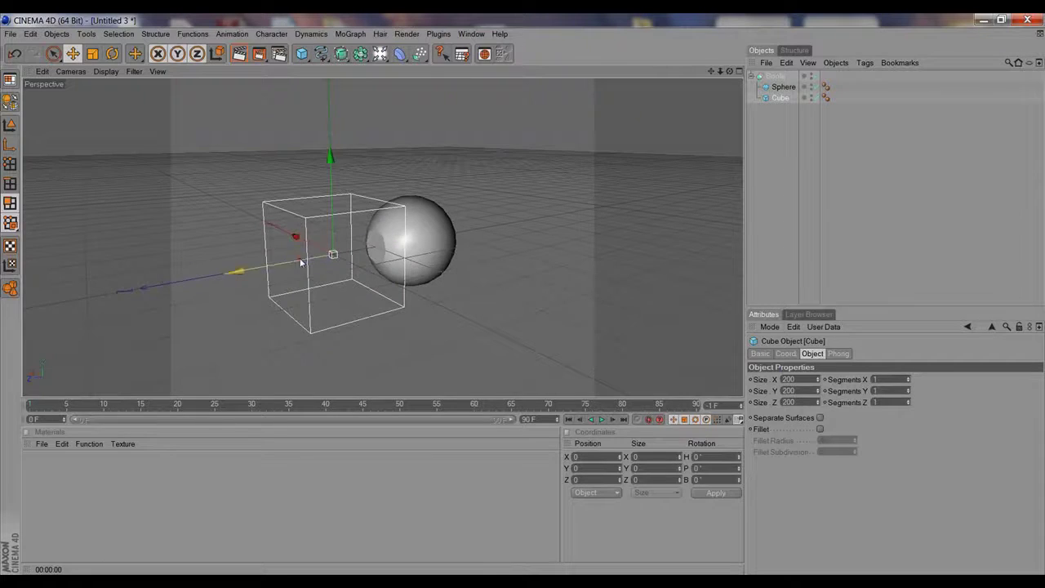
drag(300, 262, 352, 245)
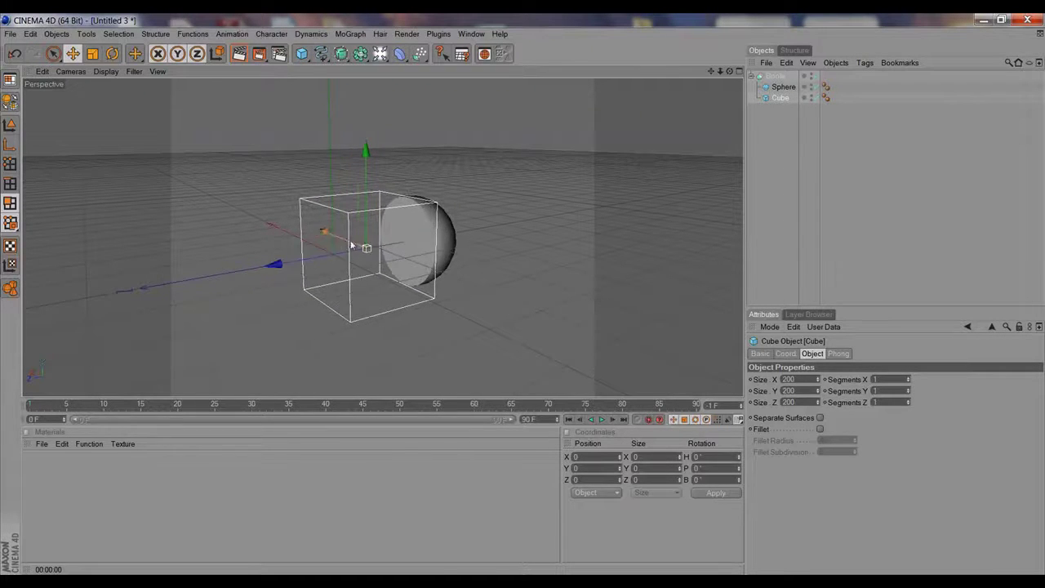
Enlarge the sphere to a radius of 164 so the cube carves a pocket out of it.
click(778, 88)
drag(843, 379, 858, 337)
click(813, 173)
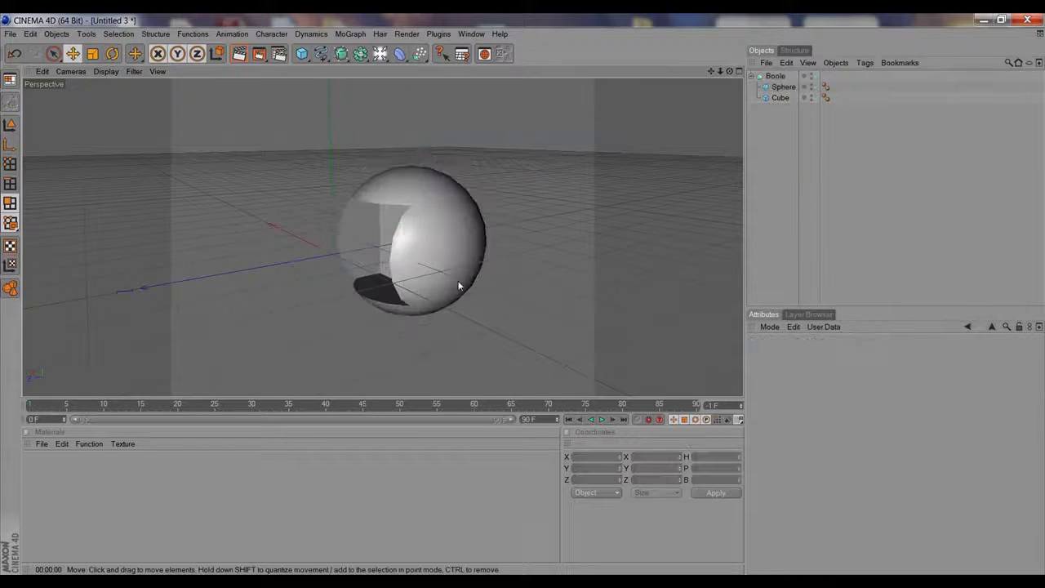
alt+drag(458, 282, 438, 264)
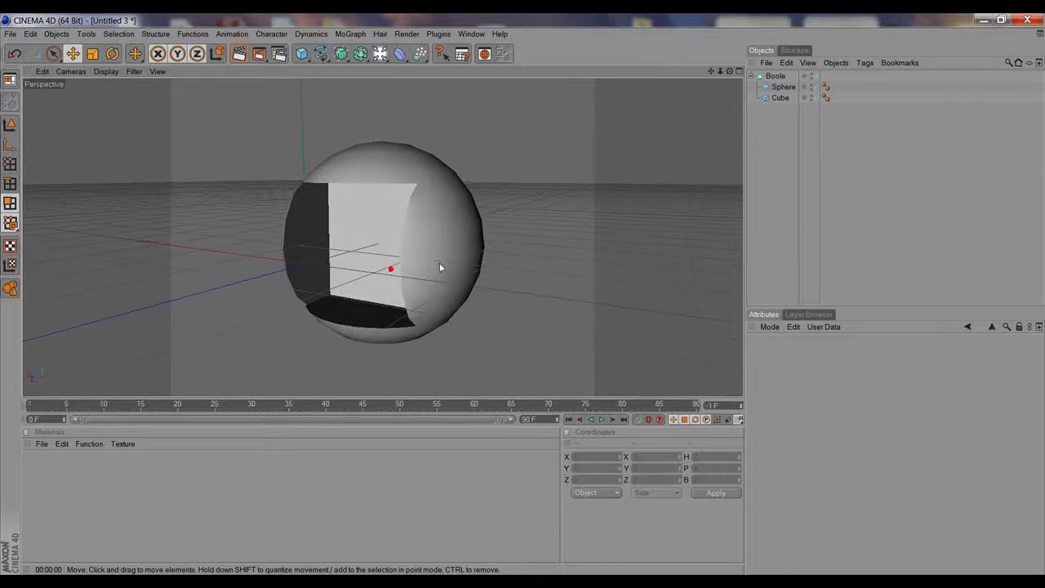
click(371, 241)
Raise the sphere's segments to 102 to smooth its surface.
click(781, 86)
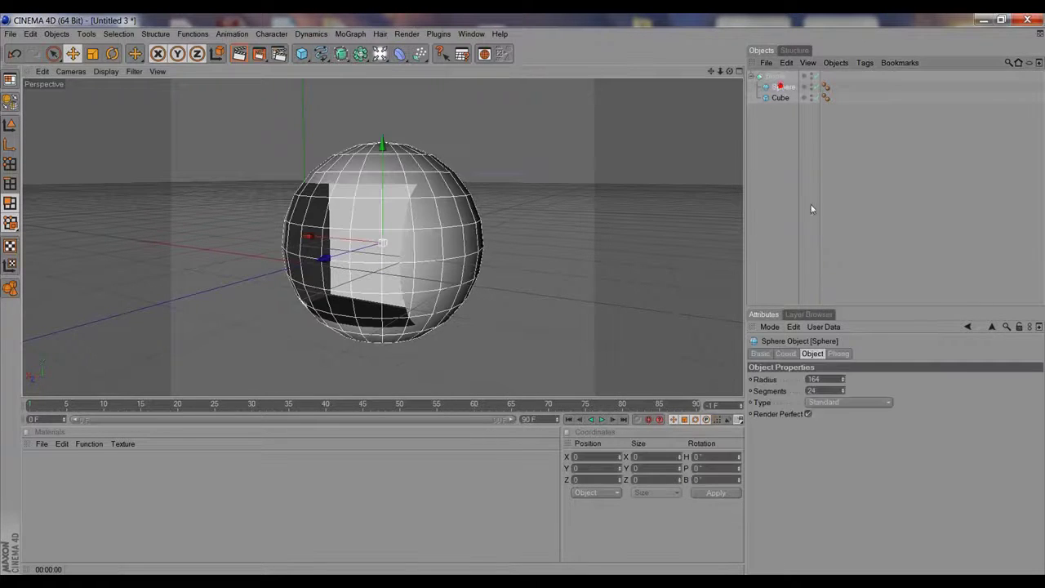
drag(842, 391, 846, 354)
click(798, 264)
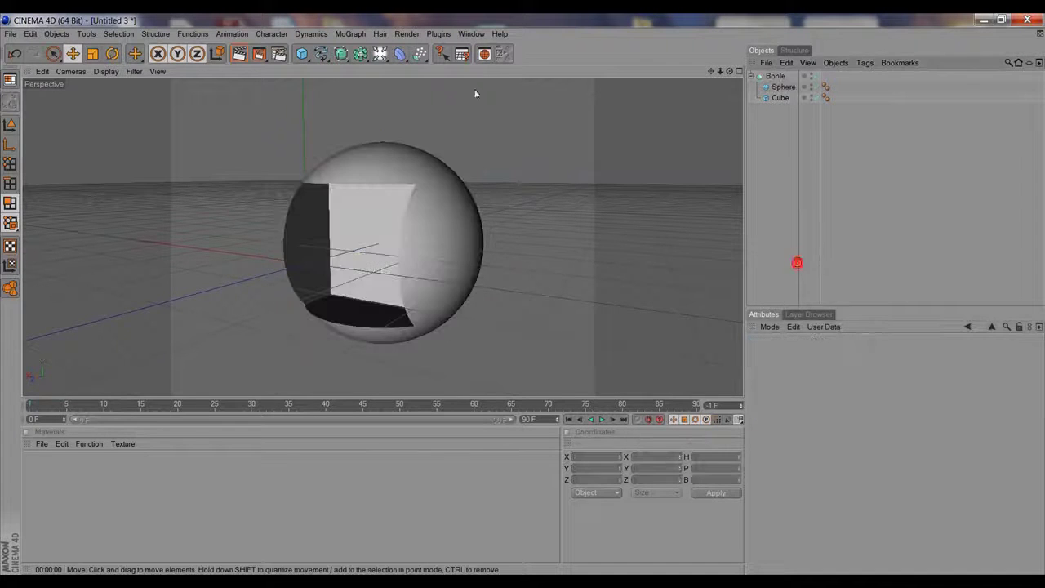
drag(432, 201, 384, 249)
Try stretching the sphere with a Y scale of 1.52, and undo the change.
click(783, 87)
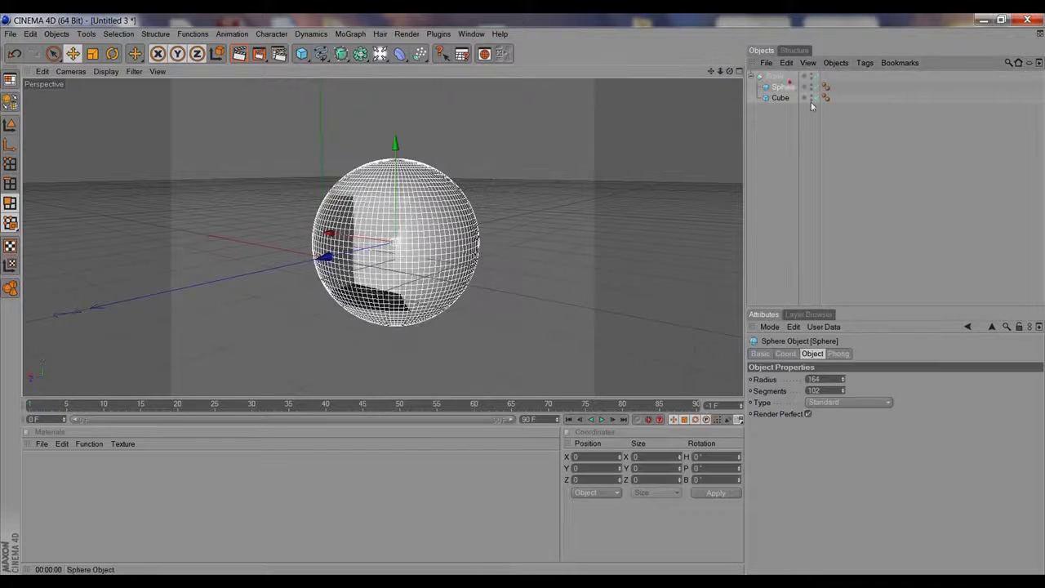
click(786, 354)
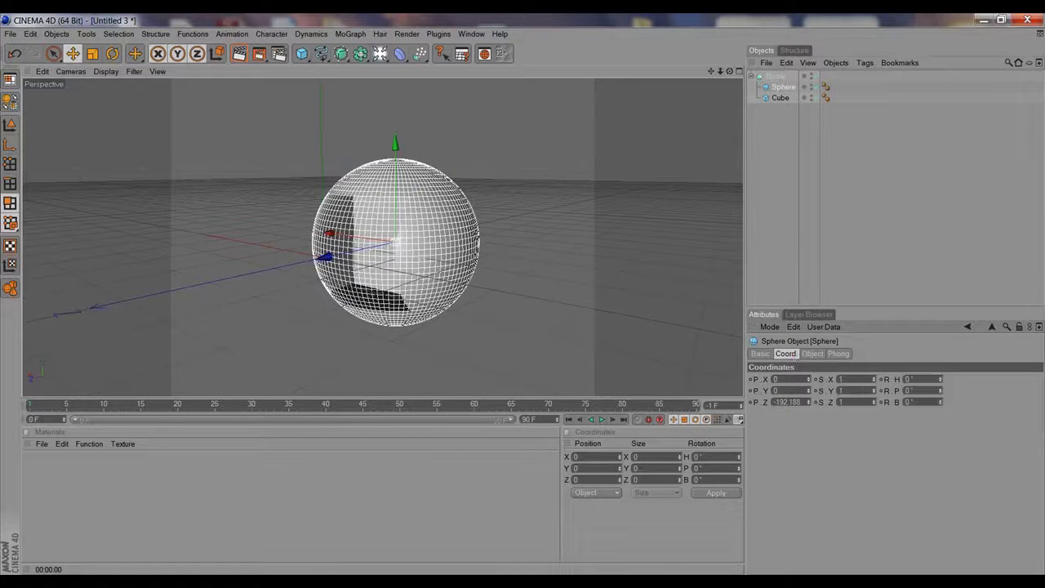
drag(873, 393, 873, 365)
alt+drag(249, 294, 317, 298)
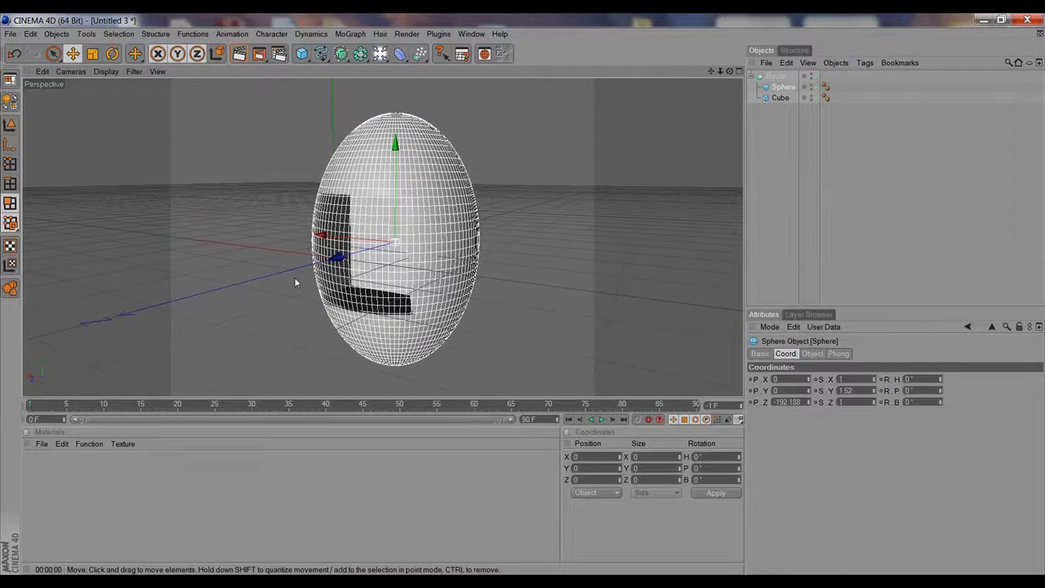
key(ctrl+z)
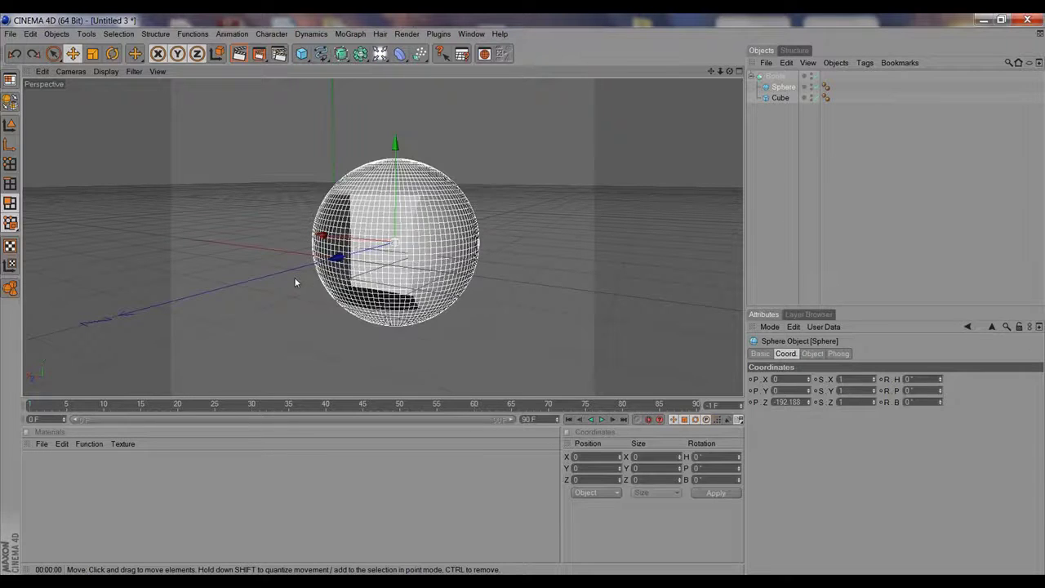
click(792, 121)
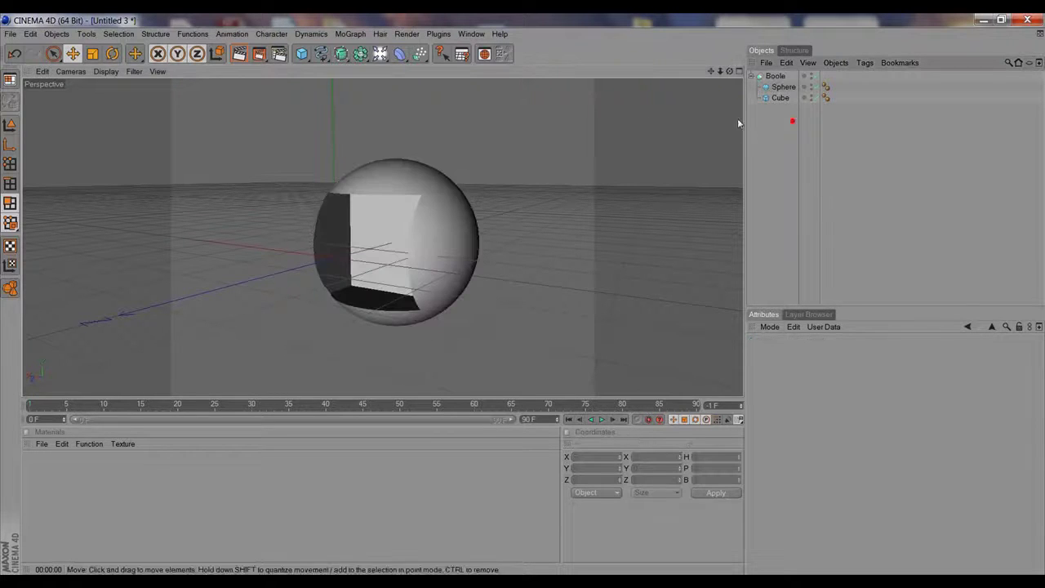
Reorder the Boole's children so the Cube comes before the Sphere, and render the view of the hollowed cube.
drag(782, 99, 784, 83)
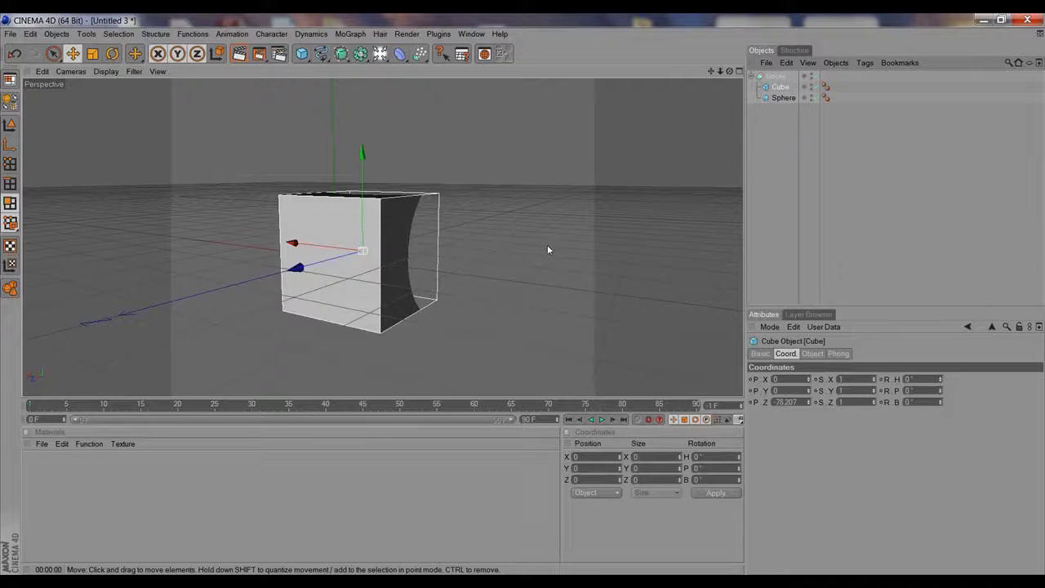
alt+drag(547, 250, 27, 252)
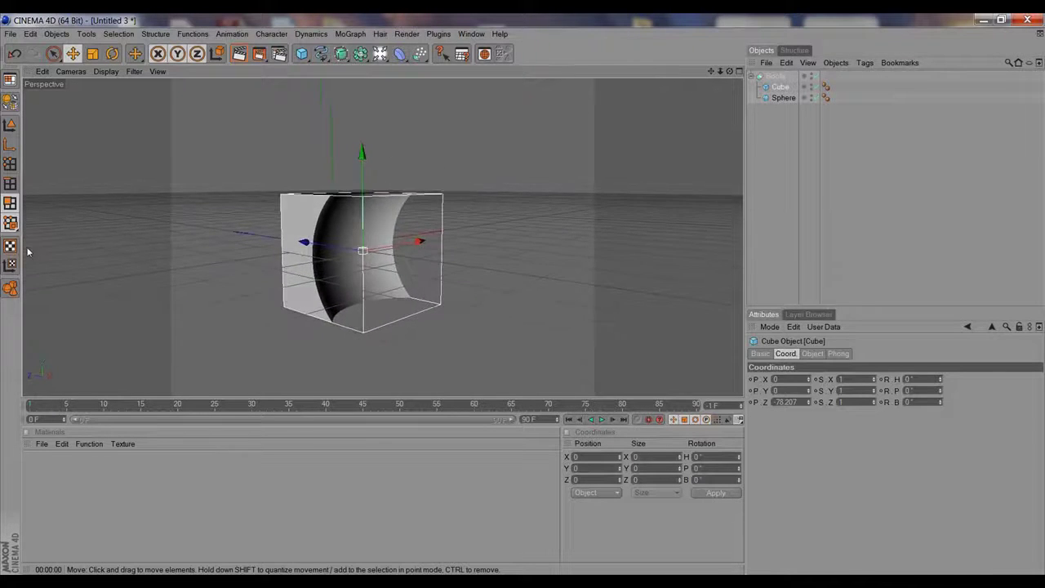
alt+drag(242, 229, 263, 226)
click(239, 54)
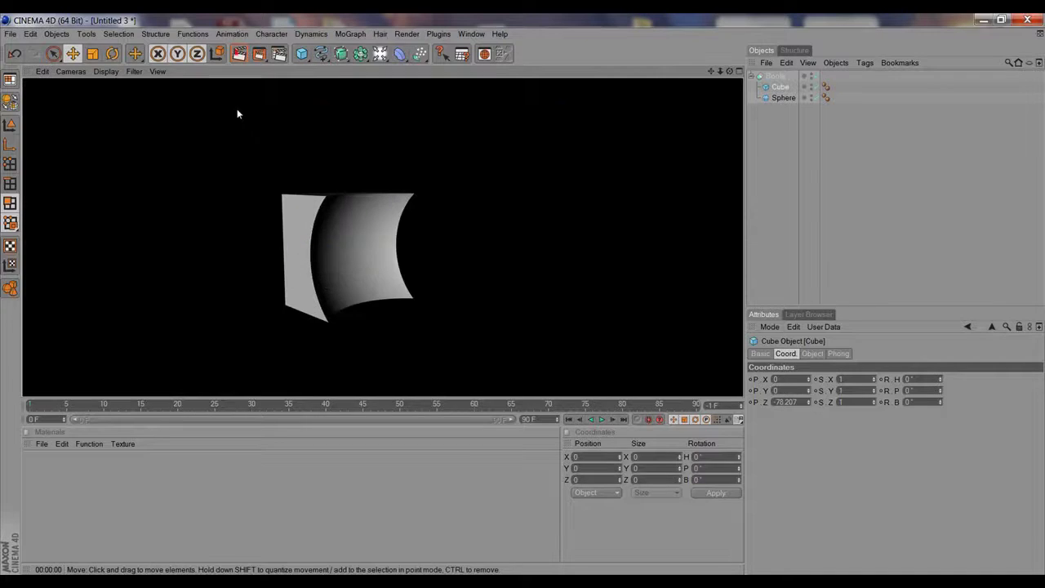
alt+drag(220, 164, 309, 211)
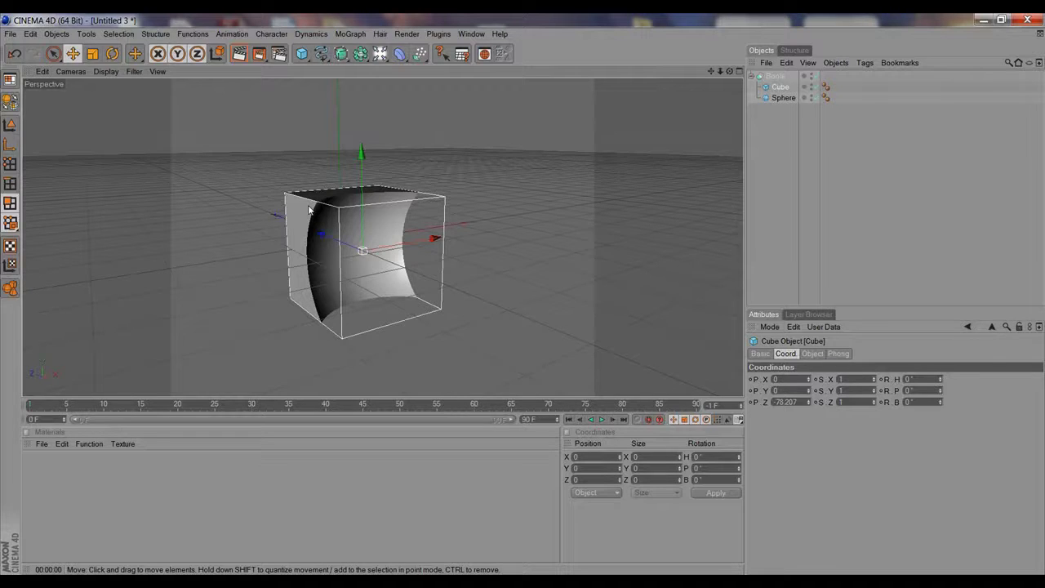
Select the Boole object and set its Boolean Type to A union B.
click(768, 97)
click(774, 76)
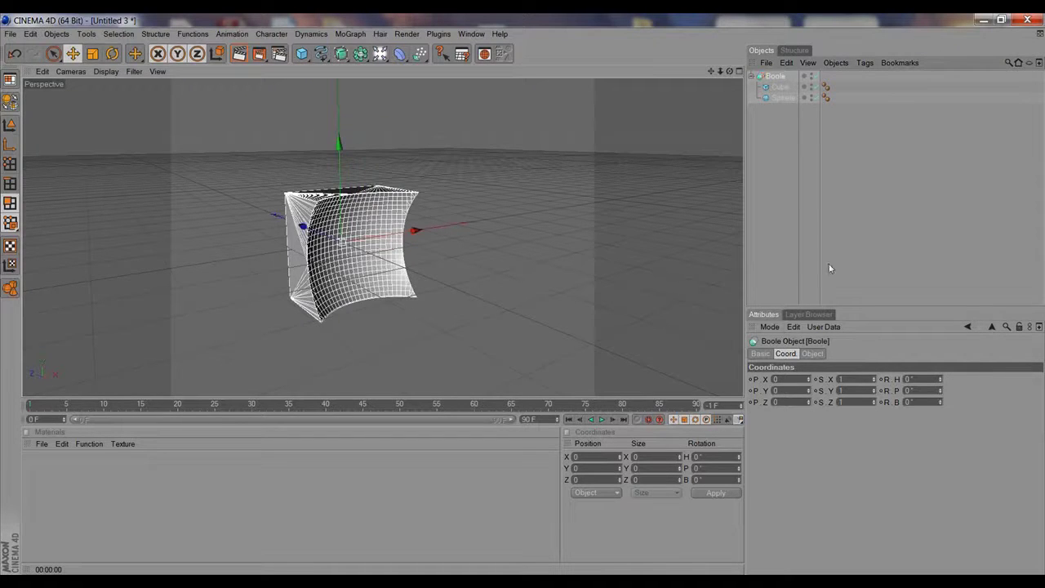
click(814, 354)
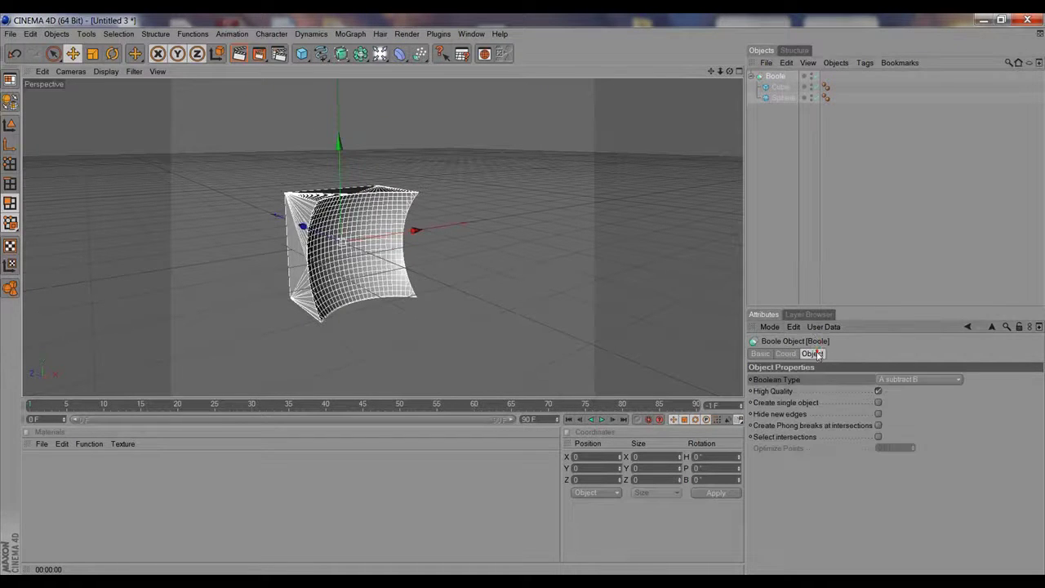
click(899, 380)
click(895, 391)
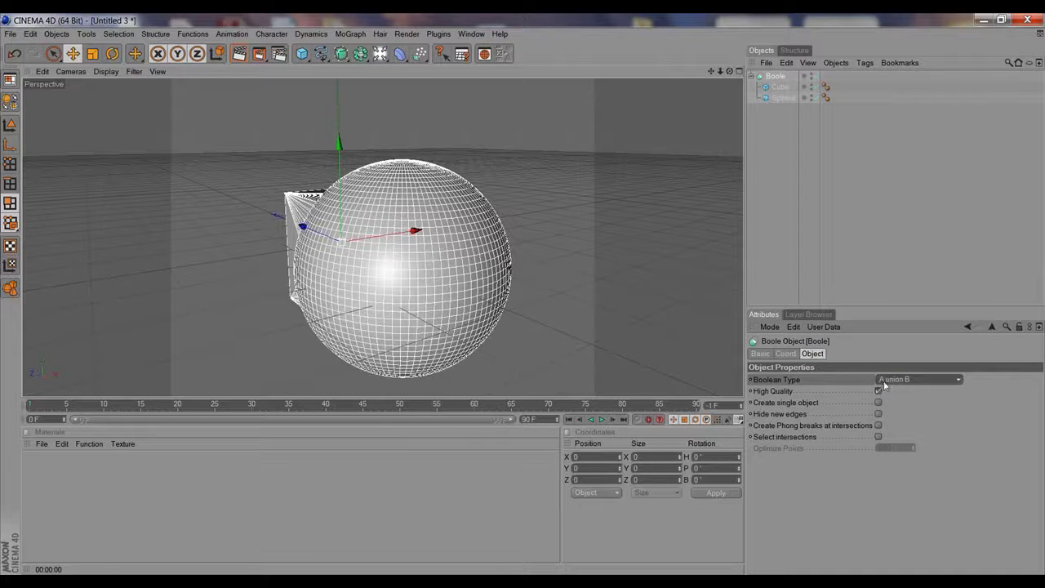
alt+drag(700, 279, 605, 285)
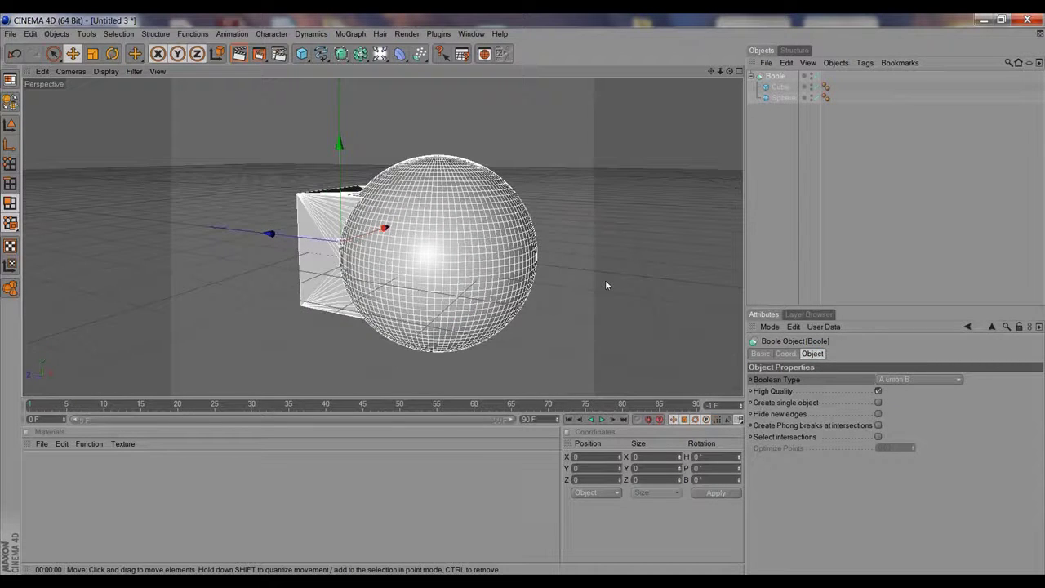
Enable Hide new edges on the Boole object and change its Boolean Type to A intersect B.
click(878, 414)
alt+drag(653, 343, 522, 359)
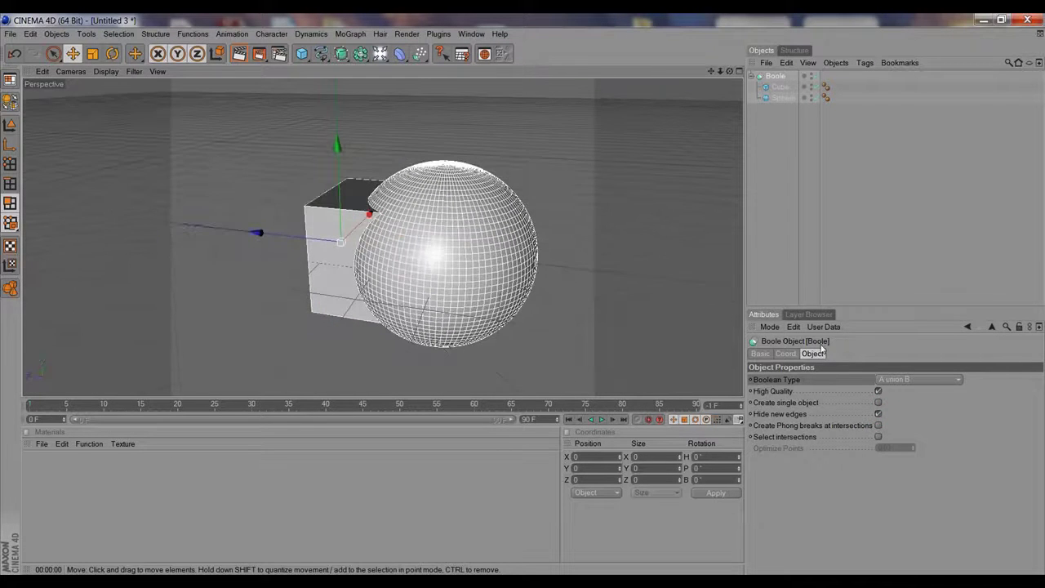
click(919, 379)
click(918, 410)
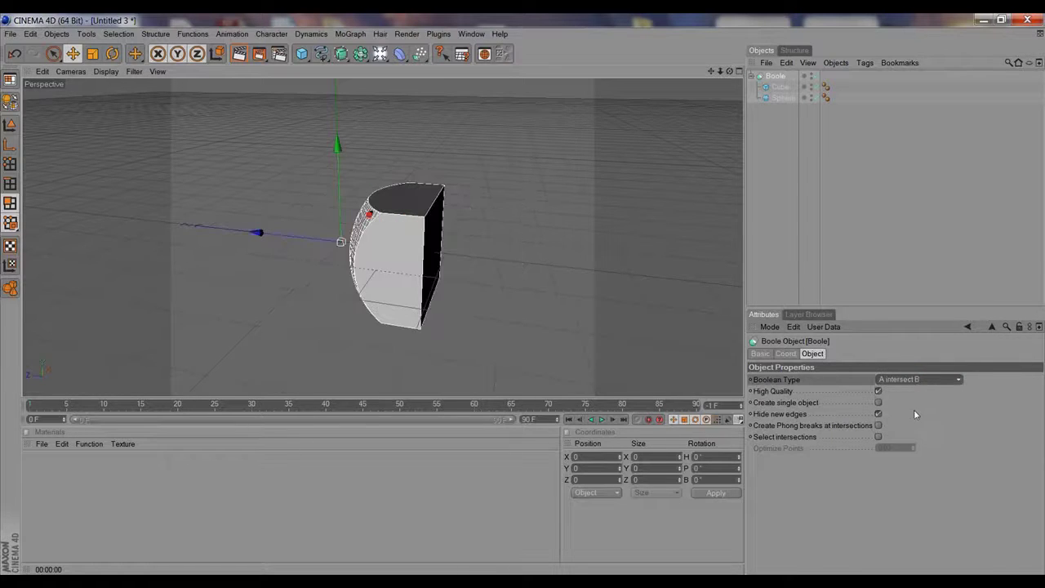
alt+drag(588, 311, 525, 275)
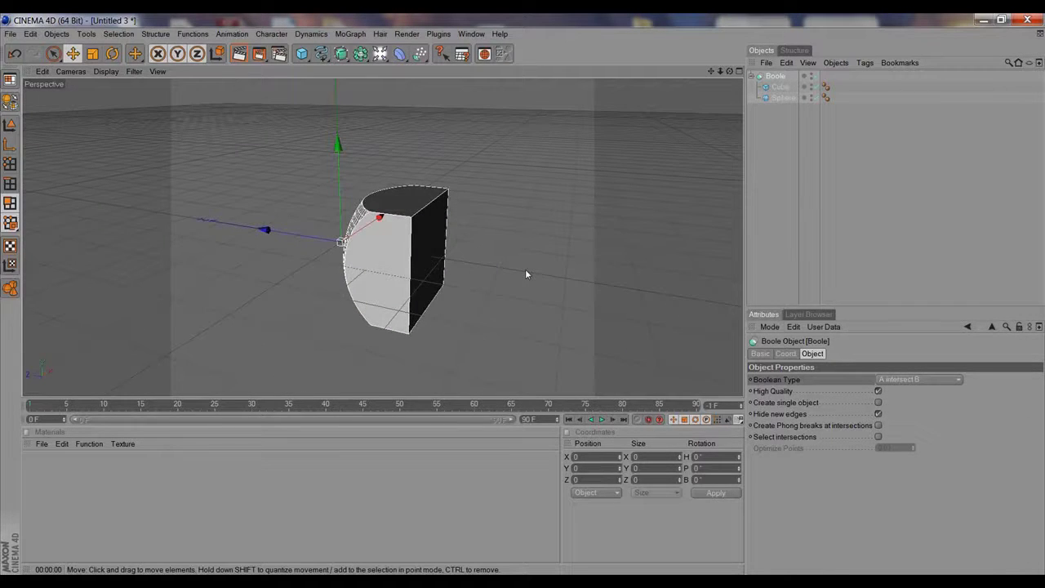
Switch the Boole's Boolean Type to A without B, inspect the cut shape, and set the type to A union B.
click(919, 379)
click(903, 432)
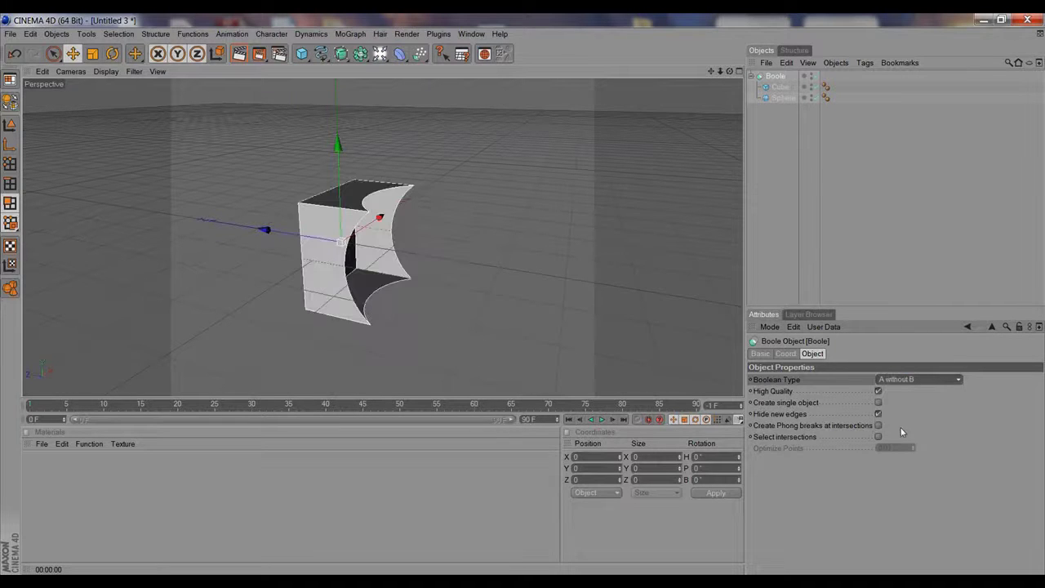
alt+drag(581, 315, 412, 286)
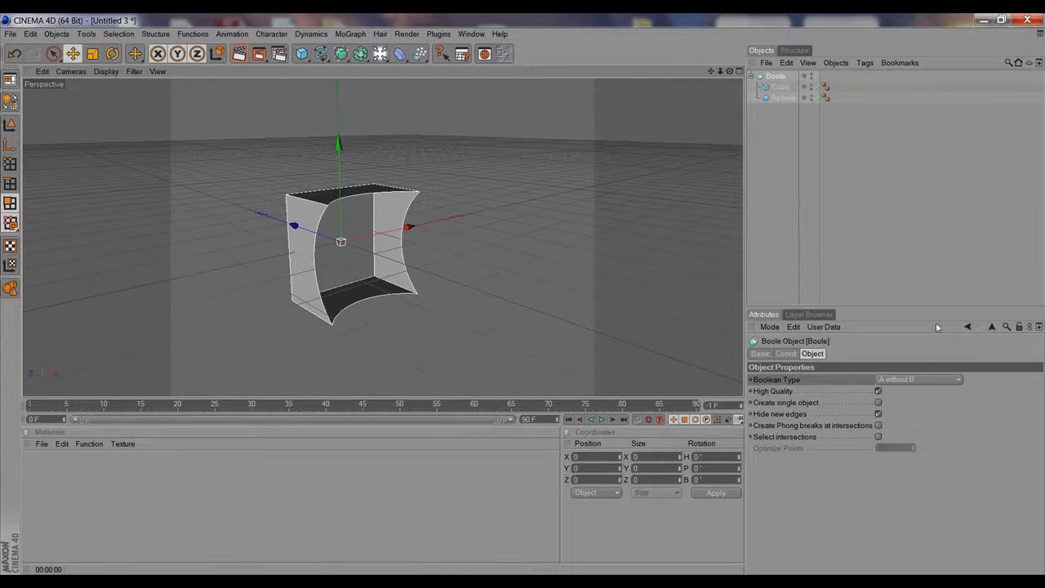
click(939, 380)
click(932, 393)
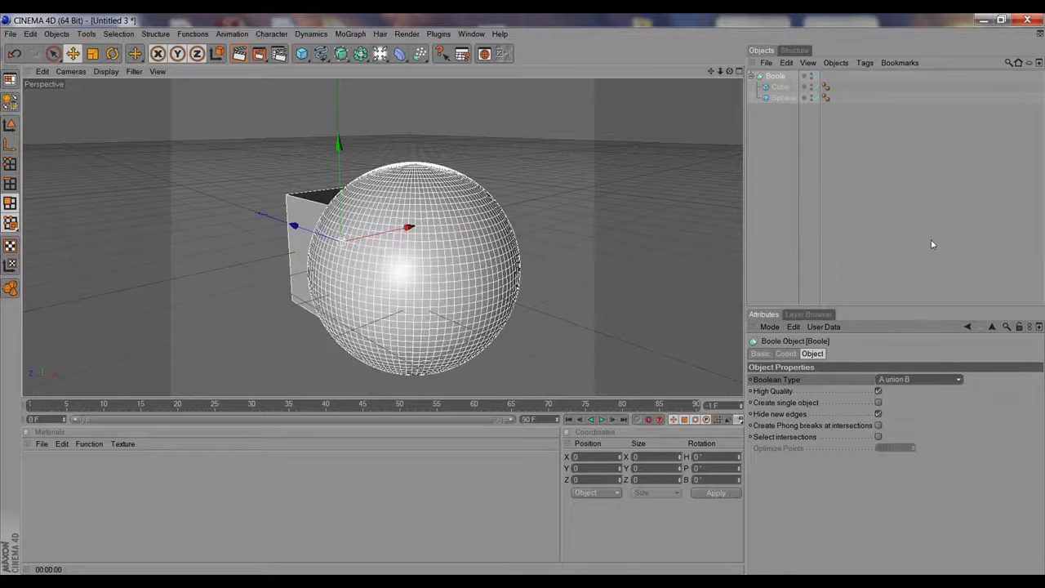
Delete the Boole together with its cube and sphere, and add a new cube to the empty scene.
drag(781, 125, 774, 79)
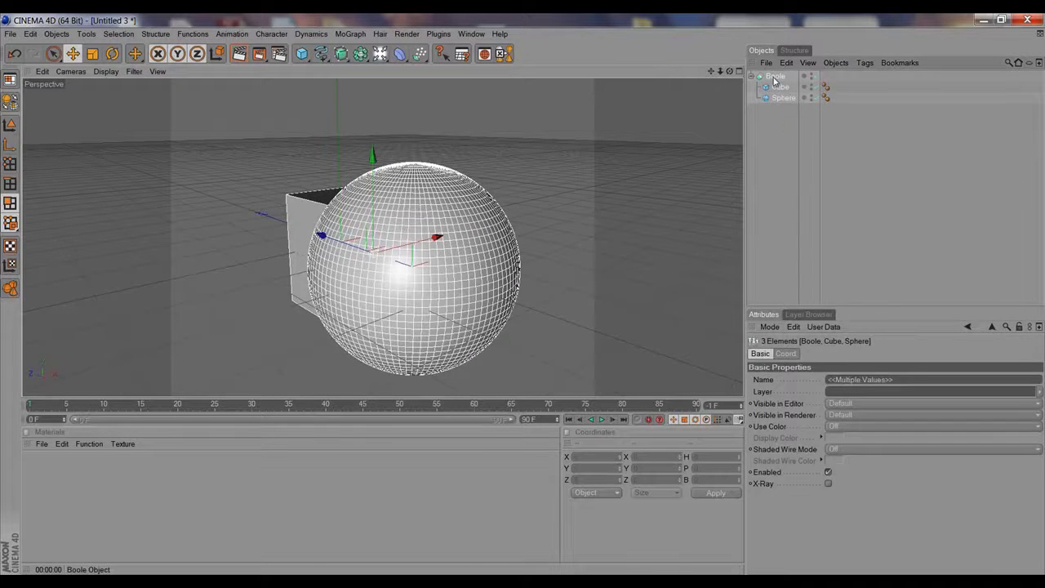
key(Delete)
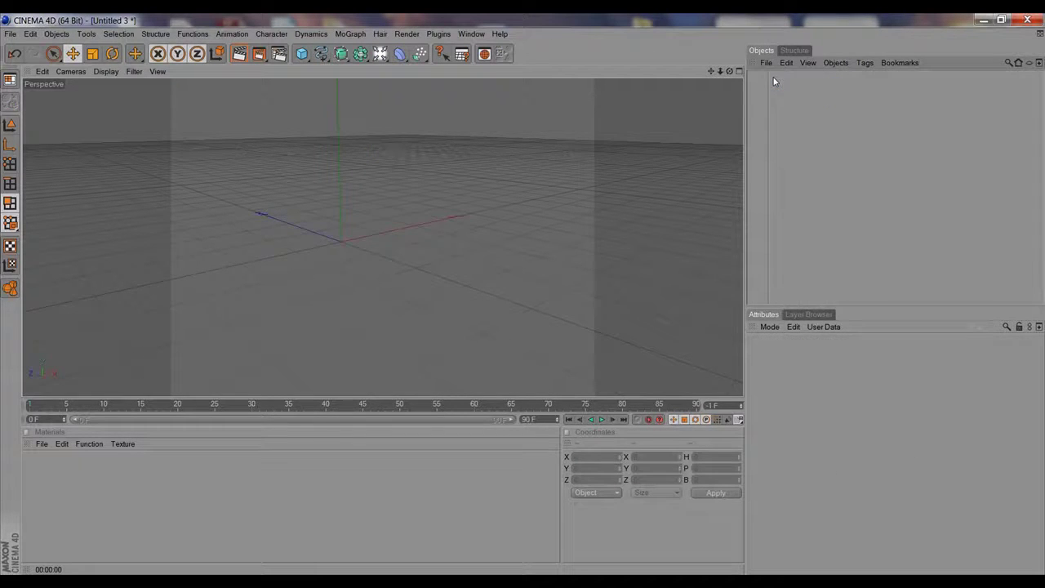
click(358, 54)
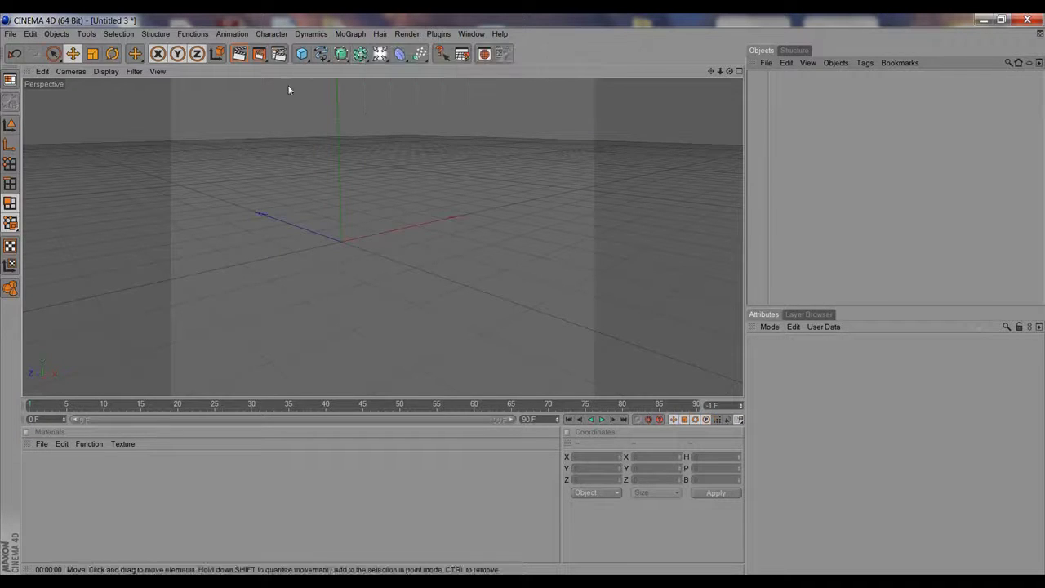
click(302, 54)
click(353, 70)
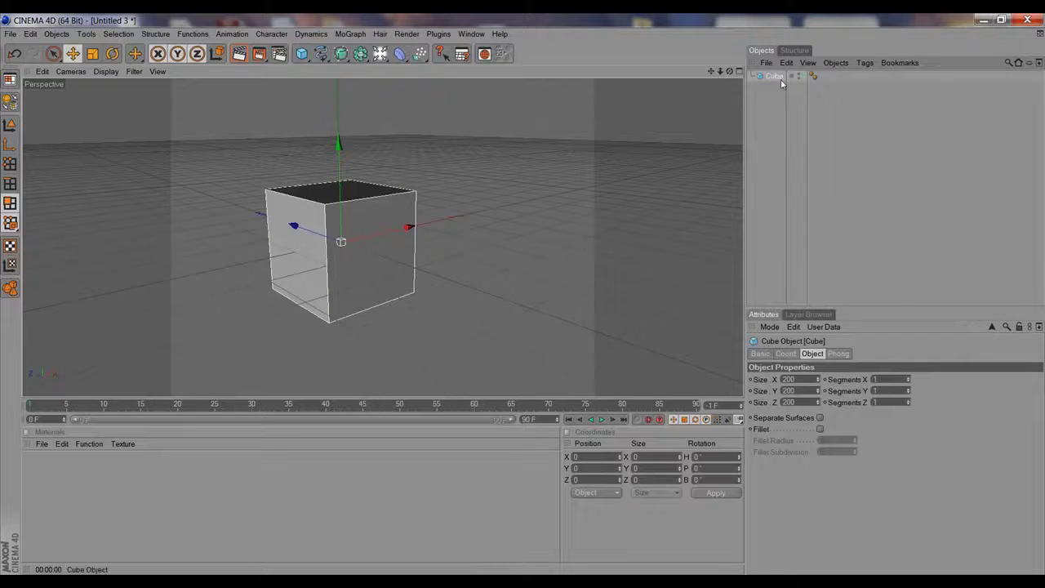
Make the cube editable, then extrude its front face, inset it to about 139 wide and extrude it again by about 64.7.
click(10, 101)
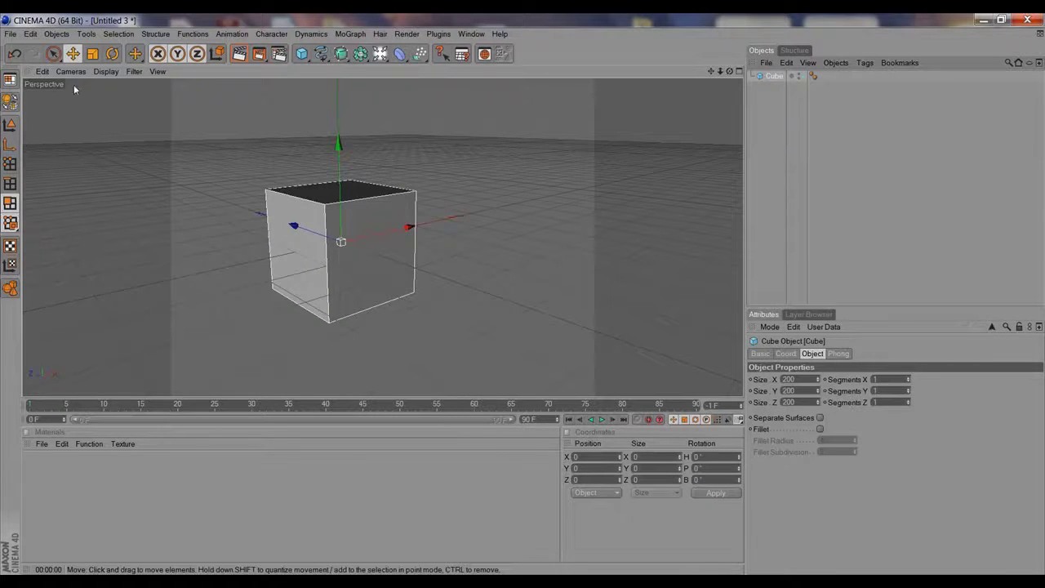
click(53, 54)
click(355, 271)
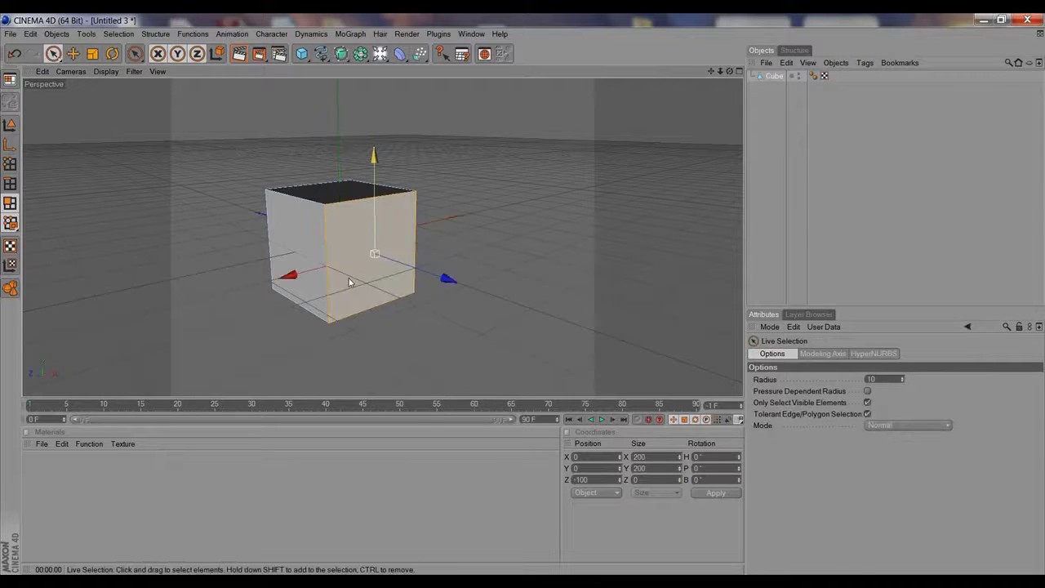
key(d)
drag(322, 346, 422, 170)
key(i)
key(d)
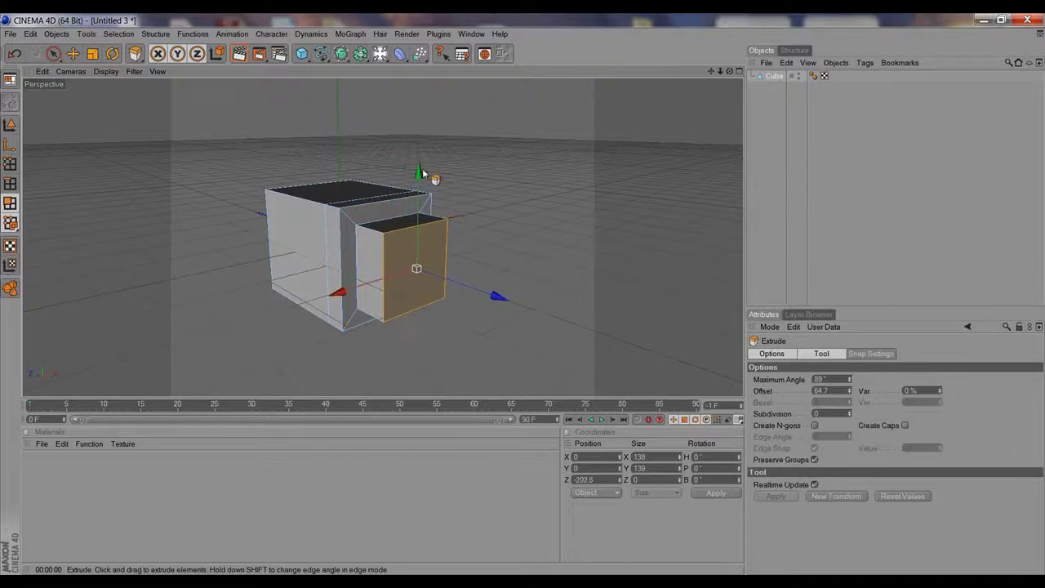
Inset the cube's top face to about 116.2 wide and extrude it upward by about 65.
key(9)
click(392, 199)
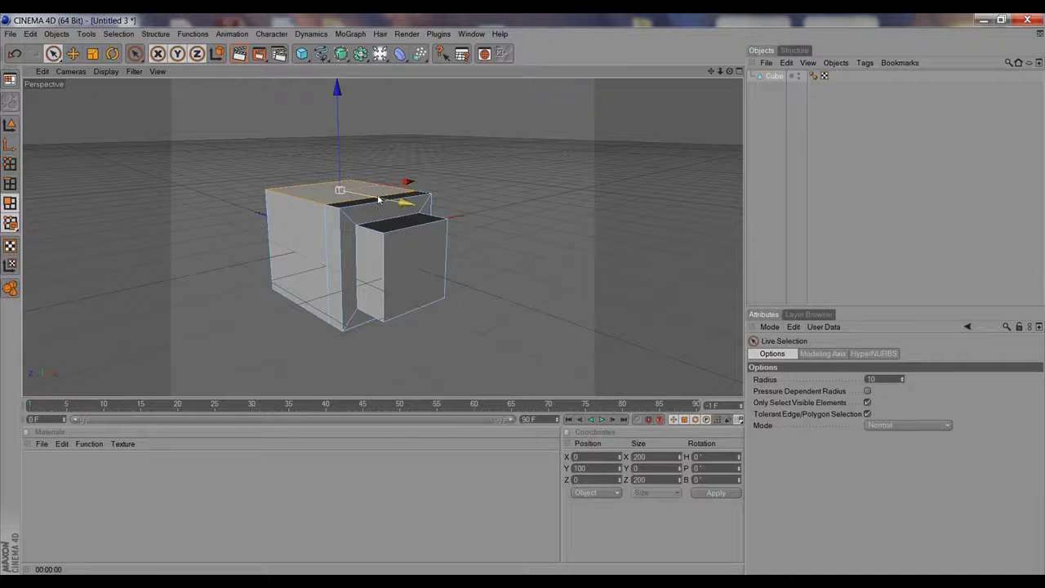
key(i)
drag(521, 185, 300, 205)
key(d)
drag(301, 205, 592, 123)
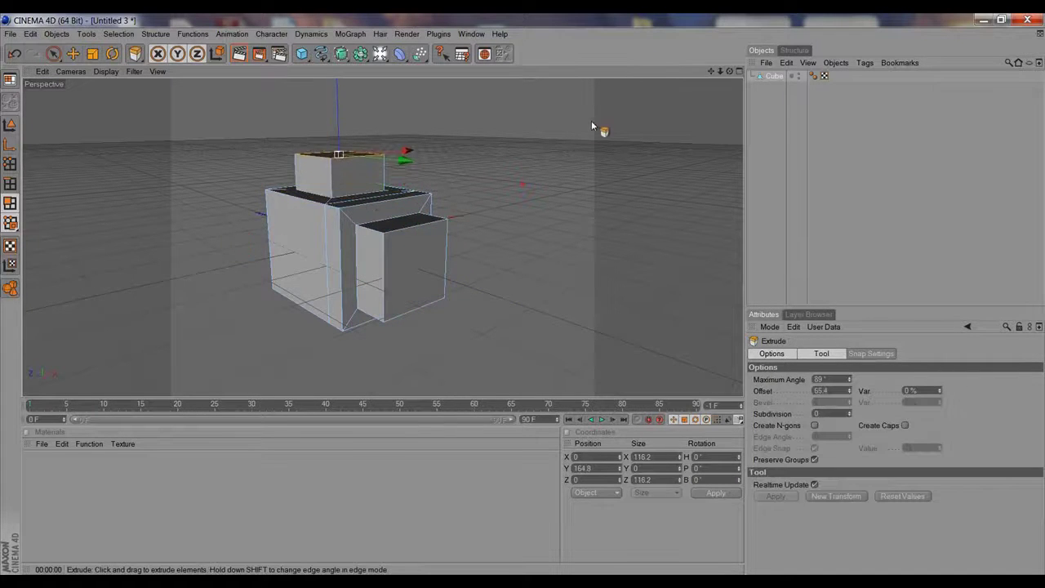
Shift the raised top face to about X -59.4 and extrude it upward by about 52.2 and again by about 31.7.
drag(395, 152, 601, 149)
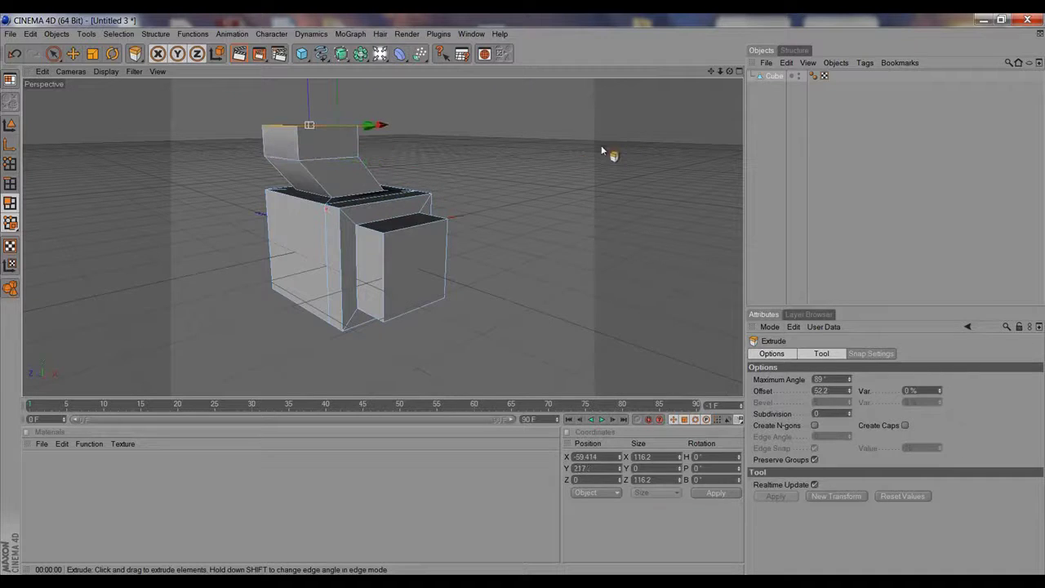
drag(533, 163, 674, 113)
Inset the uppermost face to about 51.4 wide and extrude it upward into a small block.
alt+drag(481, 107, 456, 91)
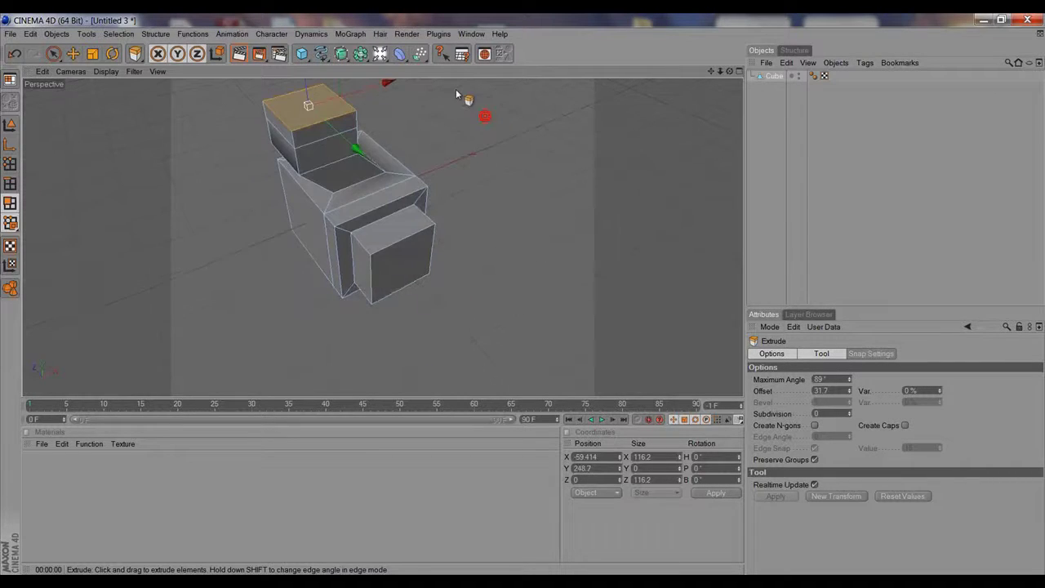
key(i)
drag(469, 144, 742, 93)
key(d)
key(m)
key(w)
key(d)
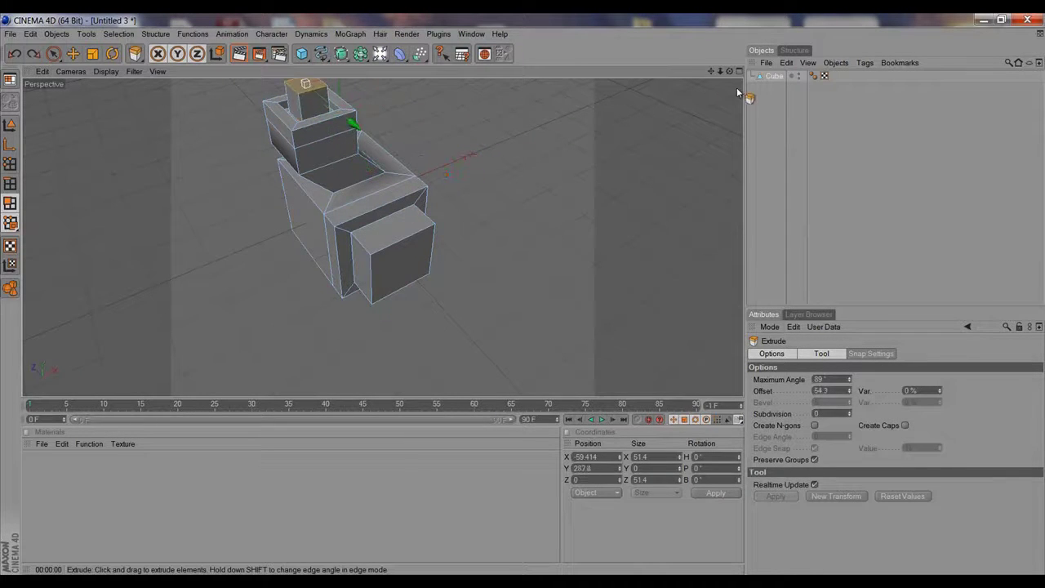
Select the whole Cube object in Model mode and create an instance of it.
mouse_move(418, 235)
alt+mouse_down()
mouse_move(467, 168)
mouse_move(530, 166)
mouse_move(472, 211)
alt+mouse_up()
click(776, 93)
click(770, 75)
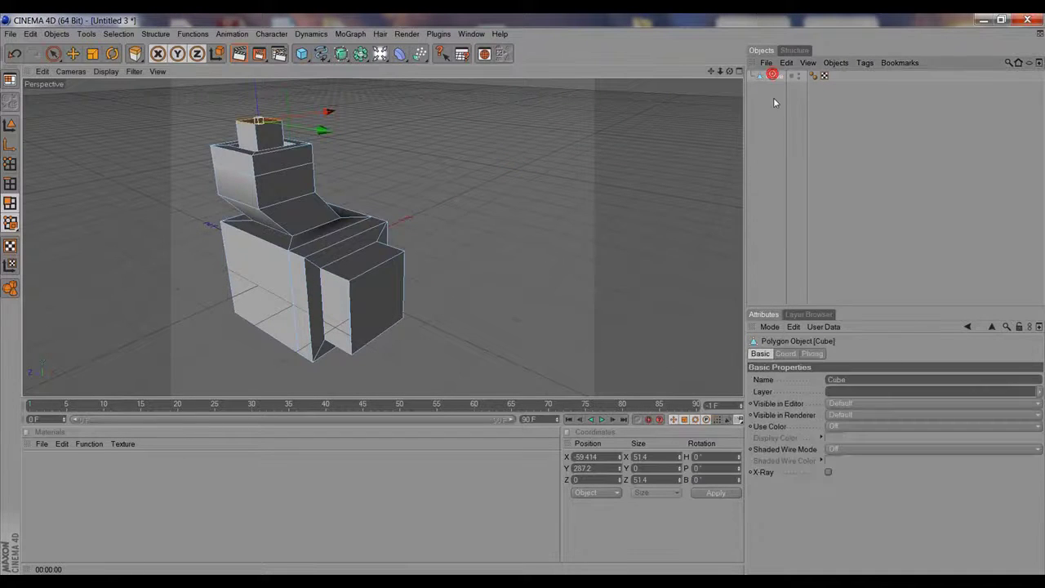
click(10, 124)
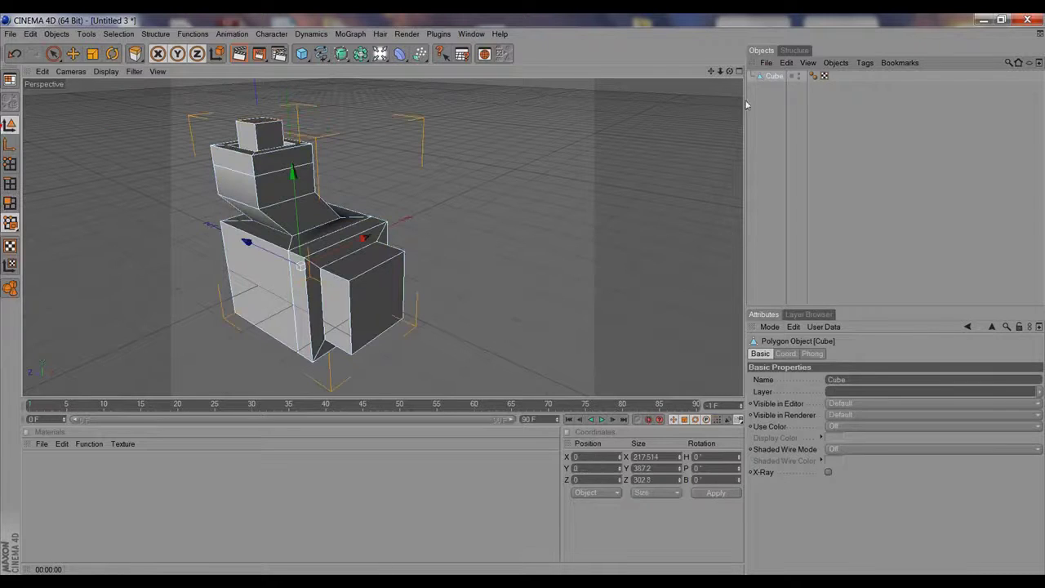
drag(770, 76, 753, 102)
drag(360, 54, 622, 72)
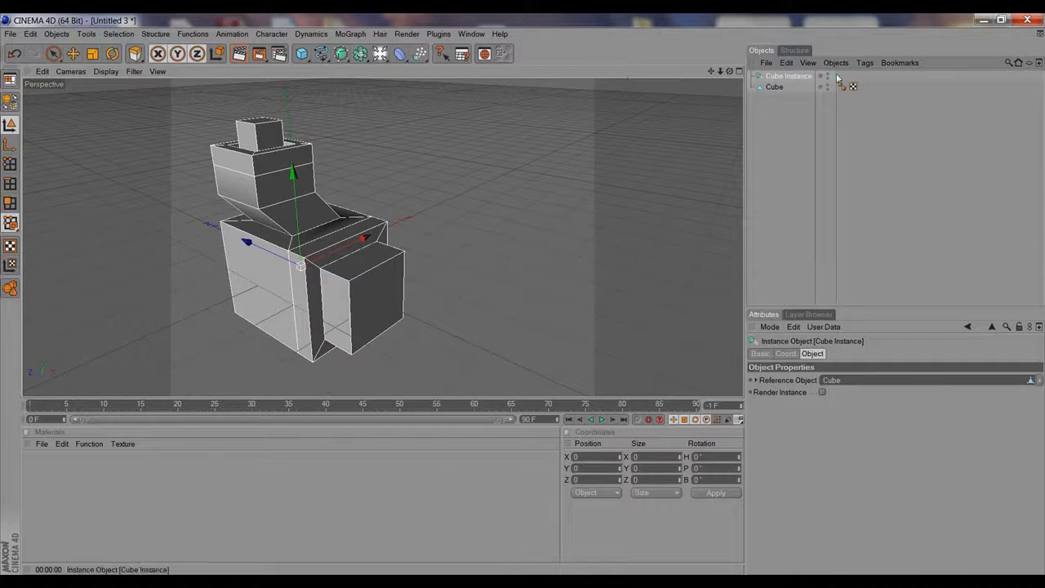
Move the Cube Instance along X to about 676 and rotate its bank to about 452.7°.
drag(786, 75, 113, 148)
drag(326, 245, 457, 264)
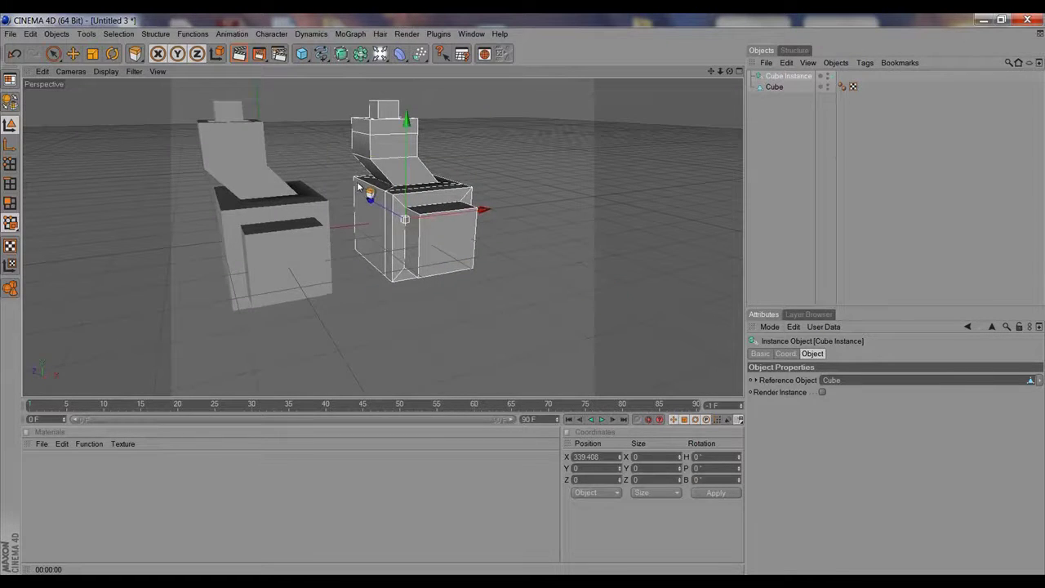
key(r)
drag(384, 202, 452, 155)
key(e)
drag(474, 216, 570, 216)
Try scaling the Cube Instance, and scale the original Cube uniformly to about 219.4 × 390.5 × 305.4.
key(t)
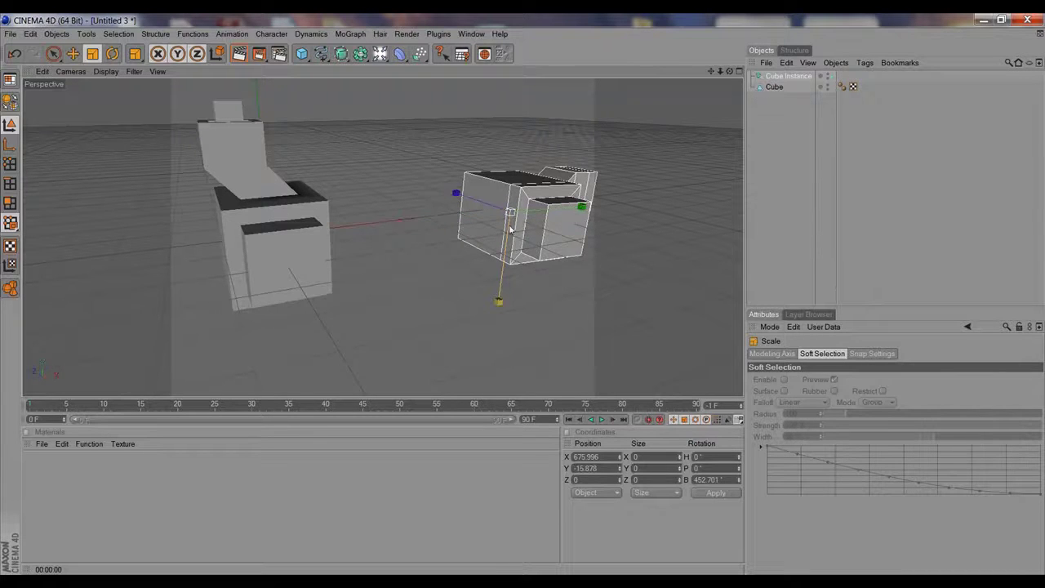
drag(307, 262, 309, 262)
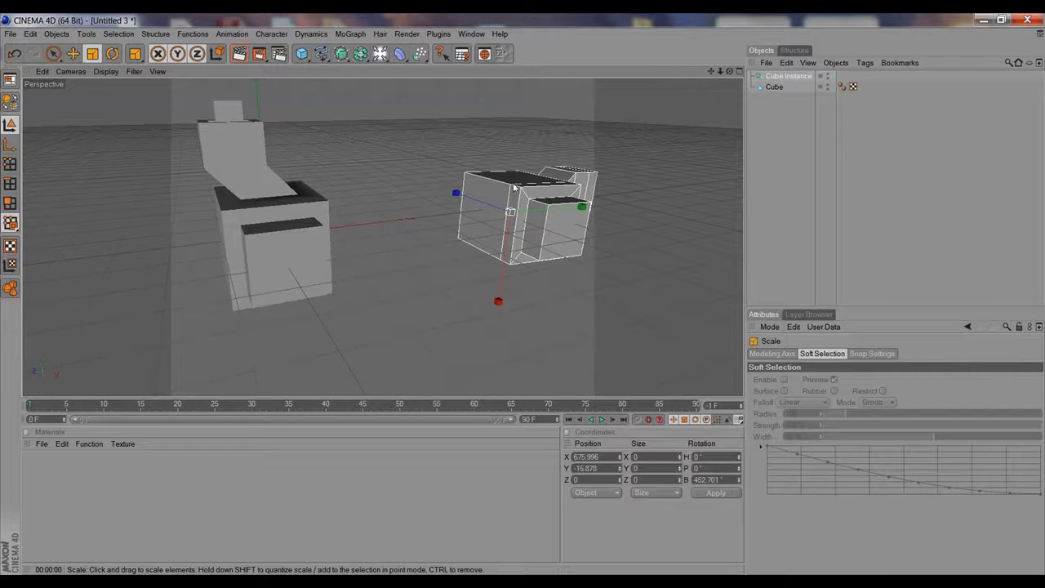
drag(510, 211, 393, 194)
click(774, 86)
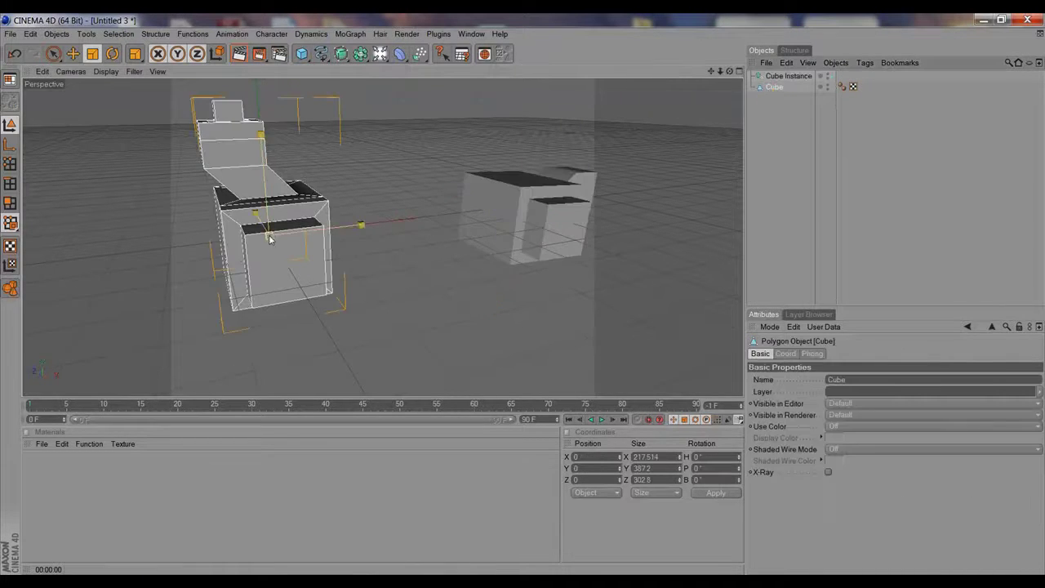
drag(270, 238, 287, 251)
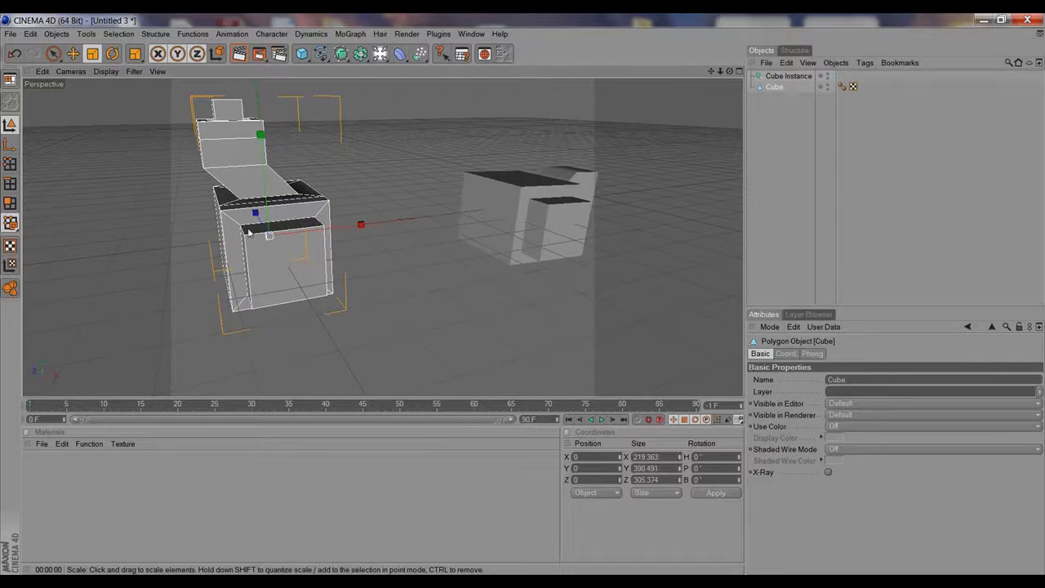
Extrude the original Cube's front polygon, inset it to about 80.4 wide and extrude it again by about 64.9.
click(53, 53)
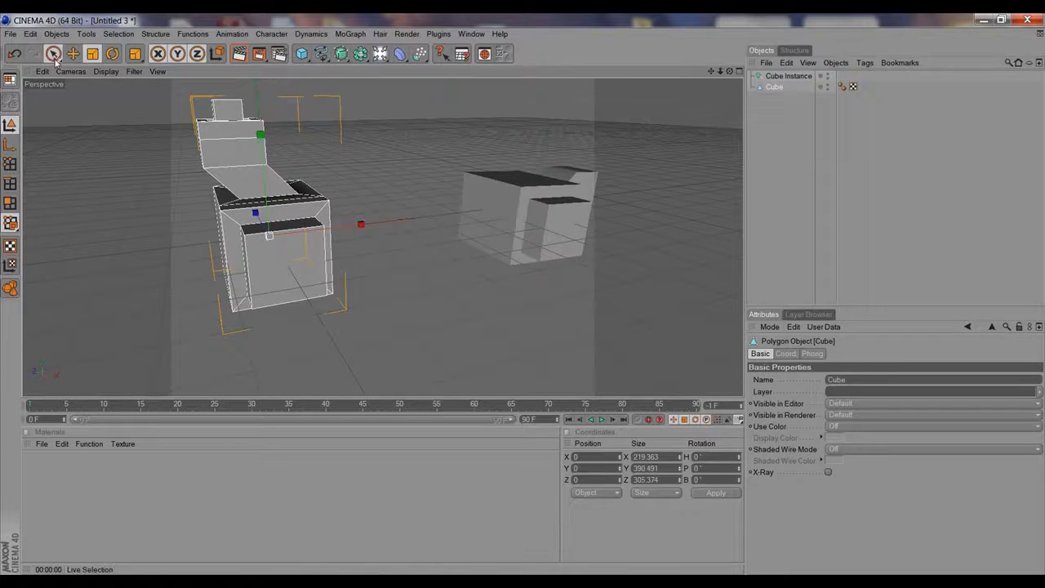
click(10, 204)
click(295, 278)
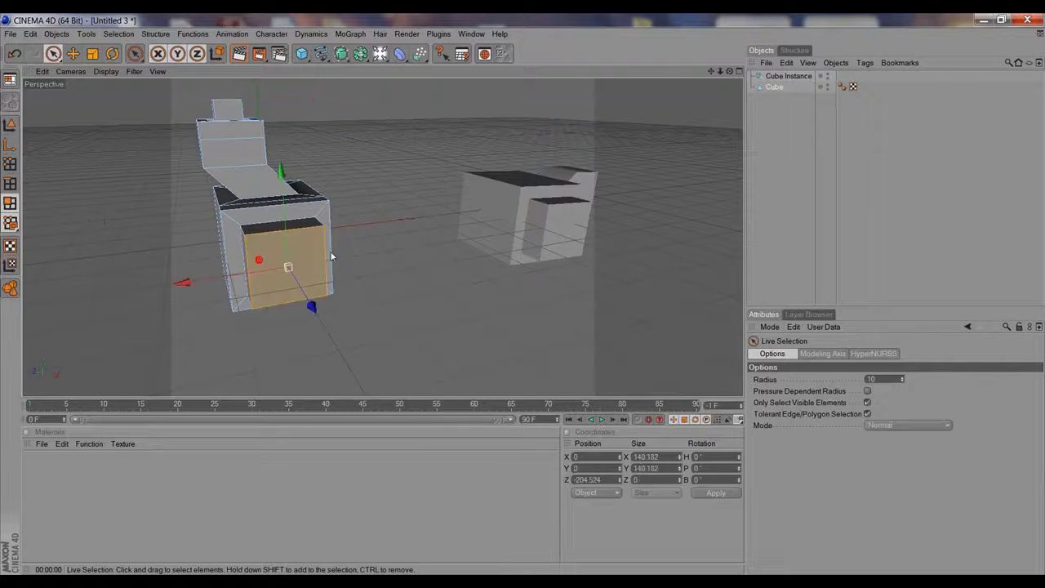
drag(301, 296, 348, 338)
key(i)
drag(422, 310, 469, 245)
key(d)
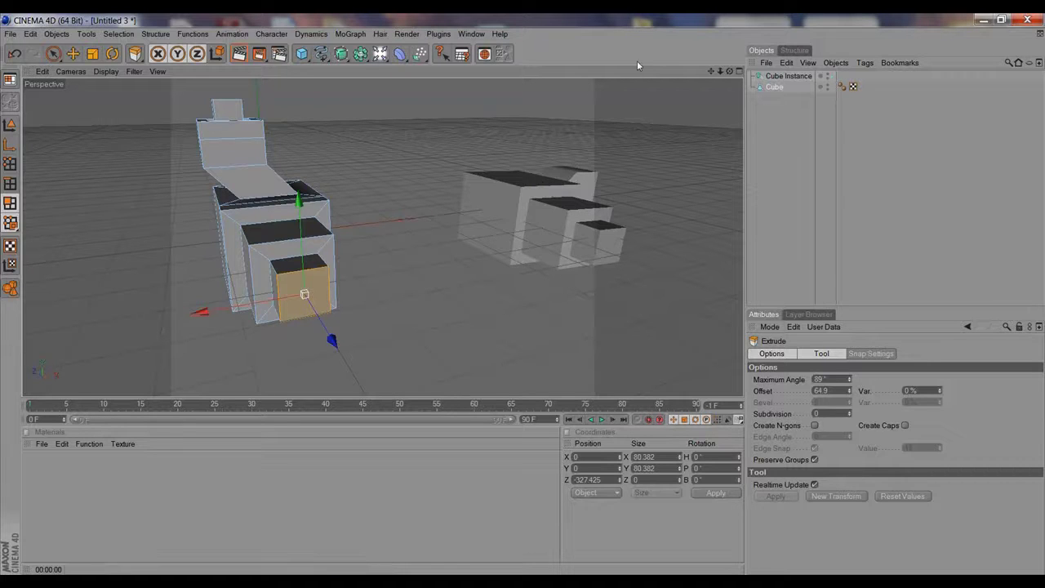
Select the Cube Instance and enable its Render Instance option.
click(782, 76)
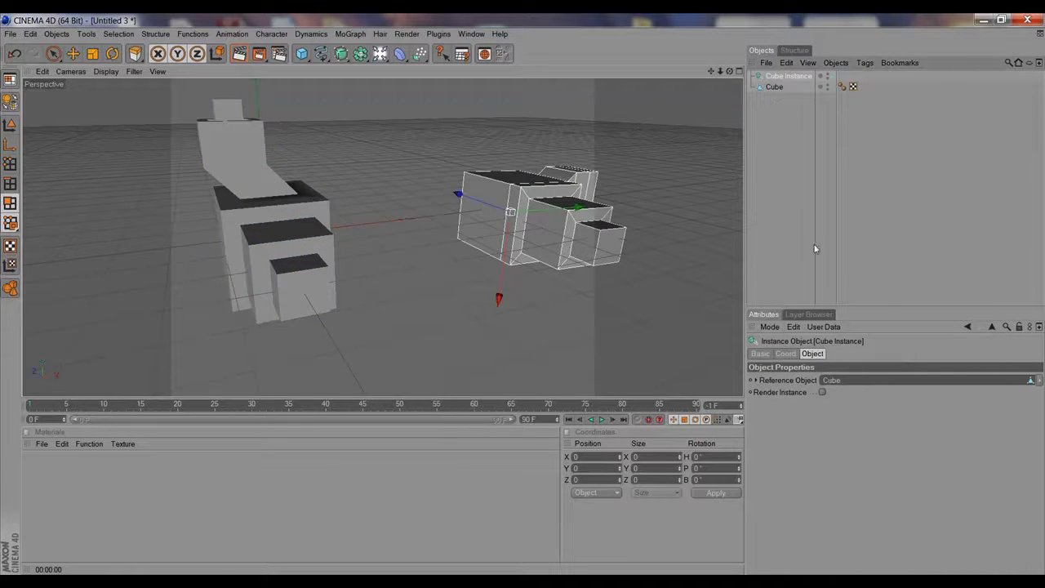
click(821, 393)
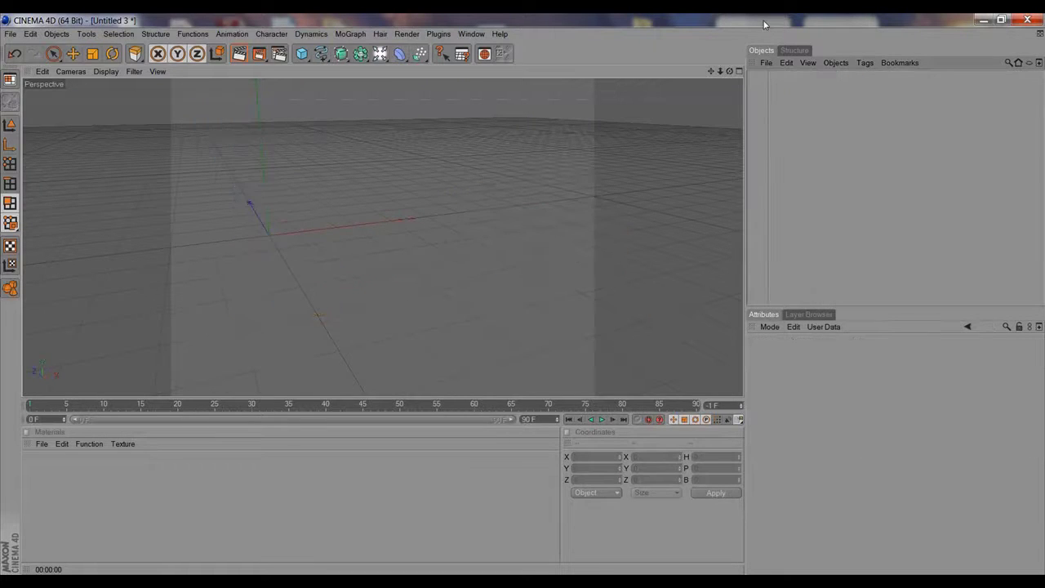
Add a Symmetry object and a cube, and make the Cube a child of the Symmetry.
click(362, 54)
click(515, 85)
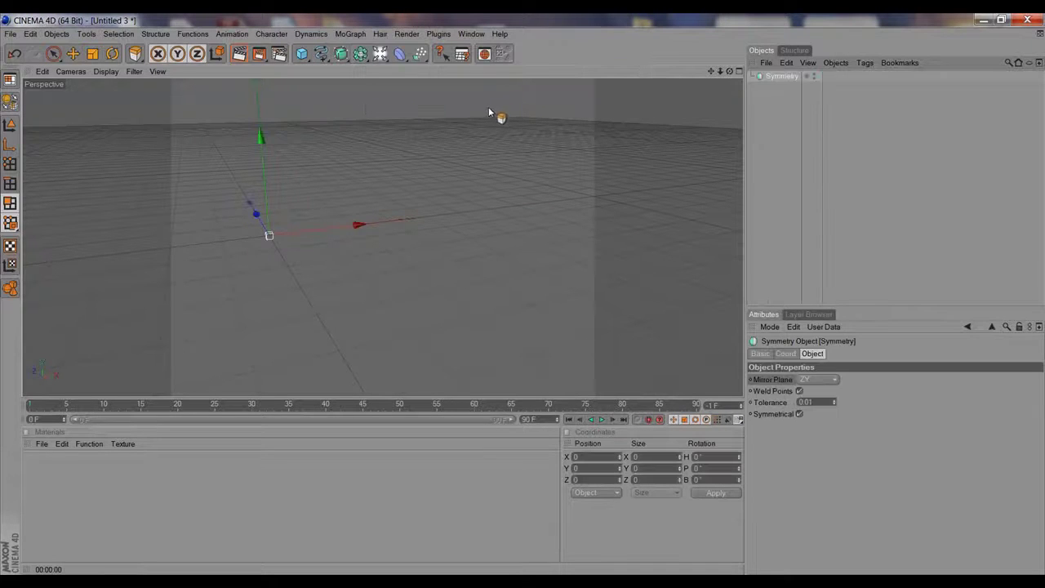
click(299, 56)
click(340, 65)
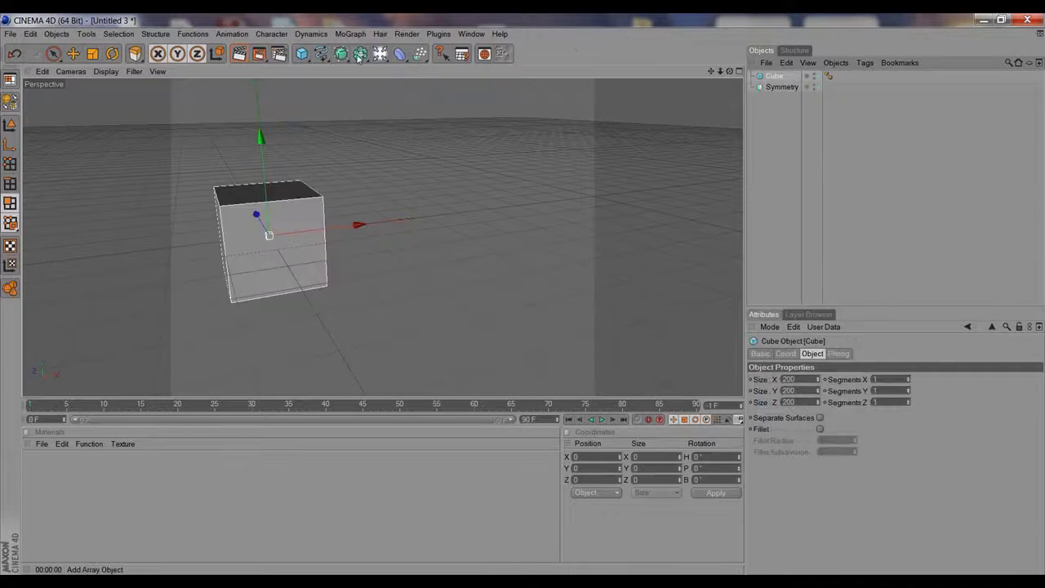
click(767, 65)
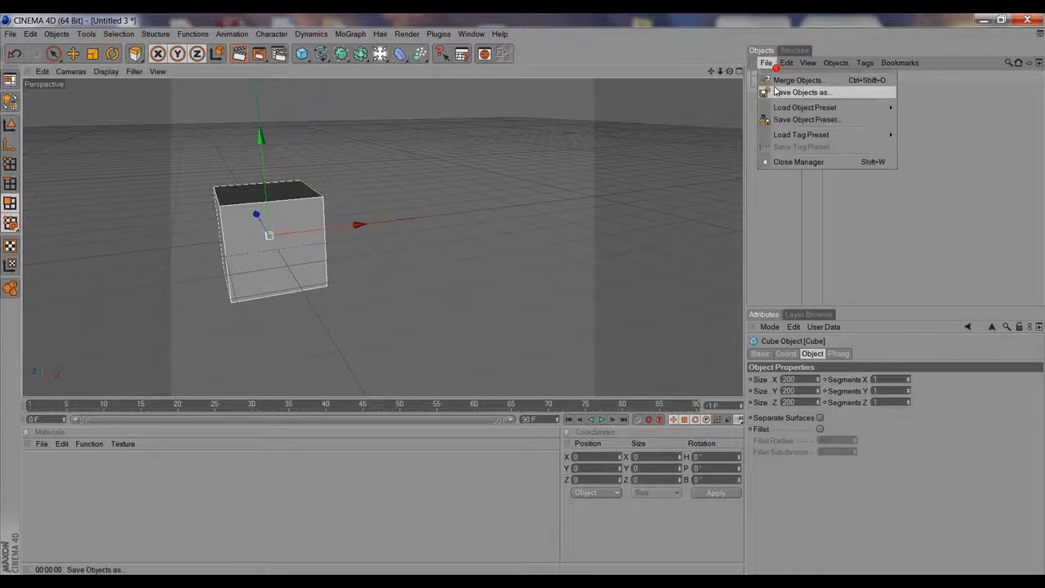
click(757, 86)
drag(768, 73, 773, 87)
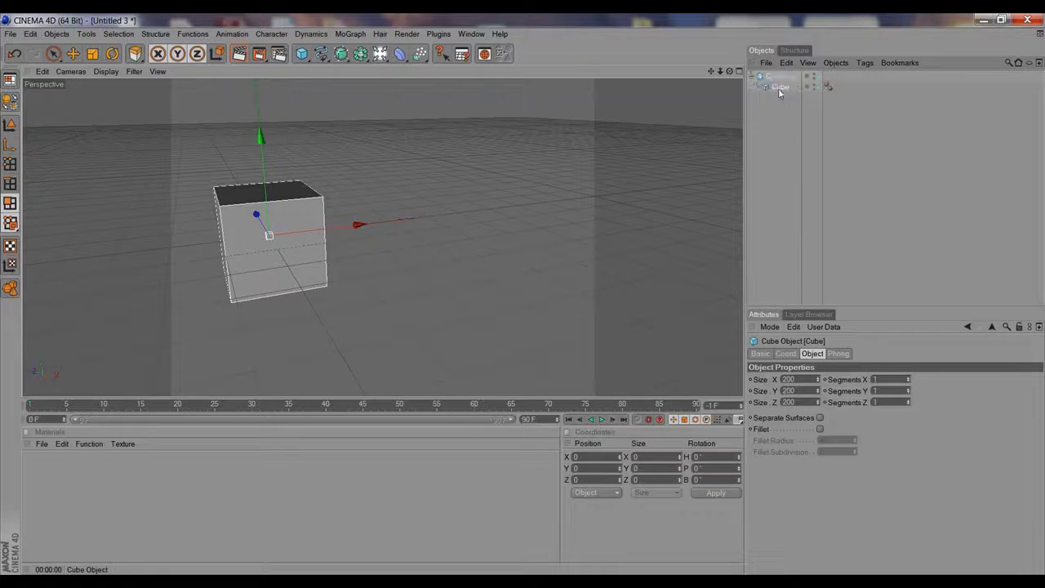
Move the Cube along X to about 140.6 in Model mode to separate it from its mirrored copy.
click(10, 125)
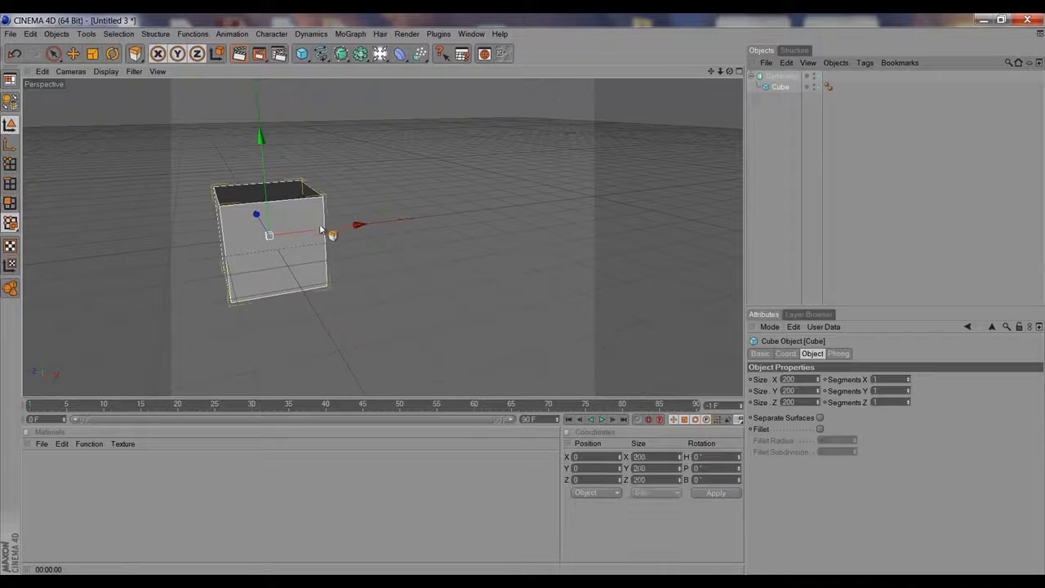
drag(323, 229, 390, 227)
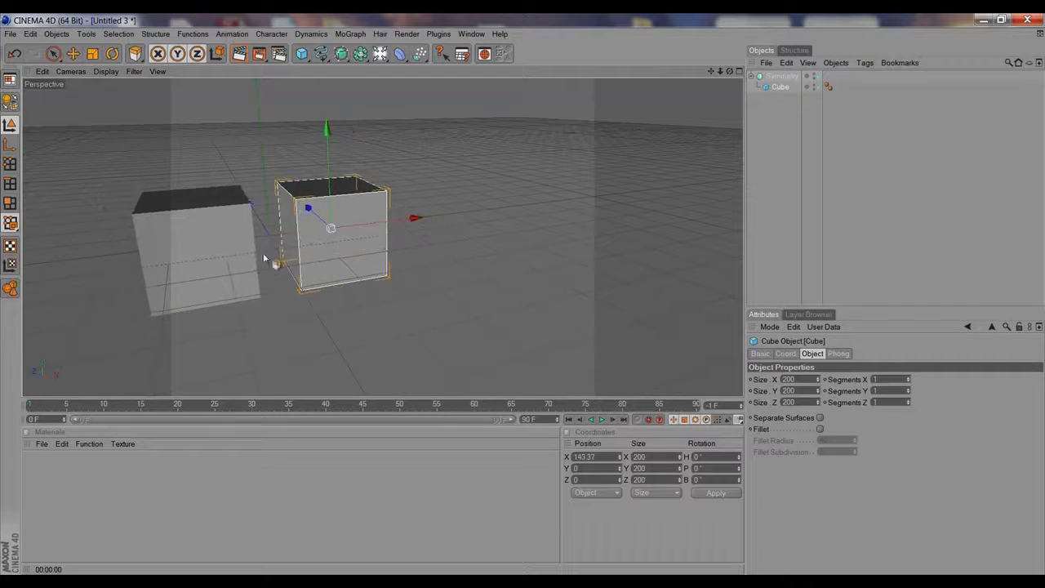
drag(271, 244, 368, 227)
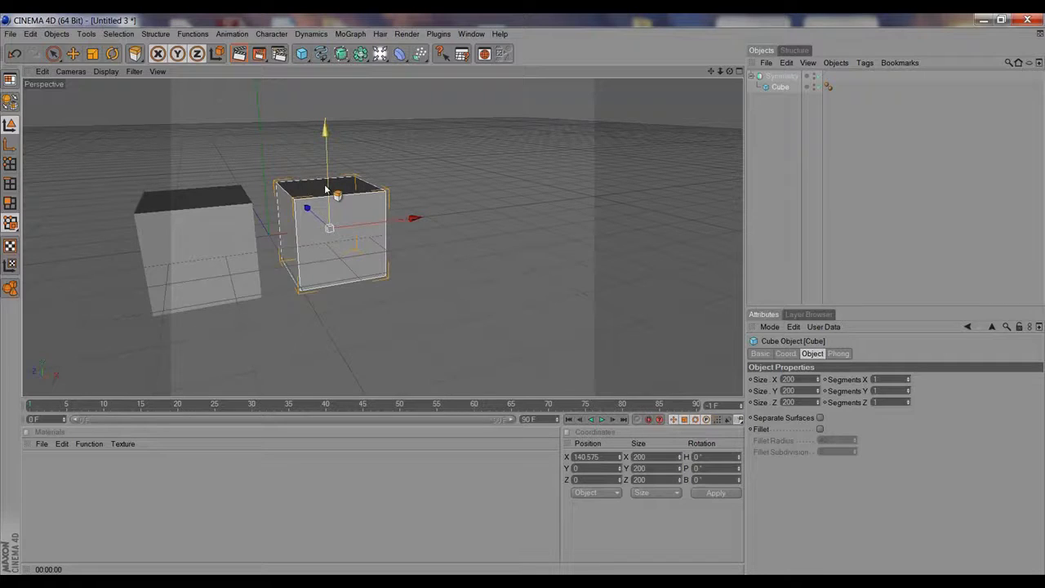